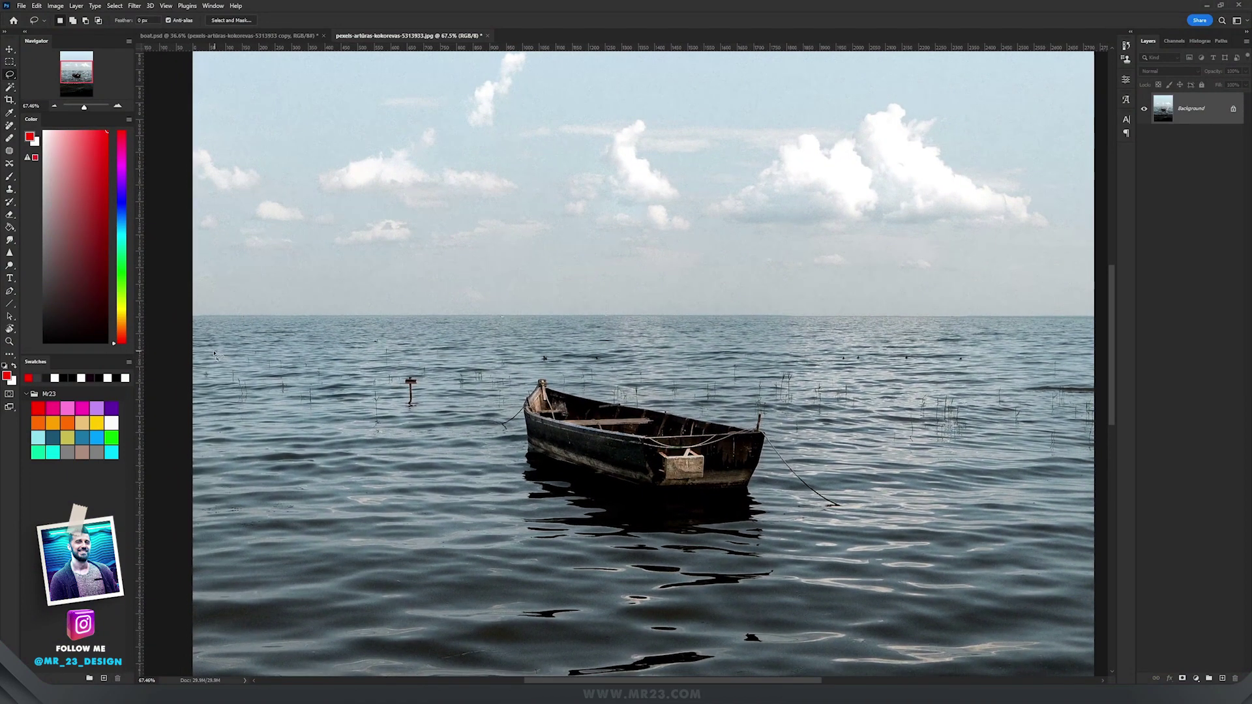
Step: Clone clean water over the small reed stems behind the boat using the Clone Stamp tool
{"action": "mouse_move", "coordinate": [222, 414]}
{"action": "left_mouse_down"}
{"action": "mouse_move", "coordinate": [439, 433]}
{"action": "mouse_move", "coordinate": [522, 408]}
{"action": "mouse_move", "coordinate": [510, 358]}
{"action": "mouse_move", "coordinate": [382, 337]}
{"action": "mouse_move", "coordinate": [225, 347]}
{"action": "left_mouse_up"}
{"action": "mouse_move", "coordinate": [613, 358]}
{"action": "left_mouse_down"}
{"action": "mouse_move", "coordinate": [919, 455]}
{"action": "mouse_move", "coordinate": [1066, 410]}
{"action": "mouse_move", "coordinate": [757, 345]}
{"action": "mouse_move", "coordinate": [646, 352]}
{"action": "left_mouse_up"}
{"action": "scroll", "coordinate": [790, 410], "scroll_direction": "up", "scroll_amount": 5}
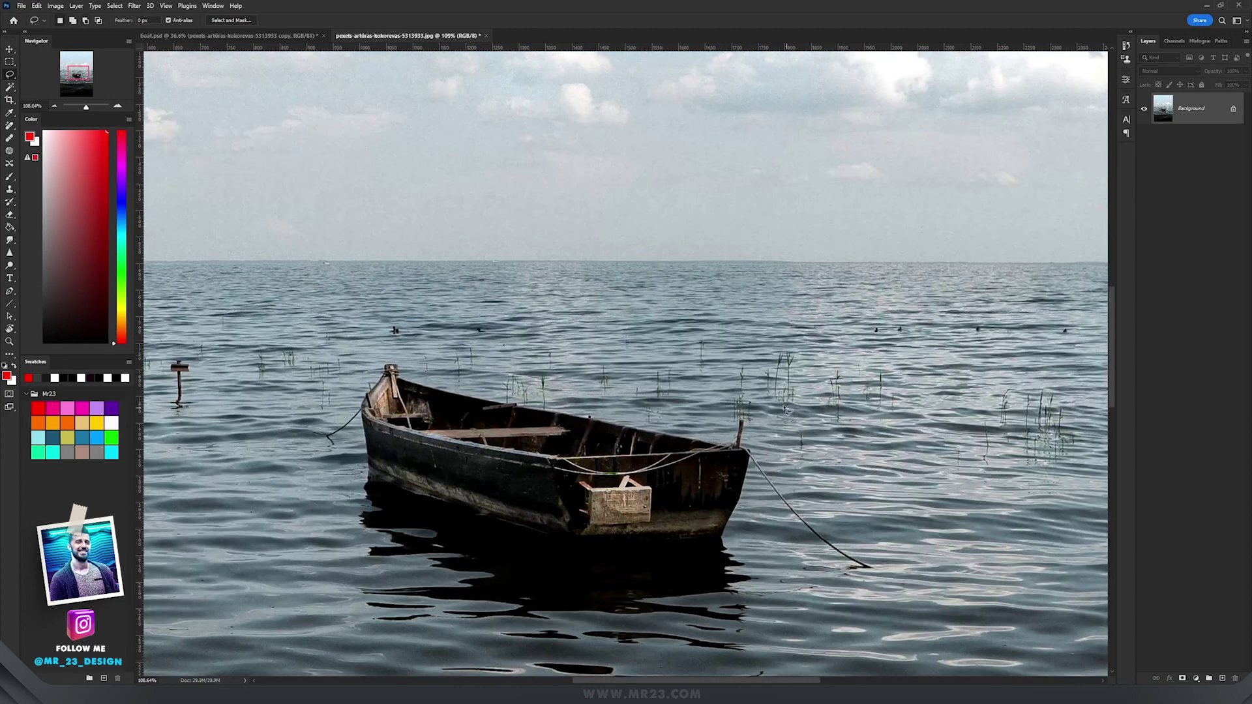
{"action": "left_click_drag", "start_coordinate": [840, 378], "coordinate": [536, 400]}
{"action": "scroll", "coordinate": [536, 399], "scroll_direction": "up", "scroll_amount": 3}
{"action": "left_click", "coordinate": [10, 189]}
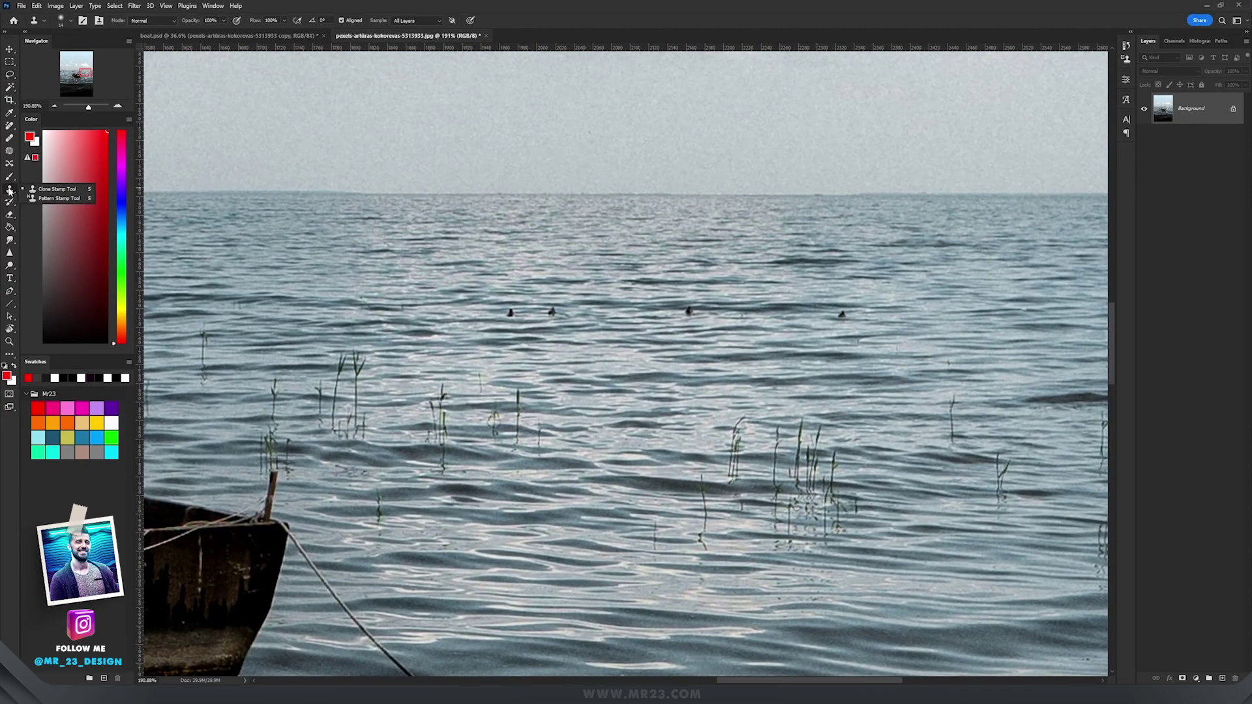
{"action": "scroll", "coordinate": [470, 432], "scroll_direction": "up", "scroll_amount": 3}
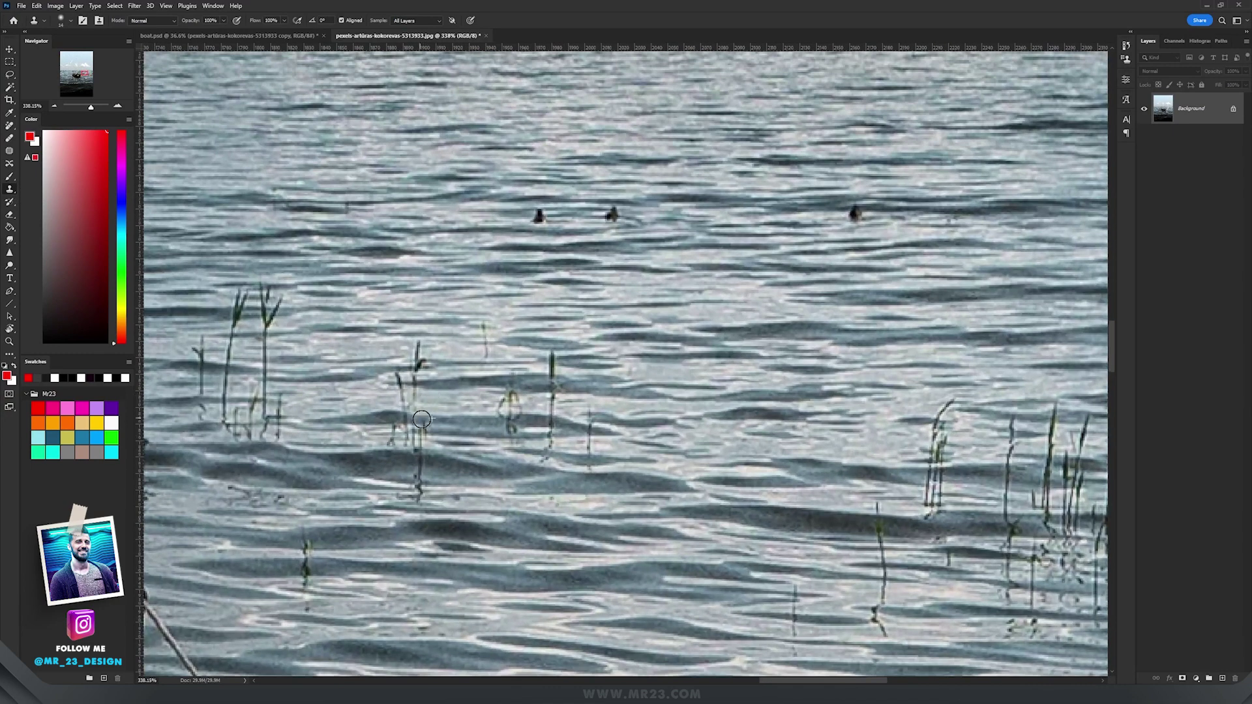
{"action": "mouse_move", "coordinate": [423, 459]}
{"action": "left_mouse_down"}
{"action": "mouse_move", "coordinate": [428, 491]}
{"action": "mouse_move", "coordinate": [418, 481]}
{"action": "left_mouse_up"}
{"action": "mouse_move", "coordinate": [398, 426]}
{"action": "left_mouse_down"}
{"action": "mouse_move", "coordinate": [369, 428]}
{"action": "mouse_move", "coordinate": [438, 423]}
{"action": "mouse_move", "coordinate": [421, 426]}
{"action": "mouse_move", "coordinate": [435, 399]}
{"action": "mouse_move", "coordinate": [414, 386]}
{"action": "mouse_move", "coordinate": [363, 386]}
{"action": "mouse_move", "coordinate": [398, 392]}
{"action": "left_mouse_up"}
{"action": "left_click", "coordinate": [440, 417], "text": "alt"}
{"action": "left_click", "coordinate": [414, 424]}
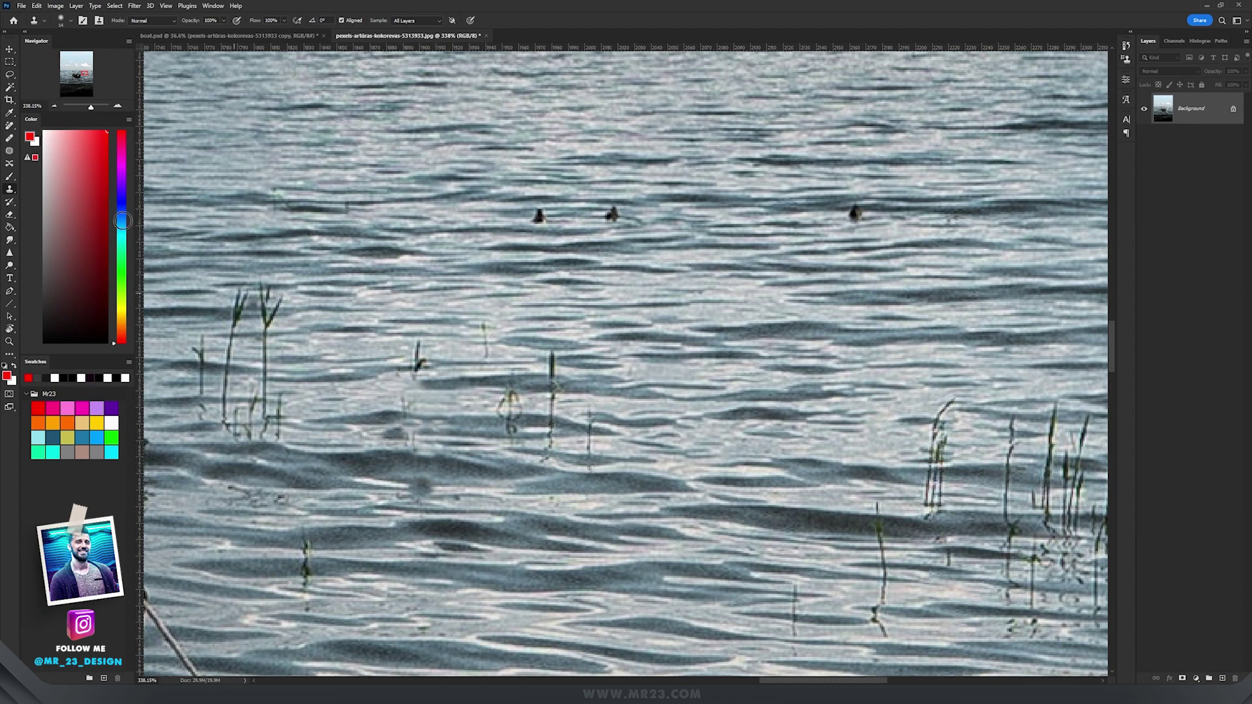
Step: Erase the two isolated reeds in the open water on the boat's right with the Remove tool
{"action": "left_click", "coordinate": [7, 154]}
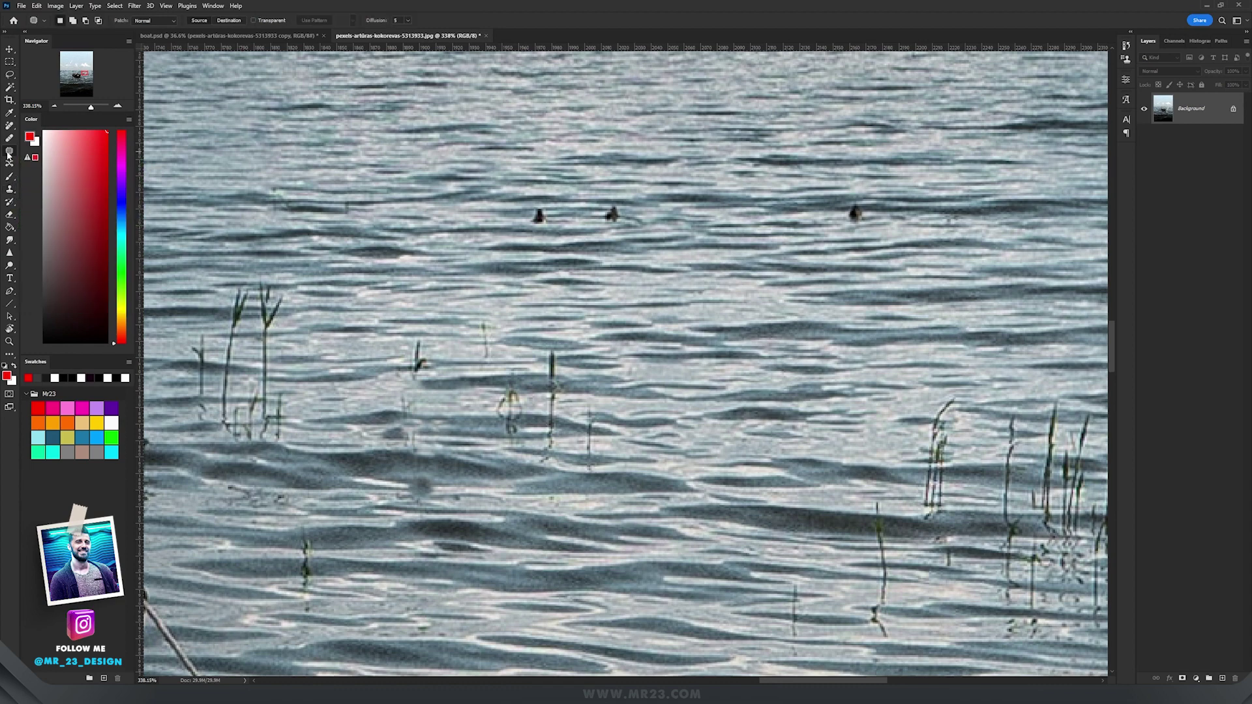
{"action": "scroll", "coordinate": [413, 345], "scroll_direction": "down", "scroll_amount": 5}
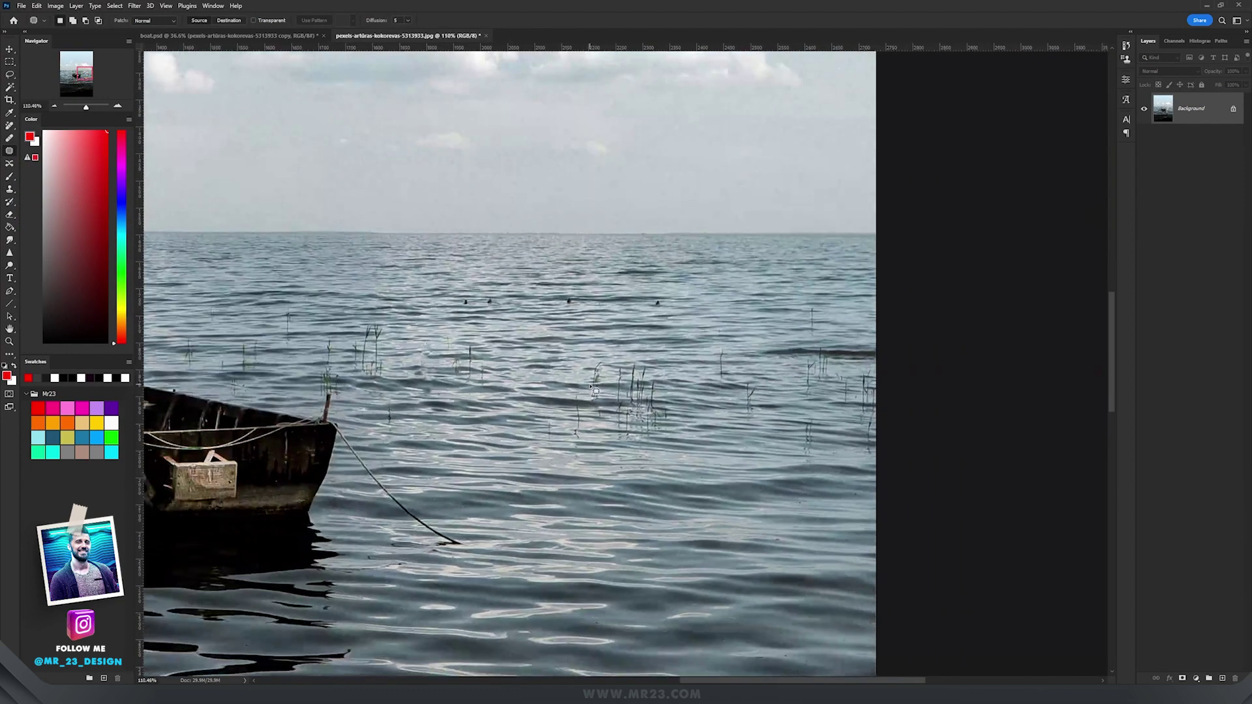
{"action": "scroll", "coordinate": [595, 389], "scroll_direction": "up", "scroll_amount": 3}
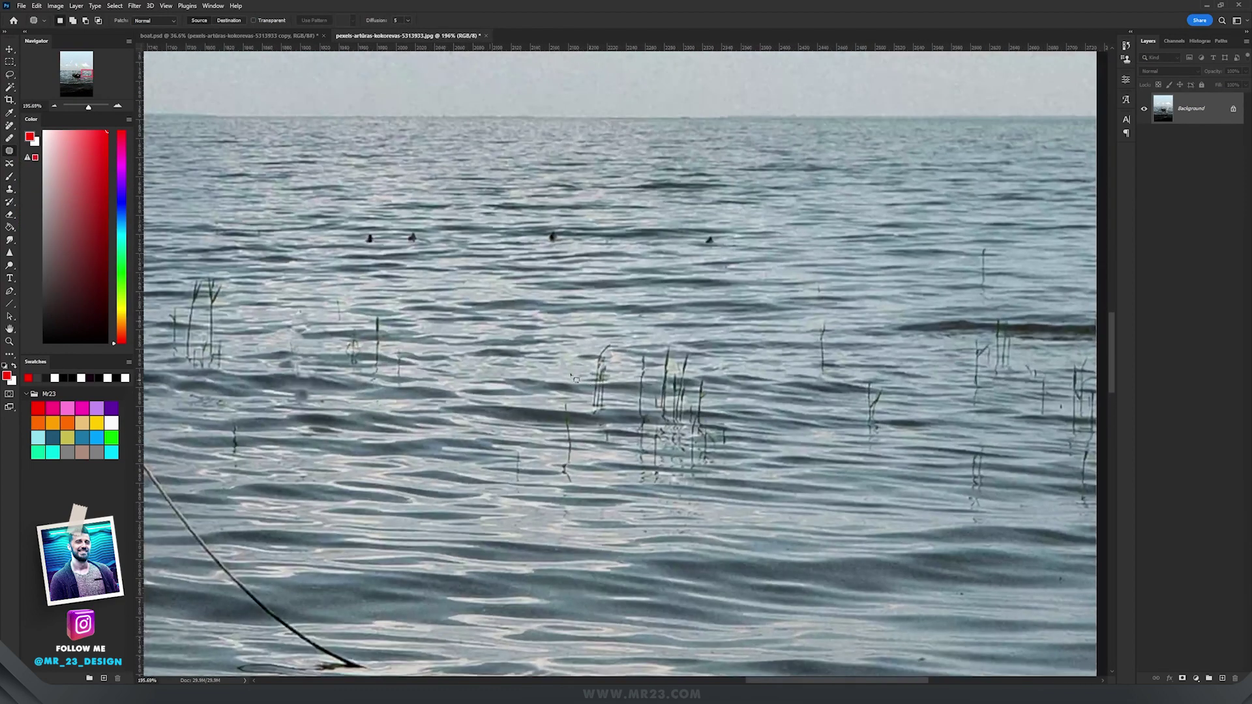
{"action": "right_click", "coordinate": [9, 126]}
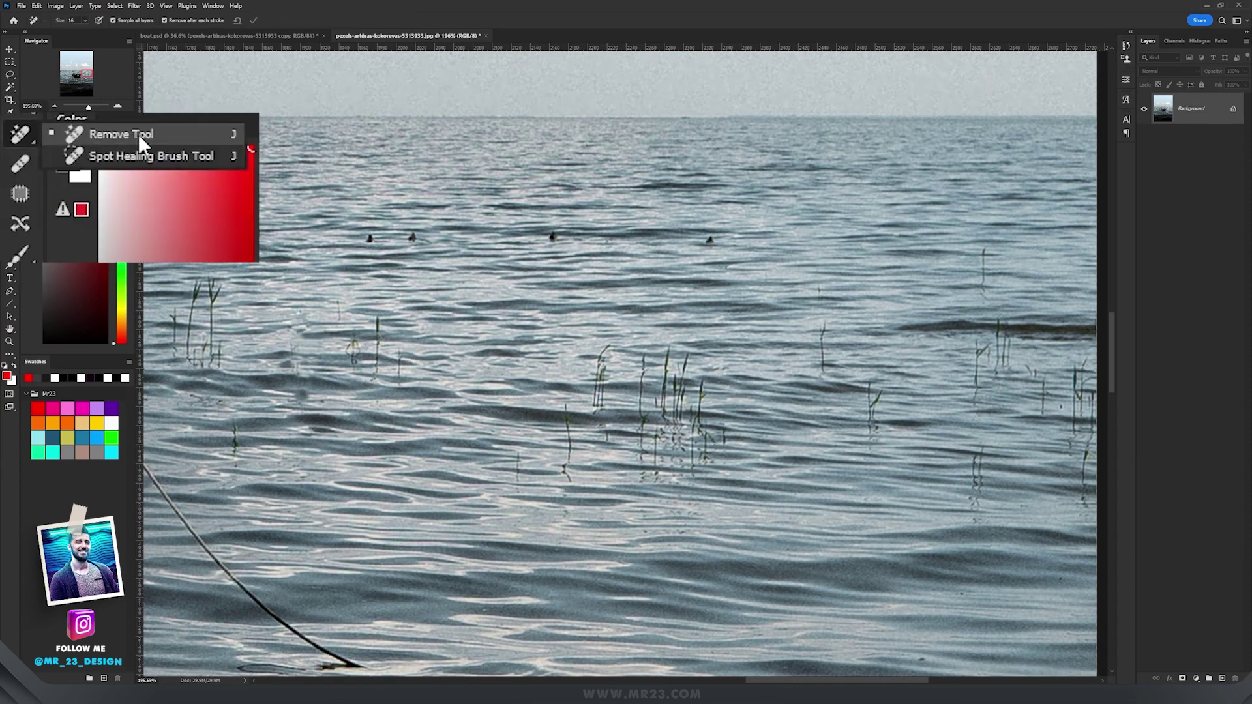
{"action": "left_click", "coordinate": [138, 135]}
{"action": "scroll", "coordinate": [712, 367], "scroll_direction": "up", "scroll_amount": 2}
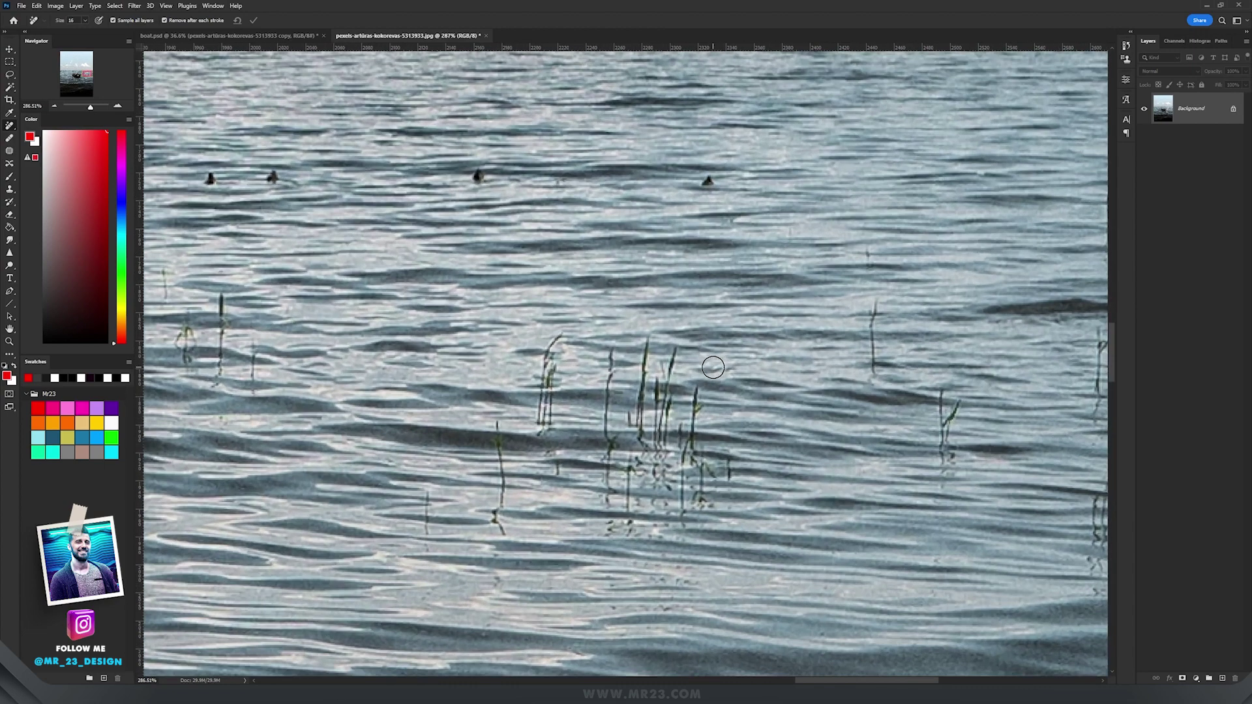
{"action": "scroll", "coordinate": [713, 367], "scroll_direction": "right", "scroll_amount": 5}
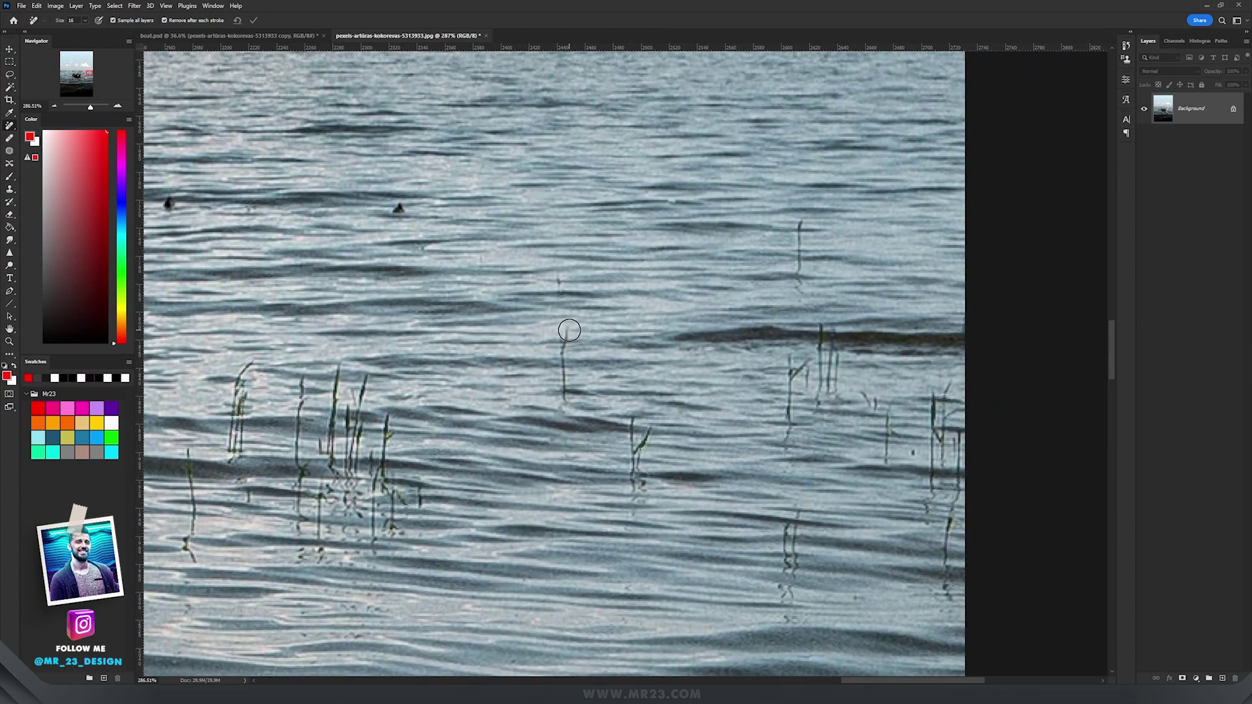
{"action": "left_click_drag", "start_coordinate": [570, 330], "coordinate": [565, 403]}
{"action": "left_click_drag", "start_coordinate": [637, 415], "coordinate": [637, 495]}
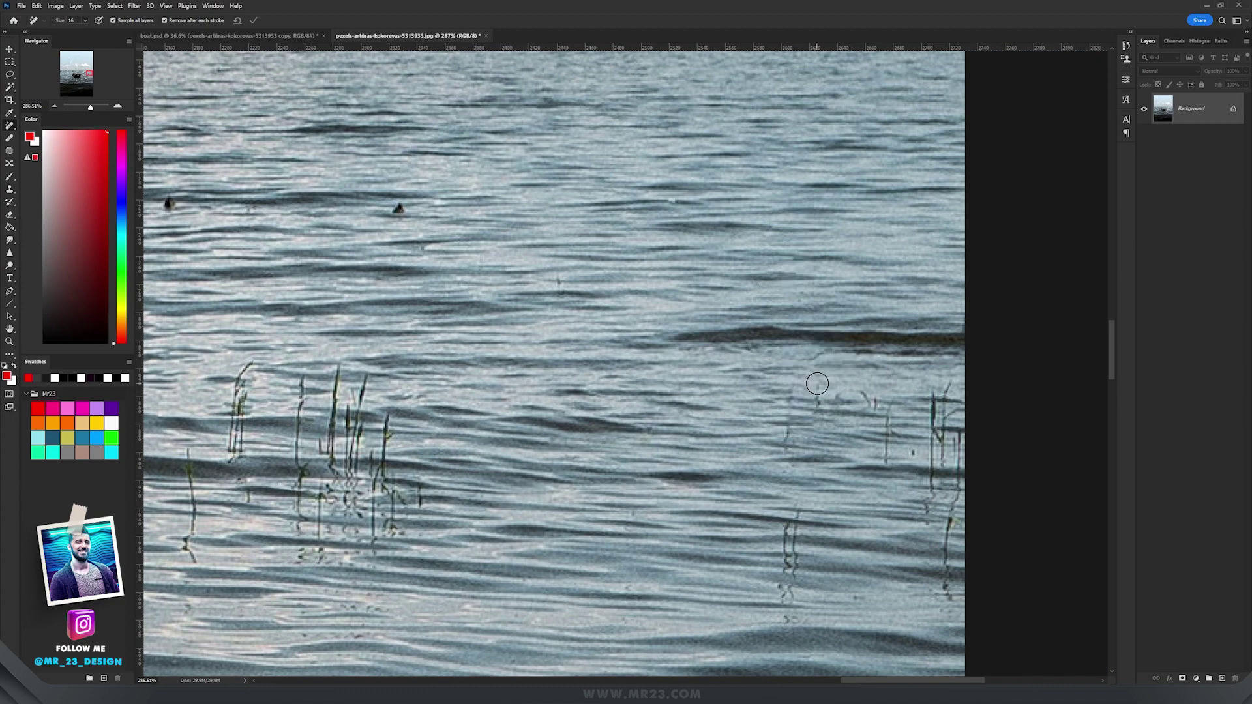
Step: Erase the reed clusters and their reflections near the photo's right edge with the Remove tool
{"action": "left_click_drag", "start_coordinate": [819, 384], "coordinate": [813, 386]}
{"action": "left_click_drag", "start_coordinate": [786, 440], "coordinate": [796, 414]}
{"action": "left_click_drag", "start_coordinate": [812, 502], "coordinate": [785, 582]}
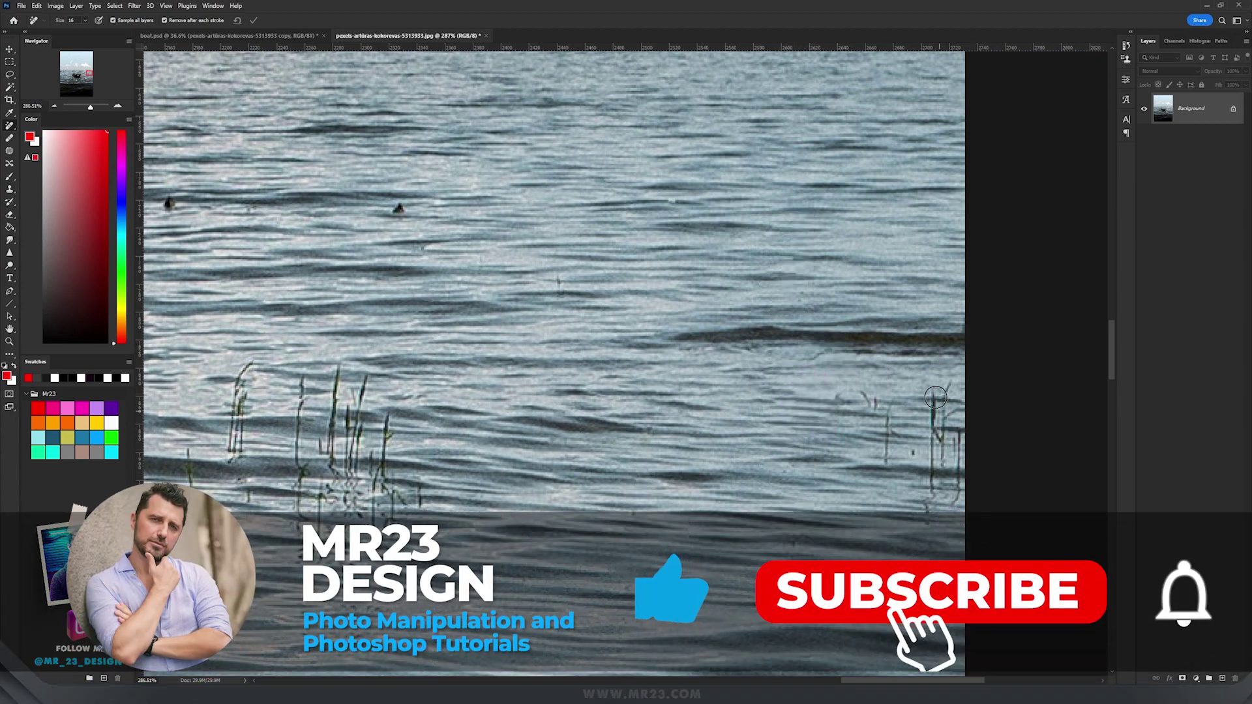
{"action": "left_click_drag", "start_coordinate": [936, 388], "coordinate": [943, 474]}
{"action": "mouse_move", "coordinate": [881, 396]}
{"action": "left_mouse_down"}
{"action": "mouse_move", "coordinate": [881, 456]}
{"action": "mouse_move", "coordinate": [909, 459]}
{"action": "mouse_move", "coordinate": [883, 409]}
{"action": "mouse_move", "coordinate": [850, 394]}
{"action": "left_mouse_up"}
{"action": "left_click_drag", "start_coordinate": [948, 388], "coordinate": [945, 396]}
Step: Paint out the remaining reeds and their reflections across the water with the Remove tool
{"action": "left_click_drag", "start_coordinate": [609, 421], "coordinate": [857, 426]}
{"action": "mouse_move", "coordinate": [494, 368]}
{"action": "left_mouse_down"}
{"action": "mouse_move", "coordinate": [484, 459]}
{"action": "mouse_move", "coordinate": [440, 469]}
{"action": "mouse_move", "coordinate": [435, 560]}
{"action": "left_mouse_up"}
{"action": "left_click_drag", "start_coordinate": [497, 371], "coordinate": [493, 507]}
{"action": "left_click_drag", "start_coordinate": [363, 520], "coordinate": [363, 581]}
{"action": "left_click_drag", "start_coordinate": [549, 381], "coordinate": [549, 572]}
{"action": "left_click_drag", "start_coordinate": [587, 368], "coordinate": [569, 511]}
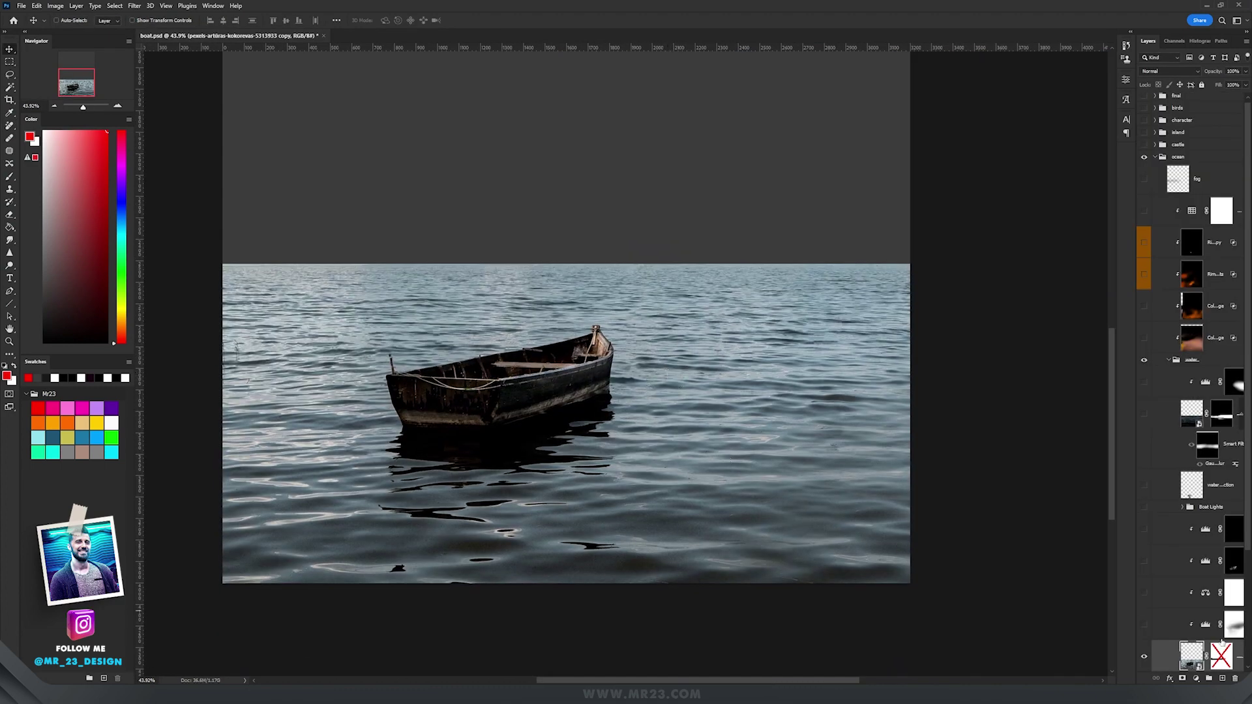
Step: Show the water and boat layer over the sunset sky in boat.psd
{"action": "scroll", "coordinate": [1221, 643], "scroll_direction": "down", "scroll_amount": 1}
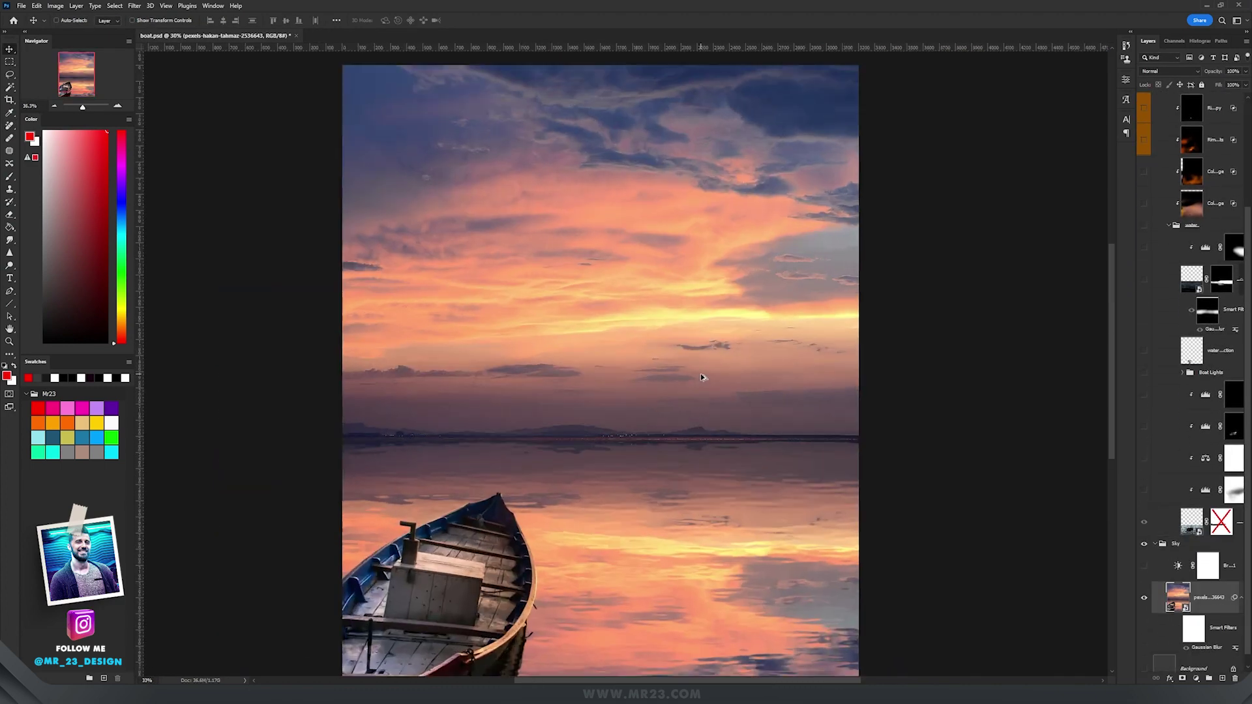
{"action": "scroll", "coordinate": [700, 373], "scroll_direction": "up", "scroll_amount": 2}
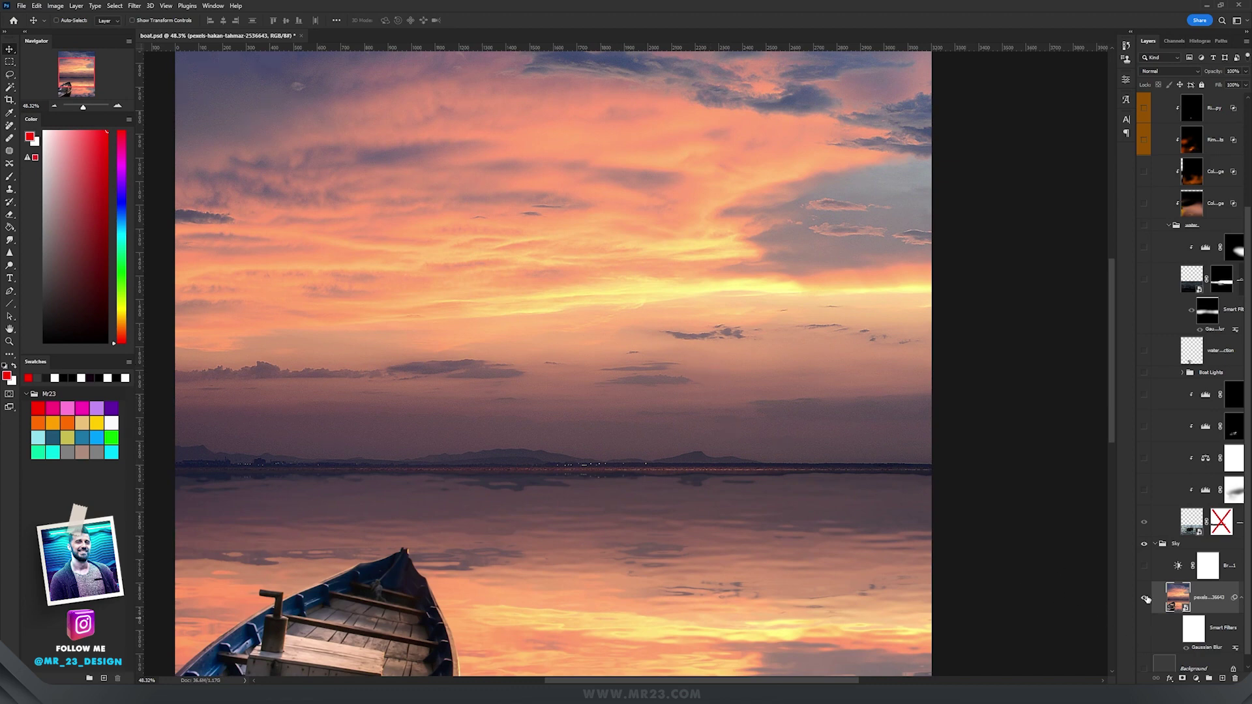
{"action": "left_click", "coordinate": [1144, 522]}
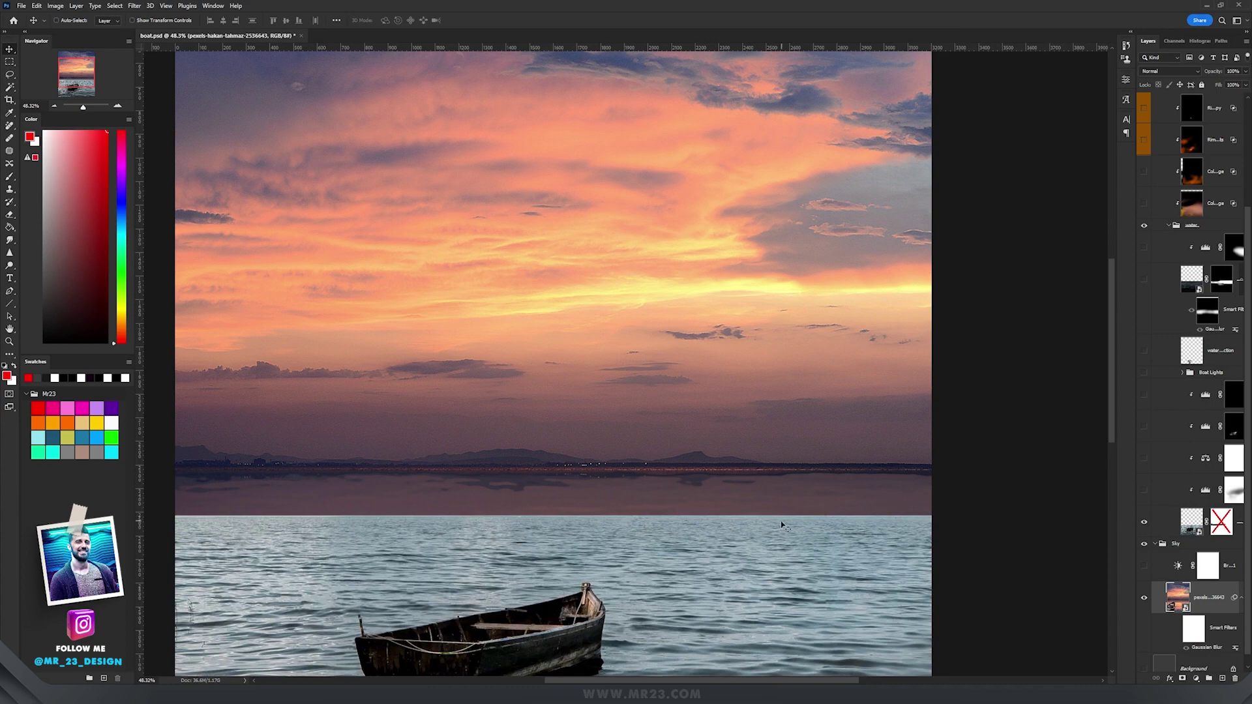
{"action": "scroll", "coordinate": [789, 512], "scroll_direction": "down", "scroll_amount": 2}
Step: Enable the water layer's mask to soften its upper edge against the sky
{"action": "left_click", "coordinate": [1221, 521]}
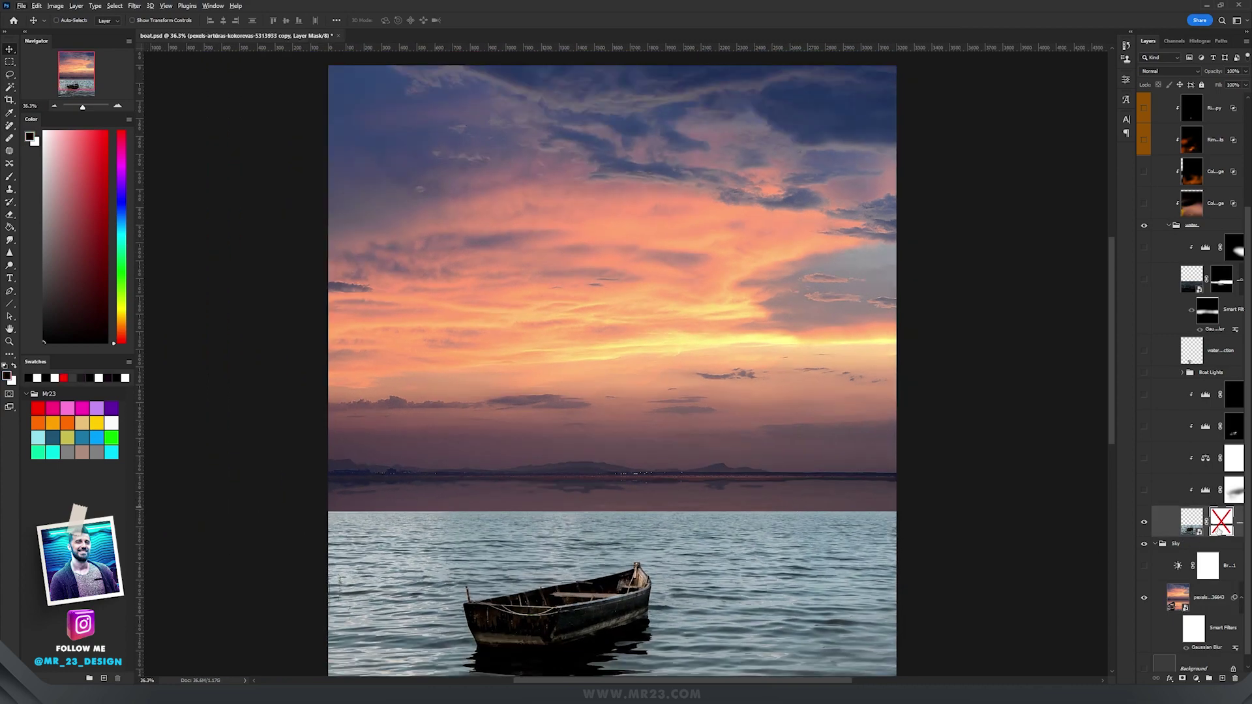
{"action": "left_click", "coordinate": [1221, 522], "text": "shift"}
{"action": "scroll", "coordinate": [648, 492], "scroll_direction": "up", "scroll_amount": 3}
{"action": "scroll", "coordinate": [650, 491], "scroll_direction": "down", "scroll_amount": 2}
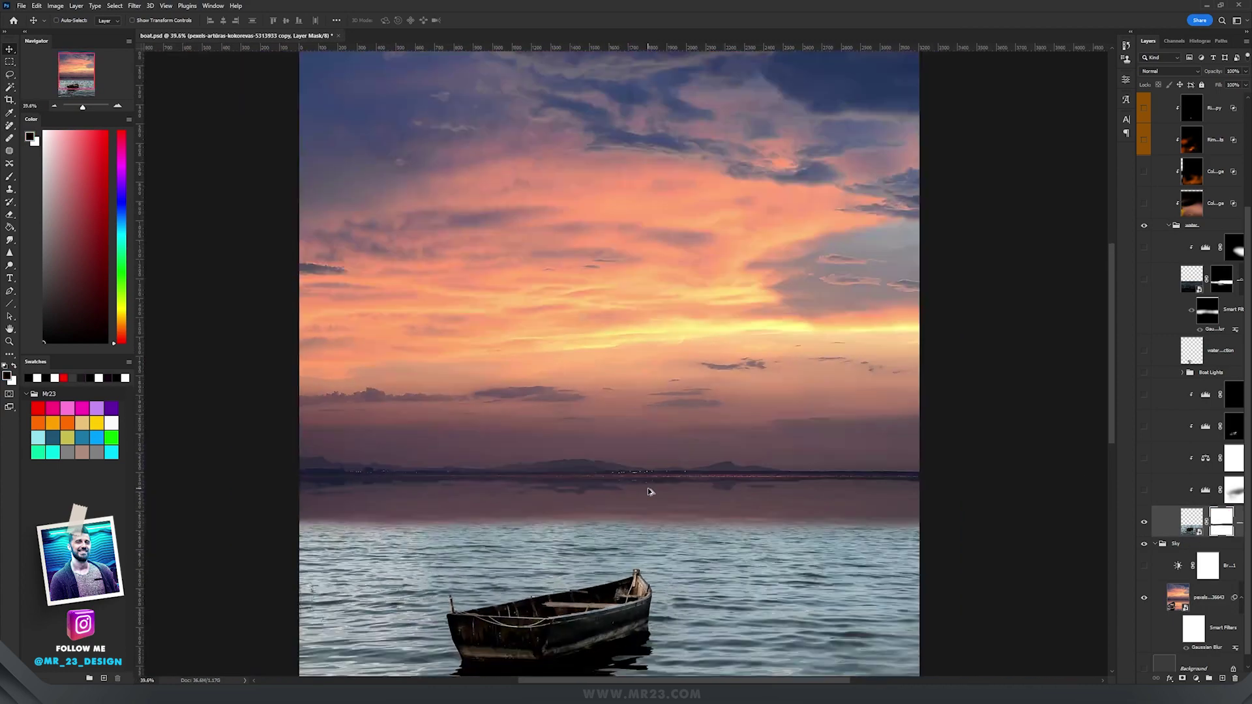
Step: Show the Brightness/Contrast adjustment above the sunset sky and open its settings
{"action": "scroll", "coordinate": [670, 487], "scroll_direction": "up", "scroll_amount": 3}
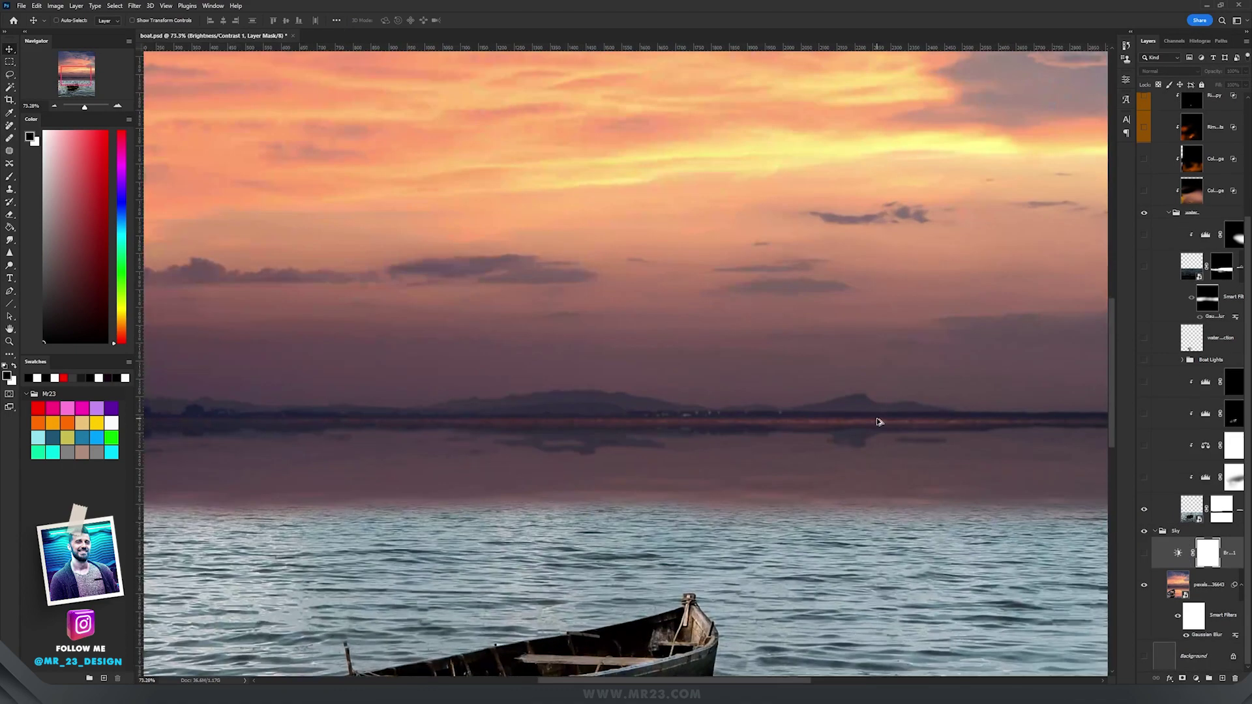
{"action": "left_click", "coordinate": [1145, 554]}
{"action": "double_click", "coordinate": [1177, 555]}
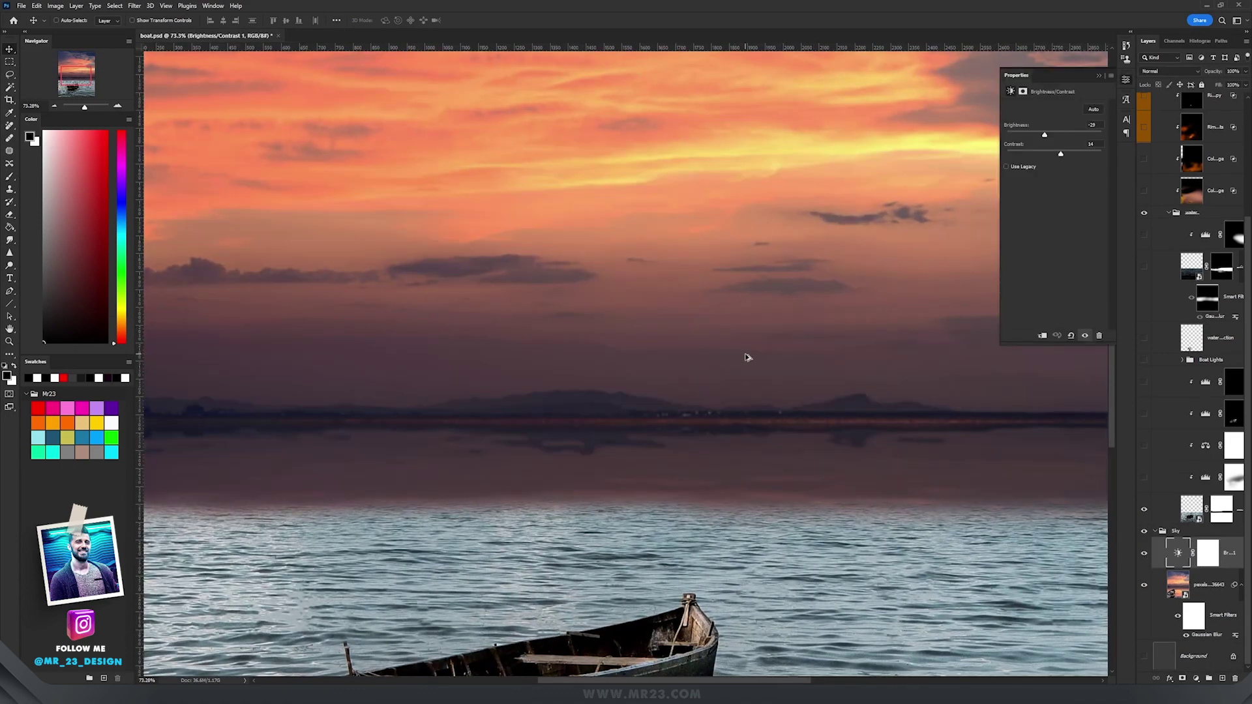
{"action": "scroll", "coordinate": [748, 358], "scroll_direction": "down", "scroll_amount": 5}
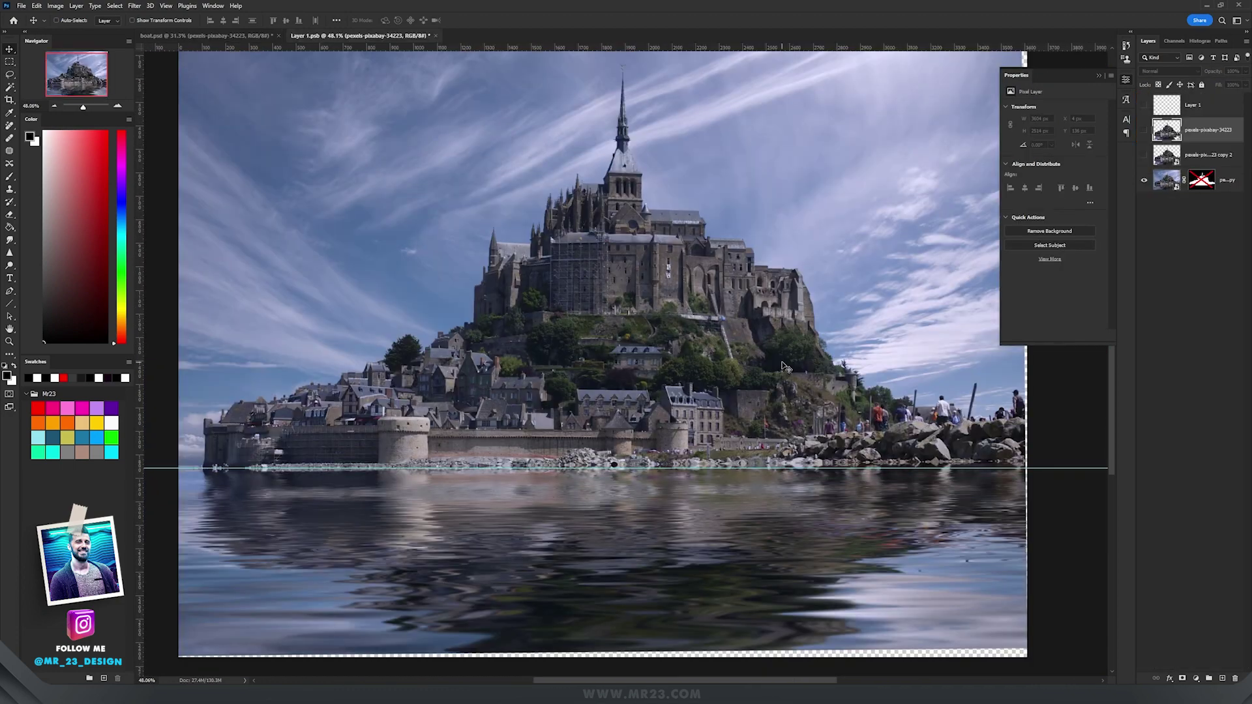
Step: Examine the castle's source image and the masked castle's placement in the boat.psd composition
{"action": "left_click_drag", "start_coordinate": [792, 326], "coordinate": [764, 347]}
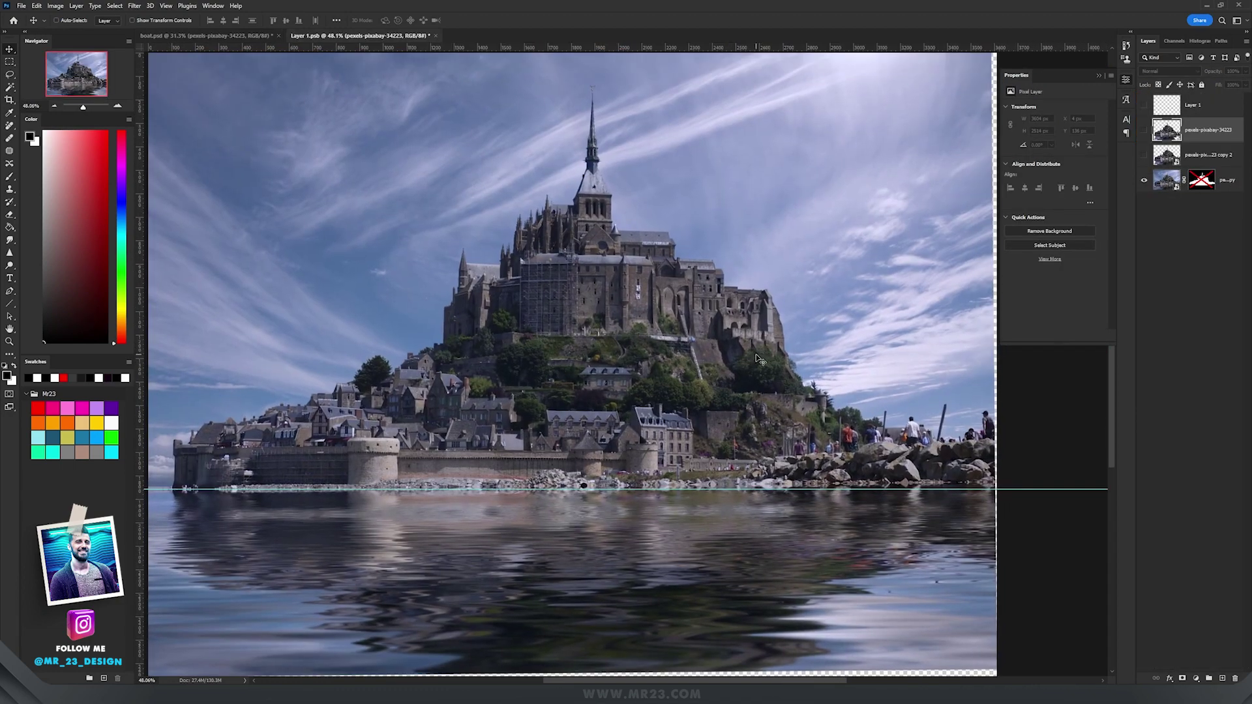
{"action": "scroll", "coordinate": [760, 358], "scroll_direction": "down", "scroll_amount": 1}
{"action": "scroll", "coordinate": [756, 358], "scroll_direction": "up", "scroll_amount": 3}
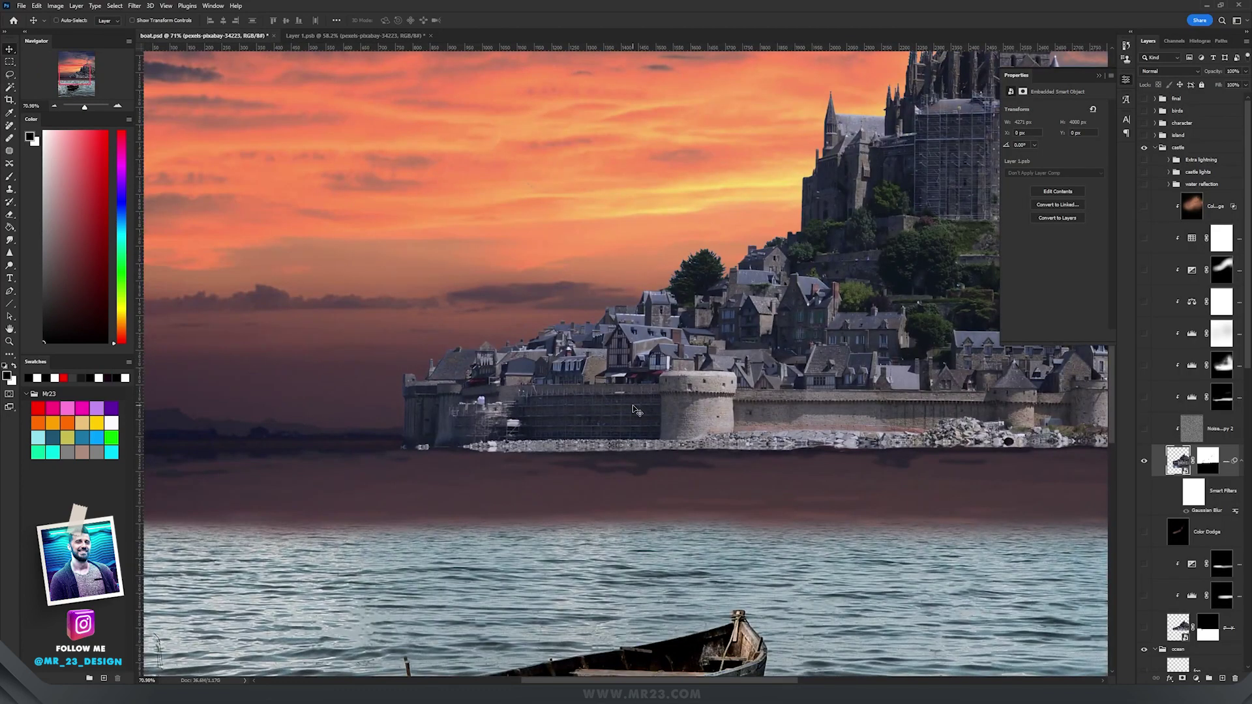
{"action": "left_click_drag", "start_coordinate": [606, 402], "coordinate": [652, 370]}
{"action": "key", "text": "ctrl+z"}
{"action": "scroll", "coordinate": [623, 389], "scroll_direction": "down", "scroll_amount": 2}
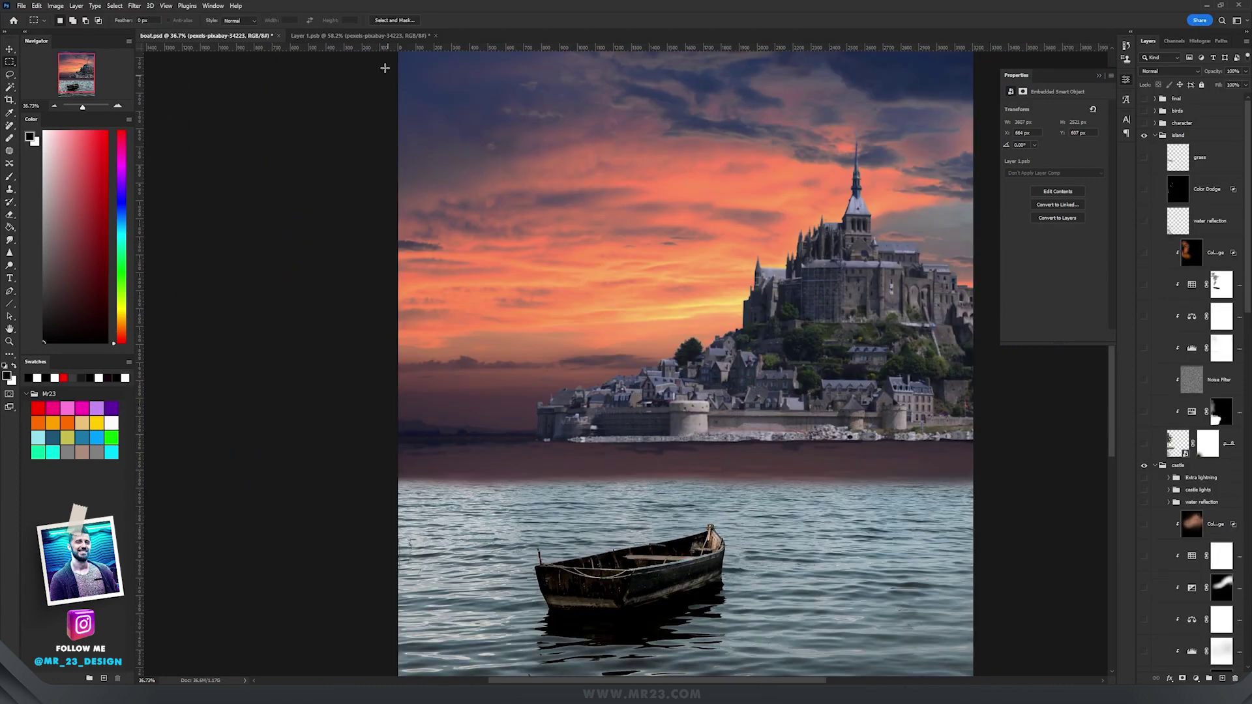
{"action": "left_click_drag", "start_coordinate": [398, 53], "coordinate": [629, 543]}
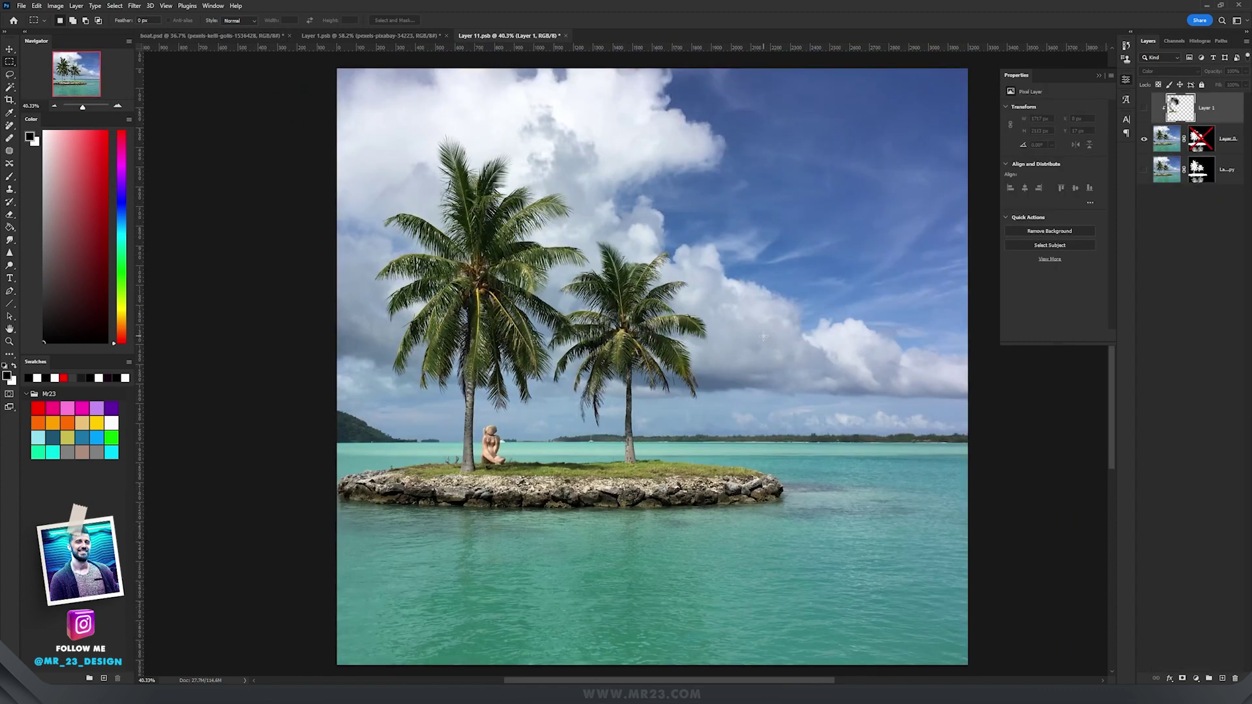
Step: Duplicate the palm island layer Layer 0 copy 2, hide the lower copy and select Layer 0 copy 3
{"action": "key", "text": "v"}
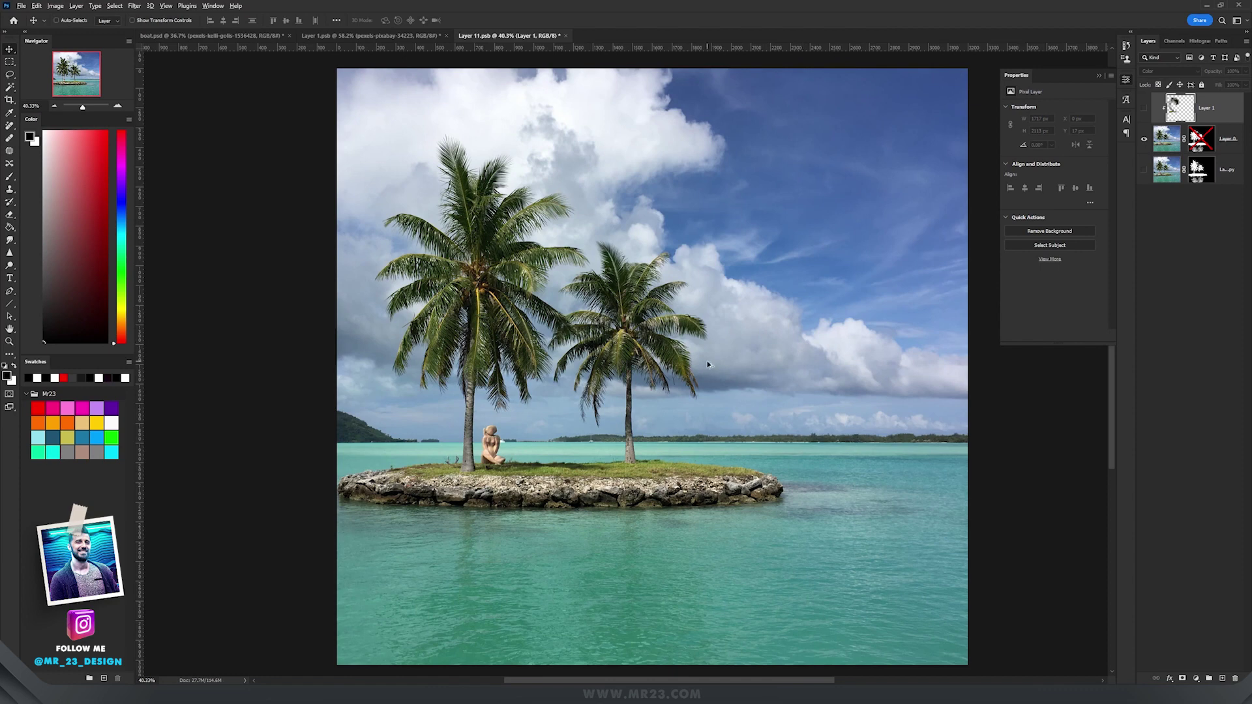
{"action": "scroll", "coordinate": [706, 361], "scroll_direction": "up", "scroll_amount": 1}
{"action": "scroll", "coordinate": [706, 361], "scroll_direction": "down", "scroll_amount": 2}
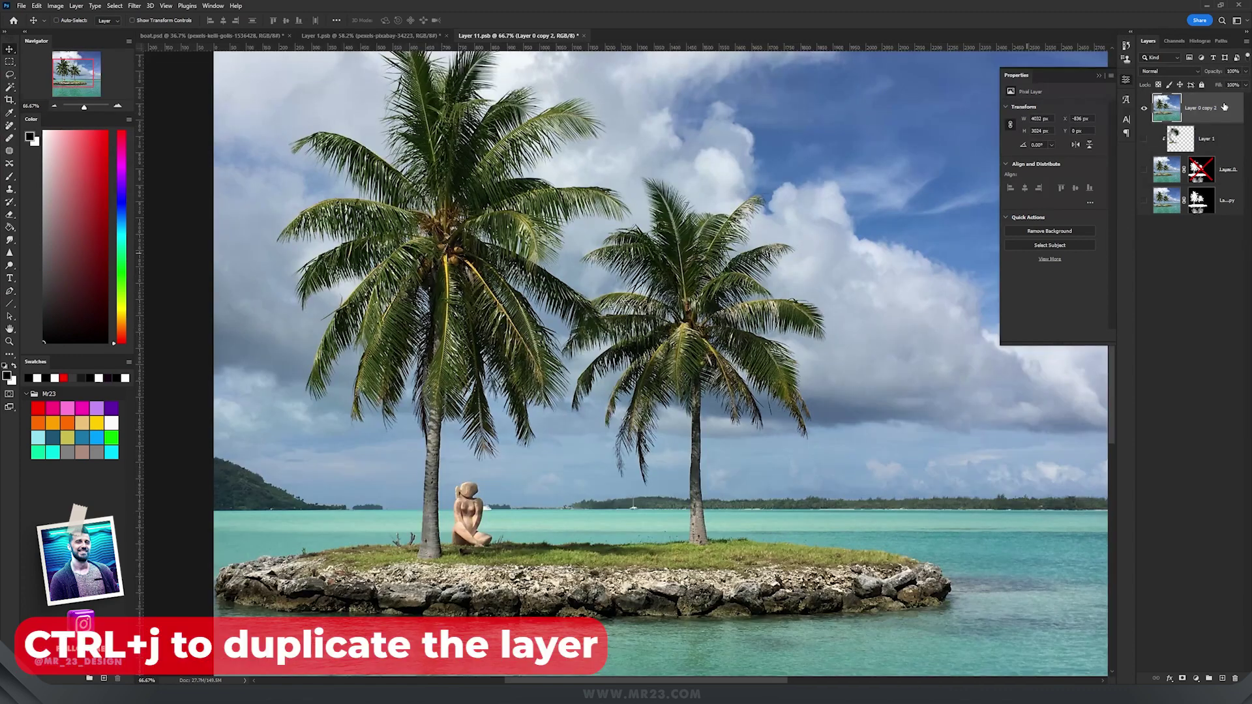
{"action": "key", "text": "ctrl+j"}
{"action": "left_click", "coordinate": [1144, 109]}
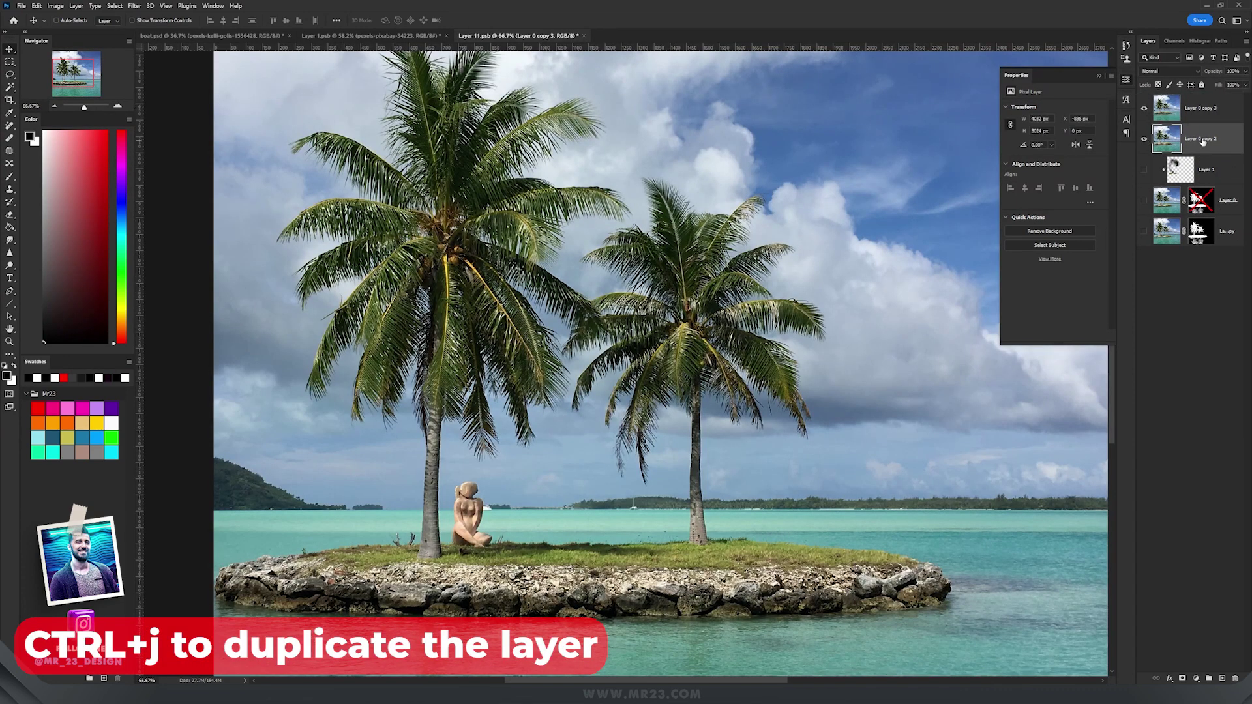
{"action": "left_click", "coordinate": [1156, 150]}
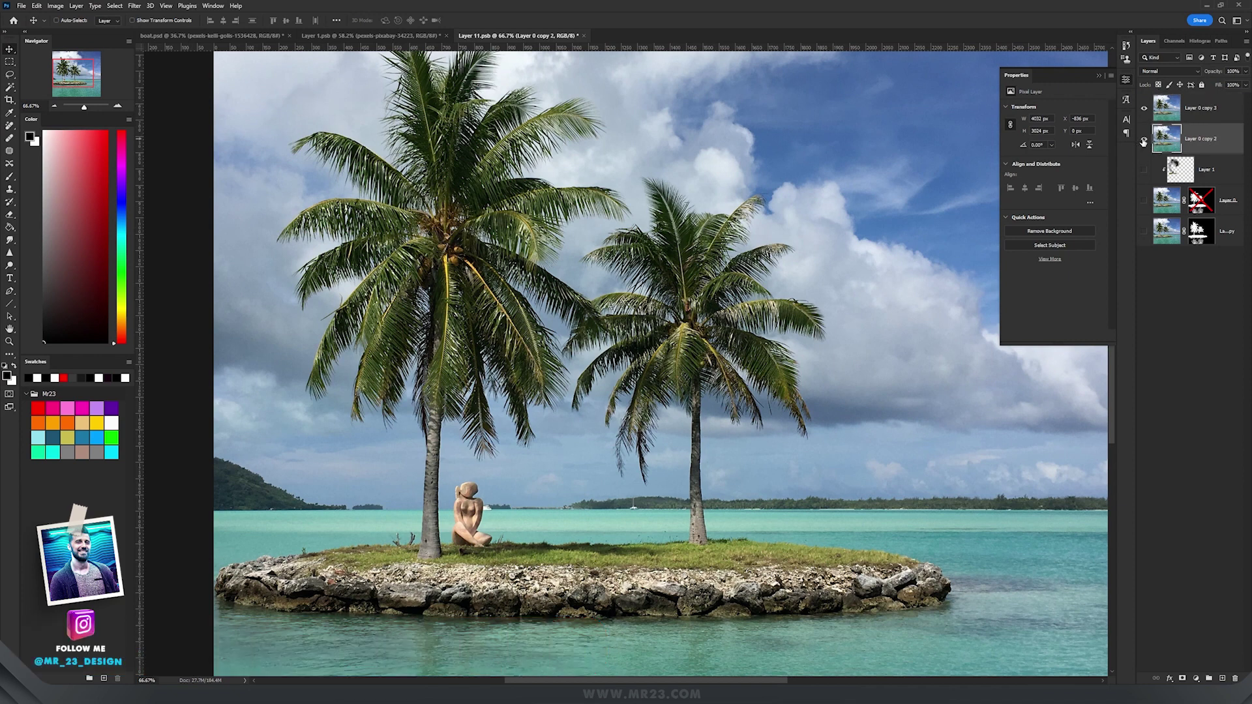
{"action": "left_click", "coordinate": [1144, 141]}
{"action": "left_click", "coordinate": [1206, 110]}
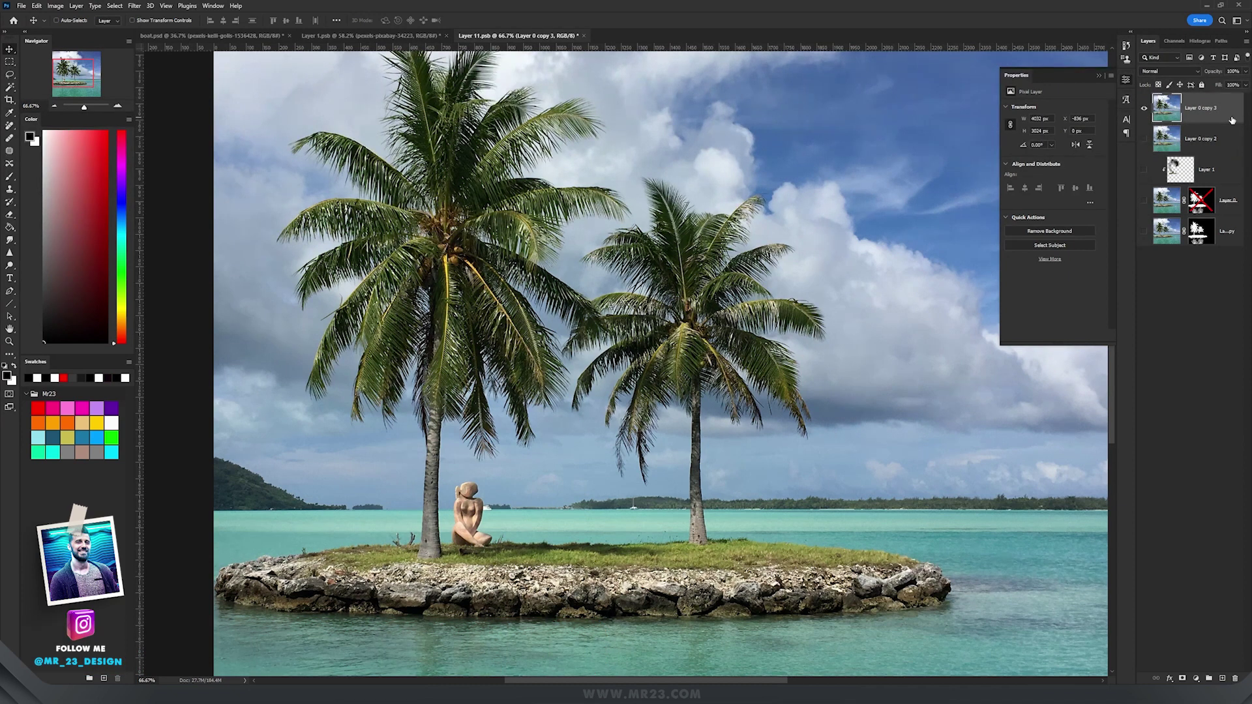
Step: Set Blend If to the Blue channel in the blending options of Layer 0 copy 3
{"action": "double_click", "coordinate": [1214, 124]}
{"action": "left_click_drag", "start_coordinate": [698, 53], "coordinate": [635, 195]}
{"action": "left_click", "coordinate": [640, 353]}
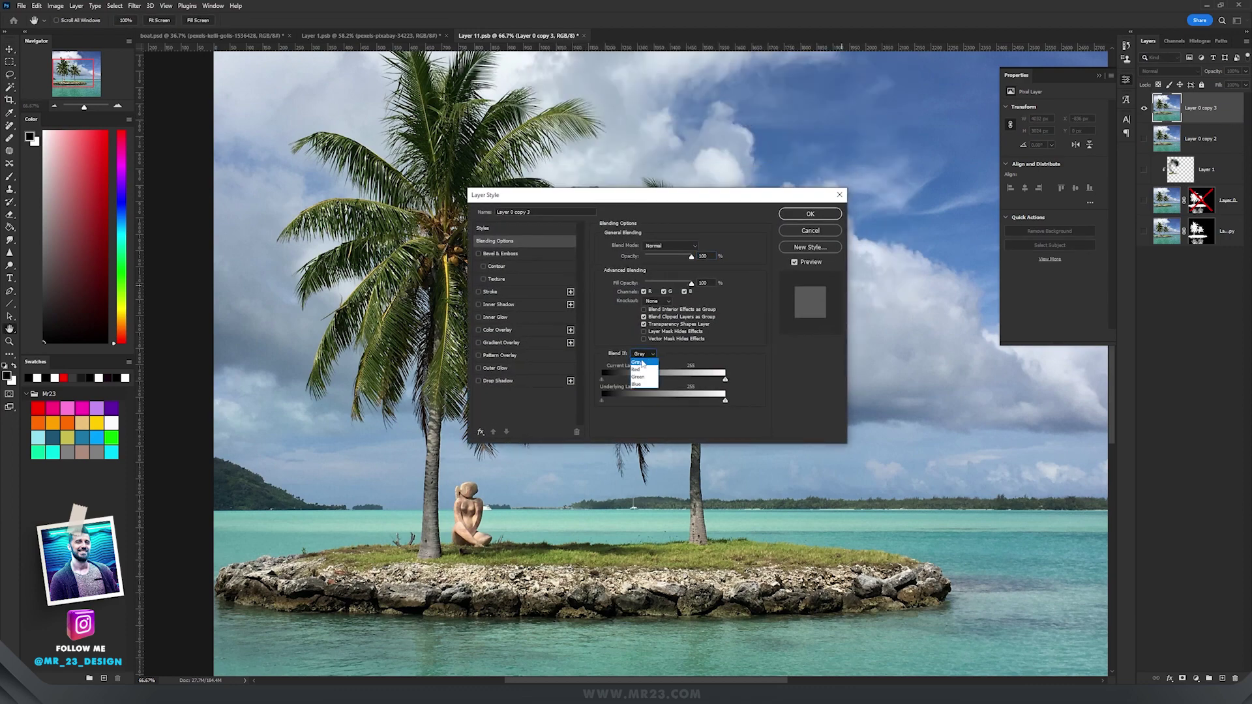
{"action": "left_click", "coordinate": [637, 384]}
{"action": "left_click_drag", "start_coordinate": [643, 199], "coordinate": [656, 321]}
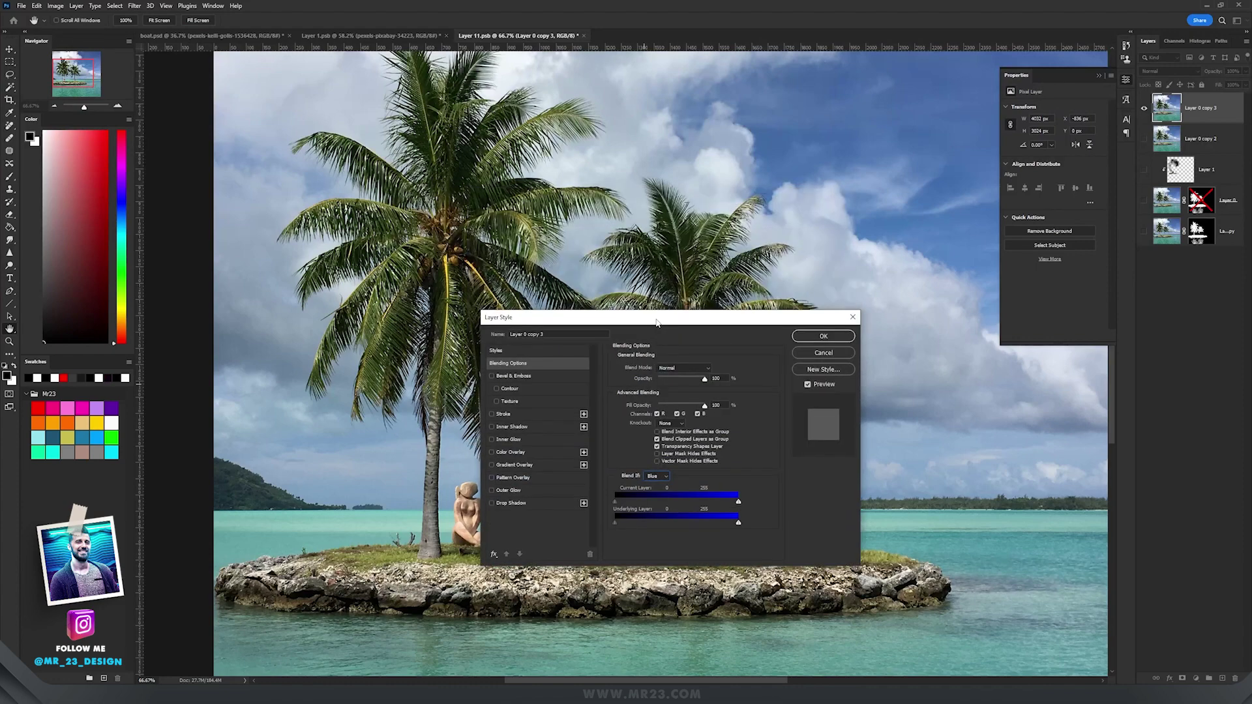
Step: Lower the Current Layer white limit of Blend If to 119 to knock out the sky and sea
{"action": "left_click_drag", "start_coordinate": [738, 503], "coordinate": [687, 505]}
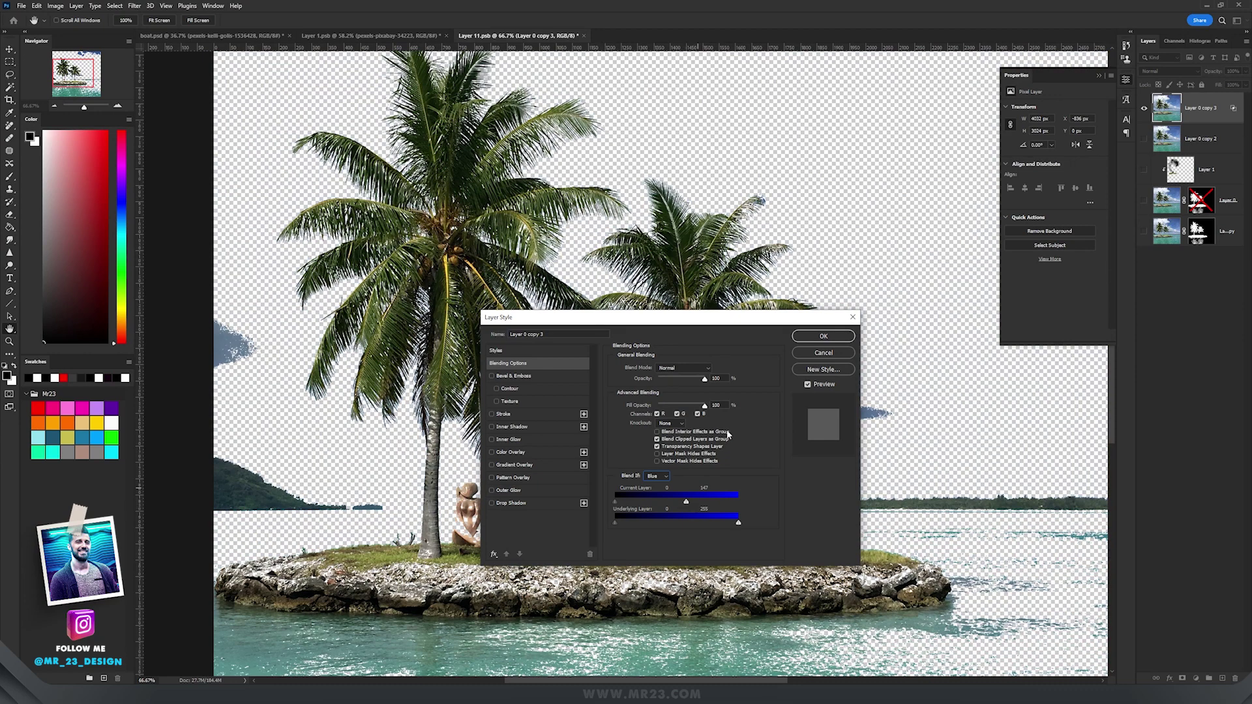
{"action": "left_click_drag", "start_coordinate": [755, 328], "coordinate": [487, 278]}
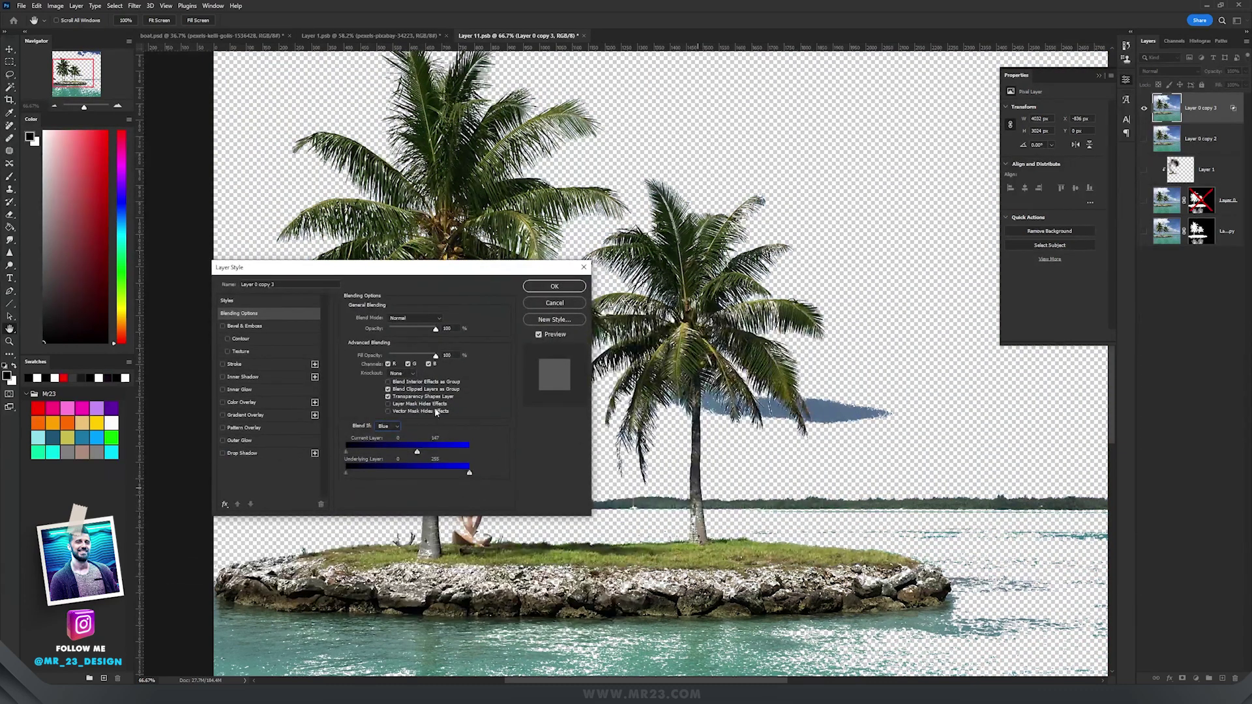
{"action": "left_click_drag", "start_coordinate": [418, 455], "coordinate": [405, 455]}
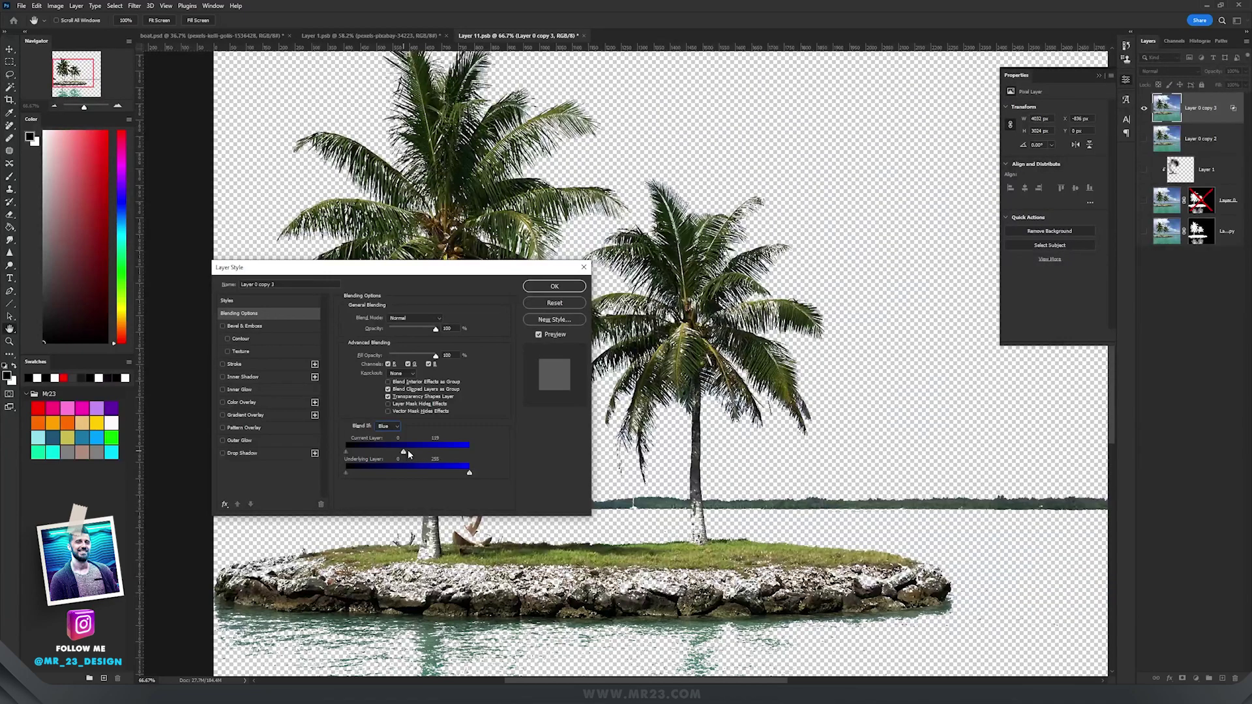
Step: Split the Blue channel's Current Layer white limit of Blend If to 79 / 143 and apply the blending options
{"action": "left_click_drag", "start_coordinate": [404, 454], "coordinate": [418, 454]}
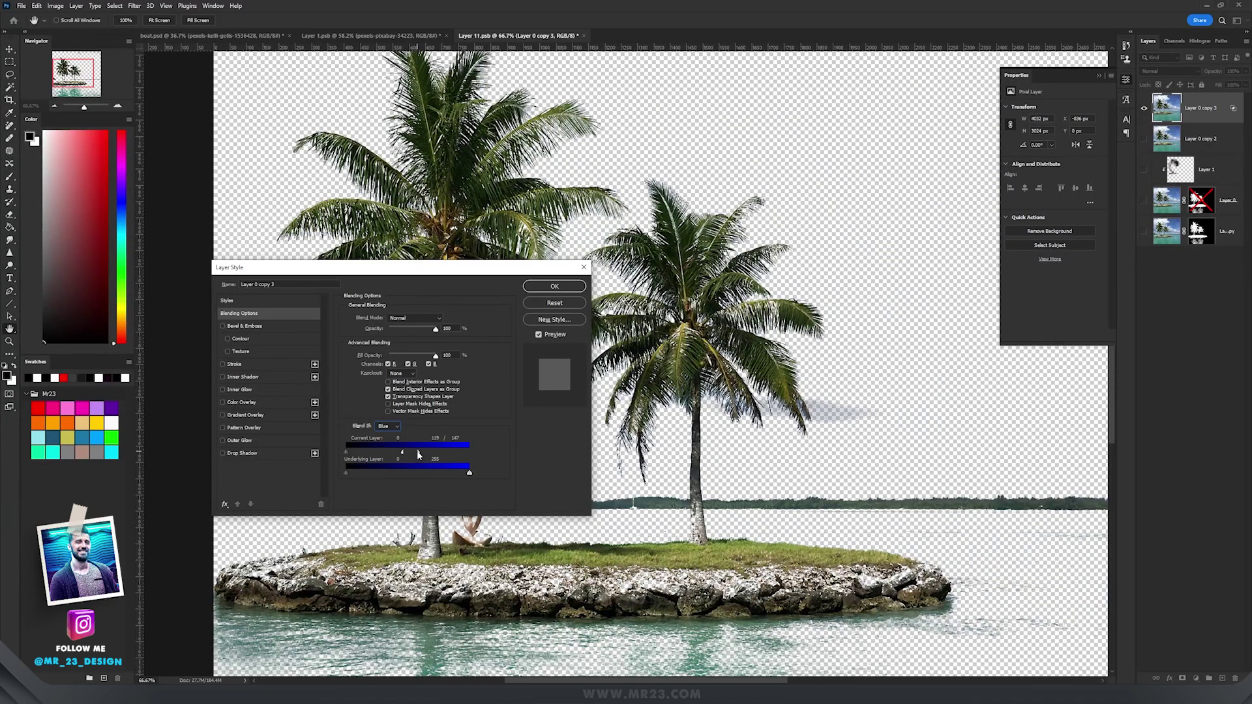
{"action": "left_click", "coordinate": [853, 411], "text": "ctrl"}
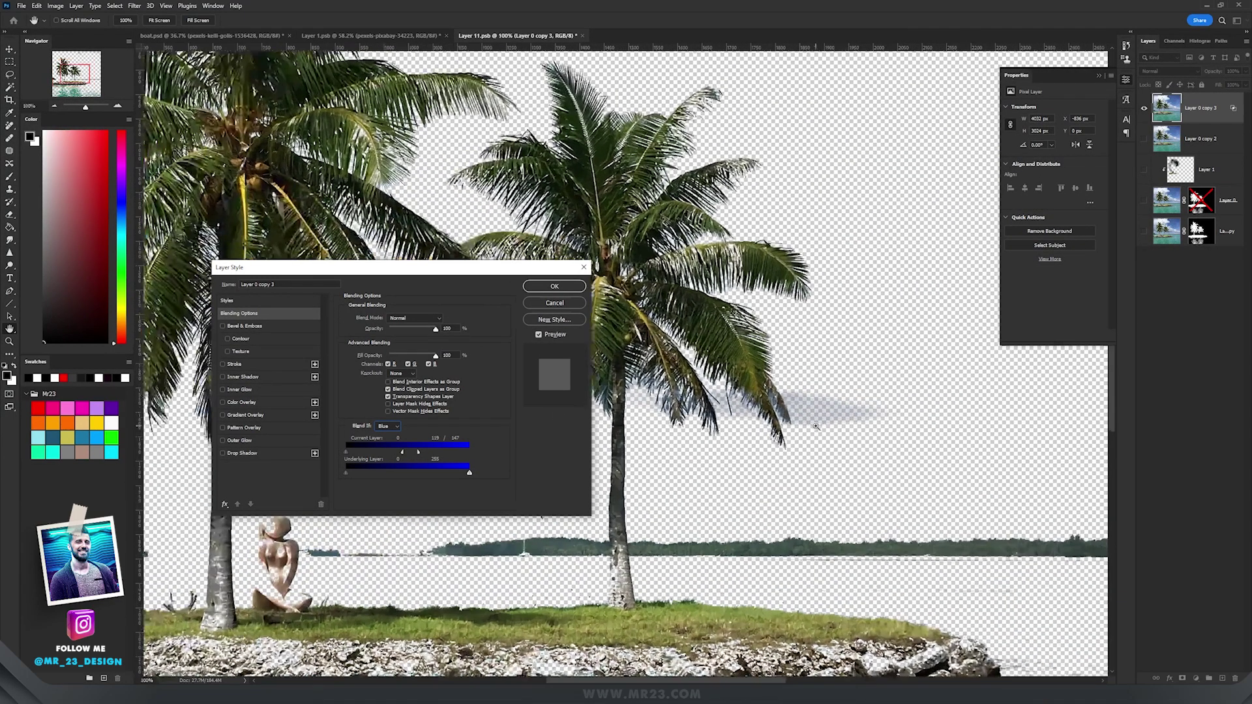
{"action": "left_click", "coordinate": [819, 426], "text": "ctrl"}
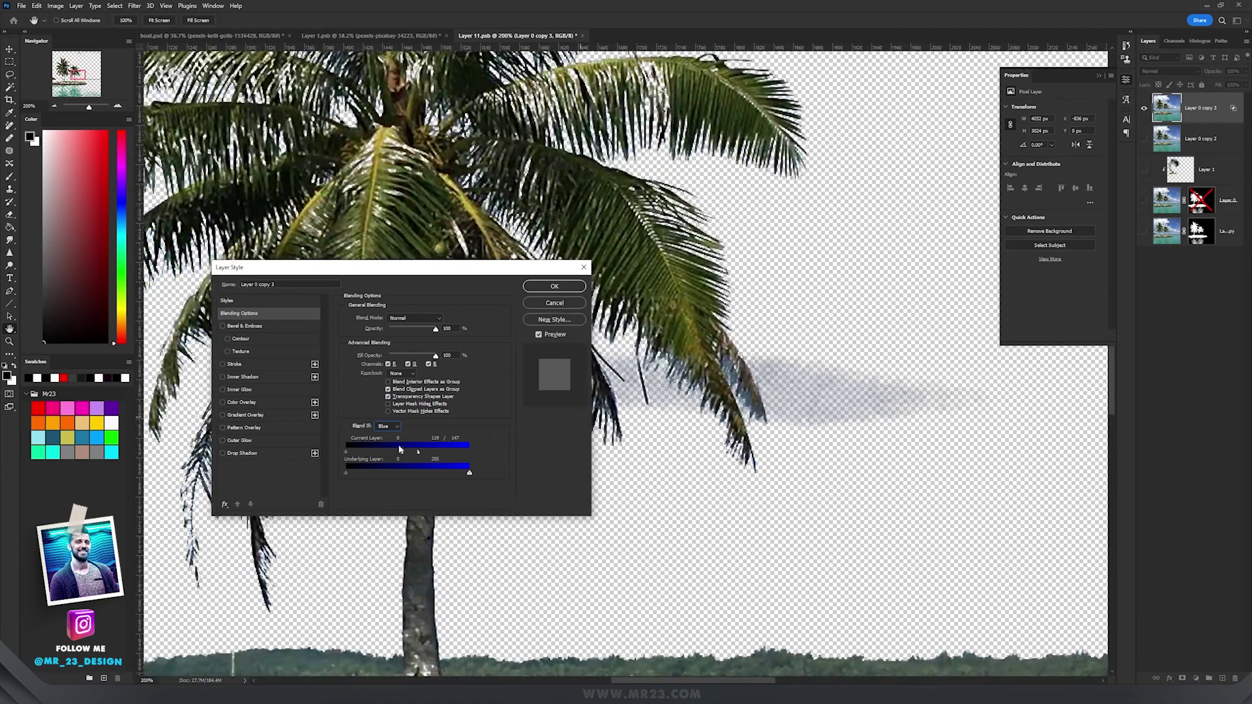
{"action": "left_click_drag", "start_coordinate": [404, 454], "coordinate": [415, 454]}
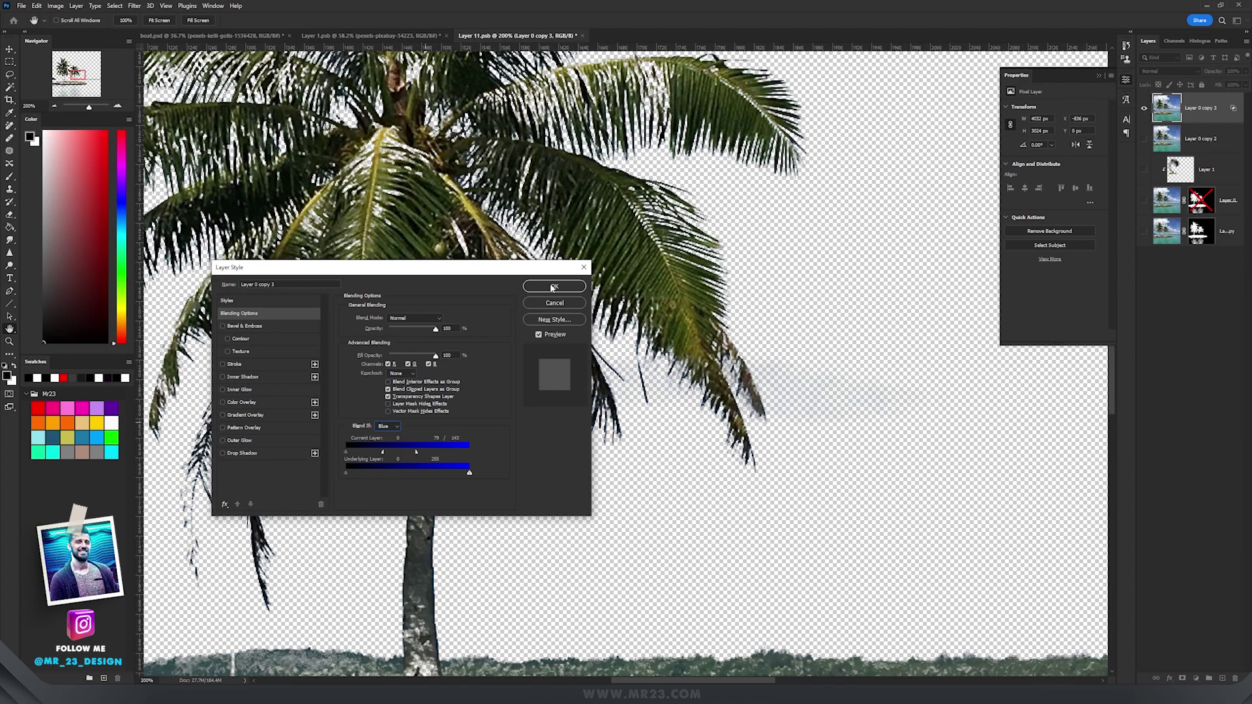
{"action": "left_click", "coordinate": [552, 287]}
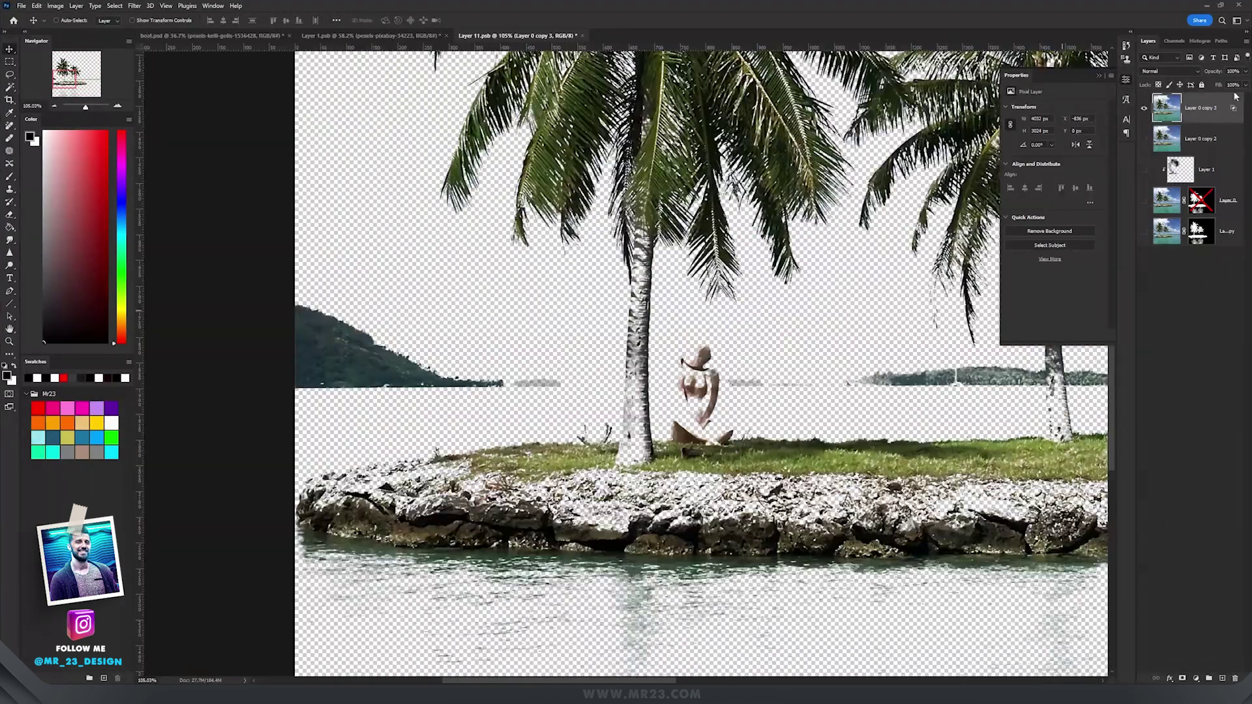
Step: Show Layer 0 copy 2, add a layer mask to it and invert the mask to black
{"action": "left_click", "coordinate": [1200, 139]}
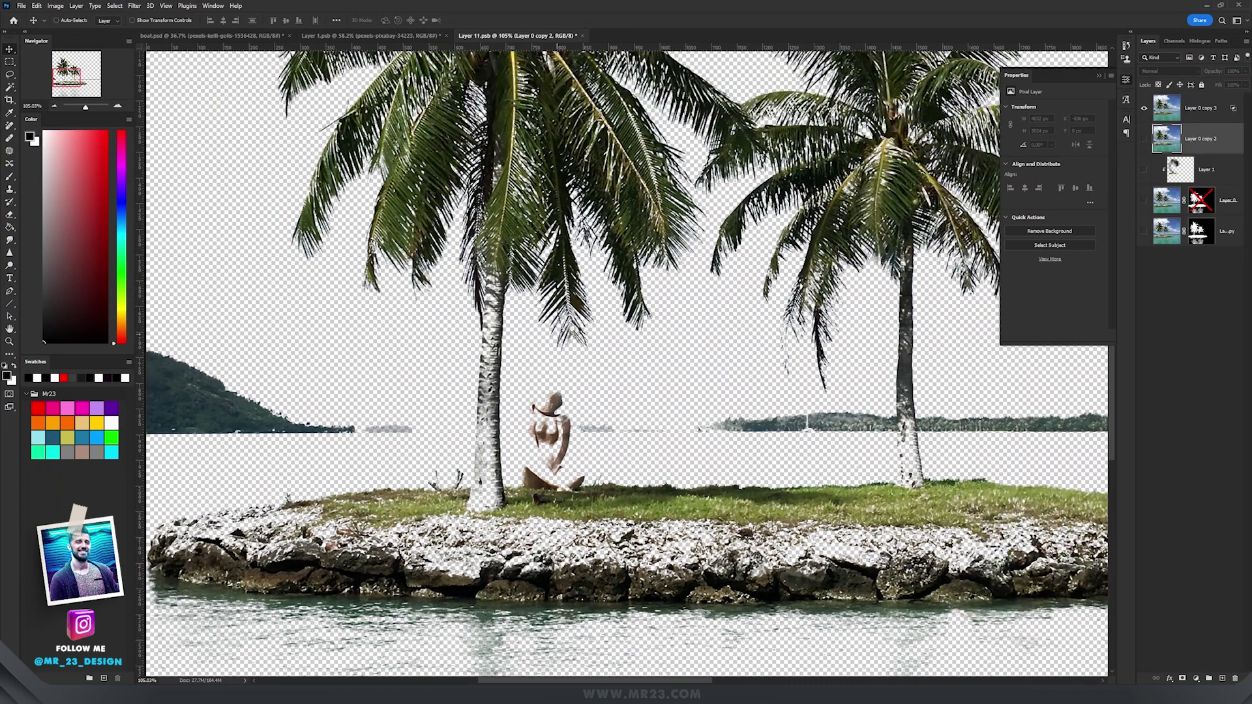
{"action": "left_click", "coordinate": [1144, 139]}
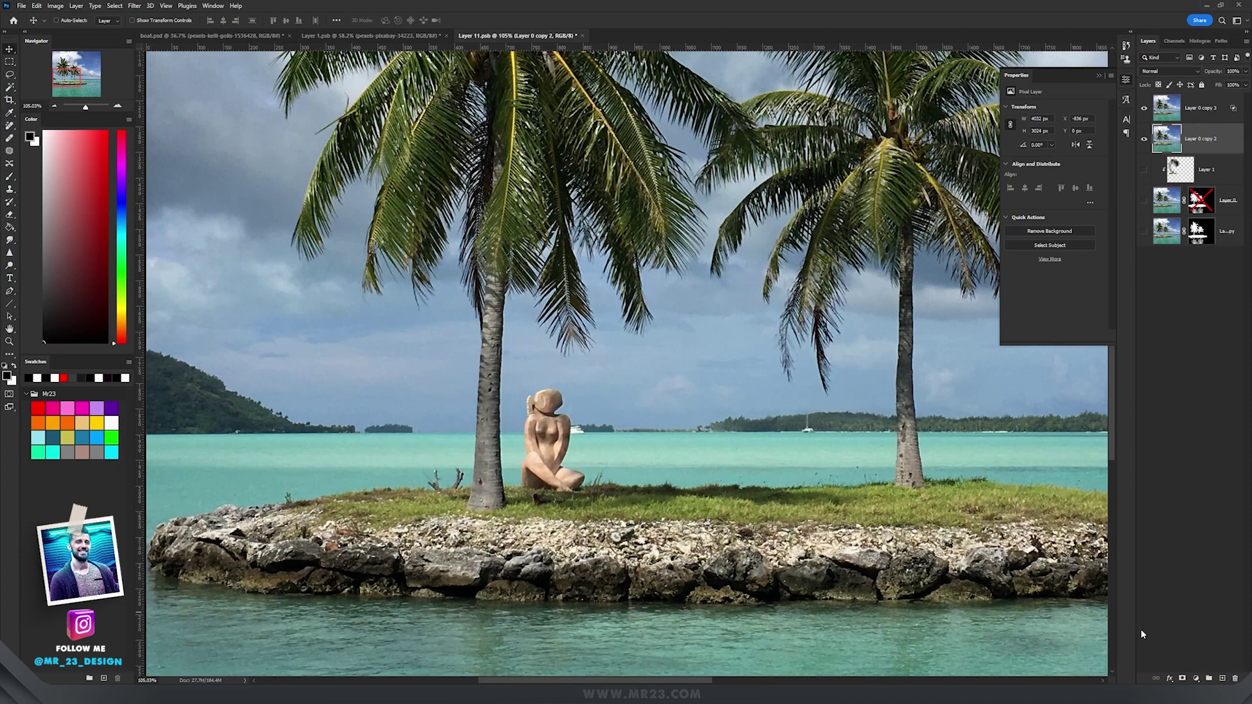
{"action": "left_click", "coordinate": [1182, 678]}
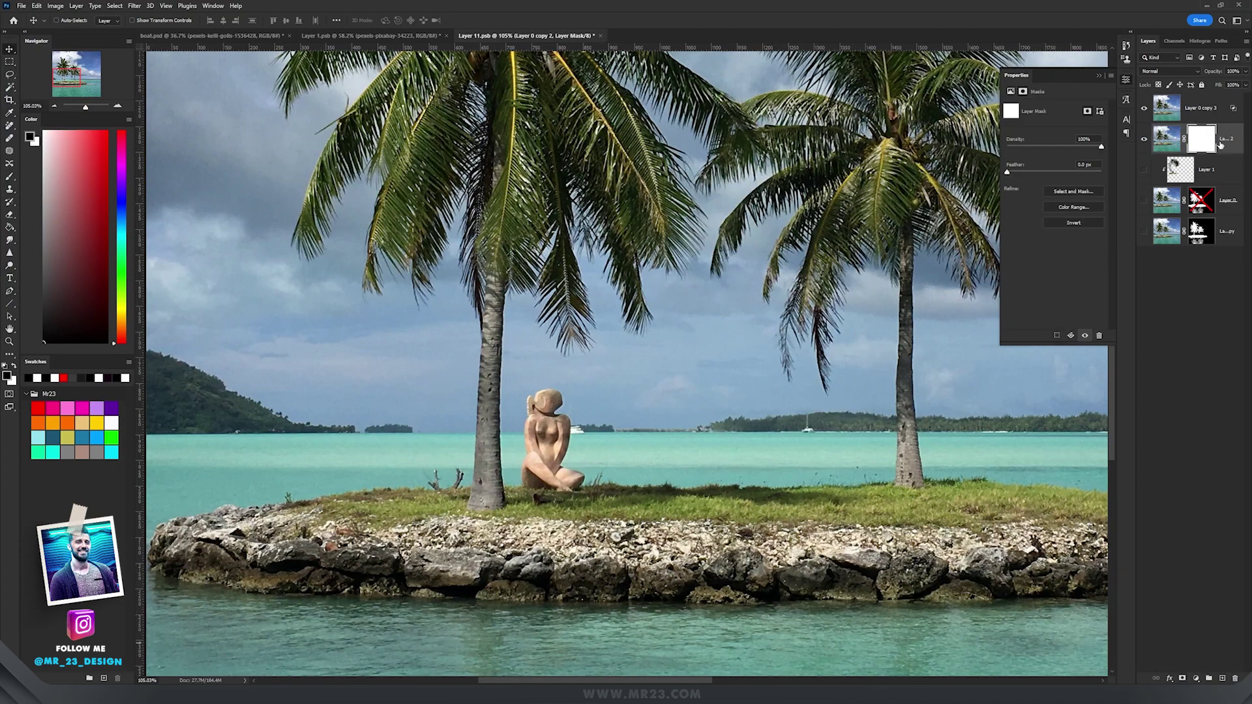
{"action": "left_click", "coordinate": [1077, 223]}
Step: Paint white on the Layer 0 copy 2 mask with a hard round brush to restore the island's grass and rocks
{"action": "left_click_drag", "start_coordinate": [693, 525], "coordinate": [634, 431]}
{"action": "key", "text": "b"}
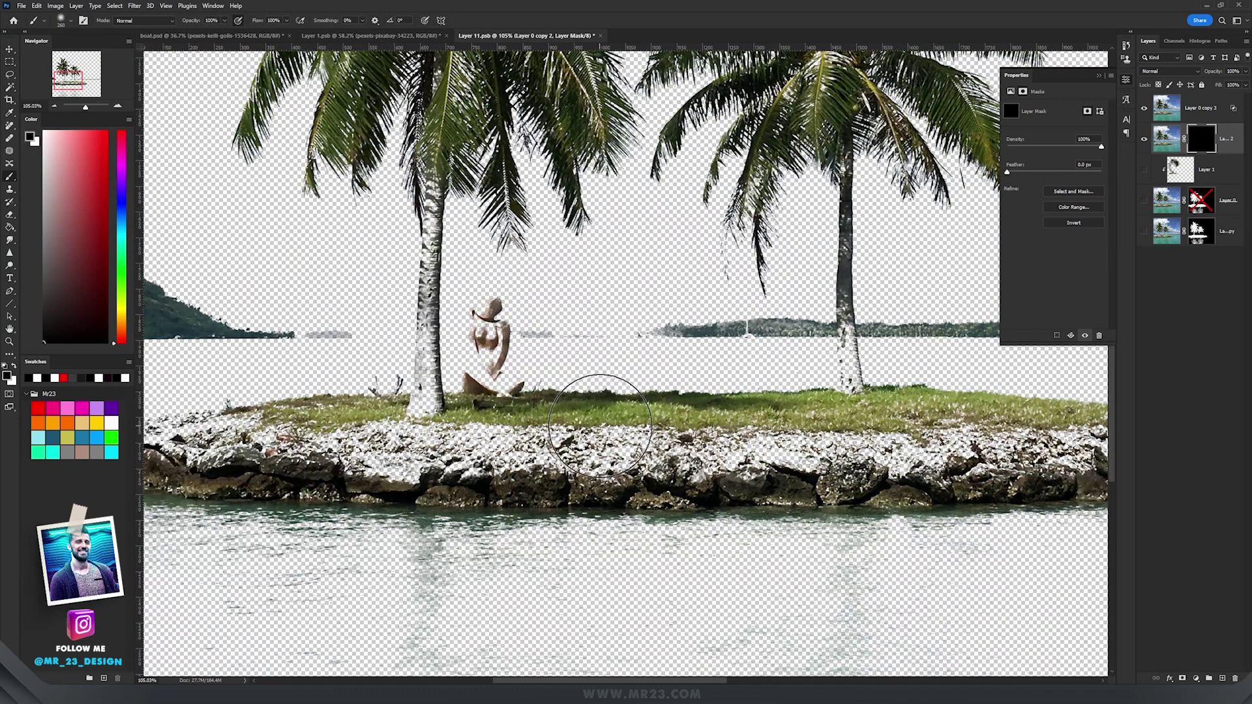
{"action": "right_click", "coordinate": [601, 421]}
{"action": "left_click", "coordinate": [742, 391]}
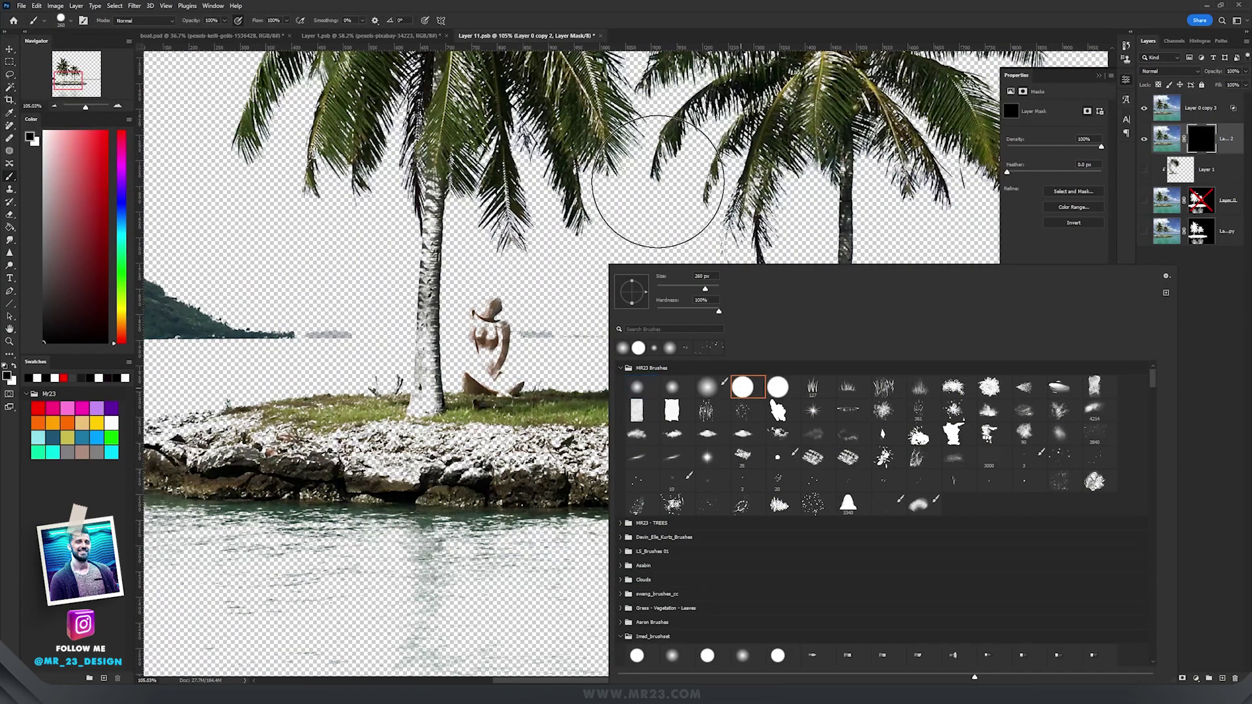
{"action": "key", "text": "Return"}
{"action": "left_click_drag", "start_coordinate": [638, 332], "coordinate": [587, 337]}
{"action": "scroll", "coordinate": [596, 418], "scroll_direction": "up", "scroll_amount": 5}
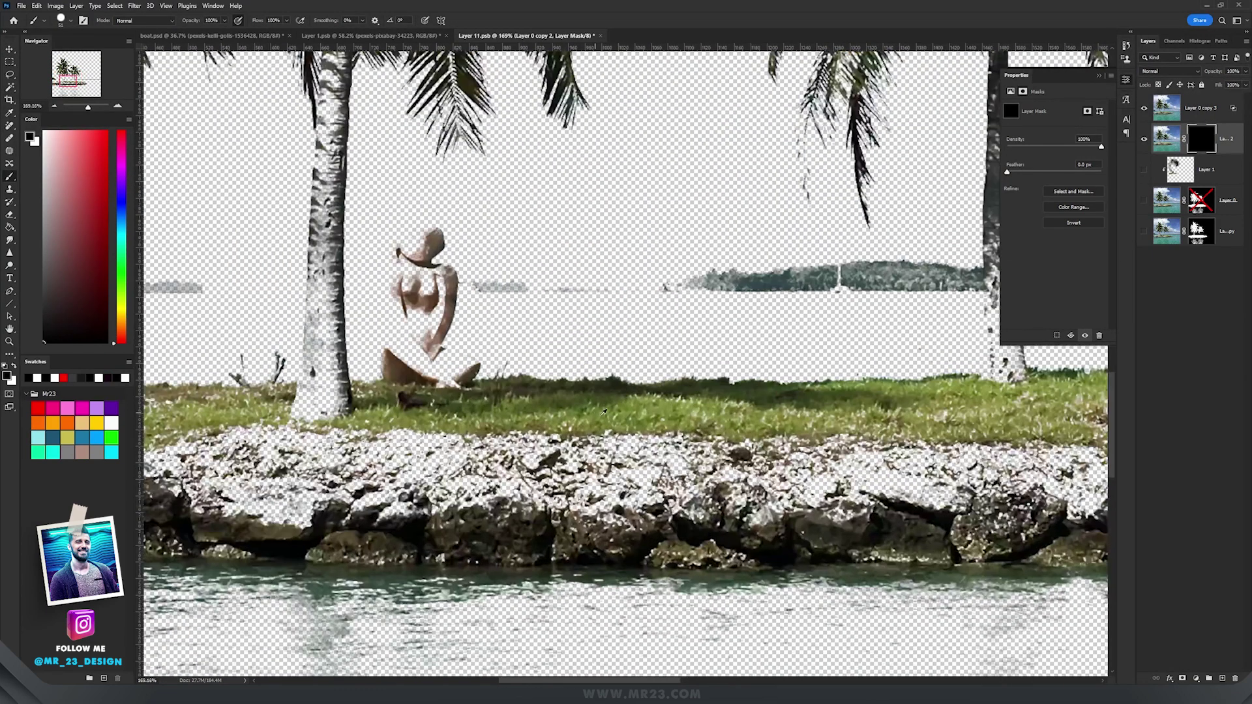
{"action": "key", "text": "x"}
{"action": "mouse_move", "coordinate": [727, 416]}
{"action": "left_mouse_down"}
{"action": "mouse_move", "coordinate": [677, 453]}
{"action": "mouse_move", "coordinate": [545, 512]}
{"action": "mouse_move", "coordinate": [560, 553]}
{"action": "mouse_move", "coordinate": [637, 554]}
{"action": "mouse_move", "coordinate": [631, 540]}
{"action": "mouse_move", "coordinate": [700, 484]}
{"action": "mouse_move", "coordinate": [611, 471]}
{"action": "mouse_move", "coordinate": [614, 459]}
{"action": "mouse_move", "coordinate": [488, 461]}
{"action": "mouse_move", "coordinate": [582, 433]}
{"action": "mouse_move", "coordinate": [414, 424]}
{"action": "mouse_move", "coordinate": [352, 435]}
{"action": "left_mouse_up"}
{"action": "left_click_drag", "start_coordinate": [319, 417], "coordinate": [566, 388]}
{"action": "mouse_move", "coordinate": [504, 470]}
{"action": "left_mouse_down"}
{"action": "mouse_move", "coordinate": [345, 522]}
{"action": "mouse_move", "coordinate": [287, 450]}
{"action": "mouse_move", "coordinate": [235, 508]}
{"action": "mouse_move", "coordinate": [592, 546]}
{"action": "mouse_move", "coordinate": [688, 585]}
{"action": "left_mouse_up"}
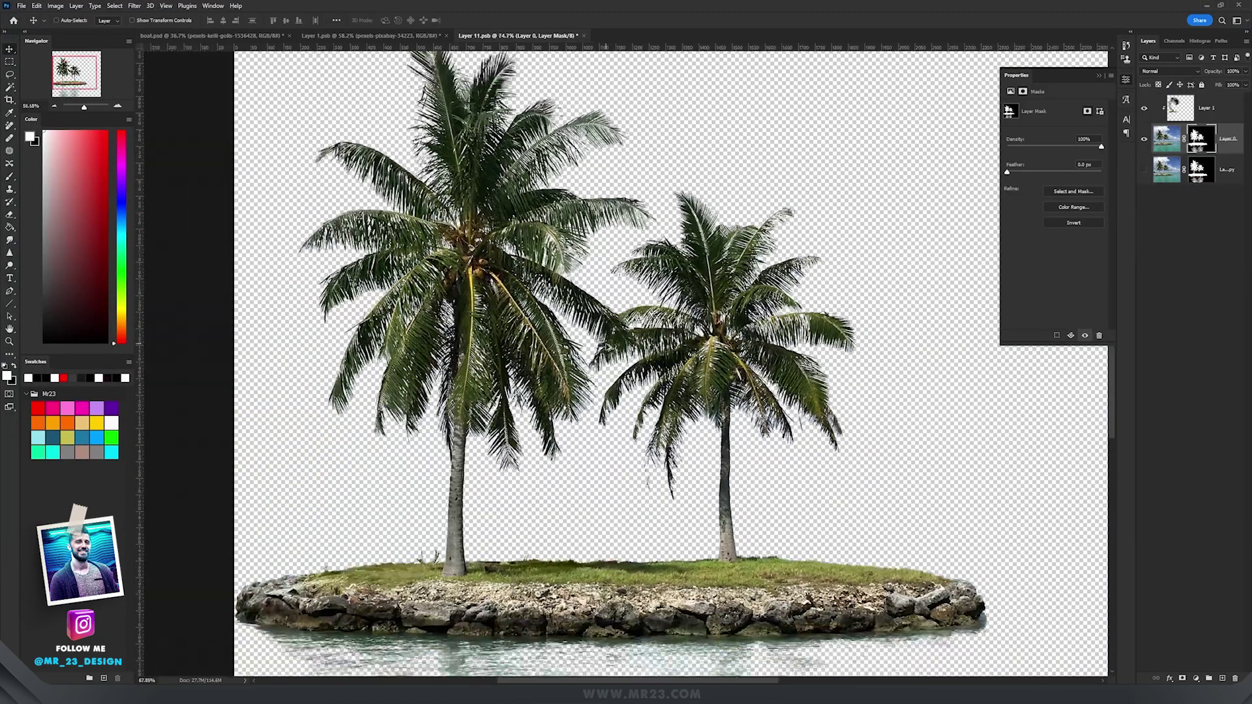
Step: Move the cut-out palm island in boat.psd to the left edge of the canvas, partly beyond it, beside the castle
{"action": "scroll", "coordinate": [680, 499], "scroll_direction": "down", "scroll_amount": 2}
{"action": "scroll", "coordinate": [680, 498], "scroll_direction": "up", "scroll_amount": 1}
{"action": "scroll", "coordinate": [680, 499], "scroll_direction": "up", "scroll_amount": 3}
{"action": "left_click_drag", "start_coordinate": [563, 456], "coordinate": [757, 514]}
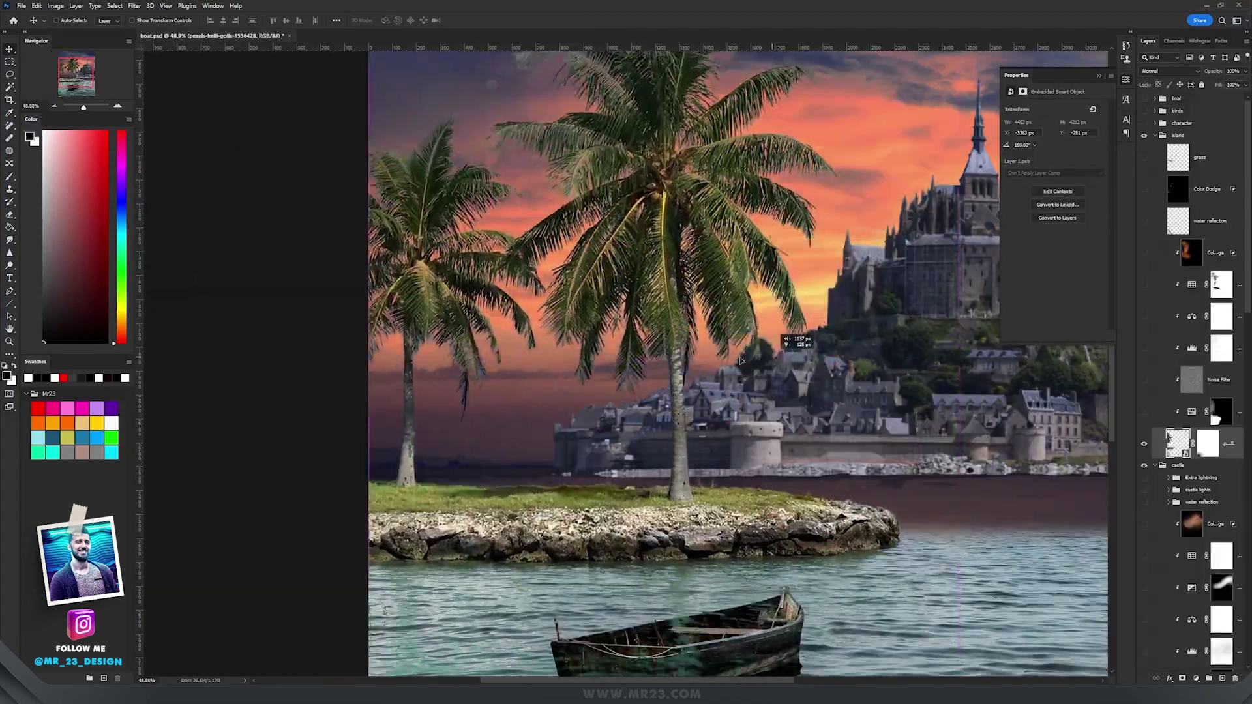
{"action": "left_click_drag", "start_coordinate": [841, 365], "coordinate": [772, 396]}
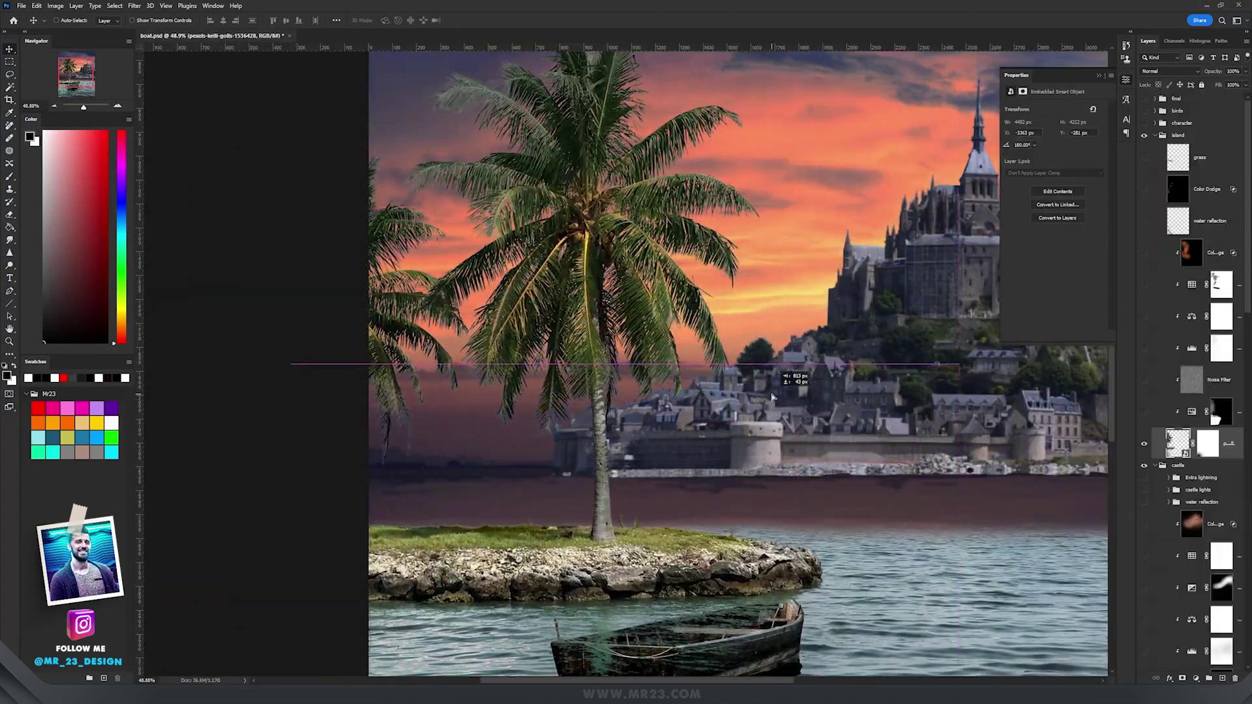
{"action": "left_click_drag", "start_coordinate": [772, 397], "coordinate": [737, 393]}
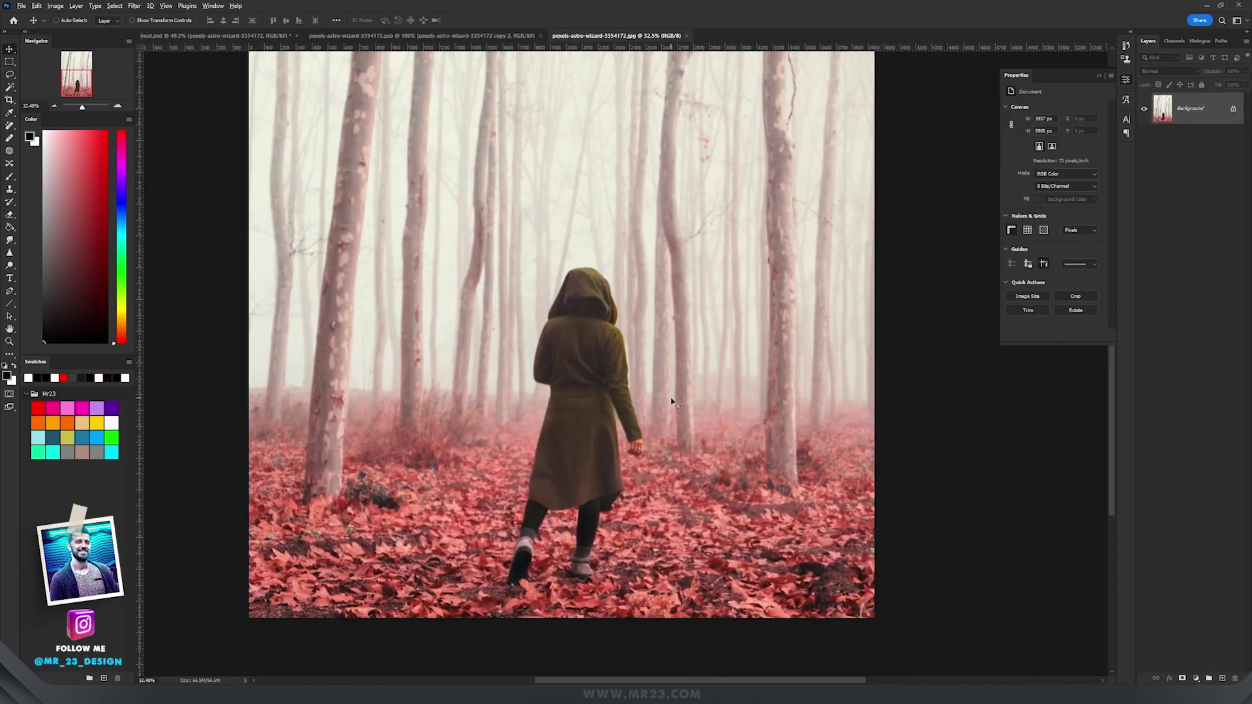
Step: Examine the hooded woman's forest source photo and her masked cutout
{"action": "scroll", "coordinate": [652, 398], "scroll_direction": "up", "scroll_amount": 3}
{"action": "scroll", "coordinate": [675, 392], "scroll_direction": "down", "scroll_amount": 5}
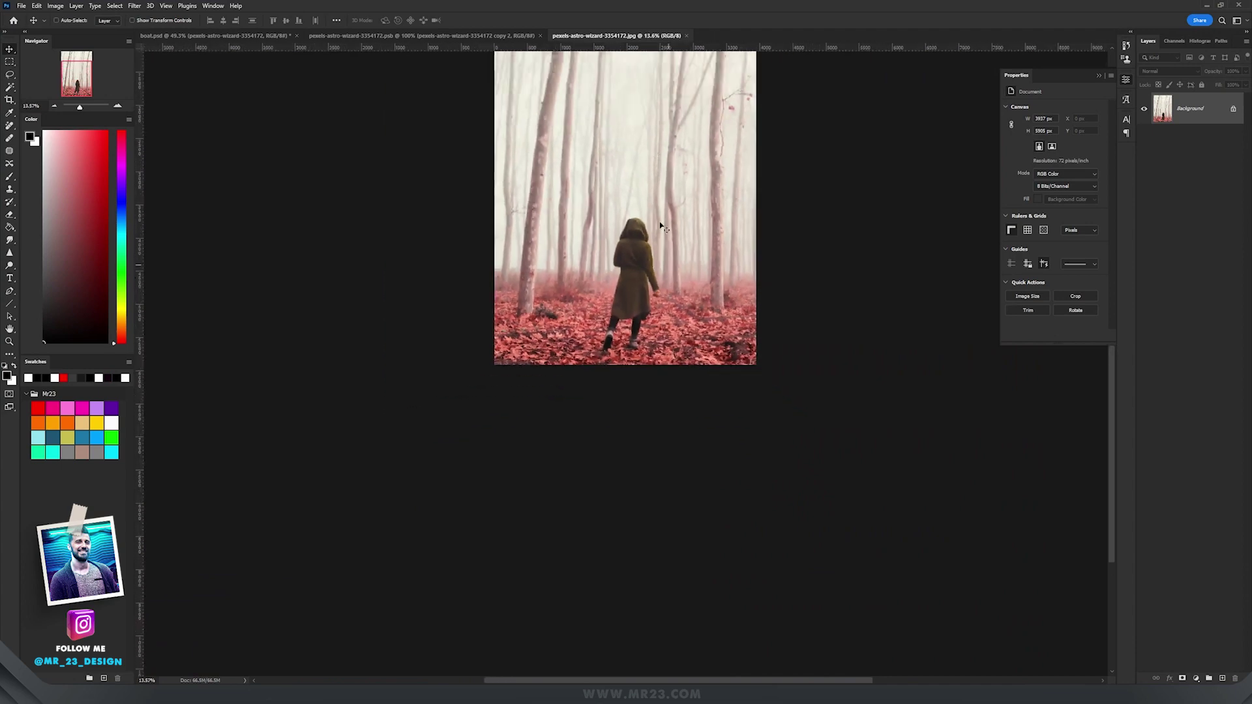
{"action": "scroll", "coordinate": [628, 351], "scroll_direction": "up", "scroll_amount": 5}
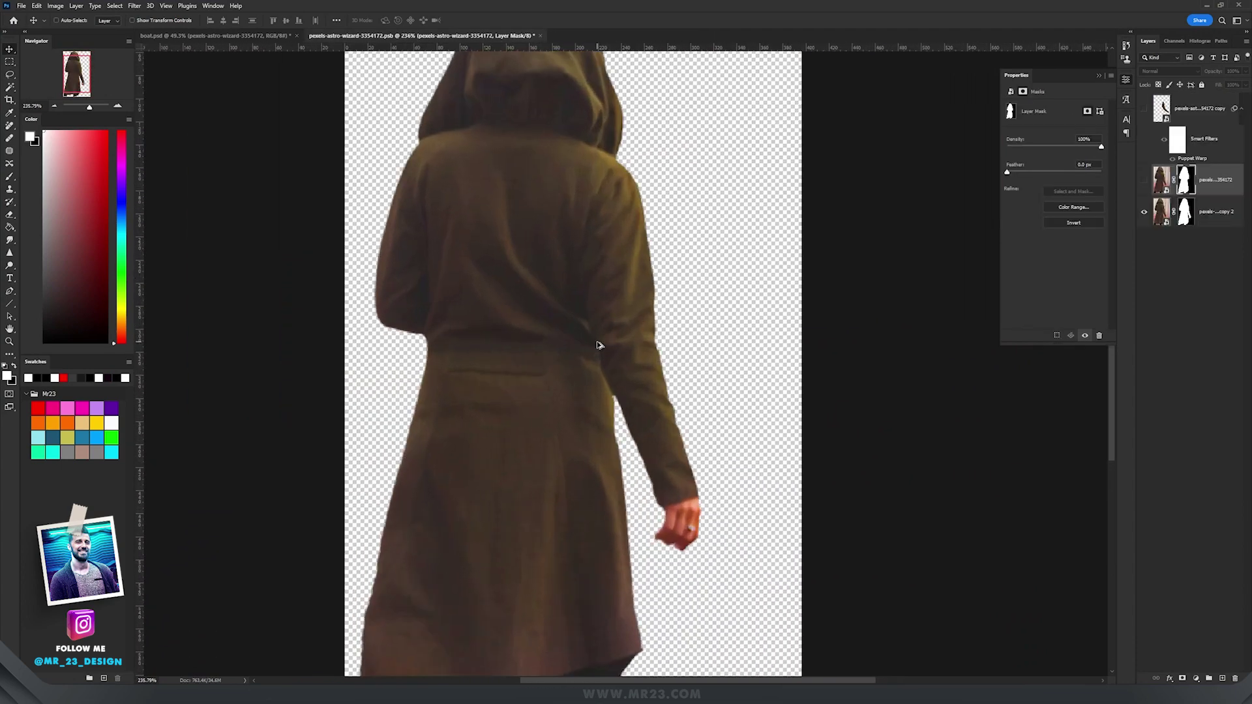
{"action": "scroll", "coordinate": [599, 345], "scroll_direction": "down", "scroll_amount": 2}
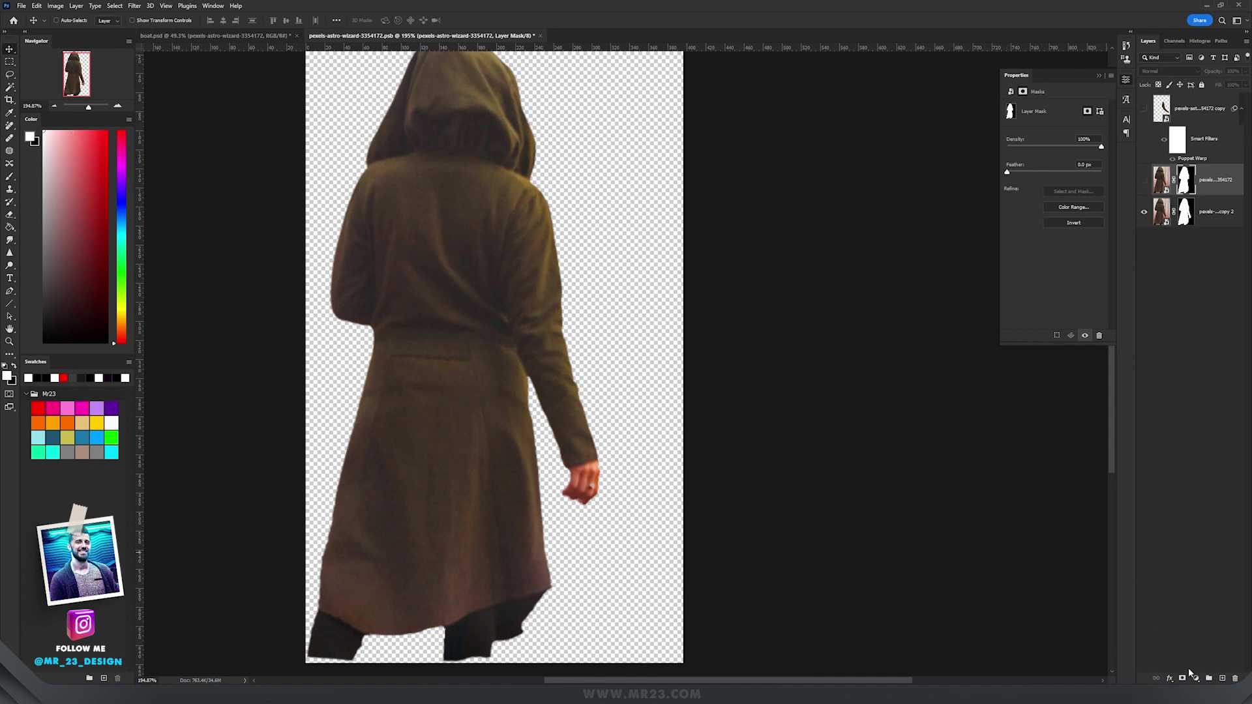
{"action": "left_click", "coordinate": [1222, 679]}
{"action": "key", "text": "b"}
{"action": "key", "text": "d"}
{"action": "left_click_drag", "start_coordinate": [663, 440], "coordinate": [682, 440]}
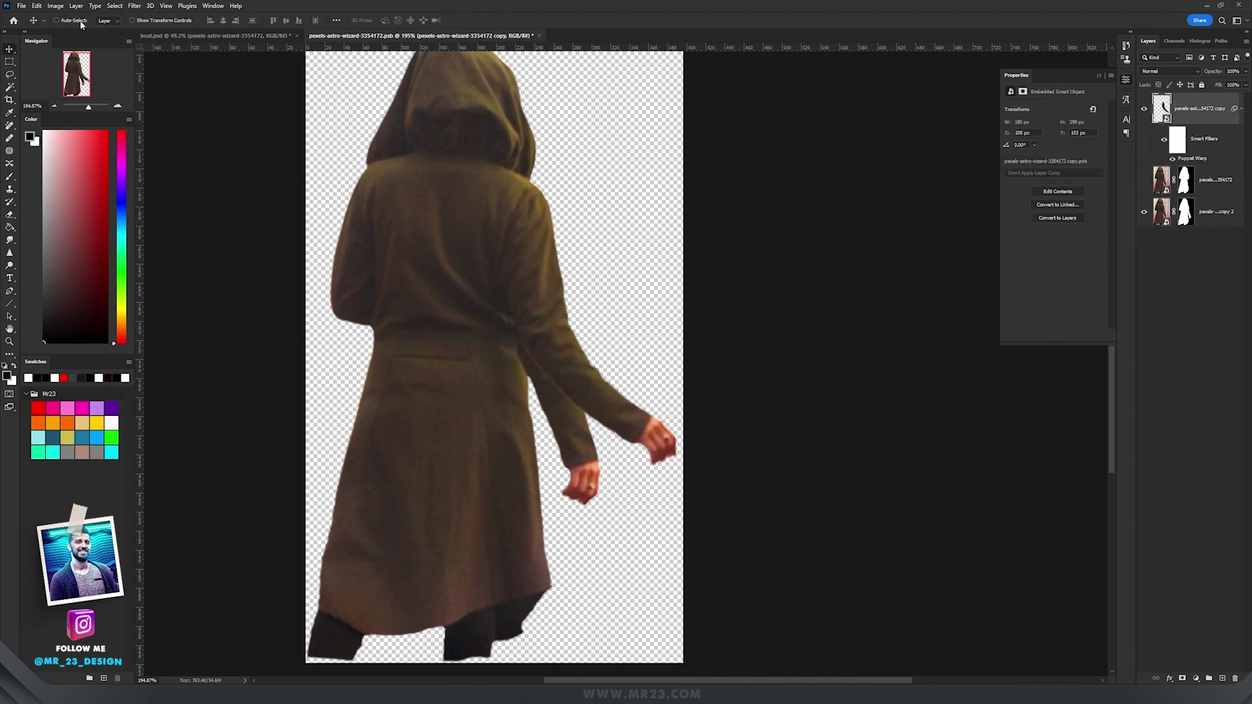
Step: Apply Puppet Warp to the woman's separate right-arm layer and move the pin at the hand to adjust the arm's pose
{"action": "left_click", "coordinate": [37, 6]}
{"action": "left_click", "coordinate": [75, 209]}
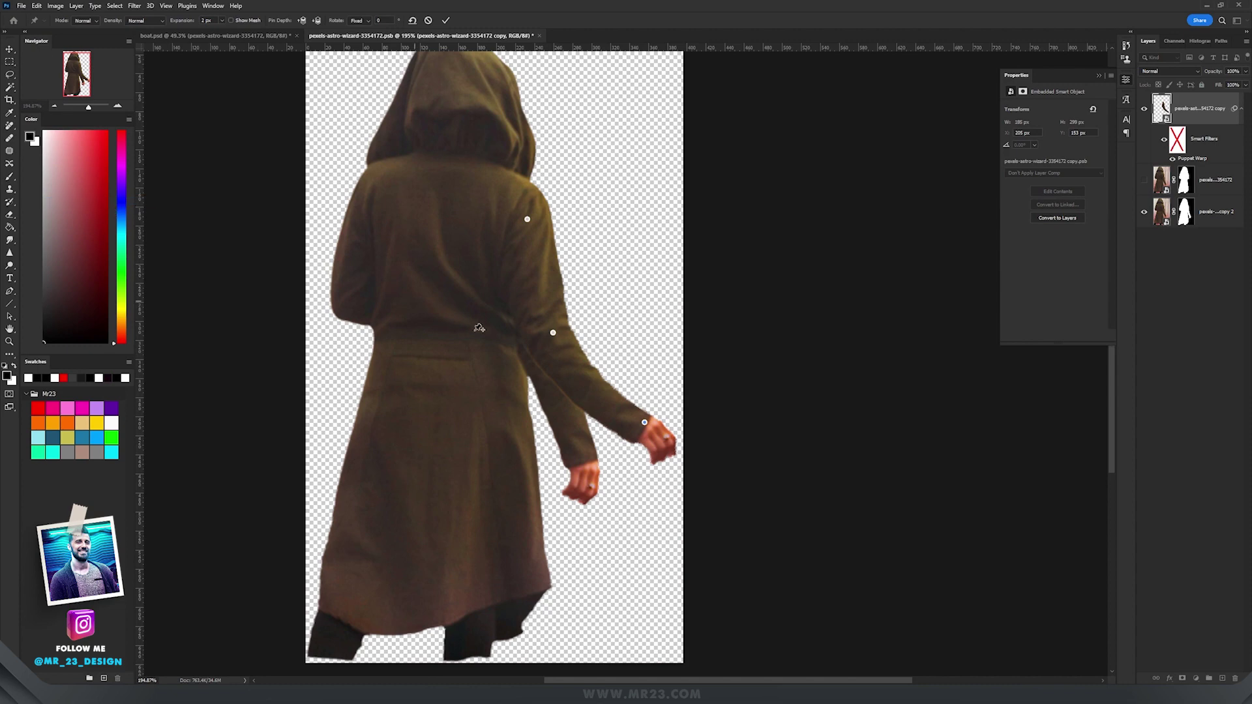
{"action": "mouse_move", "coordinate": [645, 424]}
{"action": "left_mouse_down"}
{"action": "mouse_move", "coordinate": [588, 445]}
{"action": "mouse_move", "coordinate": [641, 428]}
{"action": "mouse_move", "coordinate": [625, 438]}
{"action": "left_mouse_up"}
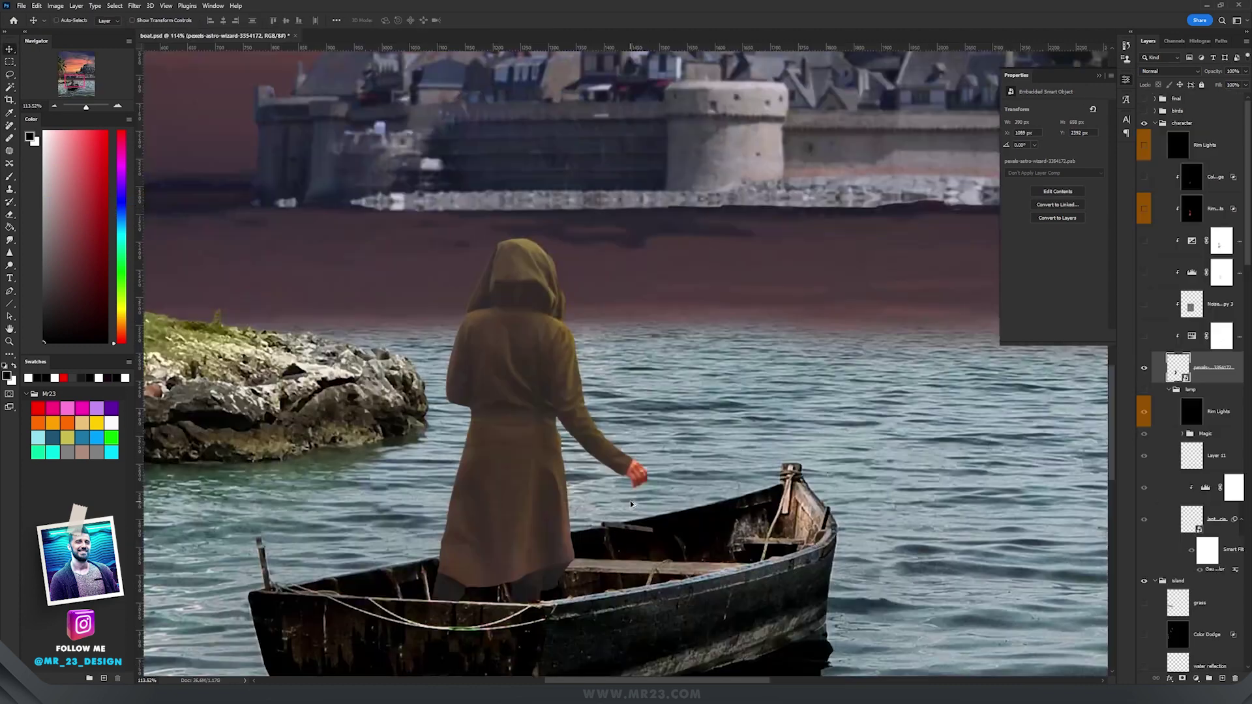
Step: Examine the hooded woman's placement in the boat and how she, the island, castle, sky and water fit together
{"action": "scroll", "coordinate": [613, 434], "scroll_direction": "down", "scroll_amount": 2}
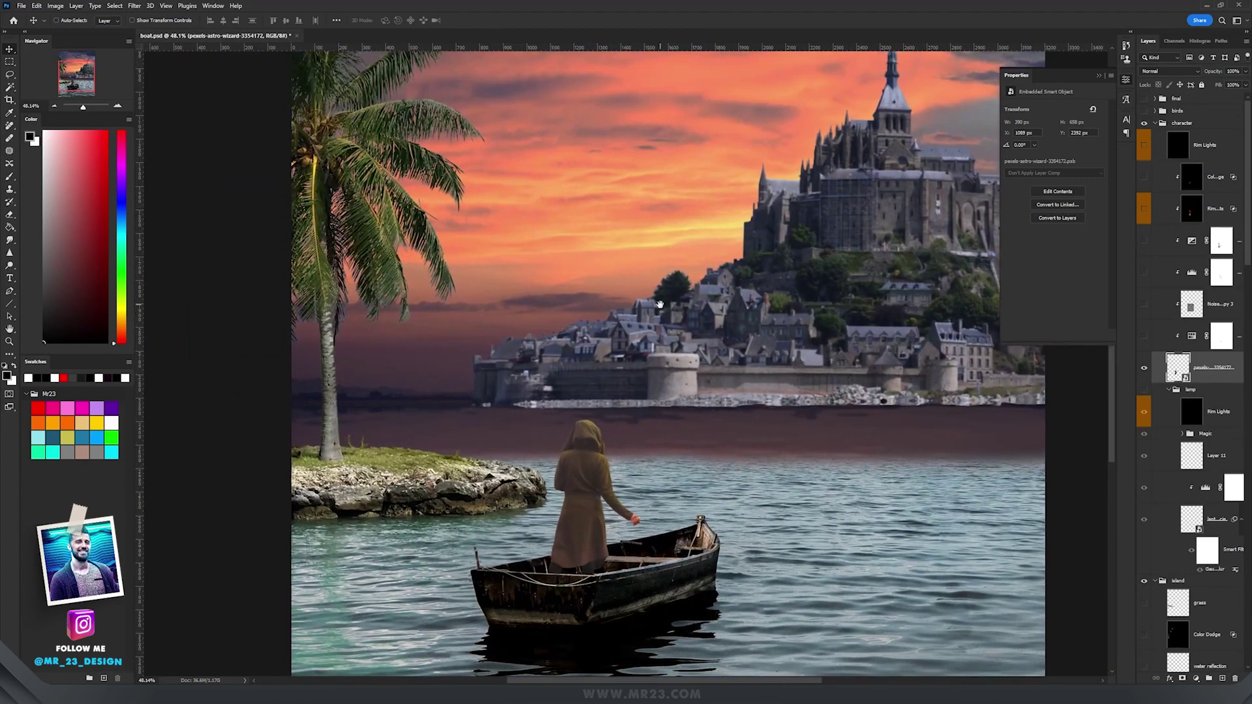
{"action": "left_click_drag", "start_coordinate": [652, 253], "coordinate": [655, 308]}
{"action": "scroll", "coordinate": [649, 366], "scroll_direction": "down", "scroll_amount": 2}
{"action": "left_click_drag", "start_coordinate": [800, 265], "coordinate": [735, 313]}
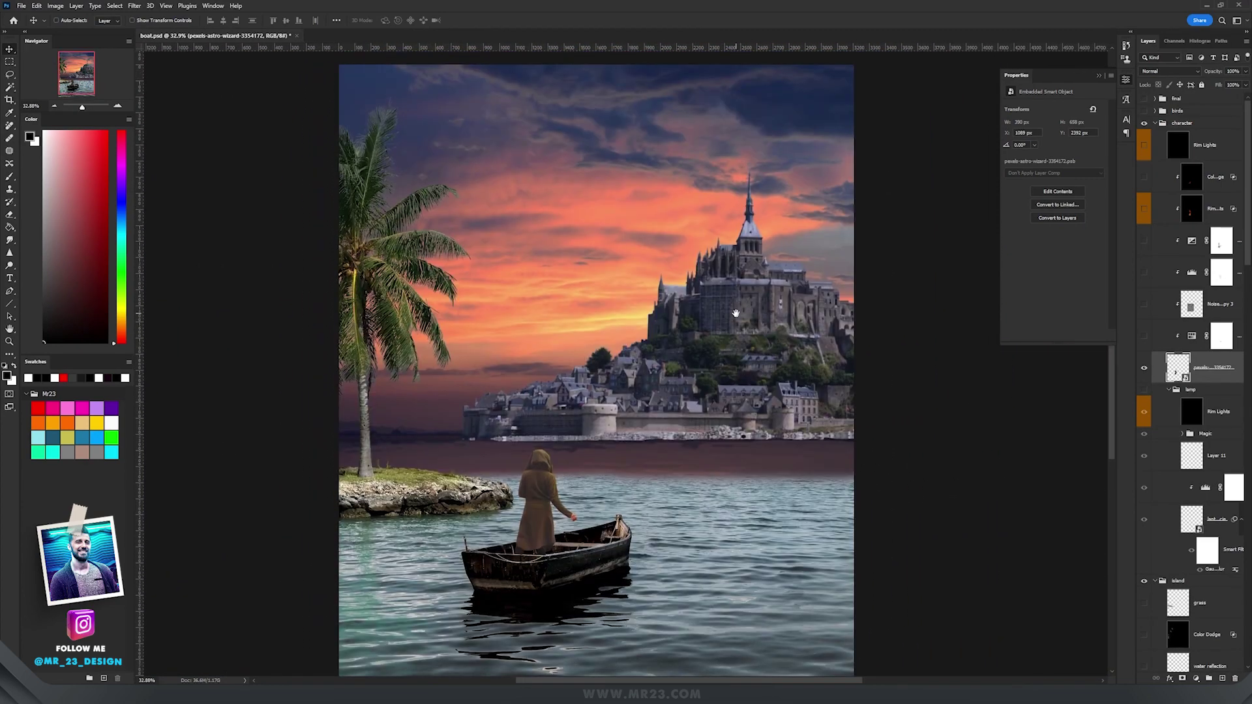
{"action": "left_click_drag", "start_coordinate": [696, 392], "coordinate": [723, 337]}
{"action": "scroll", "coordinate": [730, 361], "scroll_direction": "down", "scroll_amount": 2}
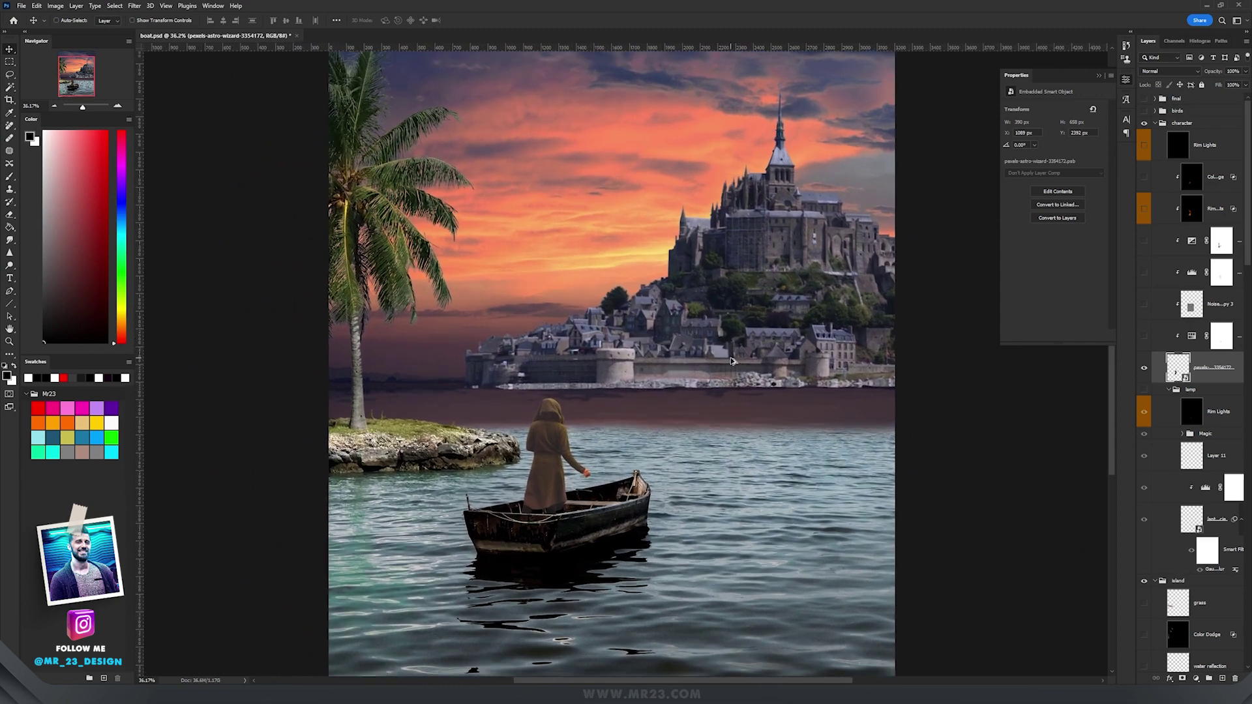
{"action": "scroll", "coordinate": [571, 524], "scroll_direction": "up", "scroll_amount": 5}
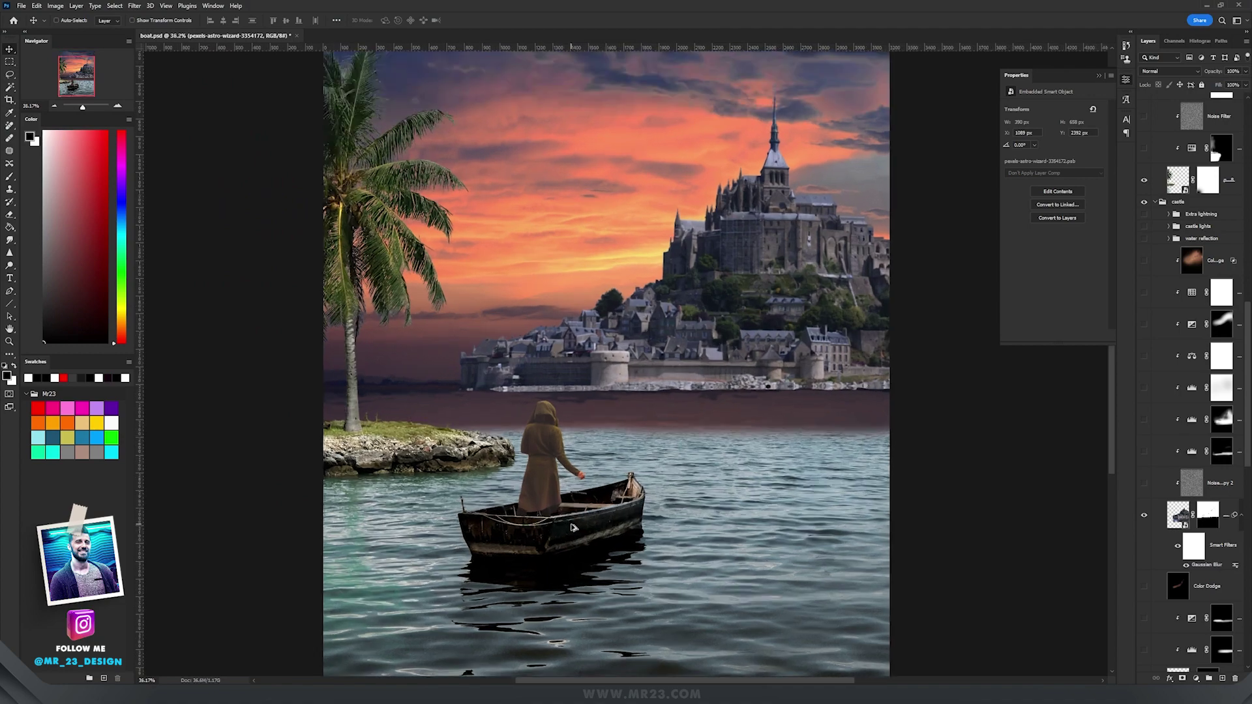
{"action": "left_click_drag", "start_coordinate": [729, 329], "coordinate": [763, 188]}
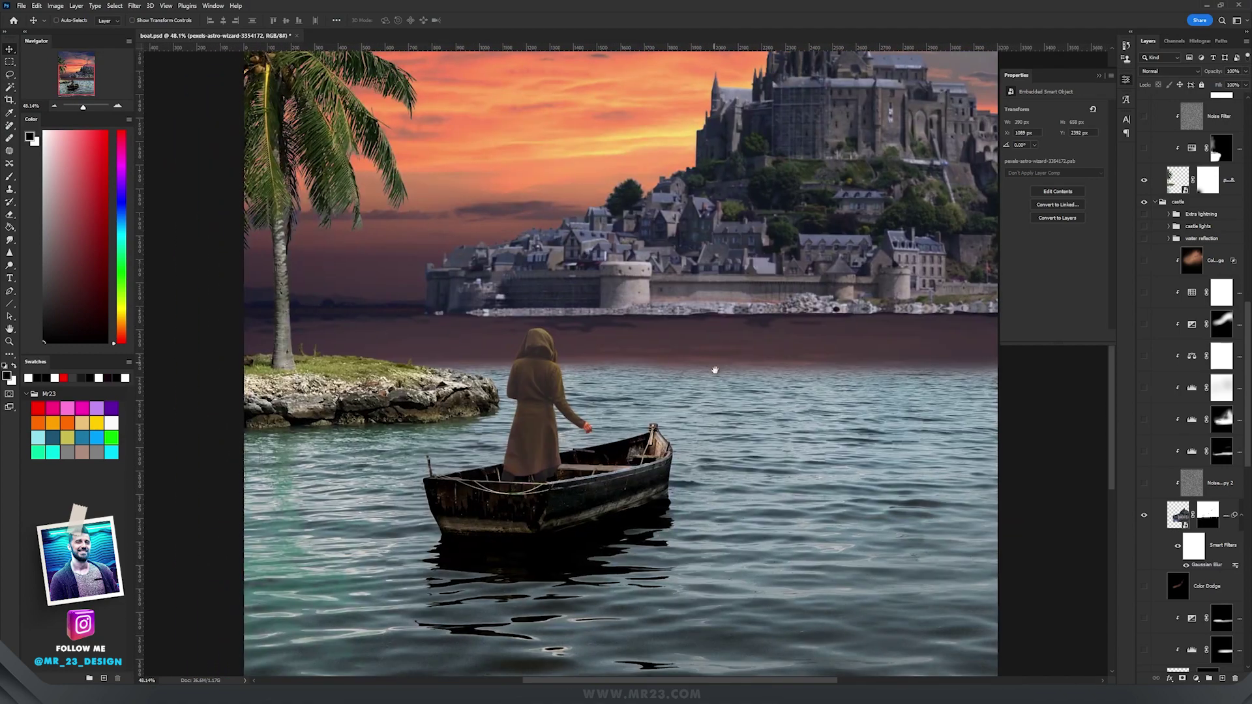
{"action": "left_click_drag", "start_coordinate": [714, 370], "coordinate": [732, 305]}
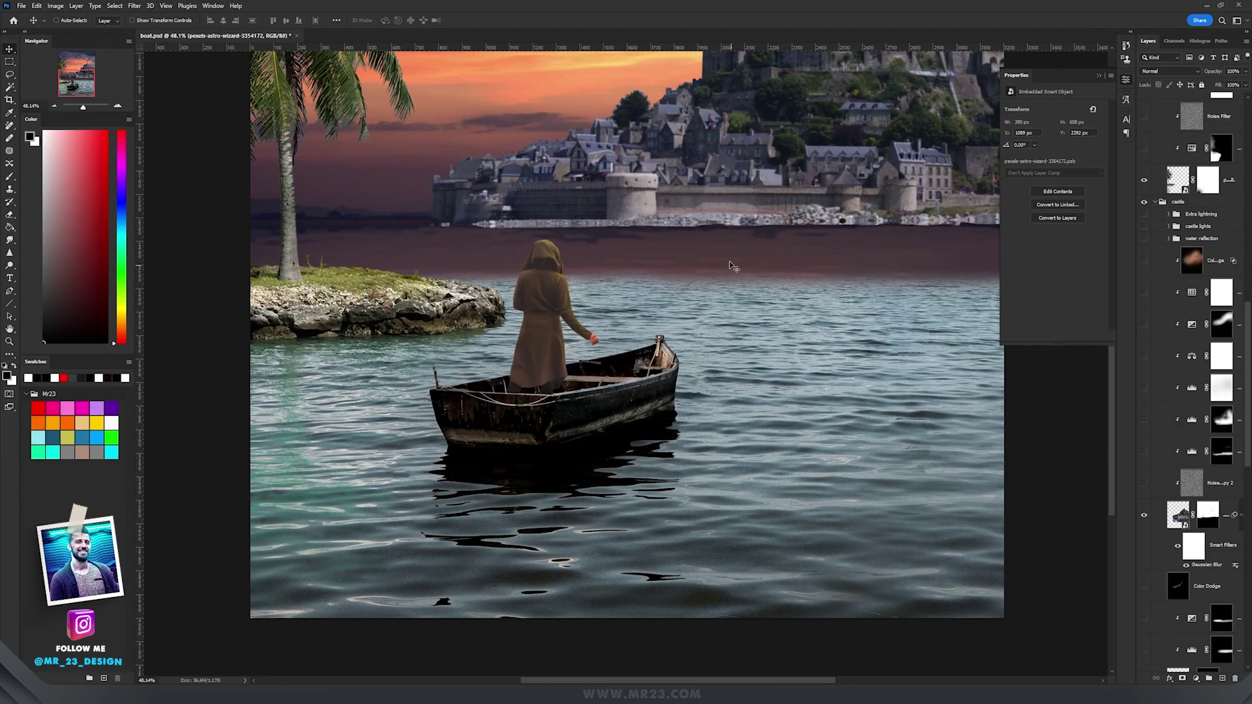
{"action": "left_click_drag", "start_coordinate": [678, 222], "coordinate": [712, 367]}
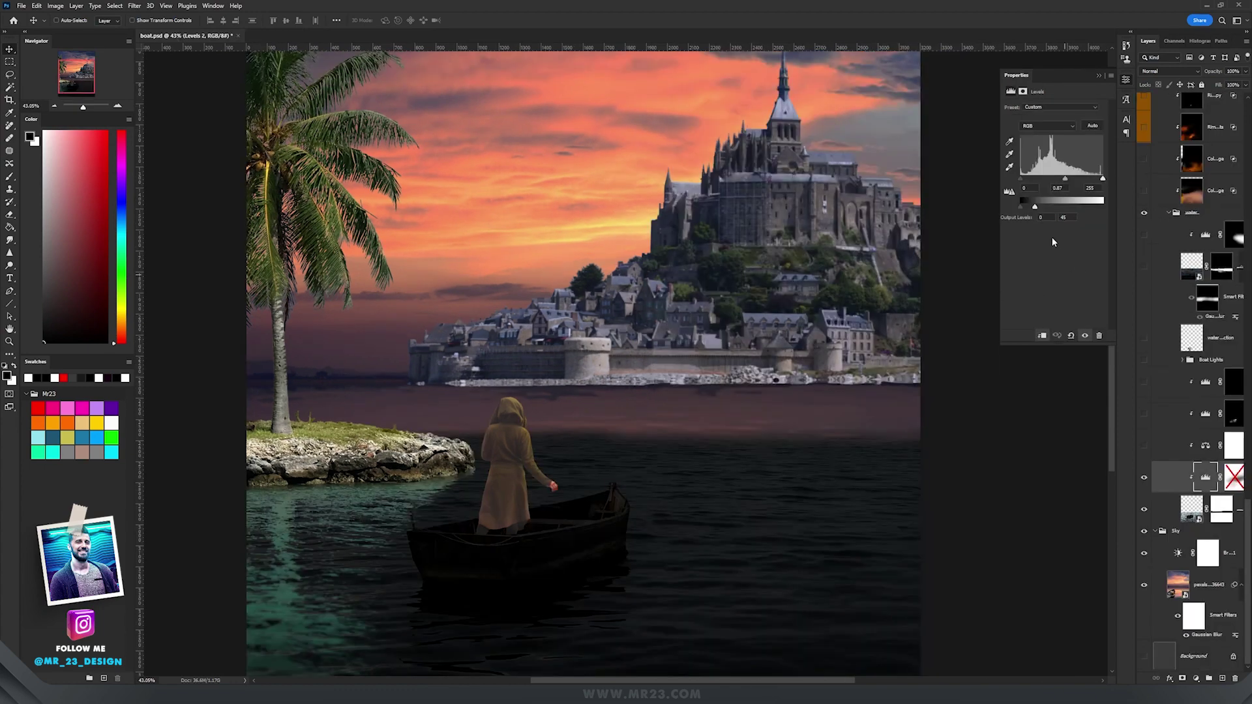
Step: Raise the white Output Level of the Levels 2 adjustment to 255 and lower it again to darken the boat and water
{"action": "left_click_drag", "start_coordinate": [1035, 206], "coordinate": [1112, 213]}
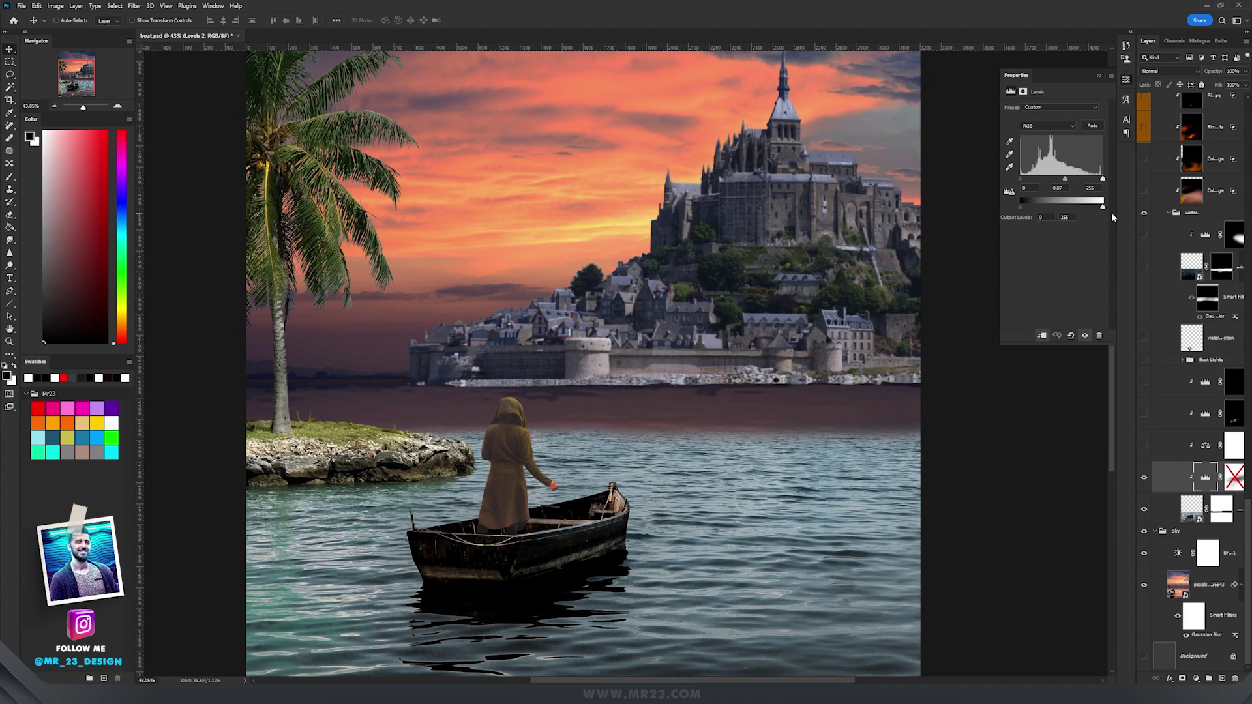
{"action": "left_click_drag", "start_coordinate": [1111, 212], "coordinate": [1042, 210]}
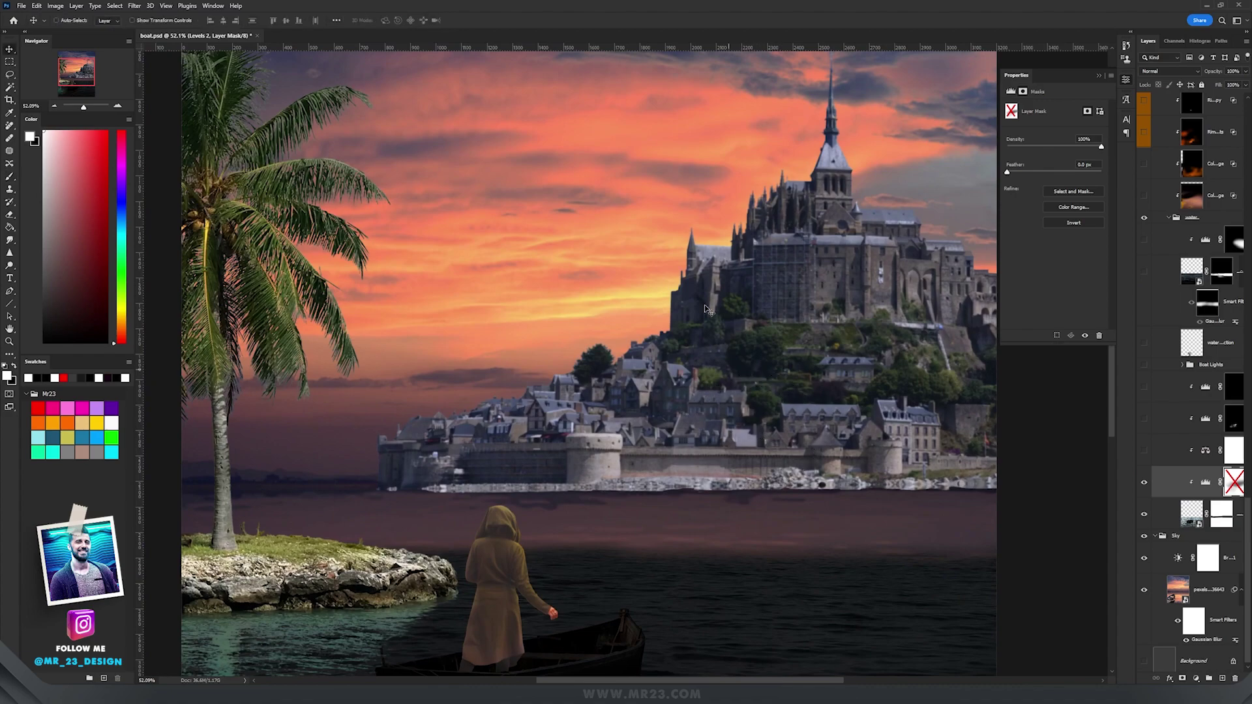
Step: Outline the island and boat area and the open water with the Lasso, and enable the Levels 2 layer mask
{"action": "scroll", "coordinate": [708, 309], "scroll_direction": "down", "scroll_amount": 2}
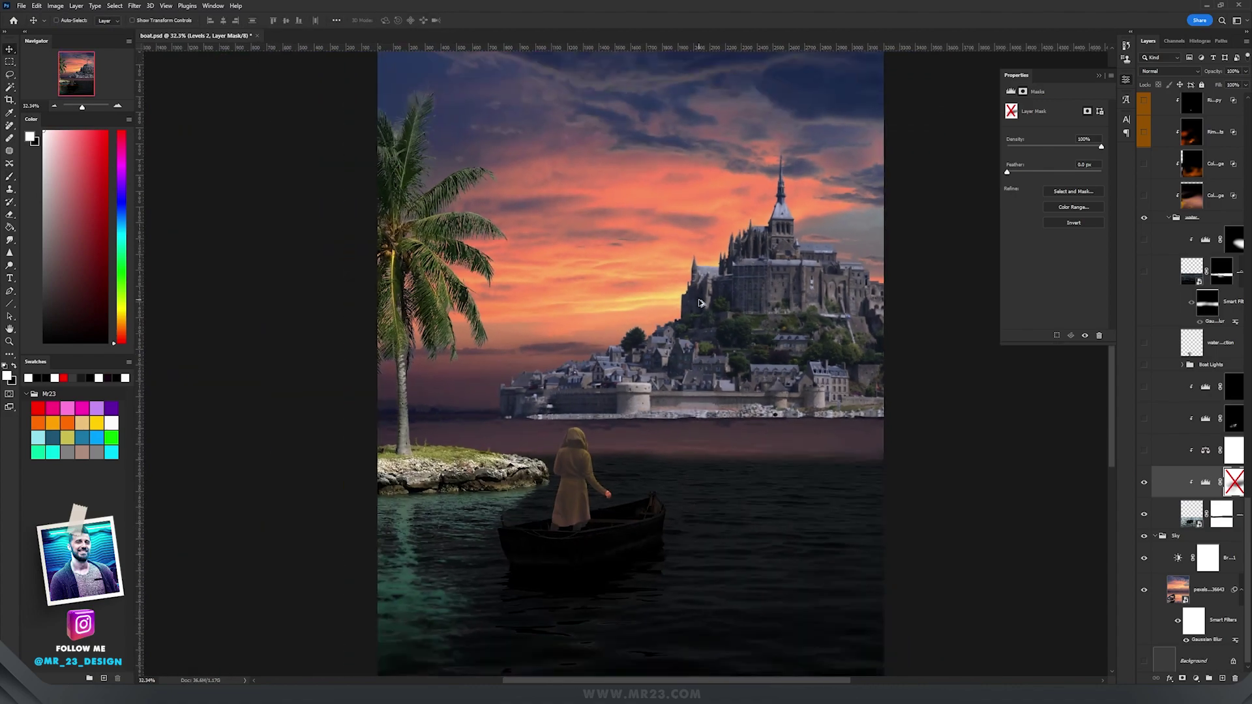
{"action": "scroll", "coordinate": [663, 260], "scroll_direction": "up", "scroll_amount": 4}
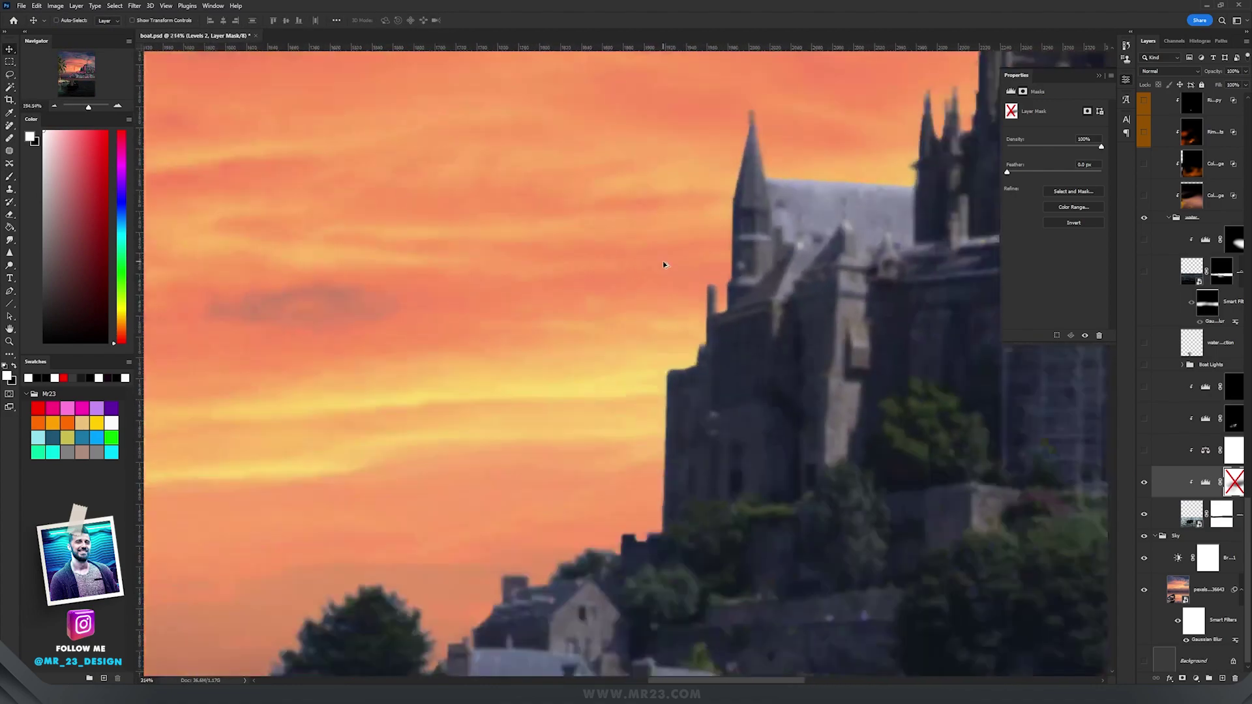
{"action": "scroll", "coordinate": [662, 261], "scroll_direction": "down", "scroll_amount": 2}
{"action": "scroll", "coordinate": [678, 263], "scroll_direction": "down", "scroll_amount": 8}
{"action": "left_click_drag", "start_coordinate": [695, 417], "coordinate": [704, 262]}
{"action": "key", "text": "b"}
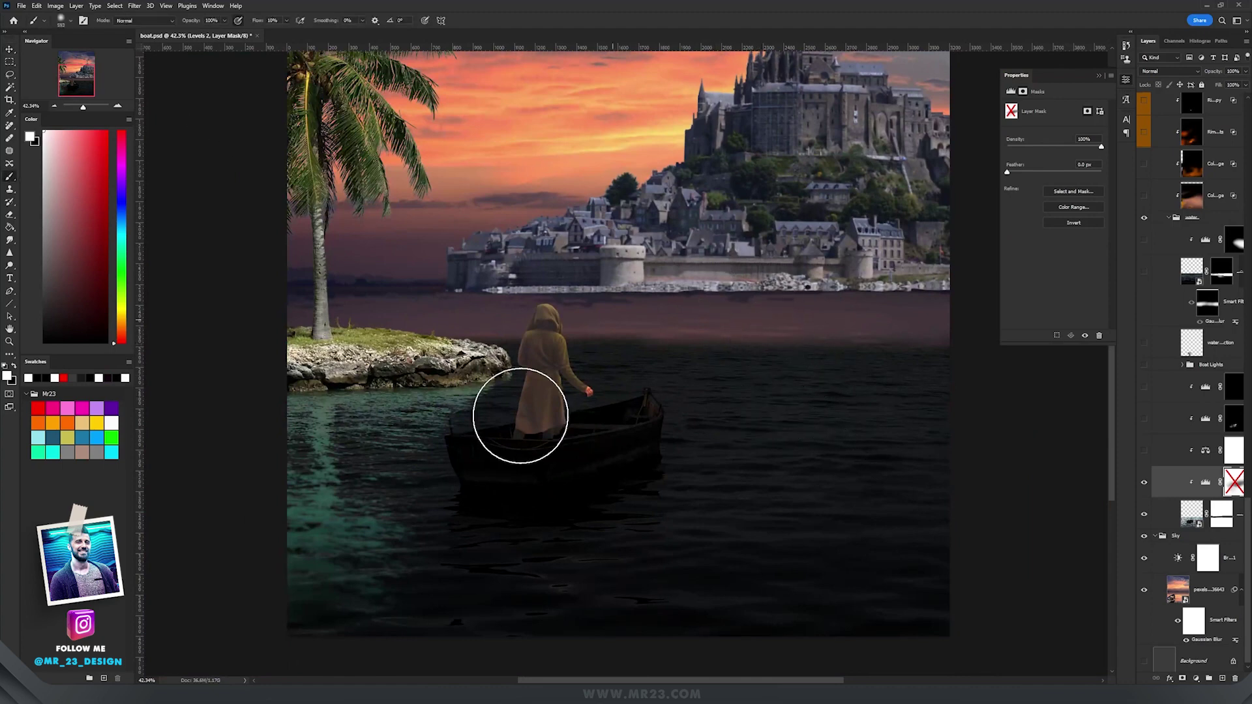
{"action": "key", "text": "l"}
{"action": "mouse_move", "coordinate": [275, 290]}
{"action": "left_mouse_down"}
{"action": "mouse_move", "coordinate": [363, 601]}
{"action": "mouse_move", "coordinate": [290, 515]}
{"action": "left_mouse_up"}
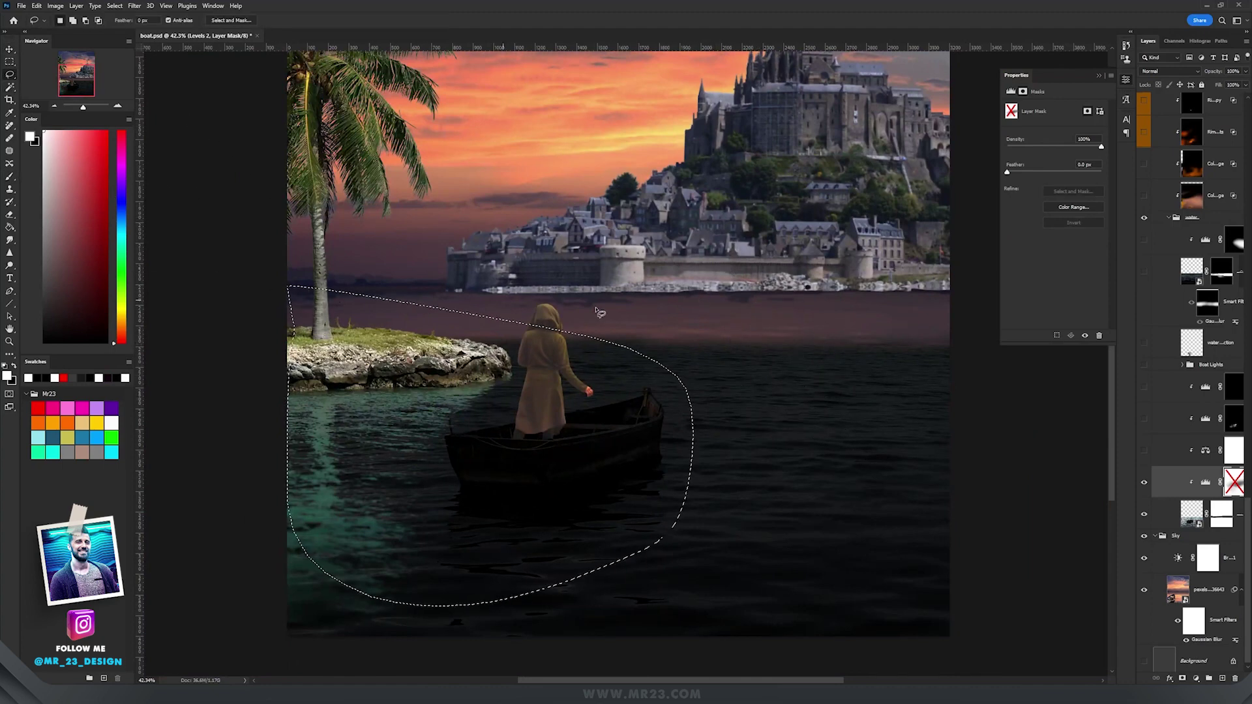
{"action": "mouse_move", "coordinate": [672, 337]}
{"action": "left_mouse_down"}
{"action": "mouse_move", "coordinate": [925, 344]}
{"action": "mouse_move", "coordinate": [912, 680]}
{"action": "mouse_move", "coordinate": [461, 669]}
{"action": "mouse_move", "coordinate": [602, 370]}
{"action": "mouse_move", "coordinate": [666, 358]}
{"action": "left_mouse_up"}
{"action": "left_click", "coordinate": [1232, 481], "text": "shift"}
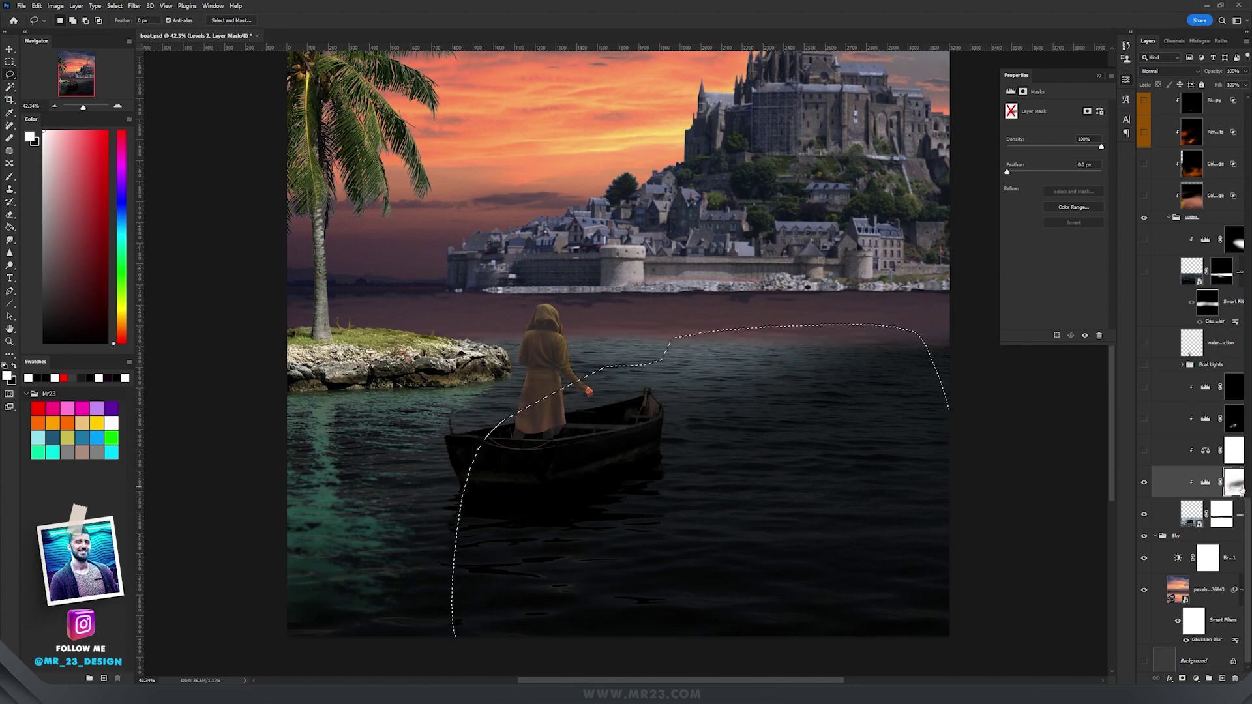
Step: Clear the lasso selection and switch to the Brush tool on the Levels 2 mask
{"action": "key", "text": "ctrl+d"}
{"action": "scroll", "coordinate": [594, 363], "scroll_direction": "up", "scroll_amount": 5}
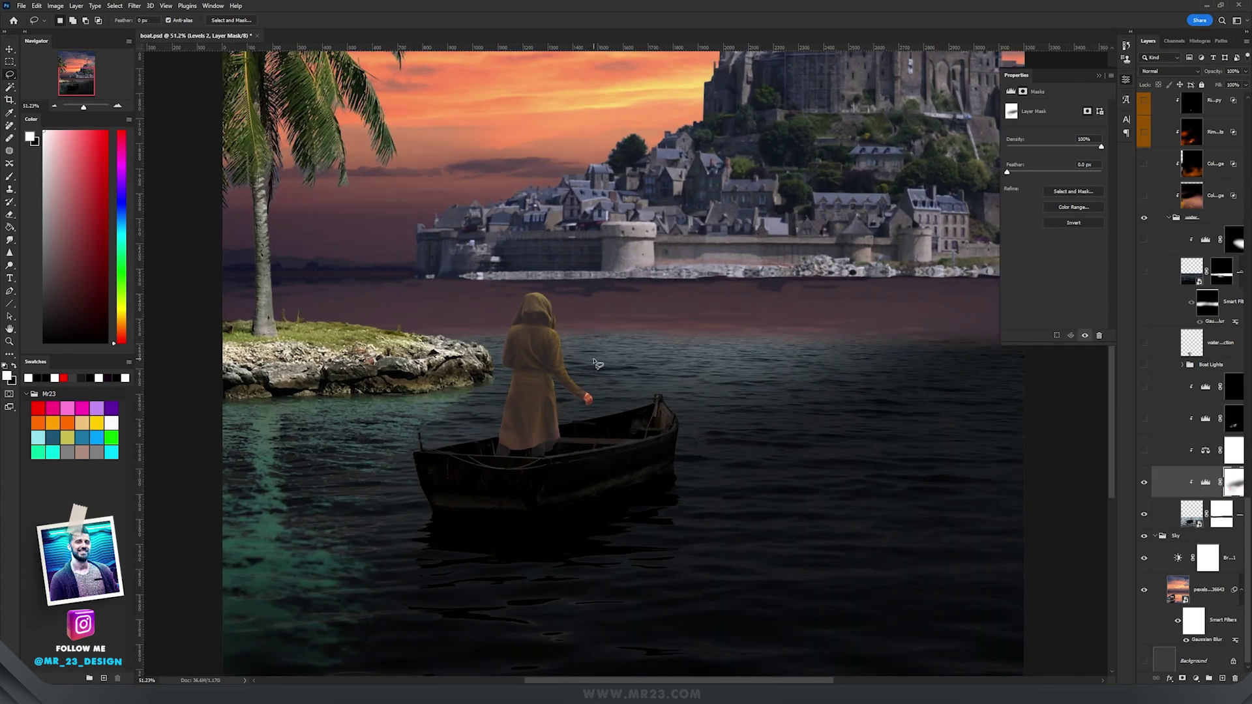
{"action": "key", "text": "v"}
{"action": "key", "text": "b"}
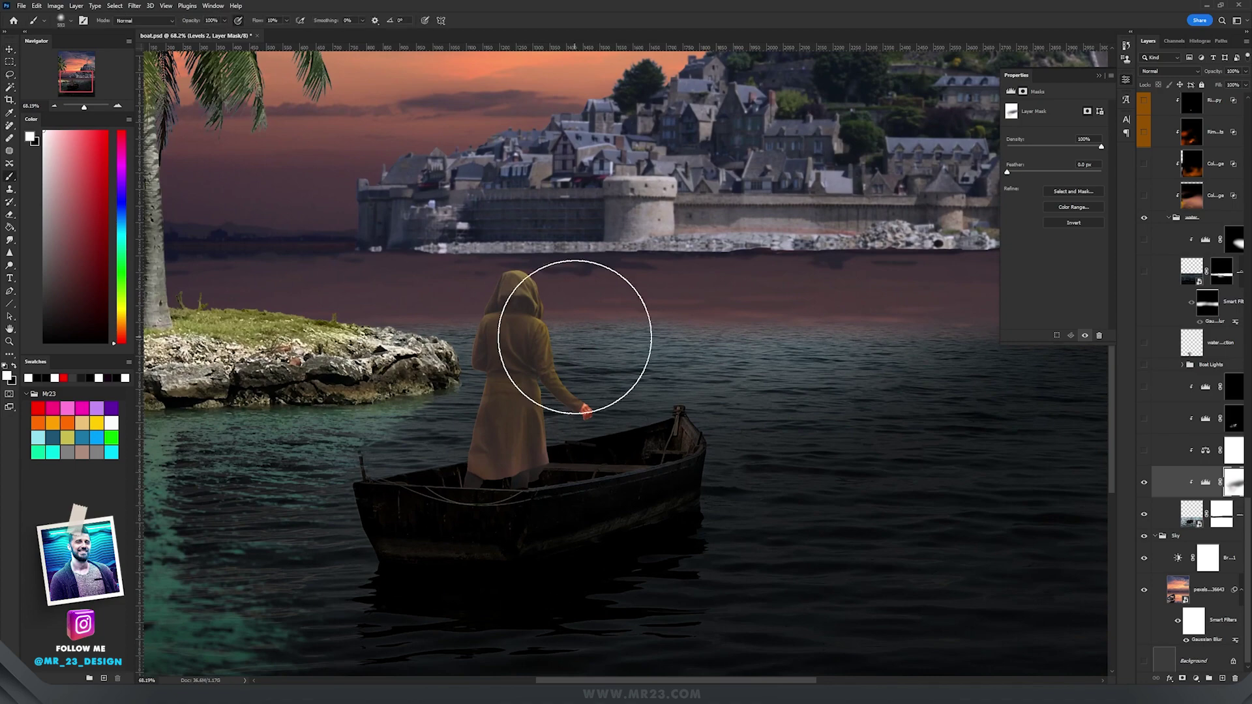
{"action": "scroll", "coordinate": [578, 335], "scroll_direction": "down", "scroll_amount": 3}
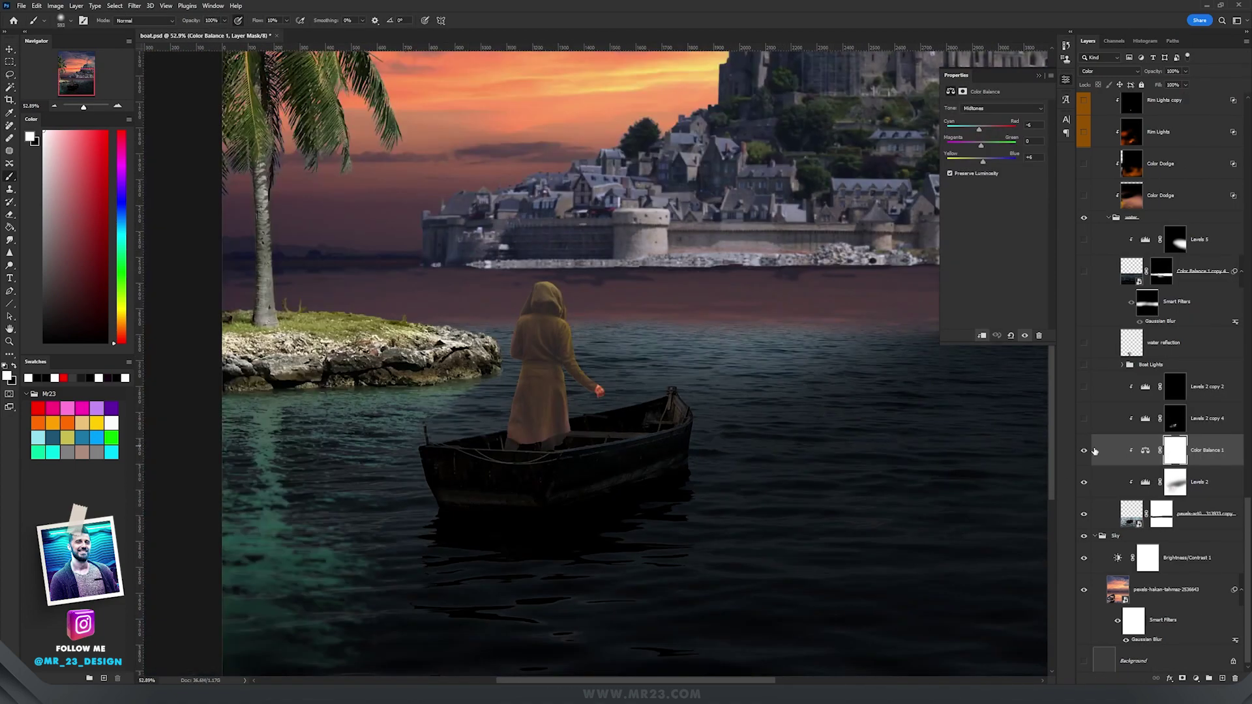
Step: Turn on the ocean's Color Balance 1 adjustment and the two Levels 2 copies above it to tone the boat and water
{"action": "left_click", "coordinate": [1088, 452]}
{"action": "left_click", "coordinate": [1087, 455]}
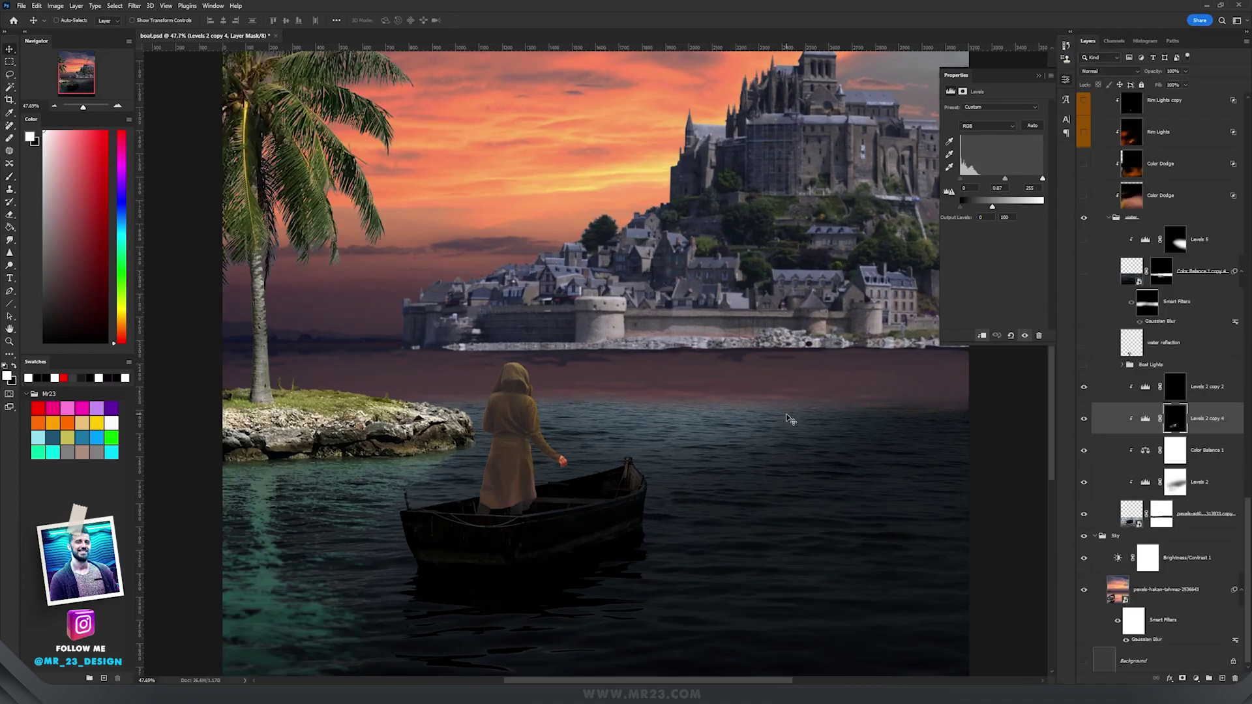
{"action": "scroll", "coordinate": [738, 435], "scroll_direction": "up", "scroll_amount": 4}
{"action": "scroll", "coordinate": [737, 435], "scroll_direction": "down", "scroll_amount": 3}
{"action": "left_click_drag", "start_coordinate": [631, 410], "coordinate": [666, 405]}
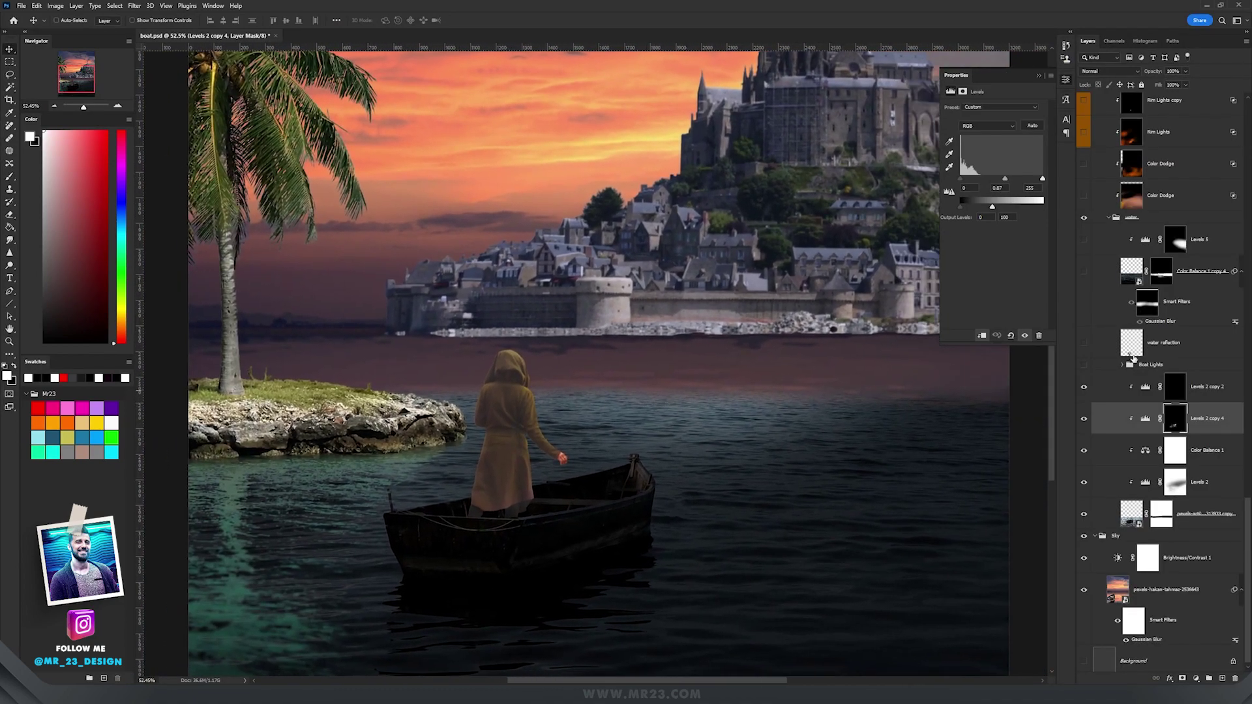
Step: Show the blurred water copy layer that fills the gap between the ocean and the castle shoreline
{"action": "left_click", "coordinate": [1083, 272]}
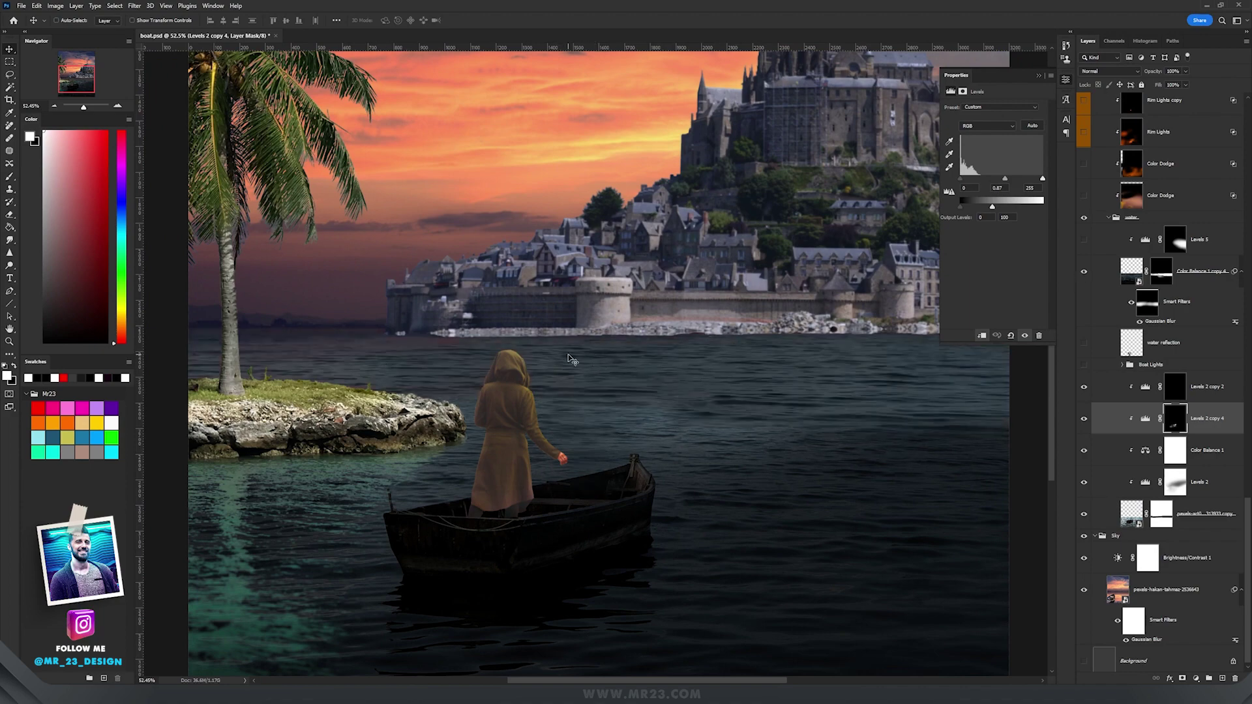
{"action": "scroll", "coordinate": [572, 359], "scroll_direction": "down", "scroll_amount": 3}
{"action": "scroll", "coordinate": [663, 358], "scroll_direction": "up", "scroll_amount": 3}
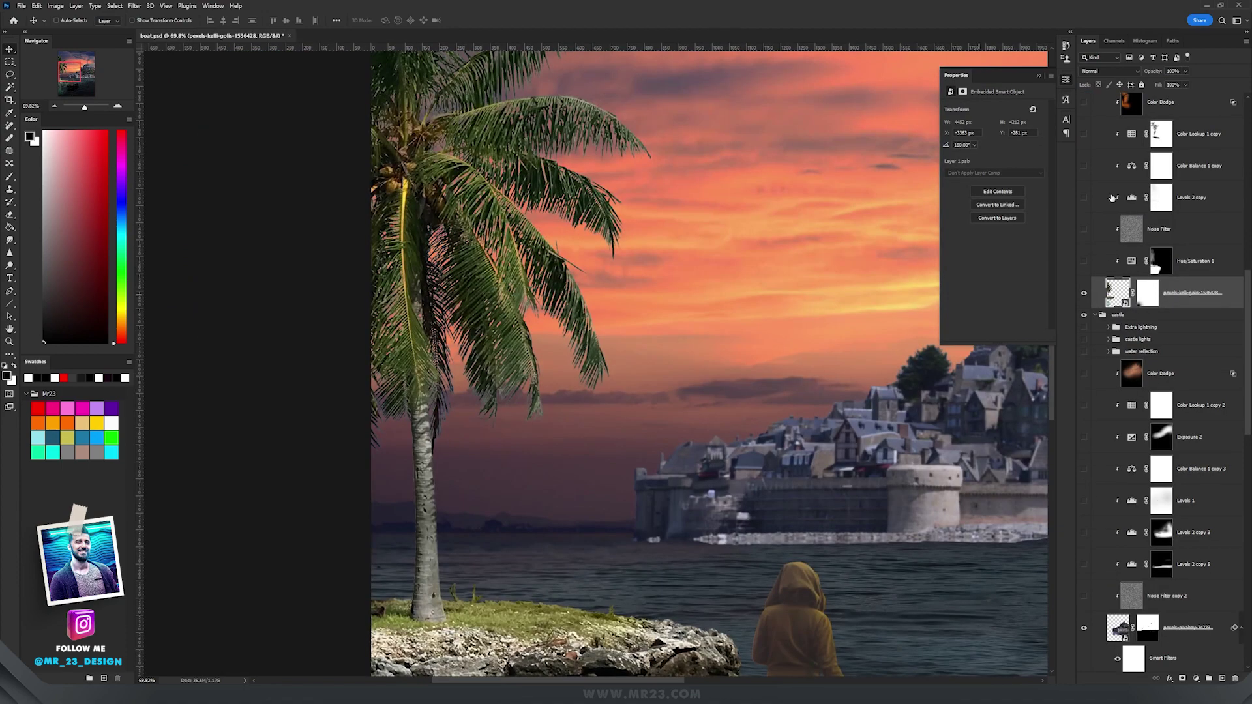
Step: Turn on the Levels 2 copy and Color Balance 1 copy adjustments to darken and tint the palm island
{"action": "left_click", "coordinate": [1083, 198]}
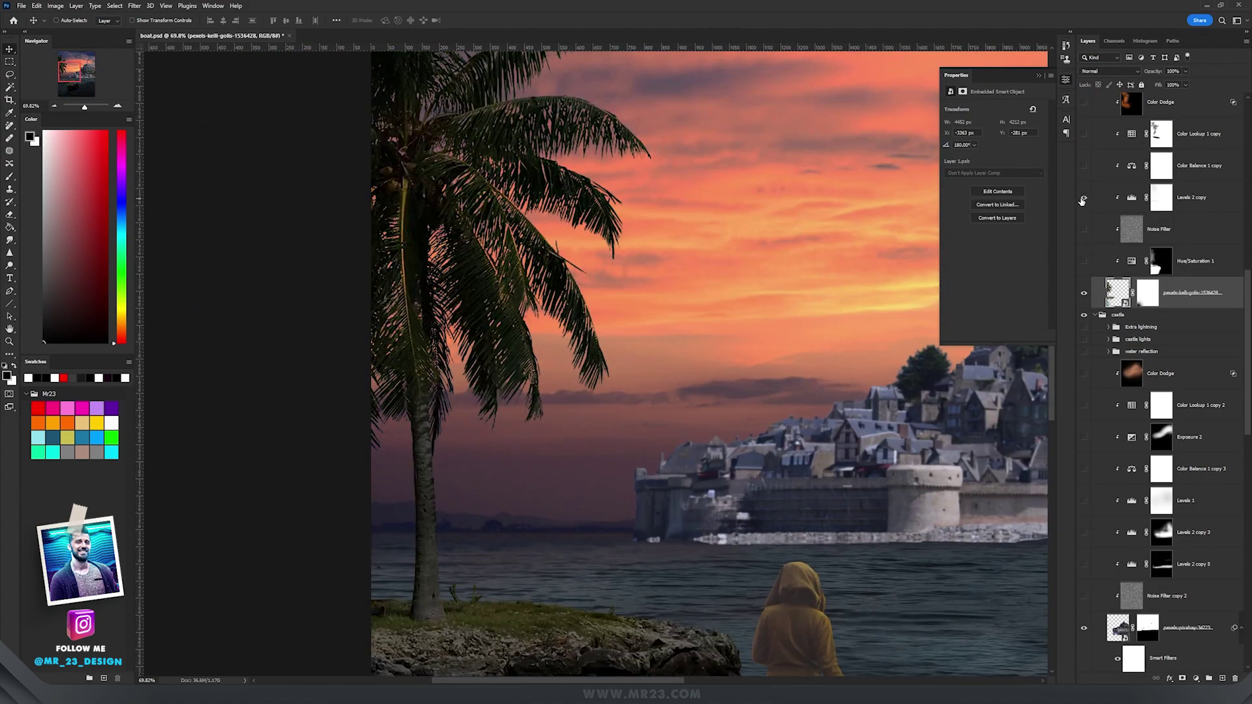
{"action": "left_click", "coordinate": [1142, 203]}
{"action": "scroll", "coordinate": [685, 381], "scroll_direction": "down", "scroll_amount": 3}
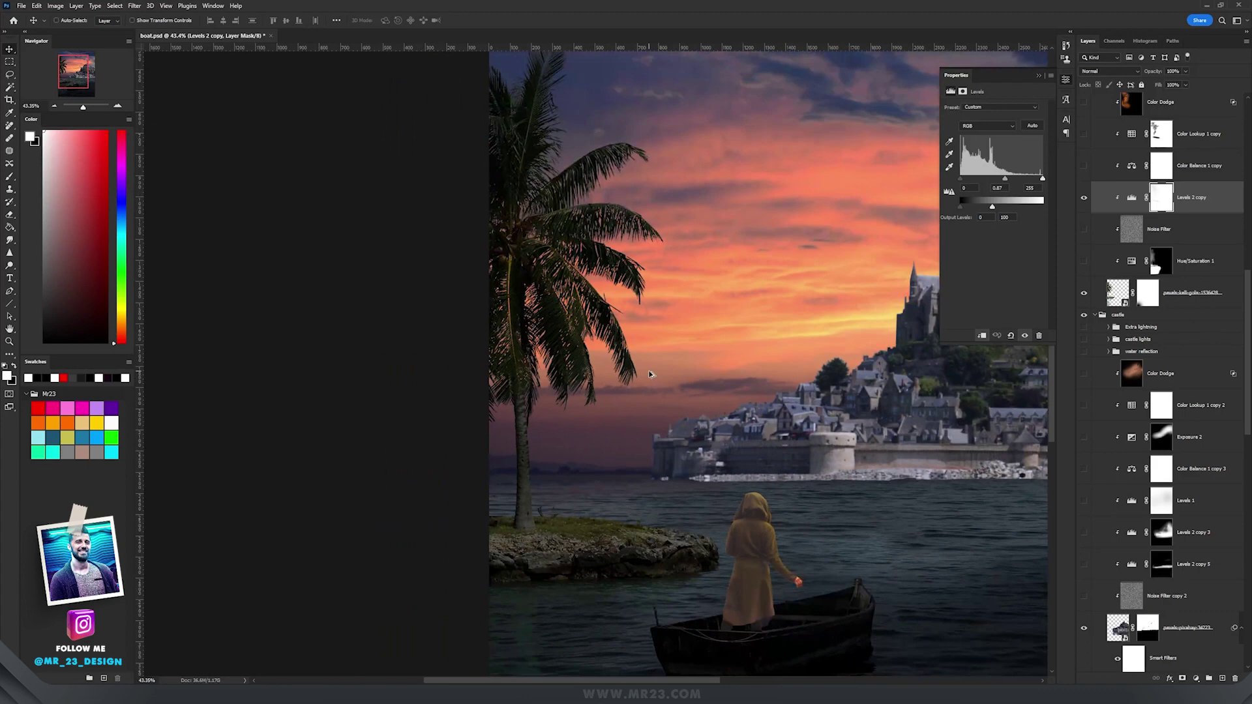
{"action": "left_click_drag", "start_coordinate": [607, 495], "coordinate": [648, 420]}
{"action": "left_click", "coordinate": [1142, 169]}
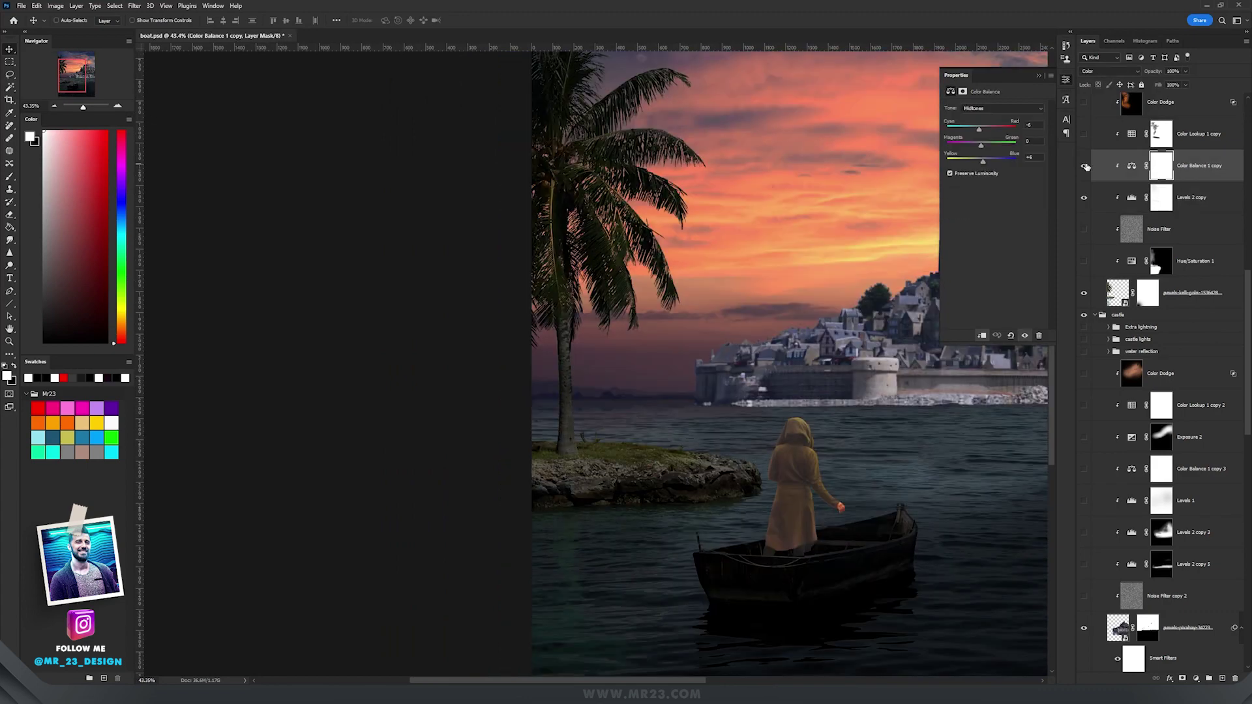
{"action": "left_click", "coordinate": [1132, 170]}
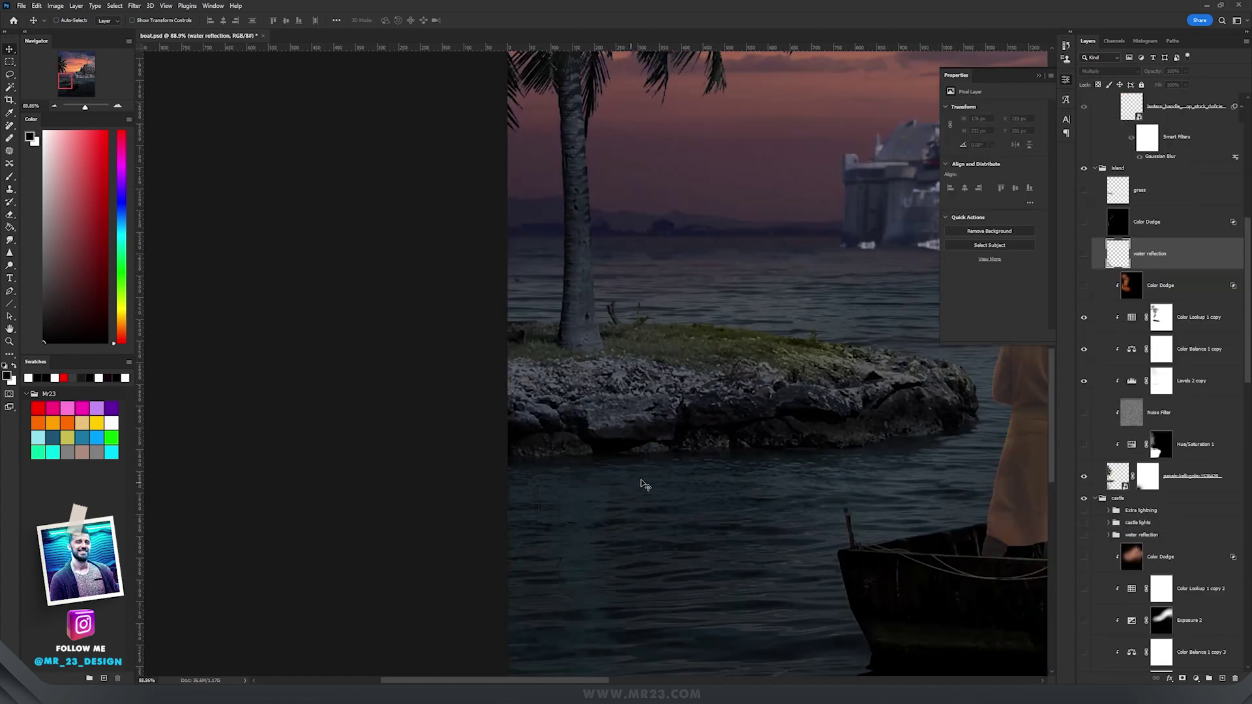
Step: Examine the water just below the island's rocks, where a reflection shadow belongs
{"action": "left_click_drag", "start_coordinate": [749, 490], "coordinate": [678, 308]}
{"action": "scroll", "coordinate": [774, 326], "scroll_direction": "down", "scroll_amount": 2}
{"action": "scroll", "coordinate": [573, 299], "scroll_direction": "up", "scroll_amount": 3}
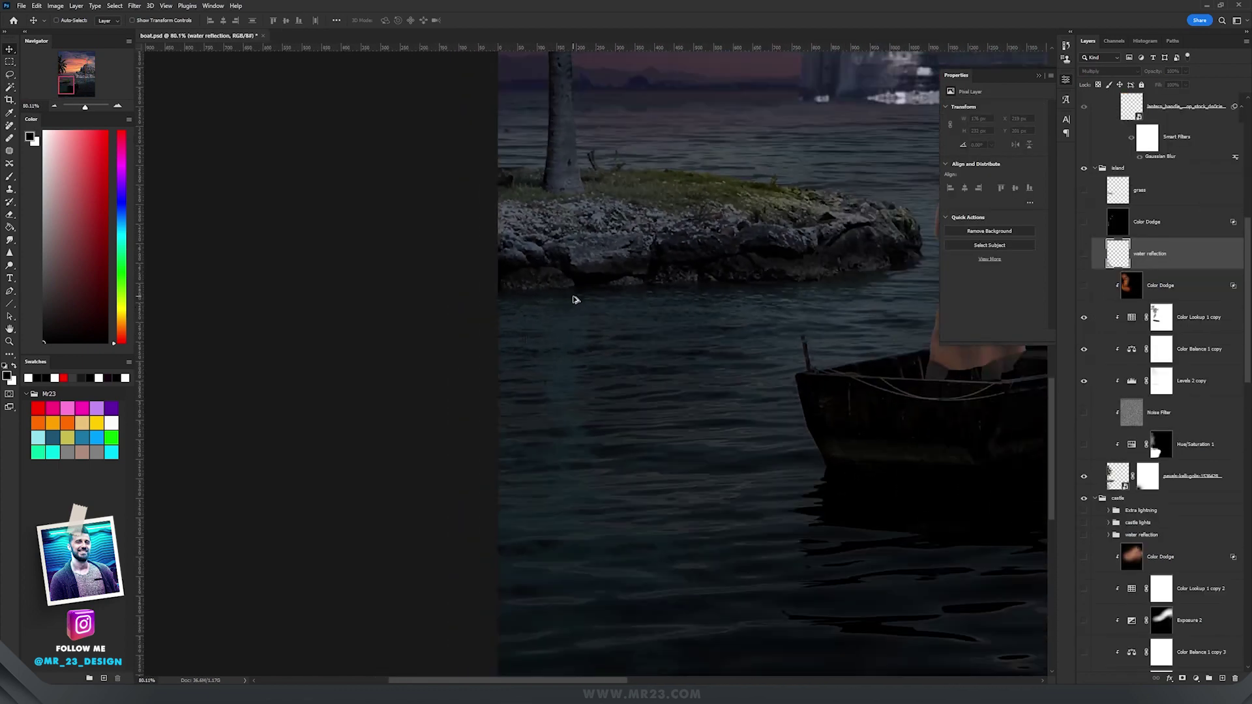
{"action": "scroll", "coordinate": [651, 263], "scroll_direction": "down", "scroll_amount": 1}
{"action": "scroll", "coordinate": [573, 271], "scroll_direction": "up", "scroll_amount": 11}
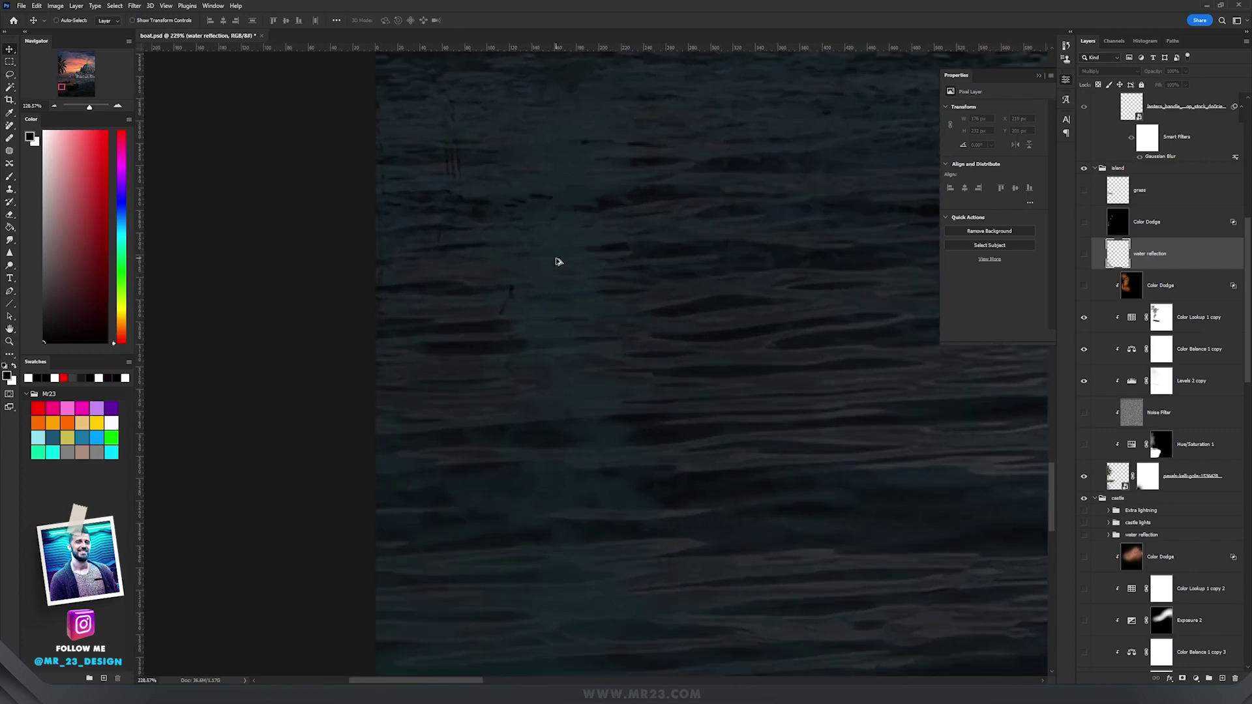
{"action": "scroll", "coordinate": [559, 262], "scroll_direction": "down", "scroll_amount": 10}
{"action": "left_click_drag", "start_coordinate": [703, 181], "coordinate": [716, 232]}
Step: Add a new layer above the island's water reflection layer and set its blending mode to Multiply
{"action": "key", "text": "ctrl+shift+alt+n"}
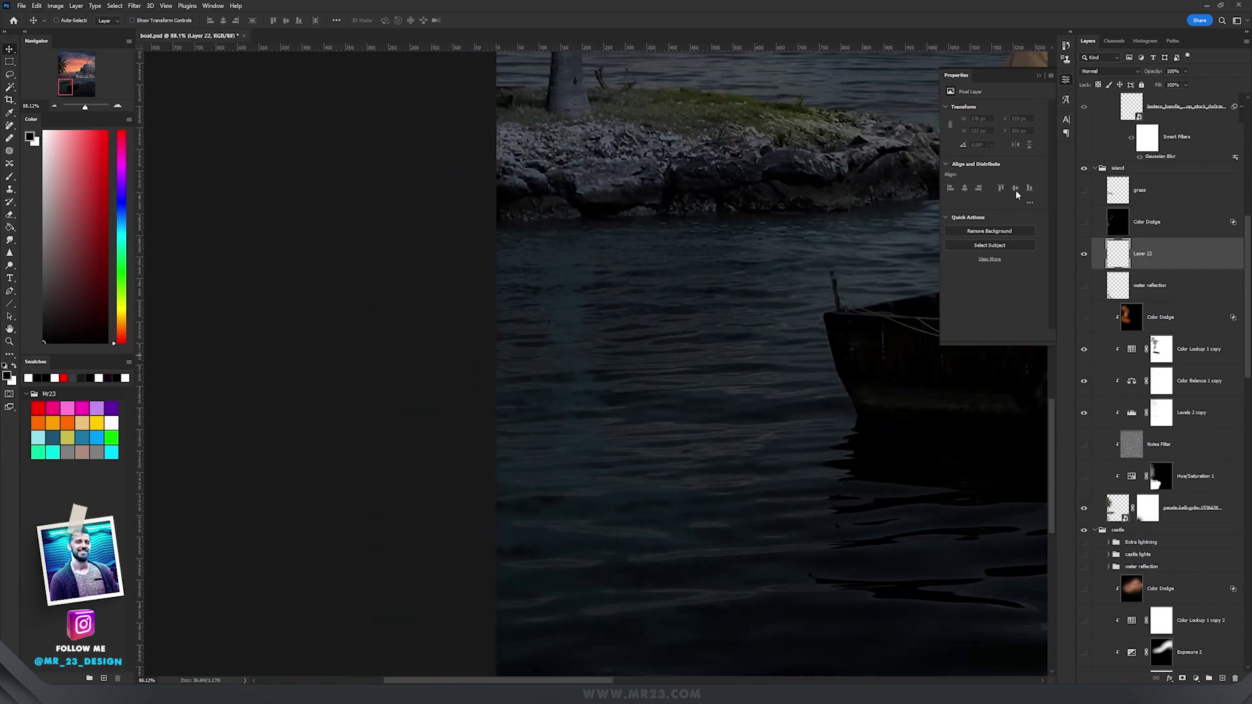
{"action": "left_click", "coordinate": [1108, 70]}
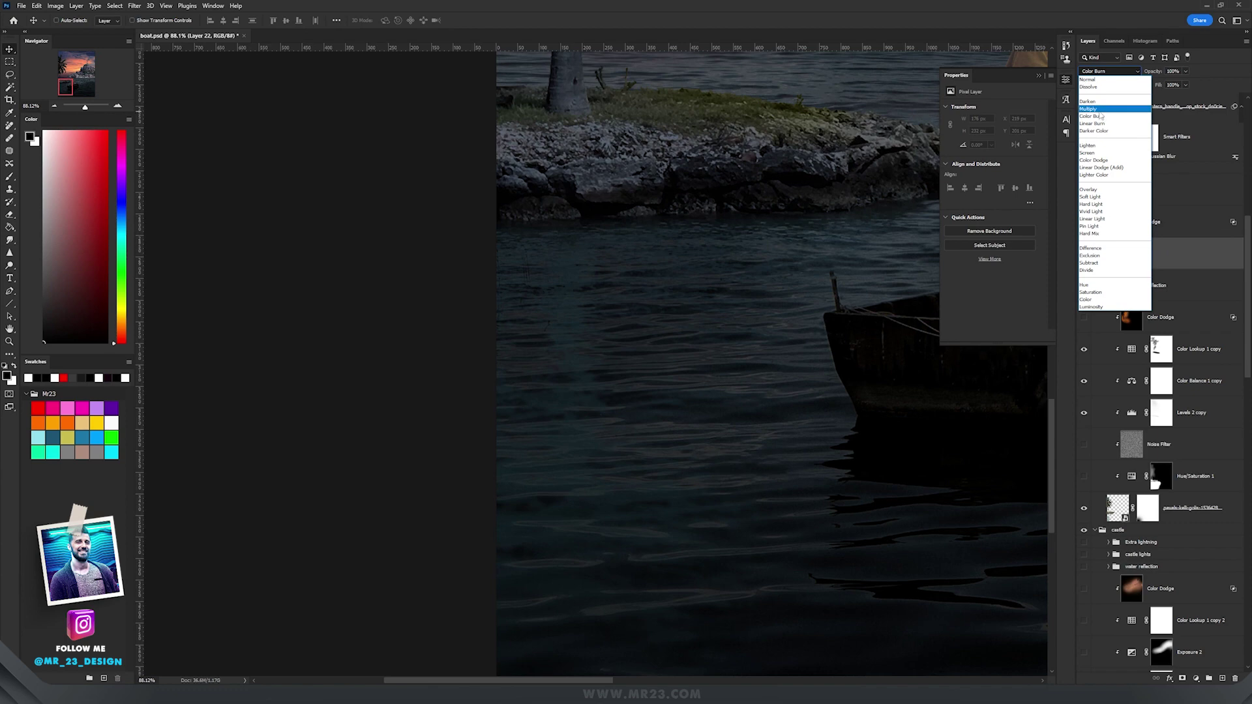
{"action": "left_click", "coordinate": [1102, 103]}
Step: Choose a soft round brush and squash its tip into a flat horizontal ellipse for painting the island's reflection
{"action": "key", "text": "b"}
{"action": "right_click", "coordinate": [716, 258]}
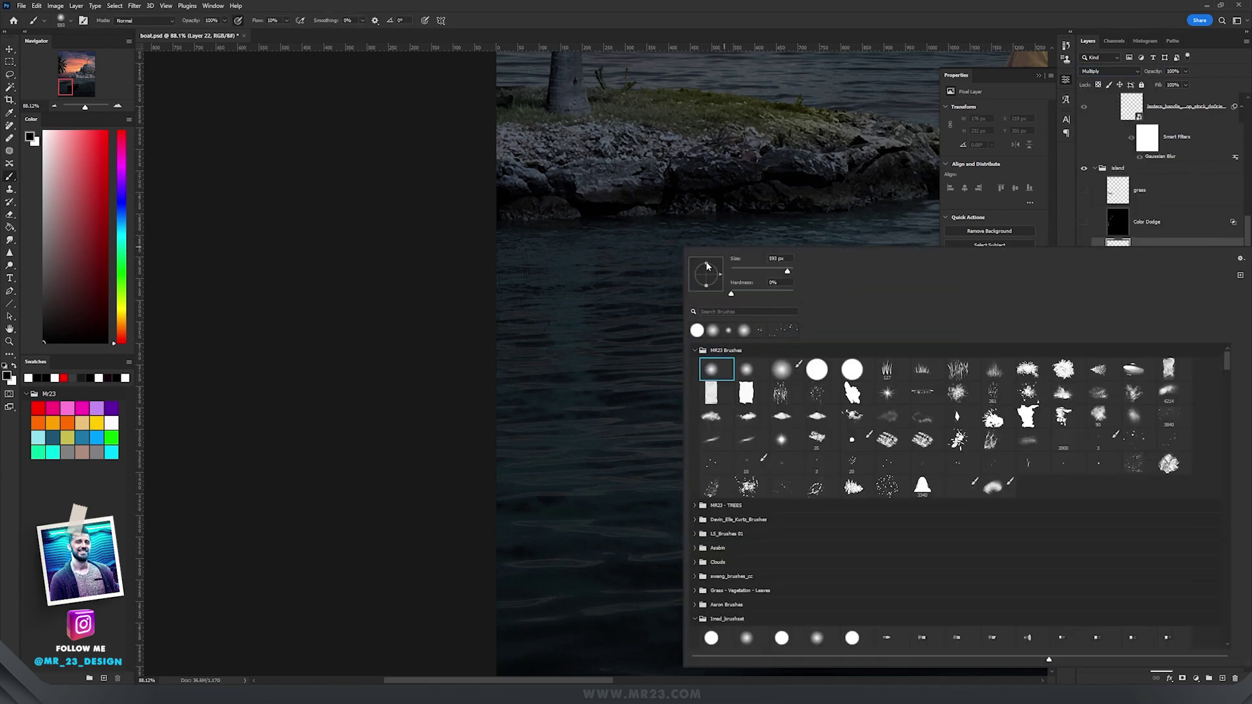
{"action": "right_click", "coordinate": [584, 260]}
{"action": "left_click_drag", "start_coordinate": [613, 276], "coordinate": [612, 282]}
{"action": "left_click_drag", "start_coordinate": [558, 229], "coordinate": [561, 244]}
{"action": "left_click_drag", "start_coordinate": [599, 227], "coordinate": [573, 232]}
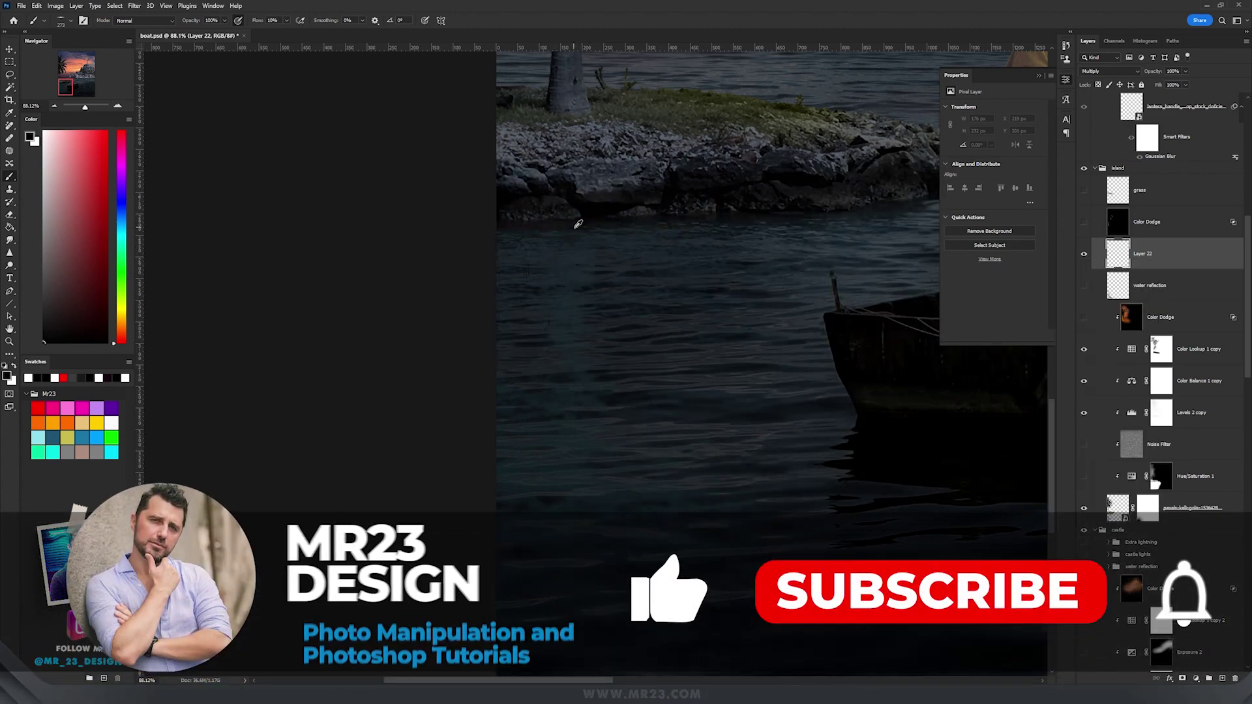
Step: Sample dark tones from the water beside the rocks and paint a first soft shadow along the island's waterline
{"action": "left_click", "coordinate": [596, 219], "text": "alt"}
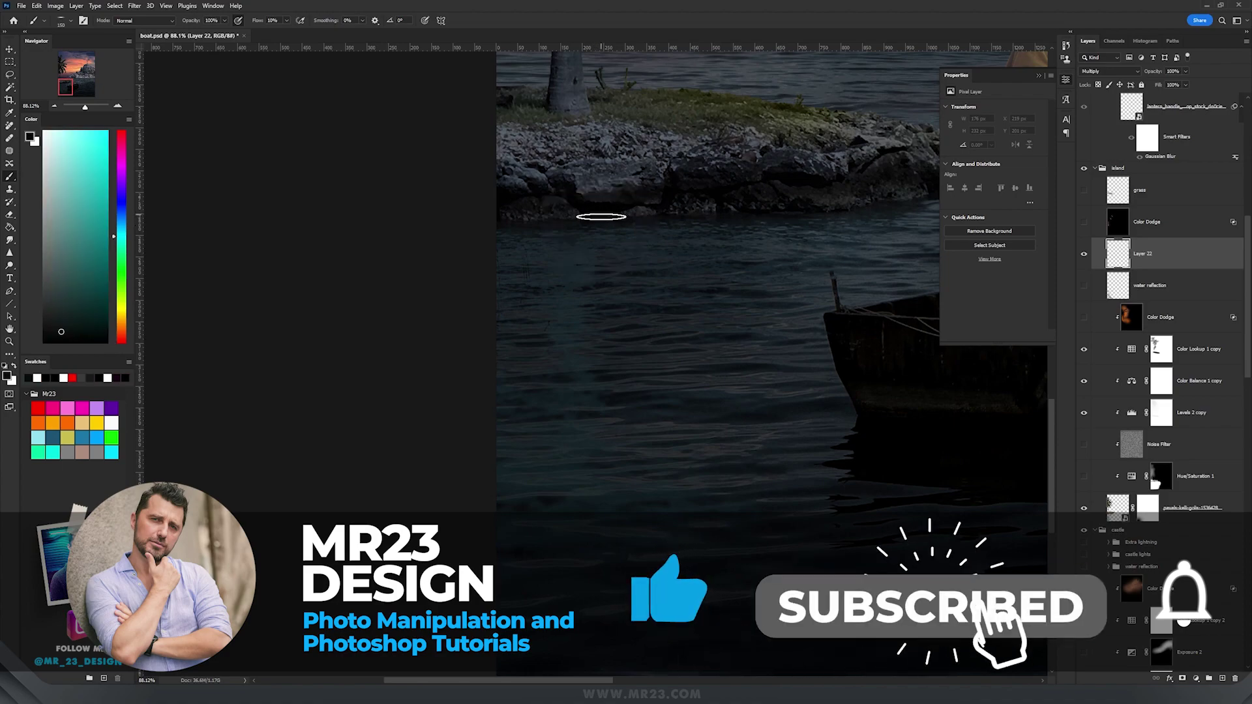
{"action": "scroll", "coordinate": [593, 215], "scroll_direction": "up", "scroll_amount": 8}
{"action": "scroll", "coordinate": [594, 215], "scroll_direction": "down", "scroll_amount": 3}
{"action": "left_click", "coordinate": [499, 237], "text": "alt"}
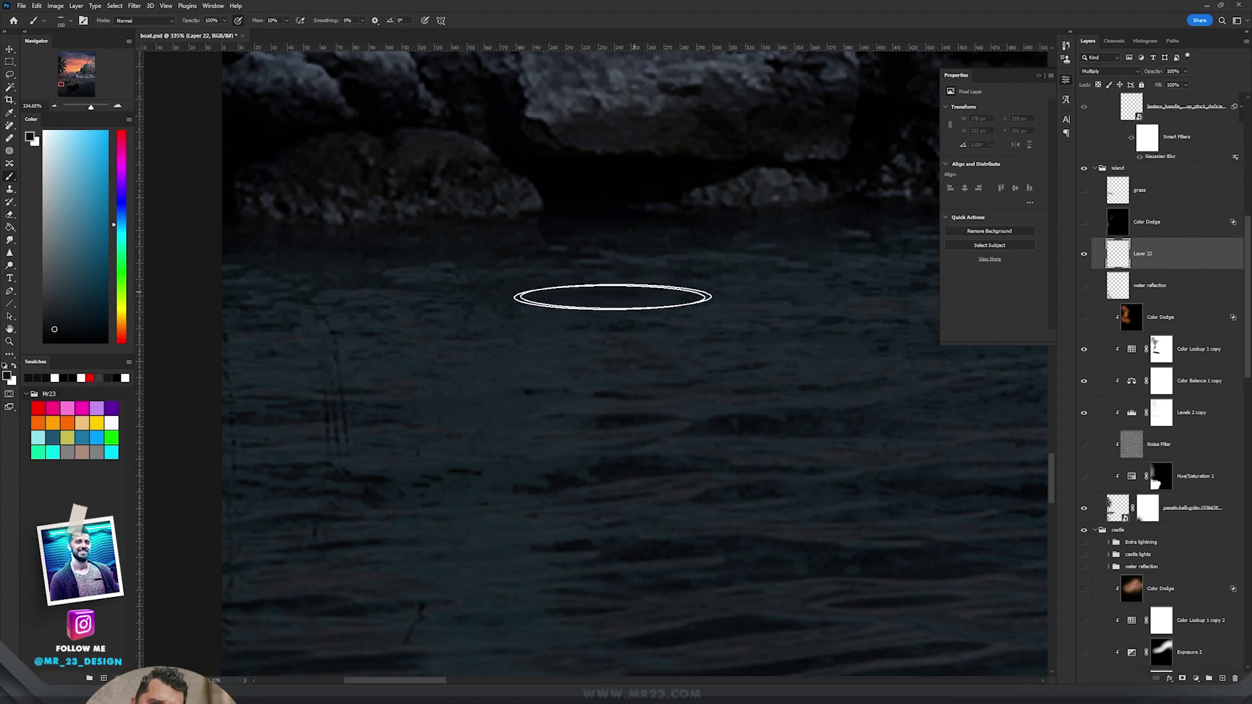
{"action": "scroll", "coordinate": [715, 285], "scroll_direction": "down", "scroll_amount": 3}
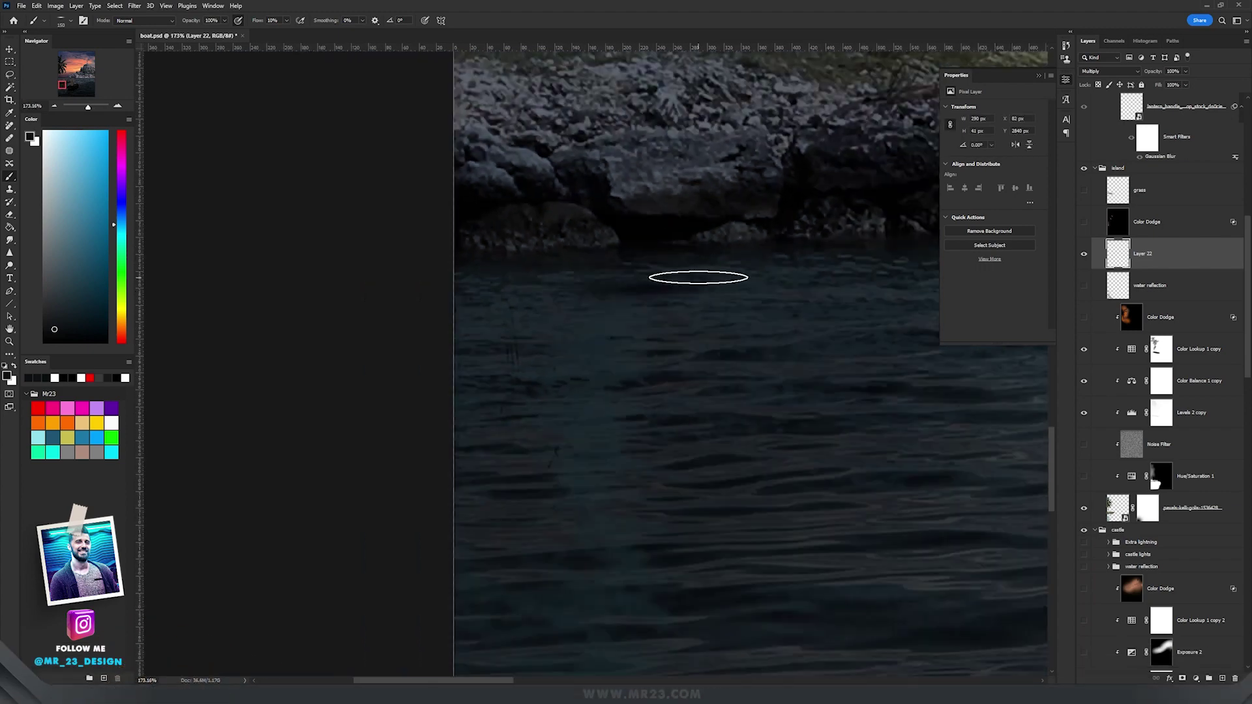
Step: Lower the brush flow to 1% and paint a faint shadow across the water below the island
{"action": "left_click", "coordinate": [287, 21]}
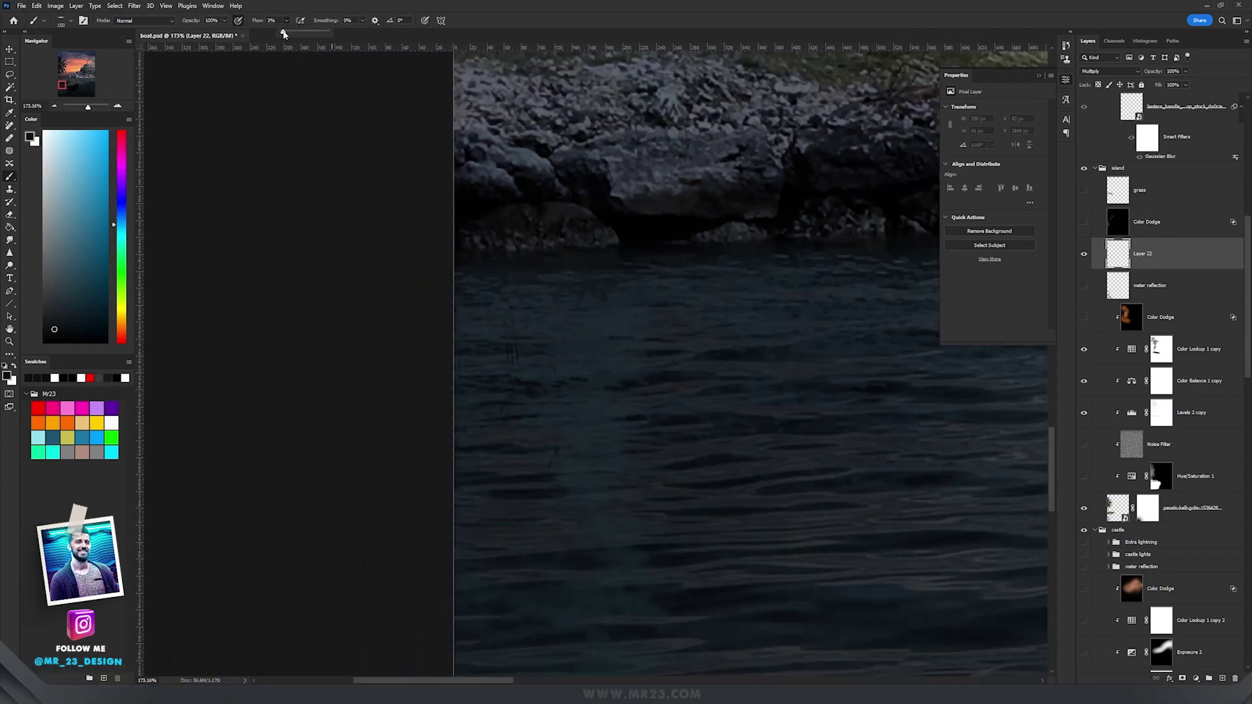
{"action": "mouse_move", "coordinate": [646, 270]}
{"action": "left_mouse_down"}
{"action": "mouse_move", "coordinate": [554, 347]}
{"action": "mouse_move", "coordinate": [635, 377]}
{"action": "mouse_move", "coordinate": [519, 430]}
{"action": "mouse_move", "coordinate": [561, 444]}
{"action": "left_mouse_up"}
{"action": "scroll", "coordinate": [613, 395], "scroll_direction": "down", "scroll_amount": 3}
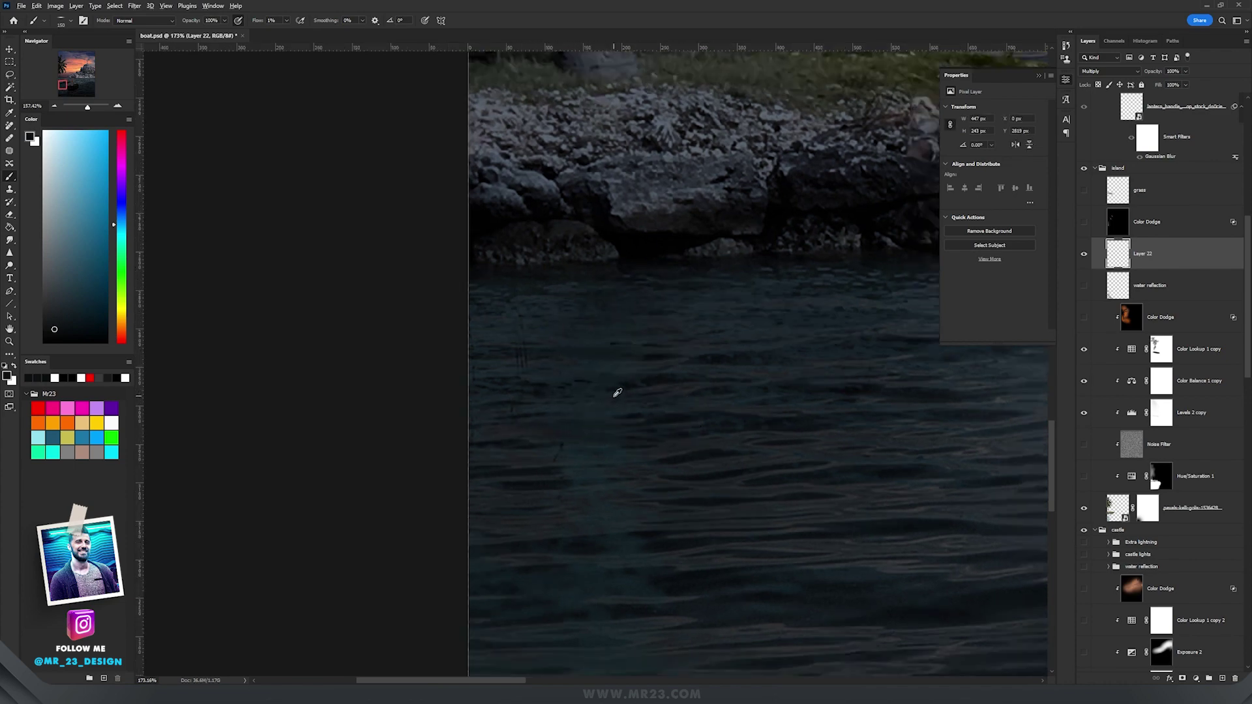
{"action": "left_click_drag", "start_coordinate": [608, 326], "coordinate": [511, 261]}
{"action": "mouse_move", "coordinate": [652, 265]}
{"action": "left_mouse_down"}
{"action": "mouse_move", "coordinate": [688, 273]}
{"action": "mouse_move", "coordinate": [590, 279]}
{"action": "mouse_move", "coordinate": [581, 250]}
{"action": "mouse_move", "coordinate": [434, 244]}
{"action": "mouse_move", "coordinate": [558, 253]}
{"action": "mouse_move", "coordinate": [401, 275]}
{"action": "mouse_move", "coordinate": [533, 300]}
{"action": "mouse_move", "coordinate": [477, 310]}
{"action": "mouse_move", "coordinate": [509, 326]}
{"action": "mouse_move", "coordinate": [497, 337]}
{"action": "mouse_move", "coordinate": [560, 320]}
{"action": "mouse_move", "coordinate": [494, 310]}
{"action": "mouse_move", "coordinate": [543, 275]}
{"action": "mouse_move", "coordinate": [625, 267]}
{"action": "mouse_move", "coordinate": [554, 295]}
{"action": "mouse_move", "coordinate": [477, 378]}
{"action": "mouse_move", "coordinate": [539, 383]}
{"action": "mouse_move", "coordinate": [448, 394]}
{"action": "mouse_move", "coordinate": [468, 421]}
{"action": "left_mouse_up"}
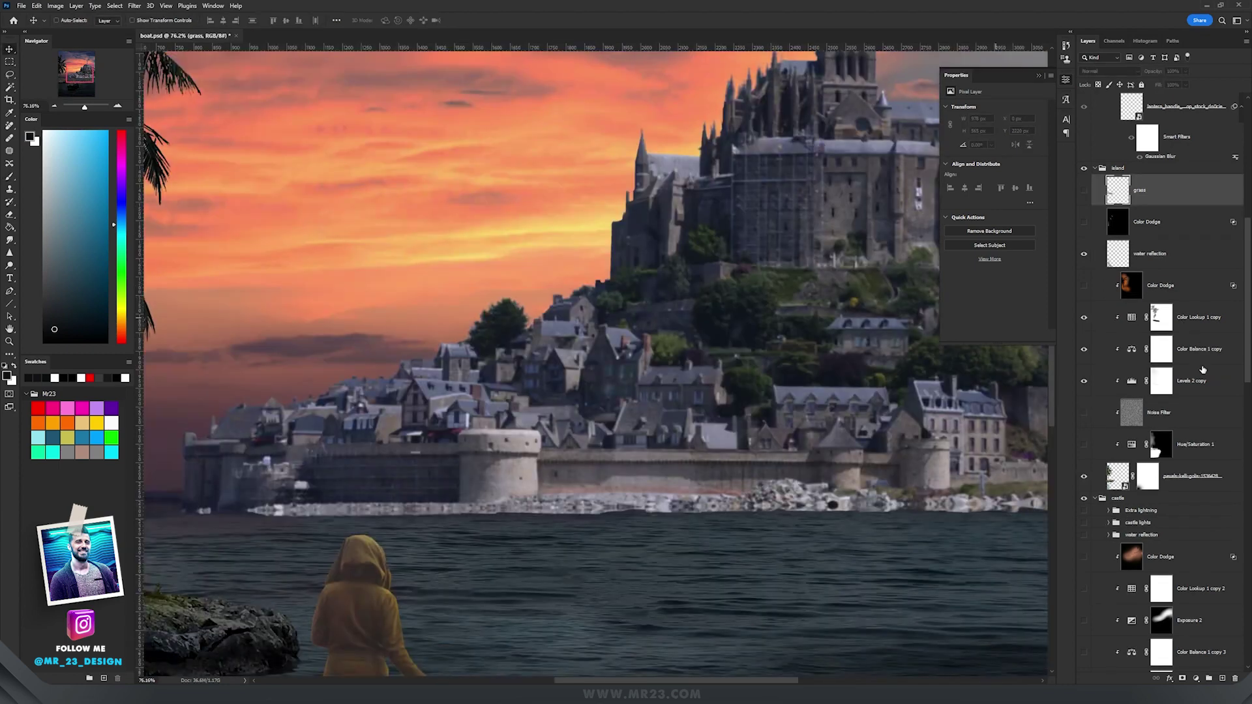
Step: Turn on the castle's Levels 1 and Color Balance 1 copy 3 adjustments to darken it and shift its color
{"action": "scroll", "coordinate": [1202, 370], "scroll_direction": "down", "scroll_amount": 5}
{"action": "left_click", "coordinate": [1083, 295]}
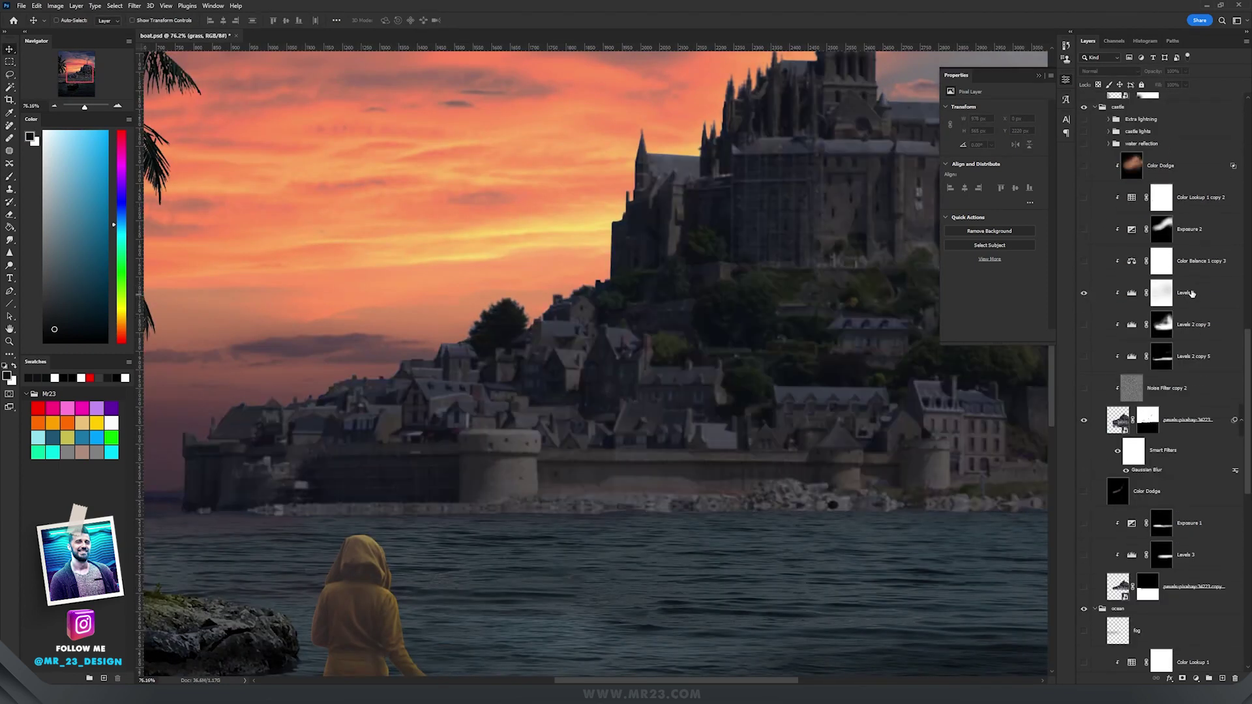
{"action": "left_click", "coordinate": [1192, 293]}
{"action": "left_click", "coordinate": [1083, 262]}
{"action": "left_click", "coordinate": [1135, 262]}
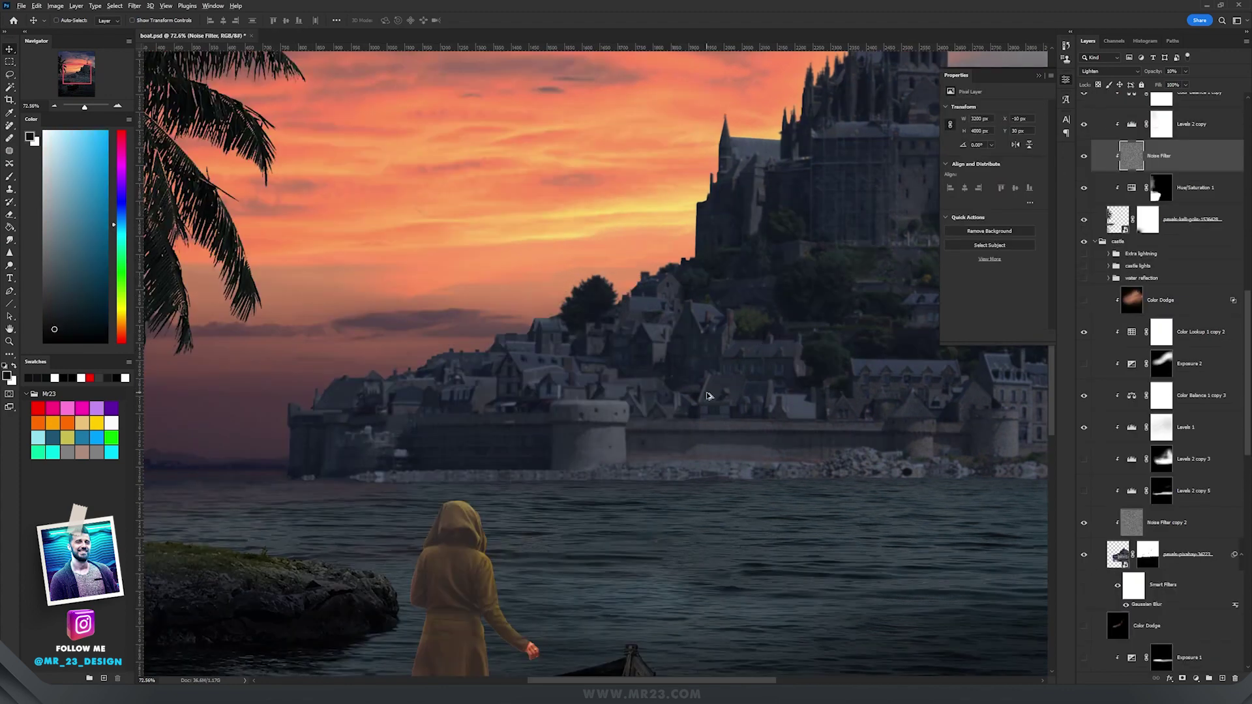
Step: Examine the darkened castle, its walls and rocky shoreline, and how they blend with the water and sky
{"action": "left_click_drag", "start_coordinate": [781, 402], "coordinate": [604, 453]}
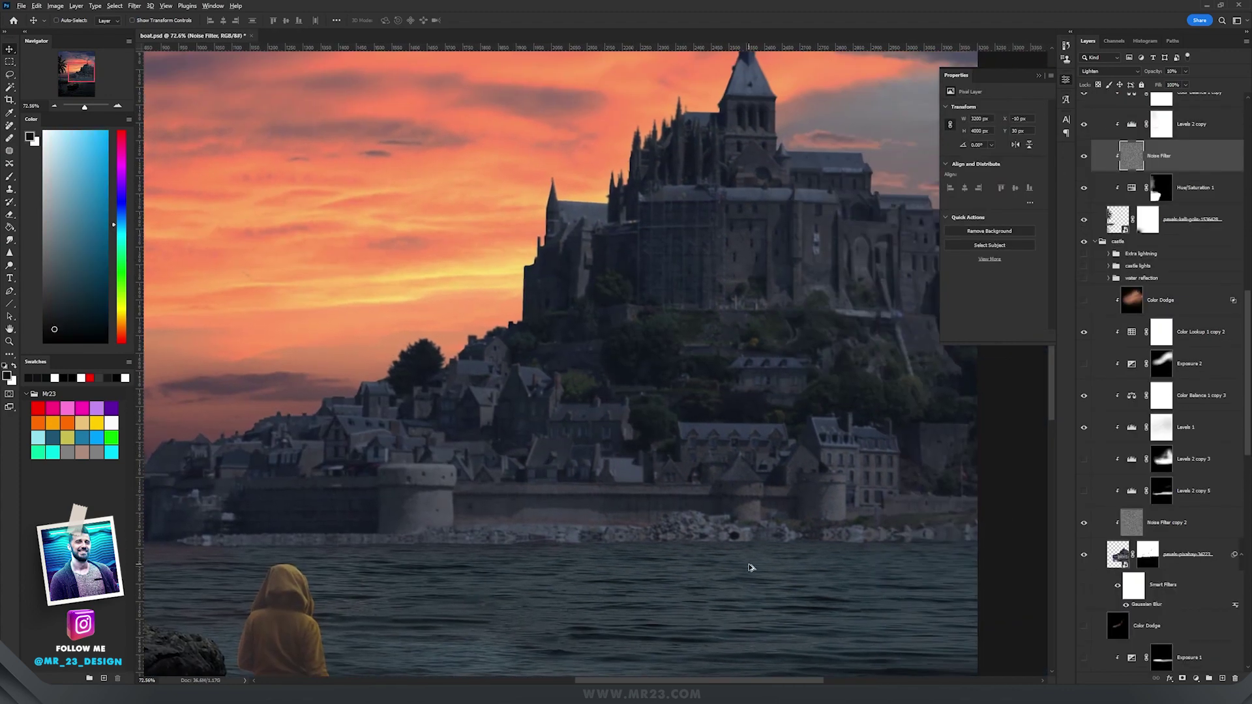
{"action": "scroll", "coordinate": [750, 567], "scroll_direction": "down", "scroll_amount": 1}
{"action": "scroll", "coordinate": [785, 558], "scroll_direction": "up", "scroll_amount": 5}
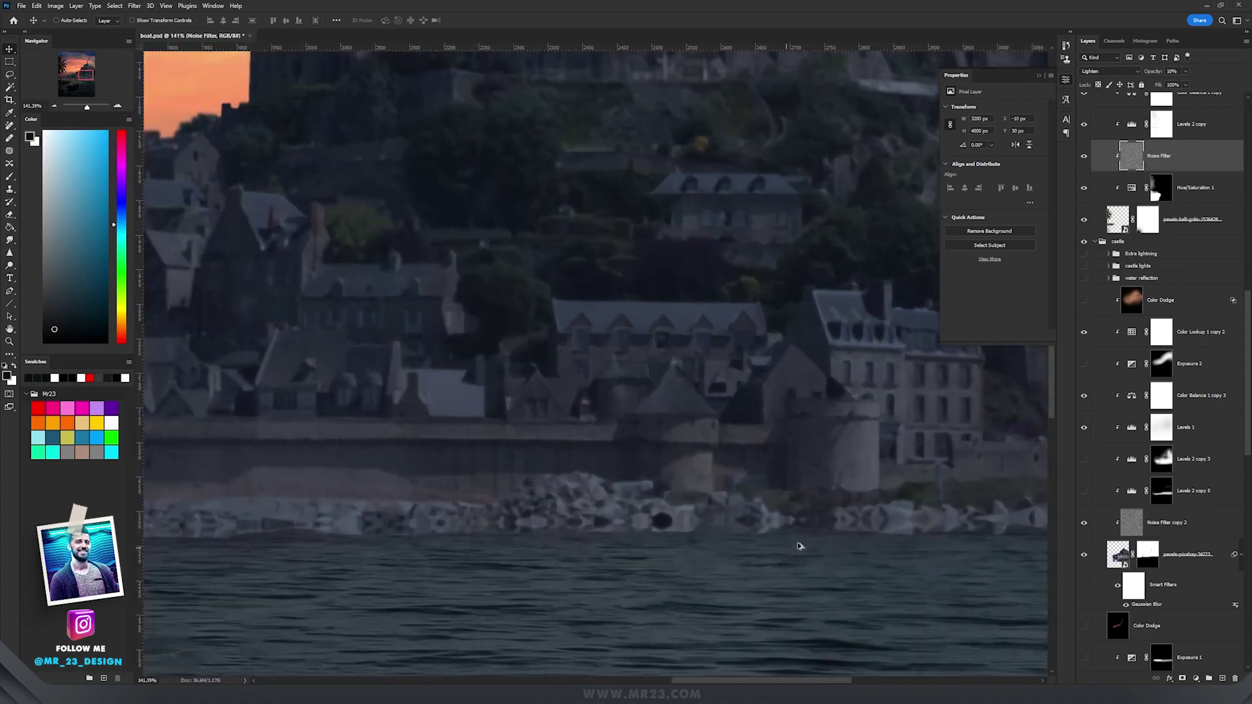
{"action": "scroll", "coordinate": [788, 551], "scroll_direction": "down", "scroll_amount": 4}
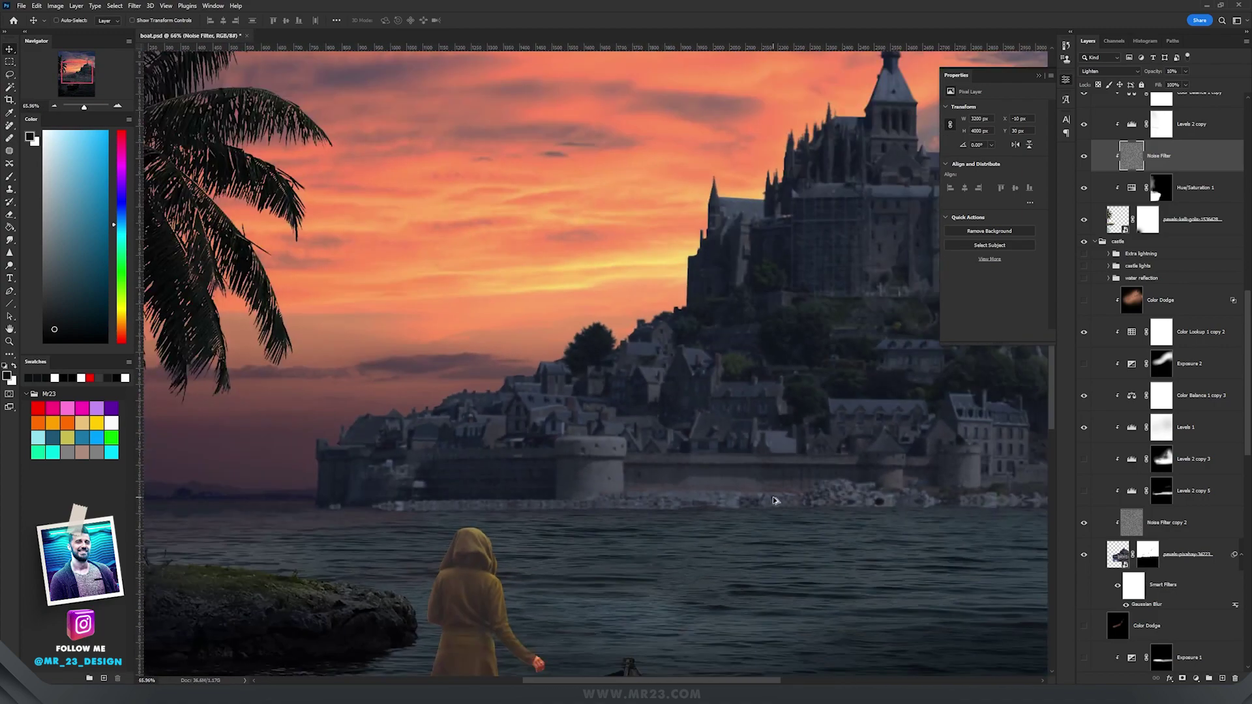
{"action": "left_click_drag", "start_coordinate": [827, 481], "coordinate": [725, 493]}
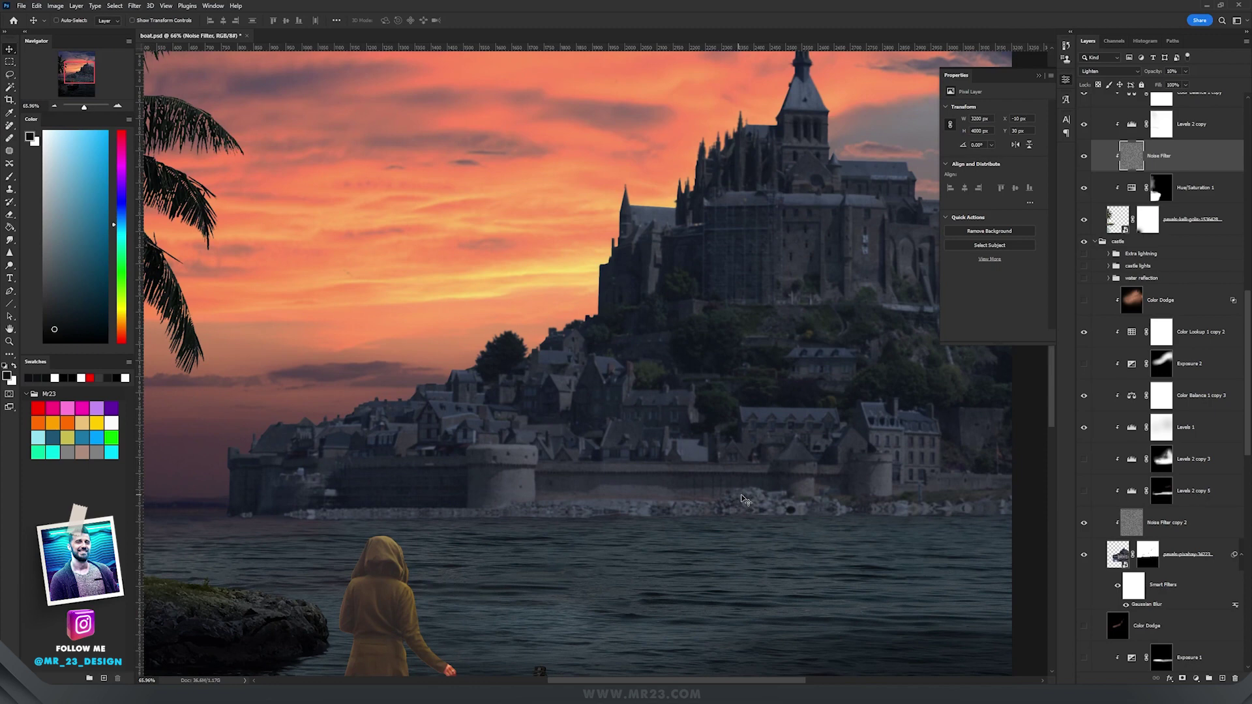
{"action": "left_click_drag", "start_coordinate": [735, 494], "coordinate": [789, 444]}
{"action": "scroll", "coordinate": [726, 453], "scroll_direction": "down", "scroll_amount": 2}
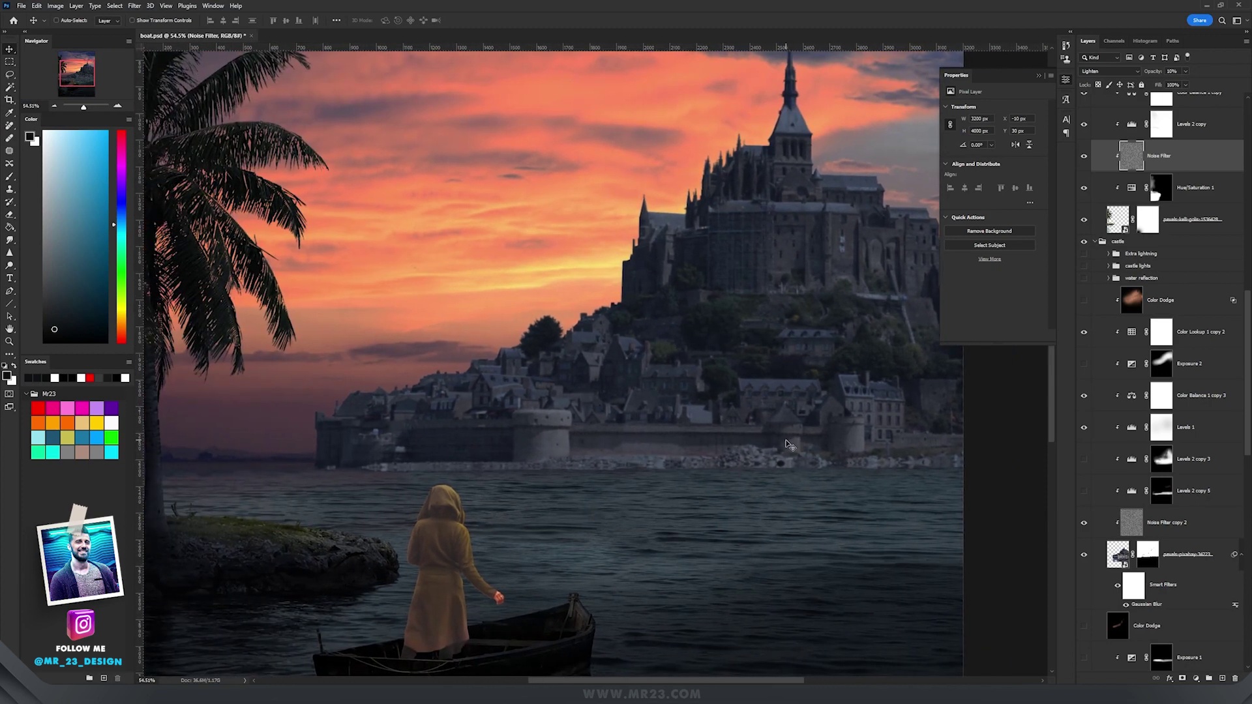
{"action": "scroll", "coordinate": [606, 475], "scroll_direction": "up", "scroll_amount": 4}
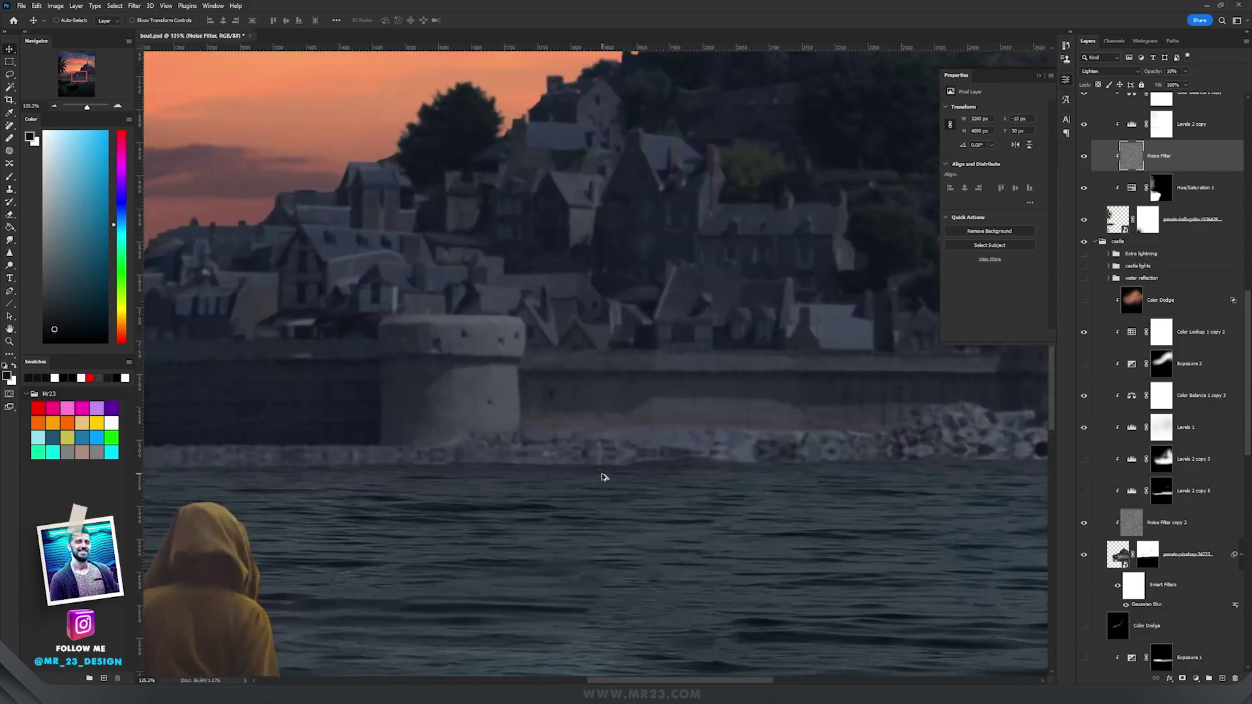
Step: Turn on the masked Levels 2 copy 5 adjustment to darken the castle's base along the waterline
{"action": "left_click", "coordinate": [1083, 491]}
{"action": "left_click_drag", "start_coordinate": [469, 434], "coordinate": [637, 451]}
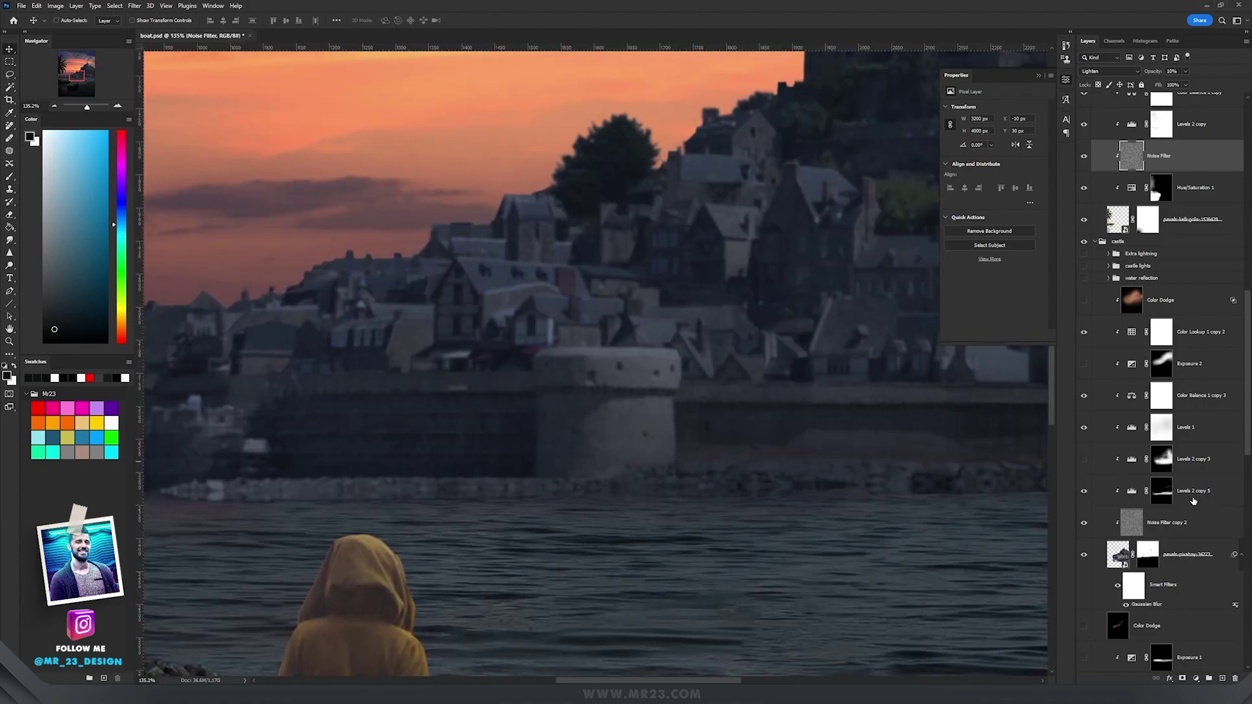
{"action": "left_click", "coordinate": [1161, 490]}
Step: Turn on the masked Levels 2 copy 3 adjustment to deepen the castle's shadows and inspect the result
{"action": "left_click", "coordinate": [1084, 462]}
{"action": "scroll", "coordinate": [685, 424], "scroll_direction": "down", "scroll_amount": 5}
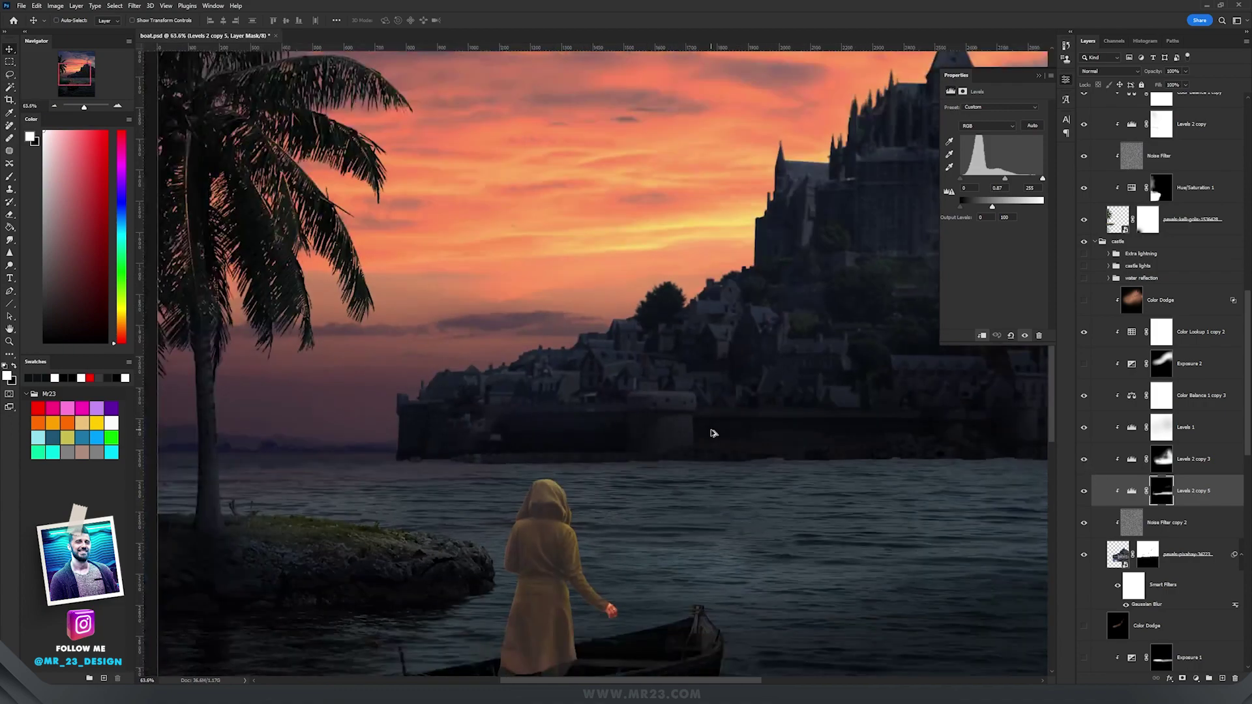
{"action": "left_click", "coordinate": [1167, 465]}
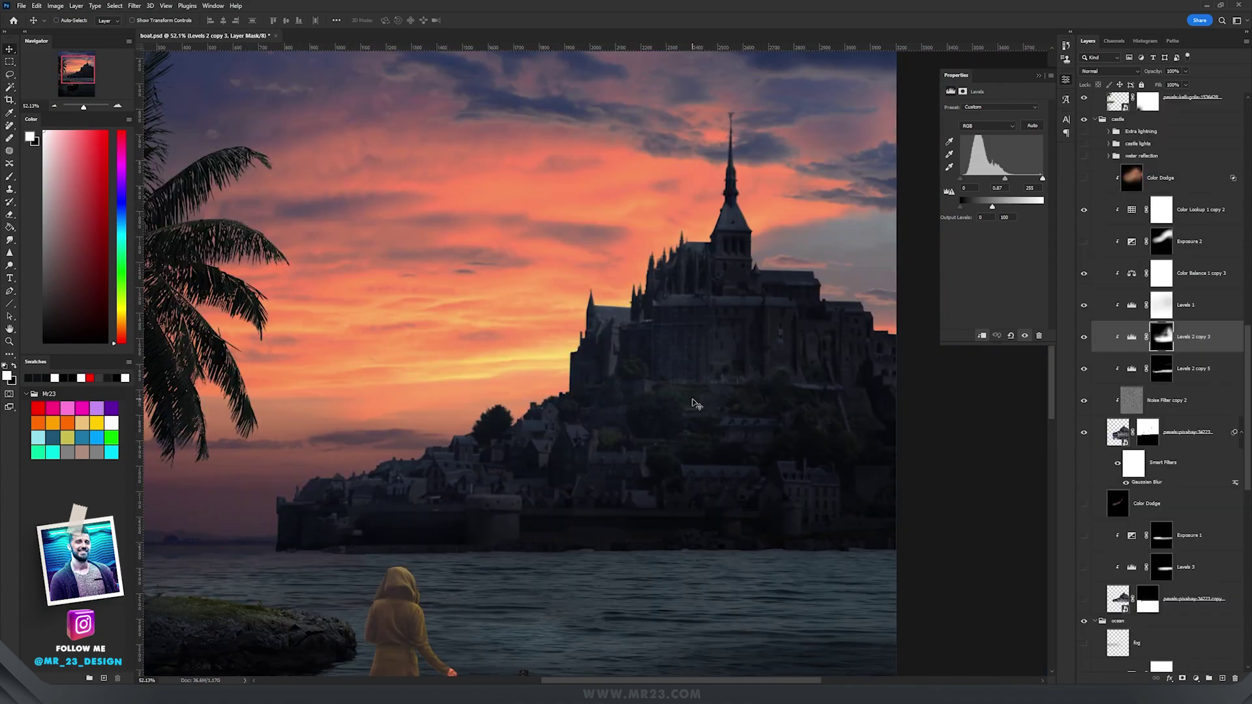
{"action": "scroll", "coordinate": [1119, 469], "scroll_direction": "down", "scroll_amount": 3}
{"action": "scroll", "coordinate": [648, 497], "scroll_direction": "up", "scroll_amount": 5}
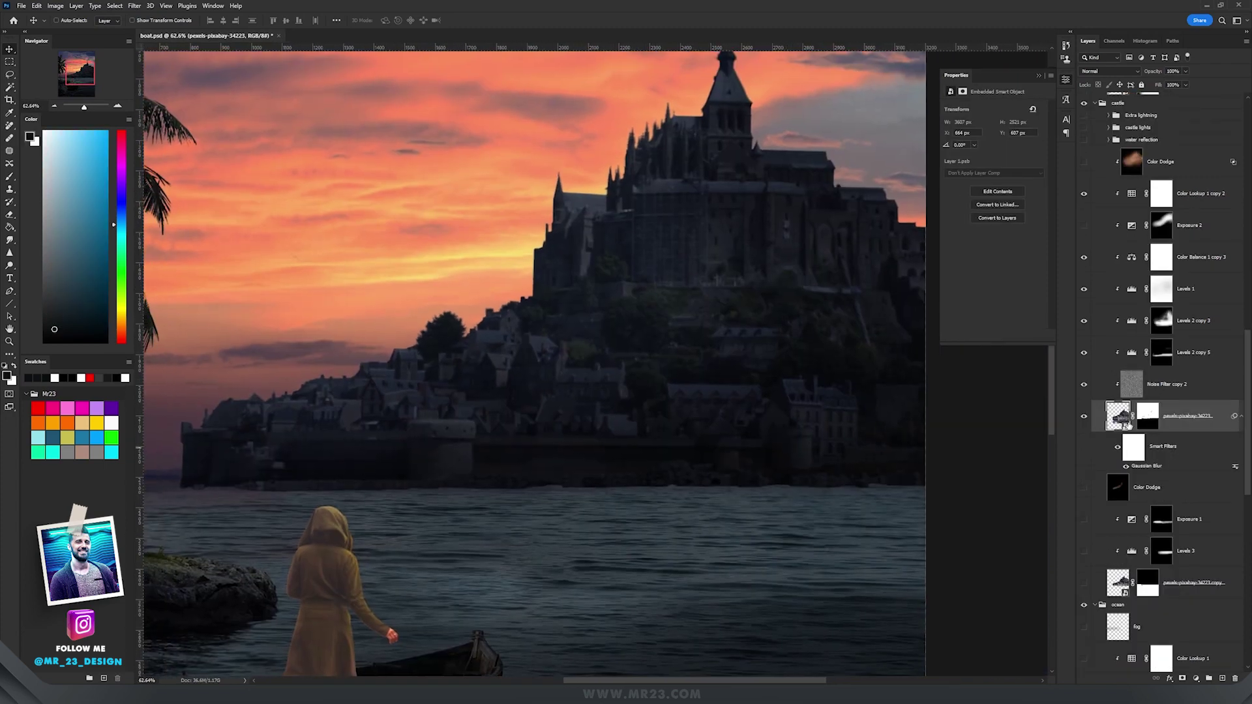
Step: Duplicate the castle layer, flip the copy vertically, move it down onto the water as a reflection and set its blend mode to Multiply
{"action": "key", "text": "ctrl+j"}
{"action": "key", "text": "ctrl+t"}
{"action": "right_click", "coordinate": [657, 329]}
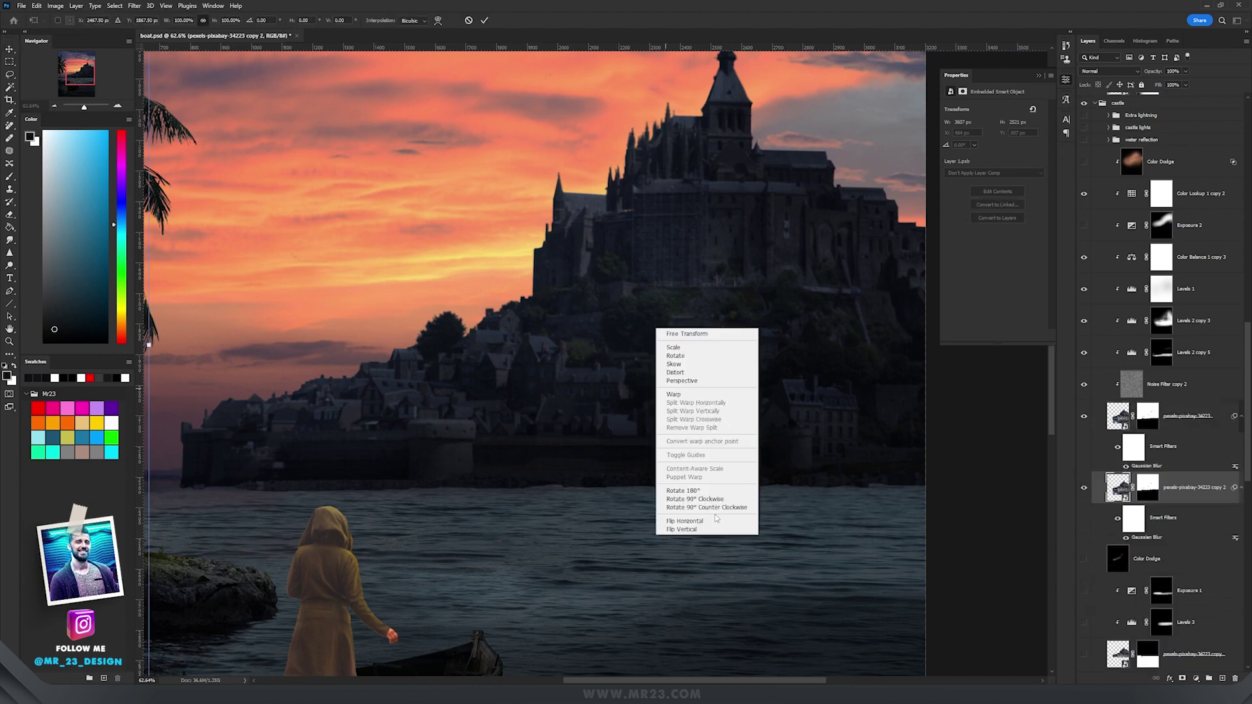
{"action": "left_click", "coordinate": [699, 530]}
{"action": "left_click_drag", "start_coordinate": [694, 372], "coordinate": [696, 540]}
{"action": "key", "text": "Return"}
{"action": "left_click", "coordinate": [1109, 71]}
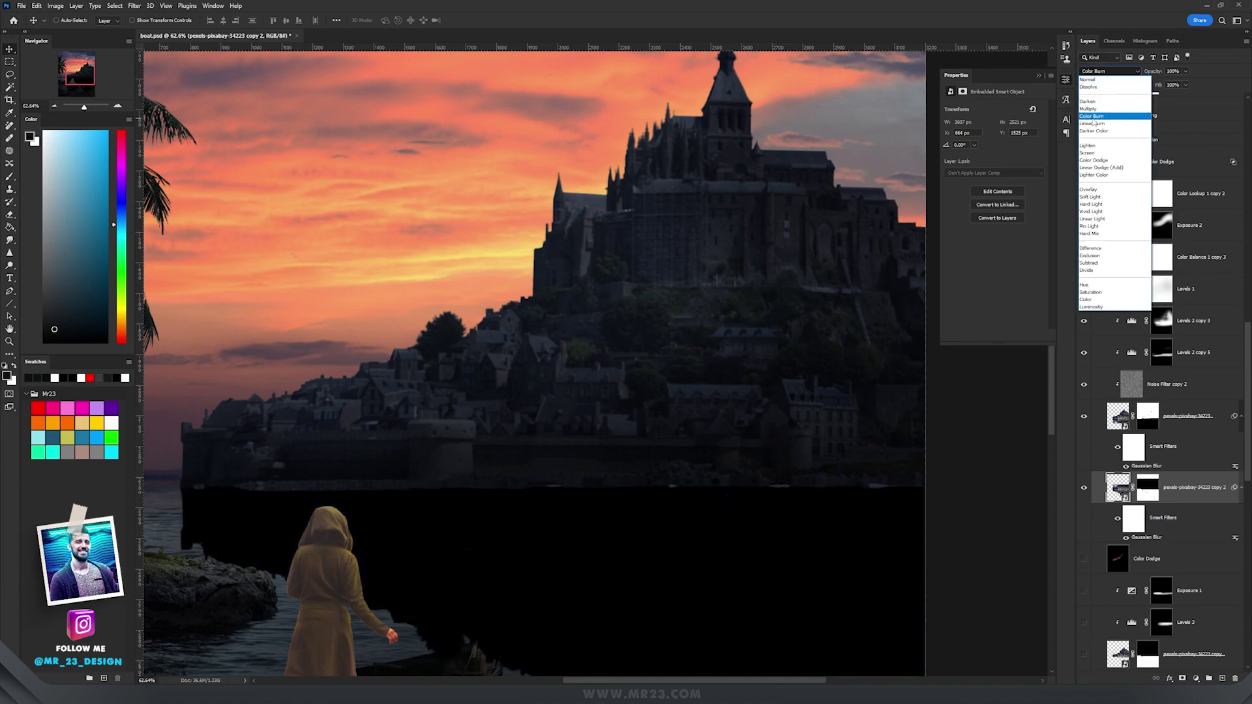
{"action": "left_click", "coordinate": [1093, 111]}
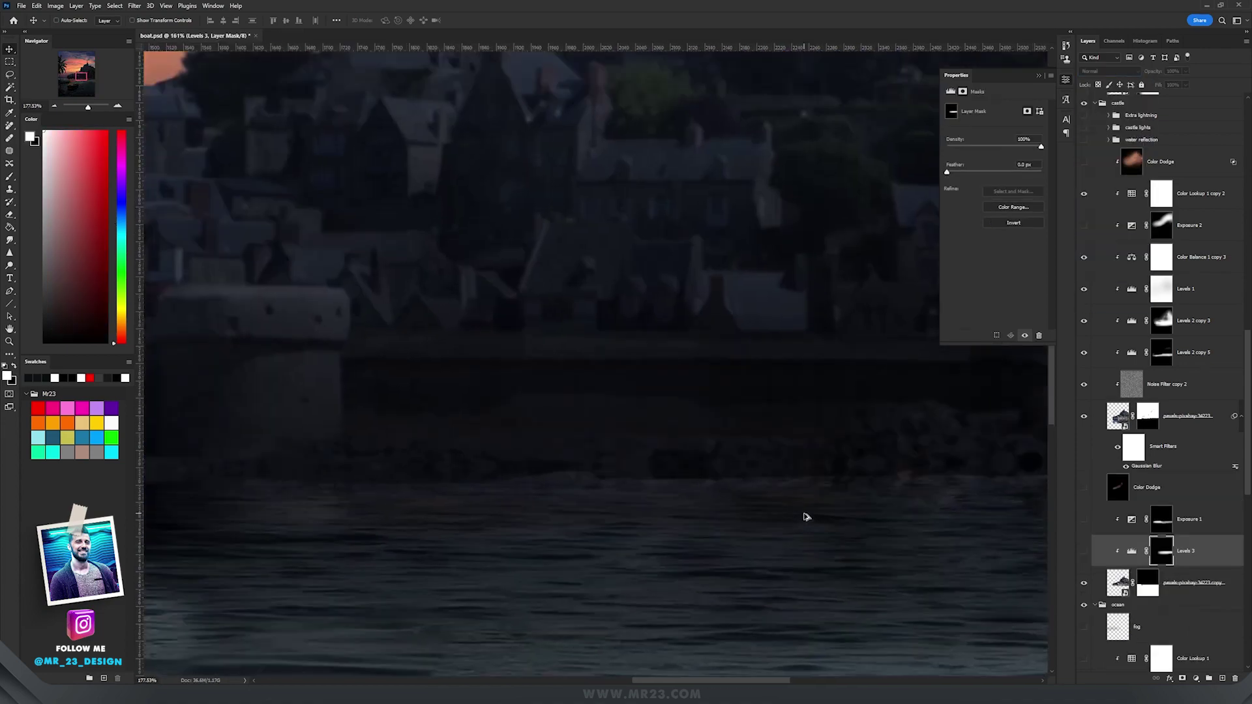
Step: Turn on the masked Levels 3 adjustment to darken the castle's reflection in the water along the shoreline
{"action": "scroll", "coordinate": [777, 511], "scroll_direction": "up", "scroll_amount": 2}
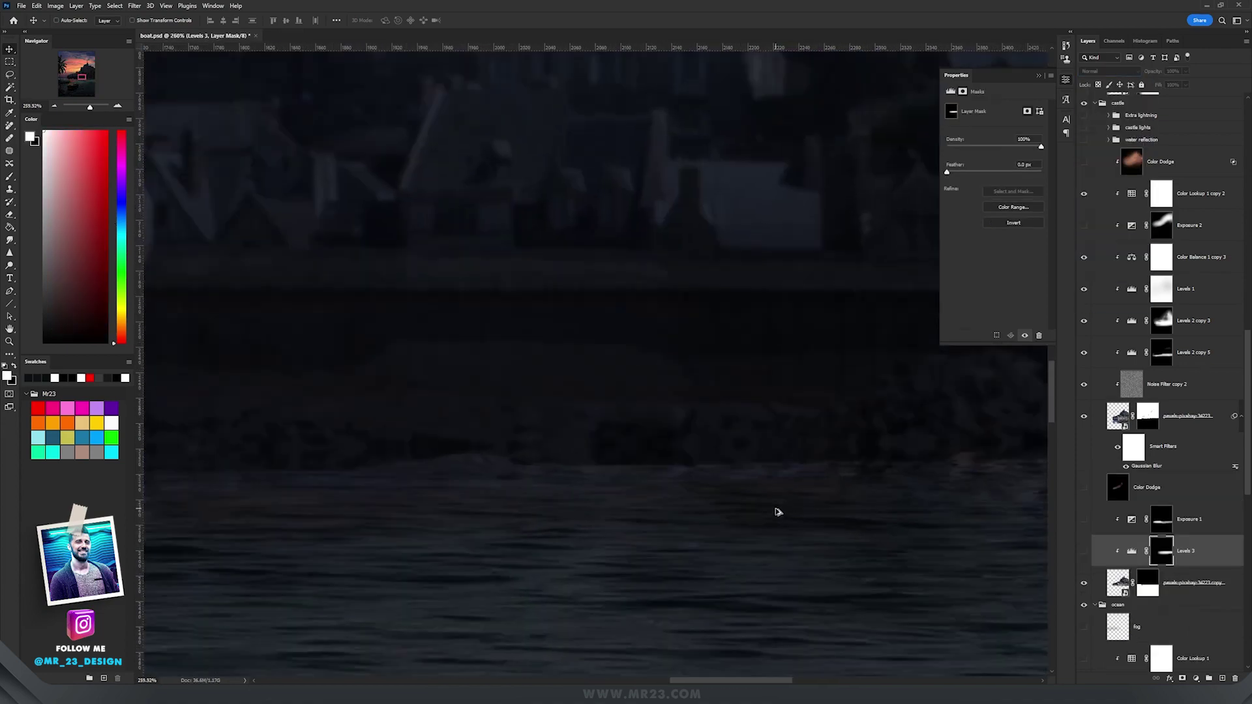
{"action": "scroll", "coordinate": [777, 511], "scroll_direction": "down", "scroll_amount": 4}
{"action": "scroll", "coordinate": [776, 511], "scroll_direction": "down", "scroll_amount": 4}
{"action": "scroll", "coordinate": [763, 500], "scroll_direction": "up", "scroll_amount": 5}
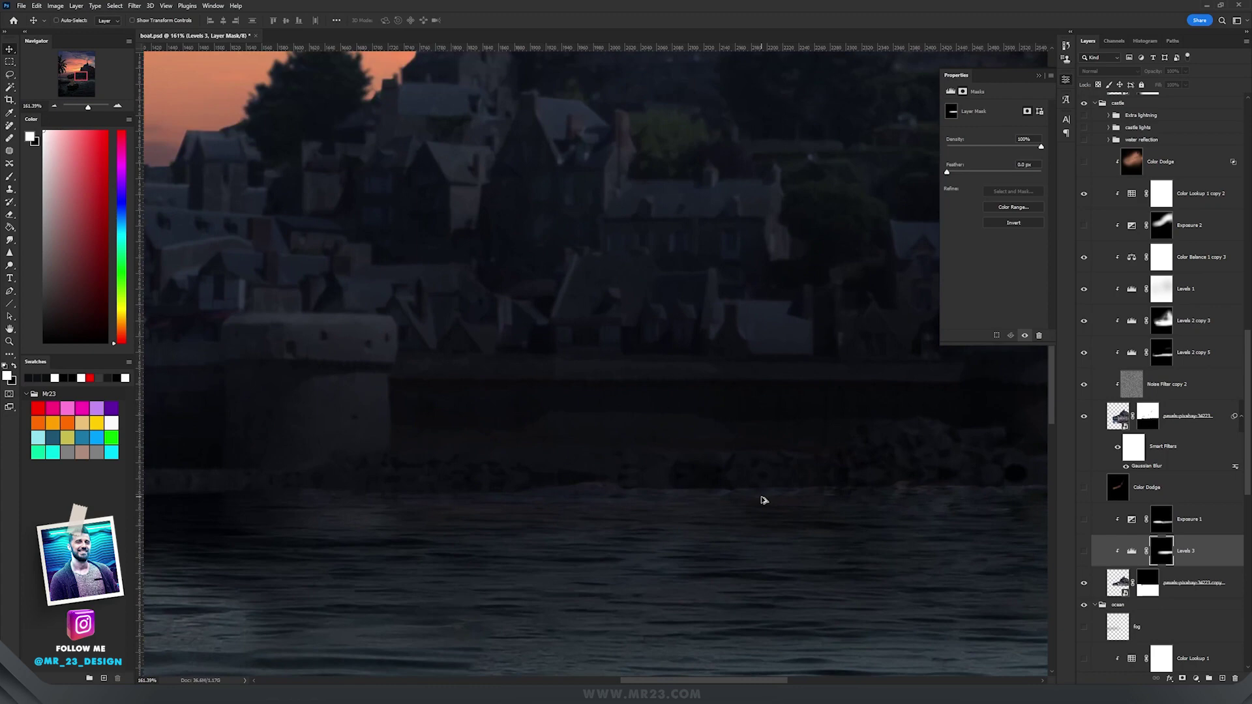
{"action": "scroll", "coordinate": [777, 500], "scroll_direction": "down", "scroll_amount": 1}
{"action": "scroll", "coordinate": [854, 501], "scroll_direction": "up", "scroll_amount": 2}
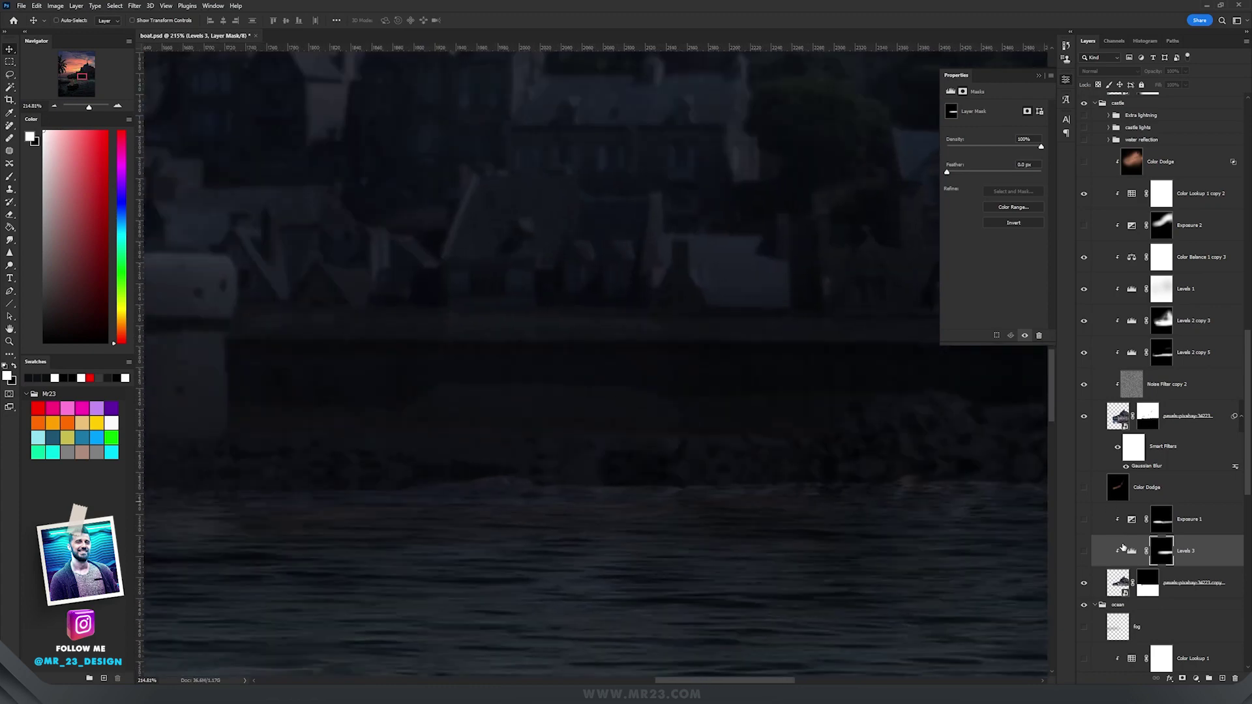
{"action": "left_click", "coordinate": [1085, 552]}
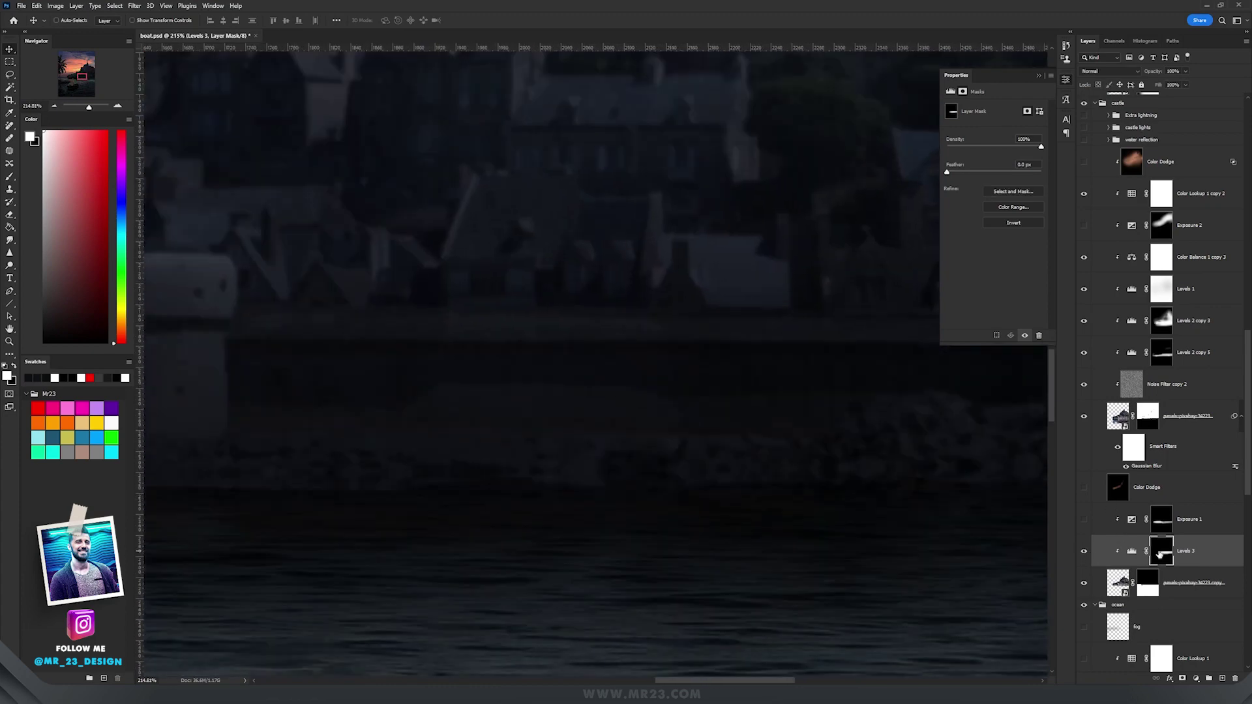
{"action": "scroll", "coordinate": [773, 506], "scroll_direction": "down", "scroll_amount": 4}
Step: Turn on the masked Exposure 1 adjustment above the castle's reflection and lower its exposure slightly
{"action": "left_click", "coordinate": [1185, 530]}
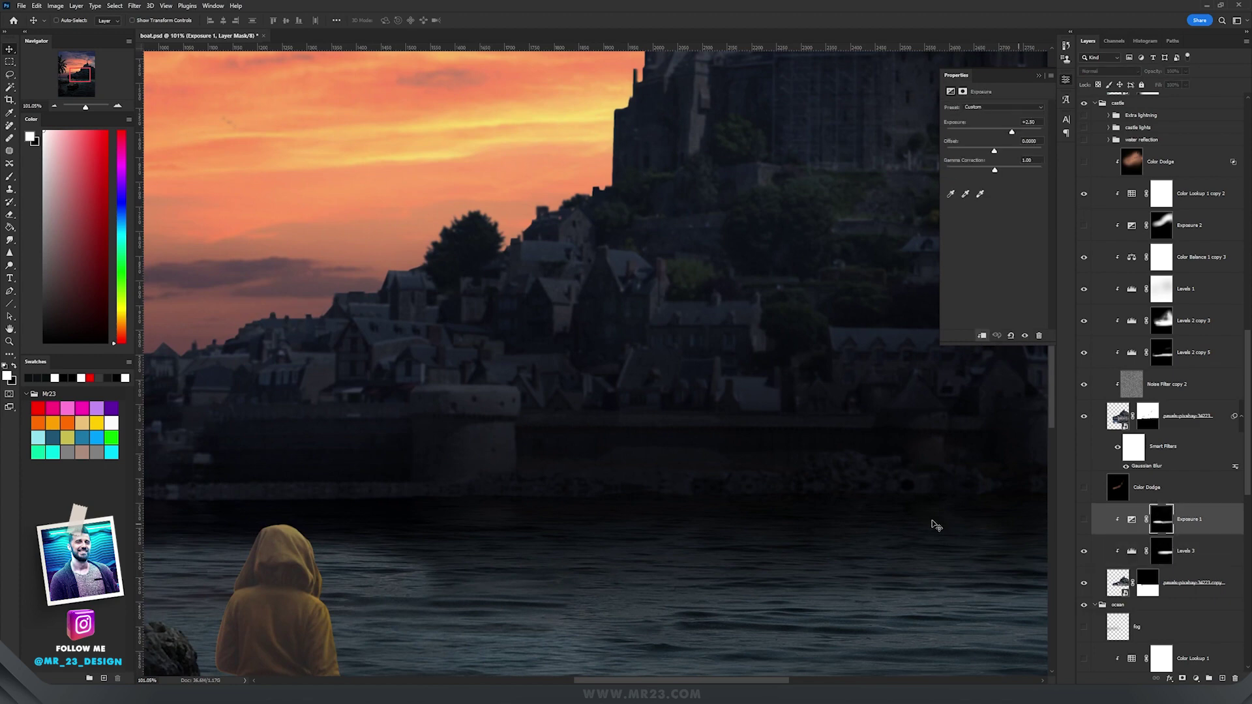
{"action": "left_click_drag", "start_coordinate": [933, 522], "coordinate": [769, 470]}
{"action": "left_click", "coordinate": [1188, 530]}
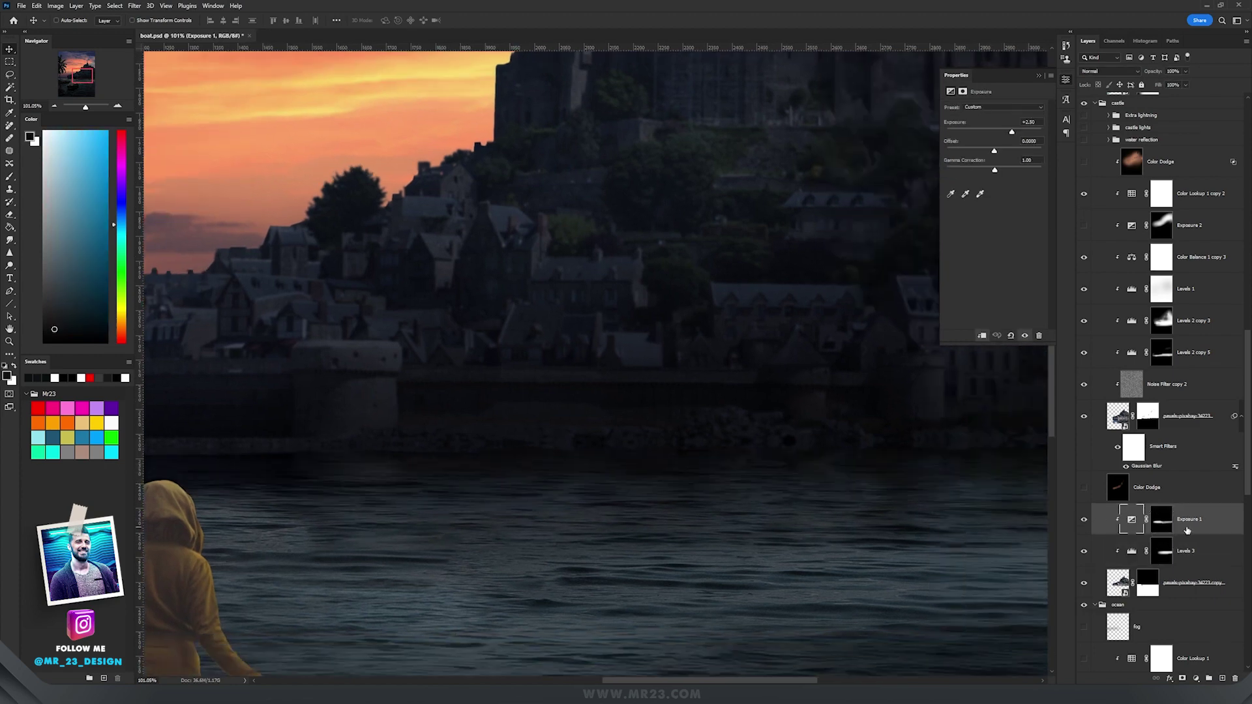
{"action": "scroll", "coordinate": [911, 441], "scroll_direction": "down", "scroll_amount": 3}
{"action": "left_click_drag", "start_coordinate": [1014, 132], "coordinate": [1008, 133]}
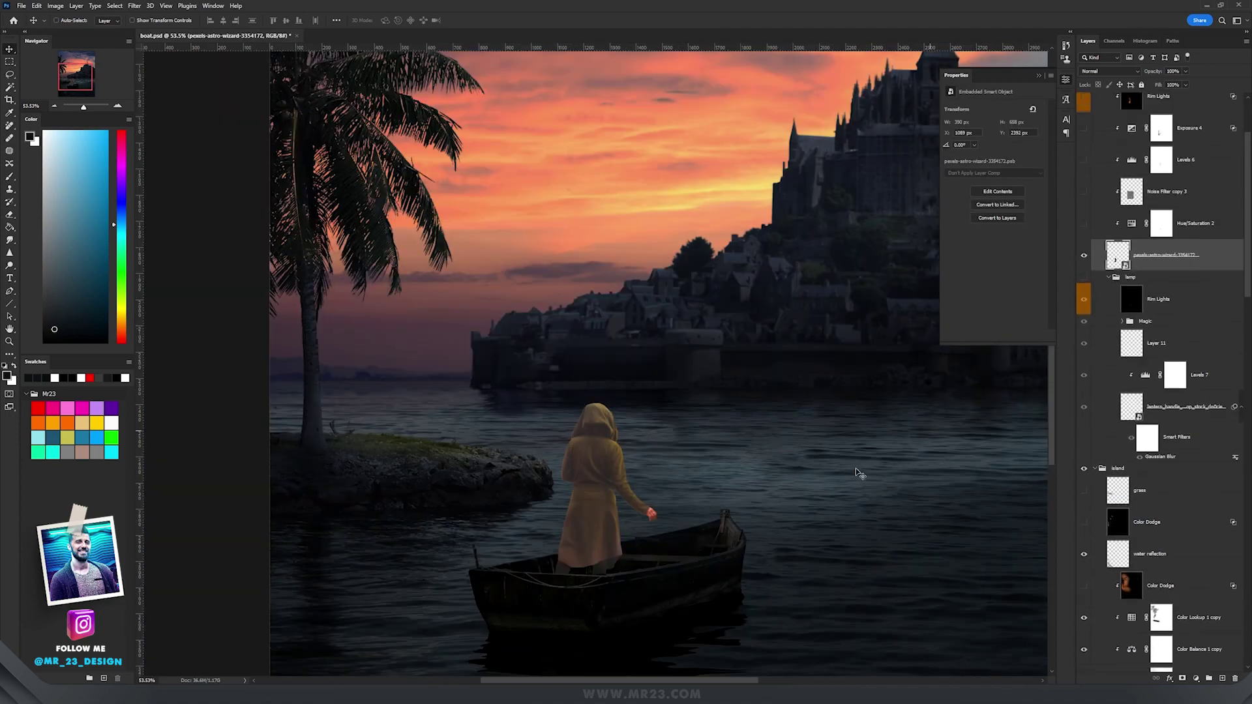
Step: Turn on the woman's noise filter layer and Levels 6 adjustment to darken her cloak against the water
{"action": "scroll", "coordinate": [858, 474], "scroll_direction": "up", "scroll_amount": 2}
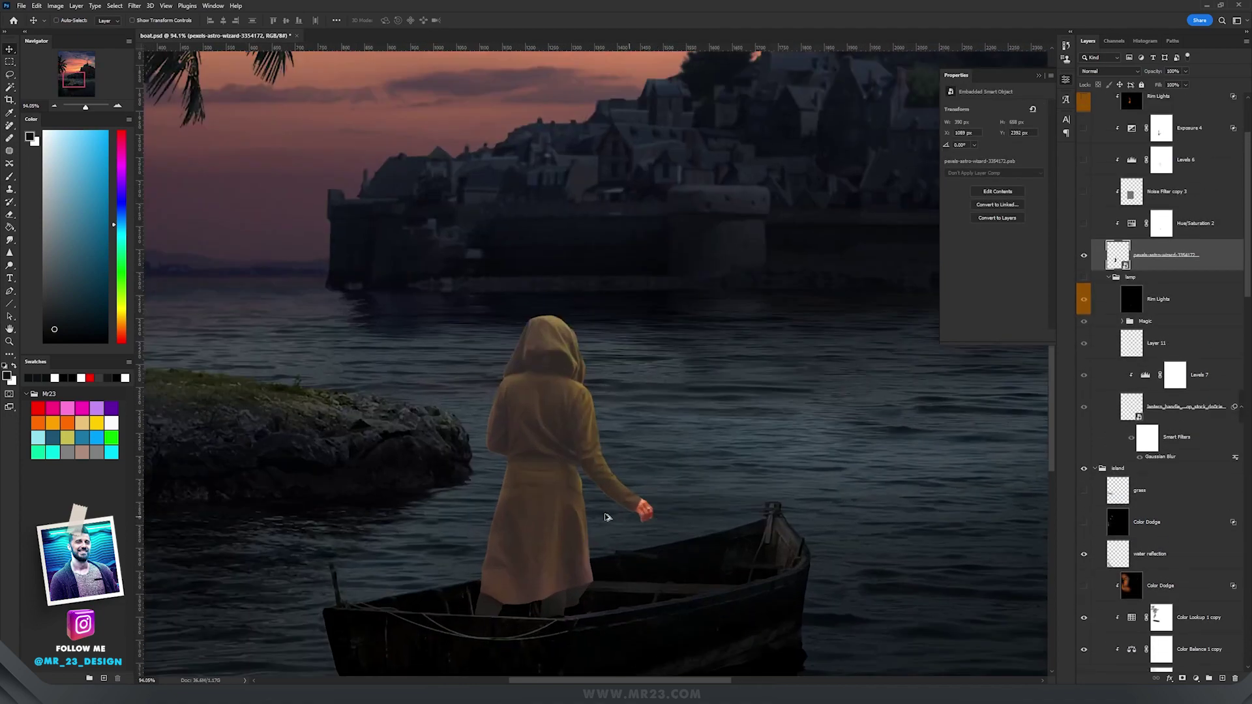
{"action": "left_click", "coordinate": [1083, 191]}
{"action": "left_click", "coordinate": [1083, 160]}
{"action": "left_click", "coordinate": [1131, 161]}
{"action": "scroll", "coordinate": [757, 408], "scroll_direction": "up", "scroll_amount": 4}
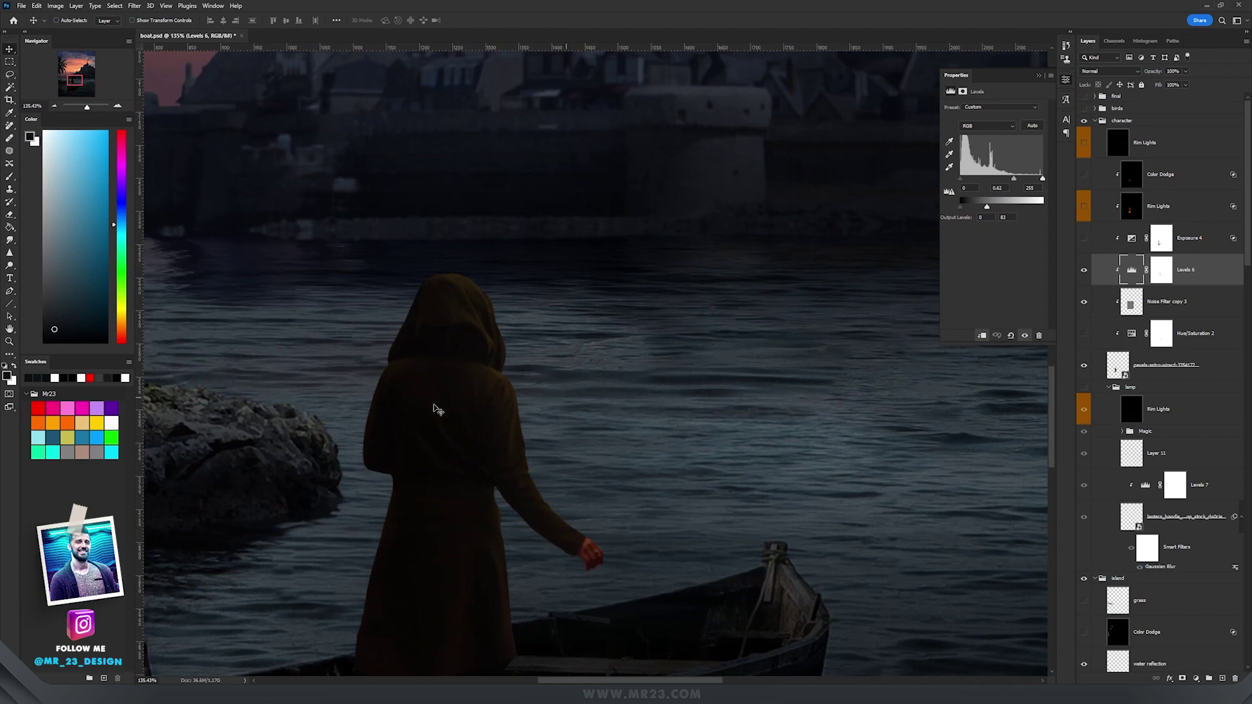
{"action": "left_click_drag", "start_coordinate": [395, 403], "coordinate": [534, 391]}
{"action": "scroll", "coordinate": [646, 384], "scroll_direction": "up", "scroll_amount": 6}
{"action": "scroll", "coordinate": [637, 364], "scroll_direction": "down", "scroll_amount": 2}
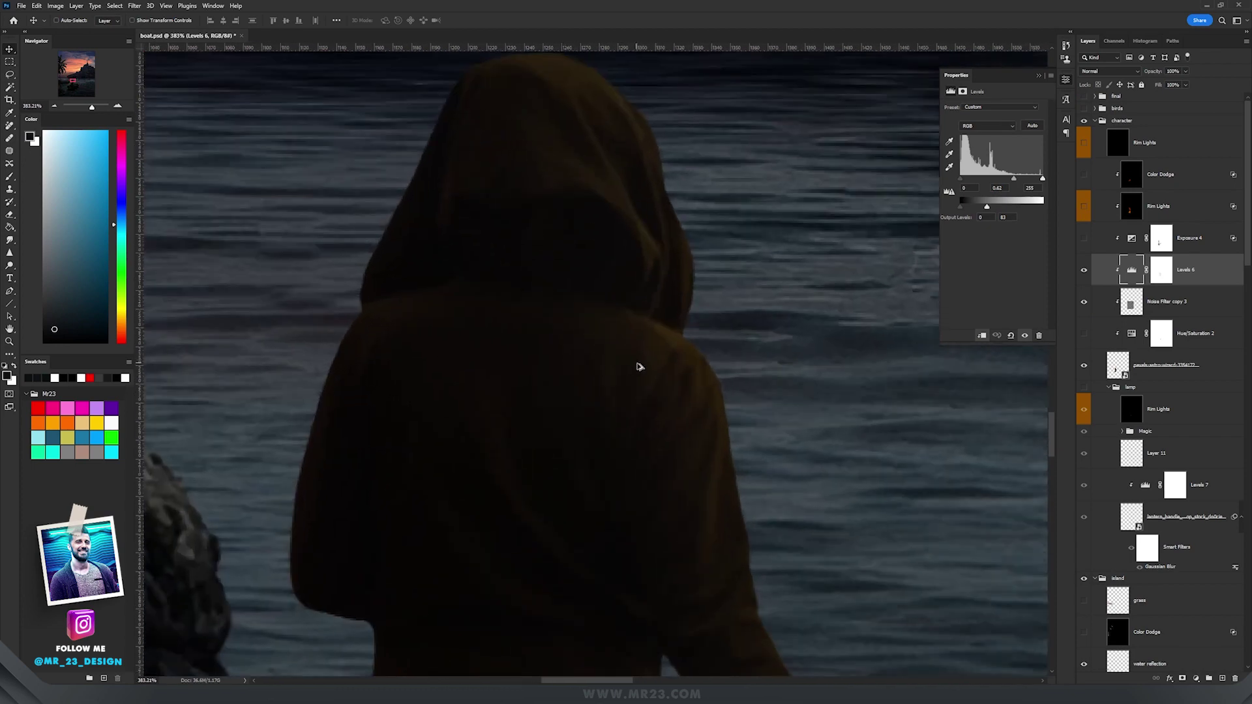
Step: Turn on the Hue/Saturation 2 adjustment to tint the woman's cloak a cool blue
{"action": "left_click", "coordinate": [1192, 333]}
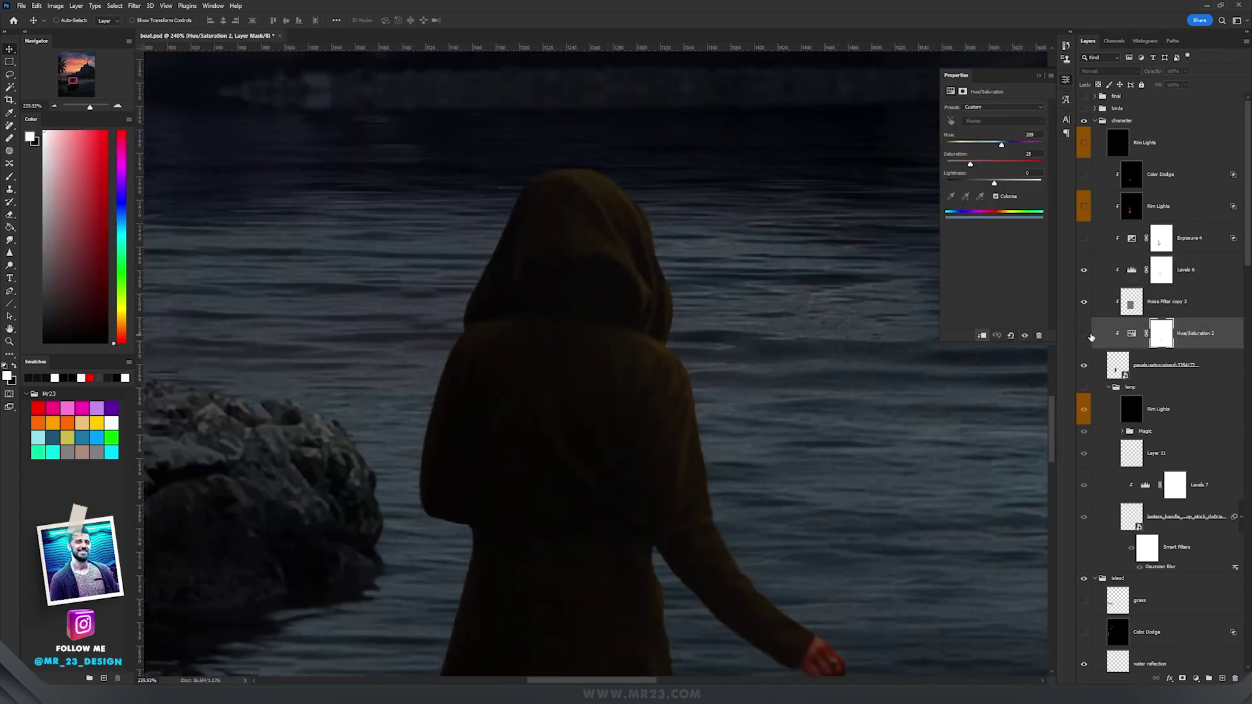
{"action": "left_click", "coordinate": [1085, 334]}
{"action": "left_click", "coordinate": [1135, 336]}
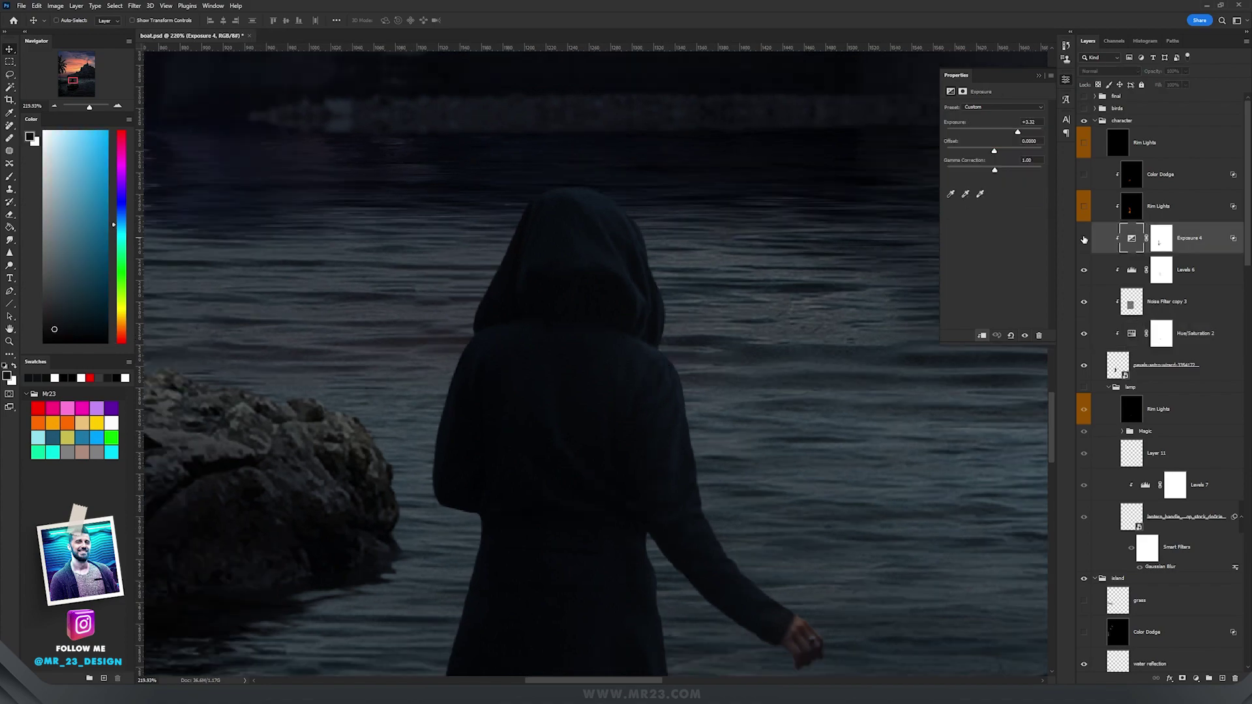
Step: Turn on the Exposure 4 adjustment to brighten the woman slightly and check her against the whole scene
{"action": "left_click", "coordinate": [1083, 240]}
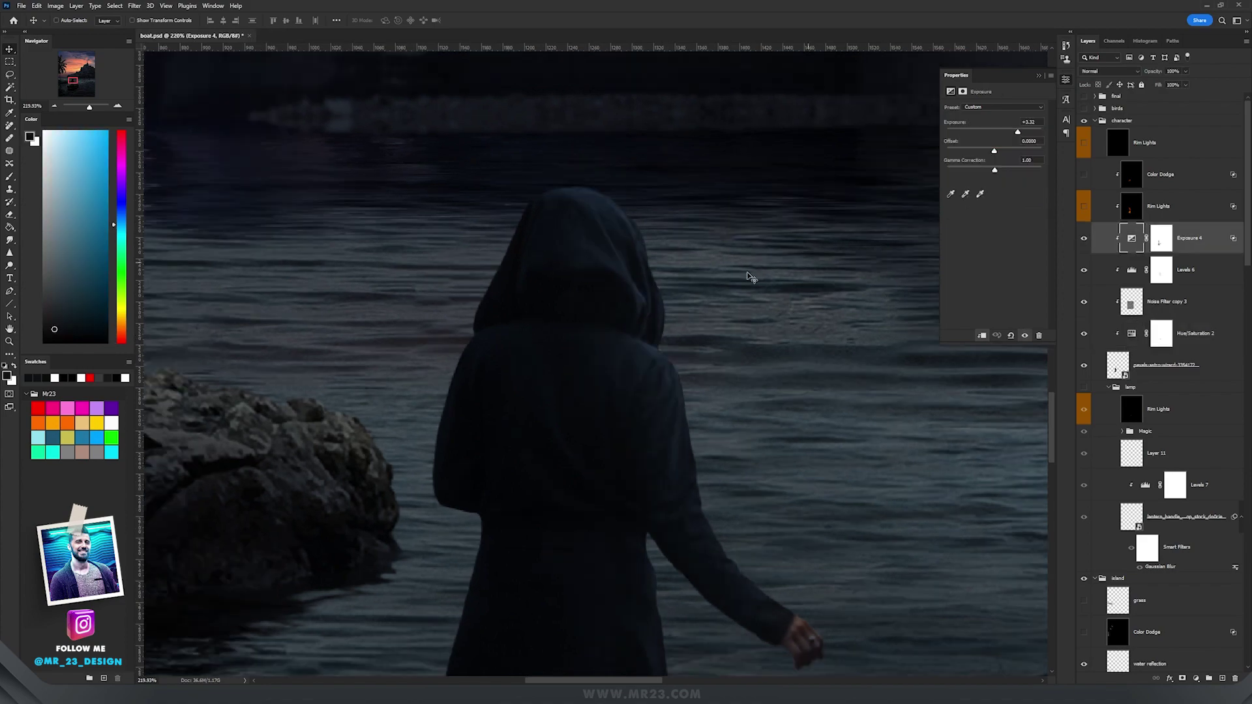
{"action": "scroll", "coordinate": [752, 254], "scroll_direction": "down", "scroll_amount": 10}
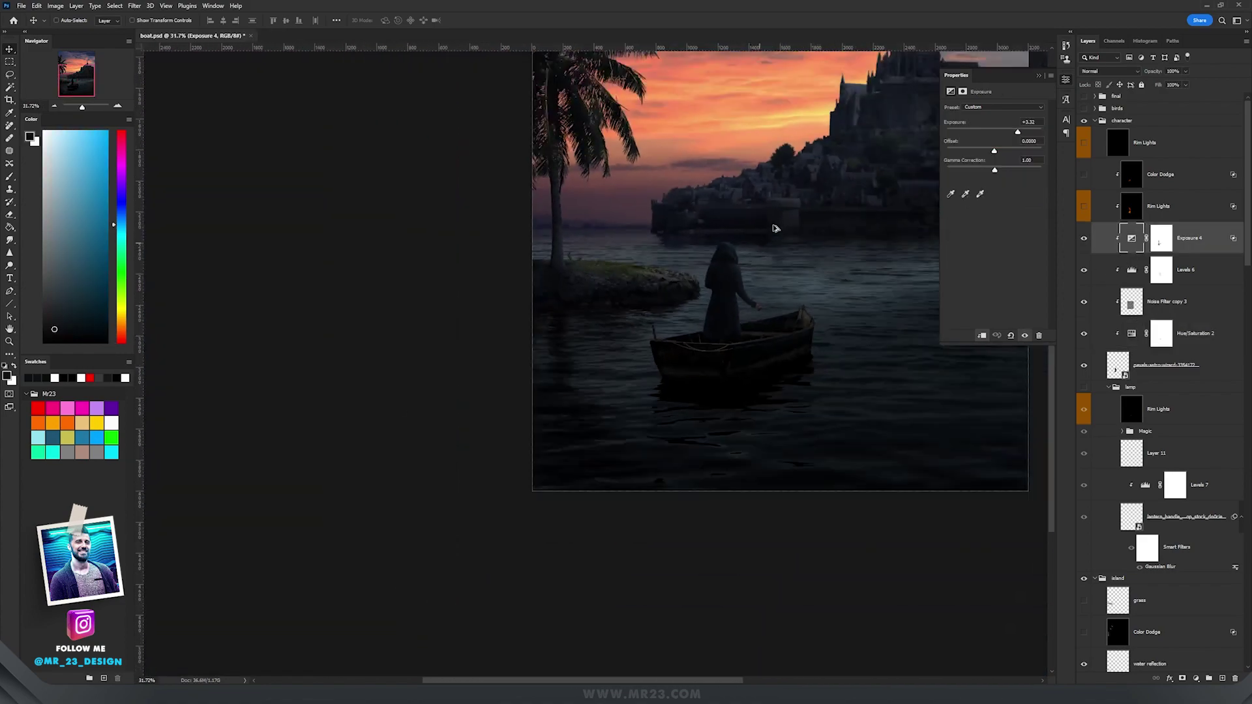
{"action": "scroll", "coordinate": [768, 235], "scroll_direction": "up", "scroll_amount": 2}
{"action": "left_click_drag", "start_coordinate": [820, 154], "coordinate": [706, 312]}
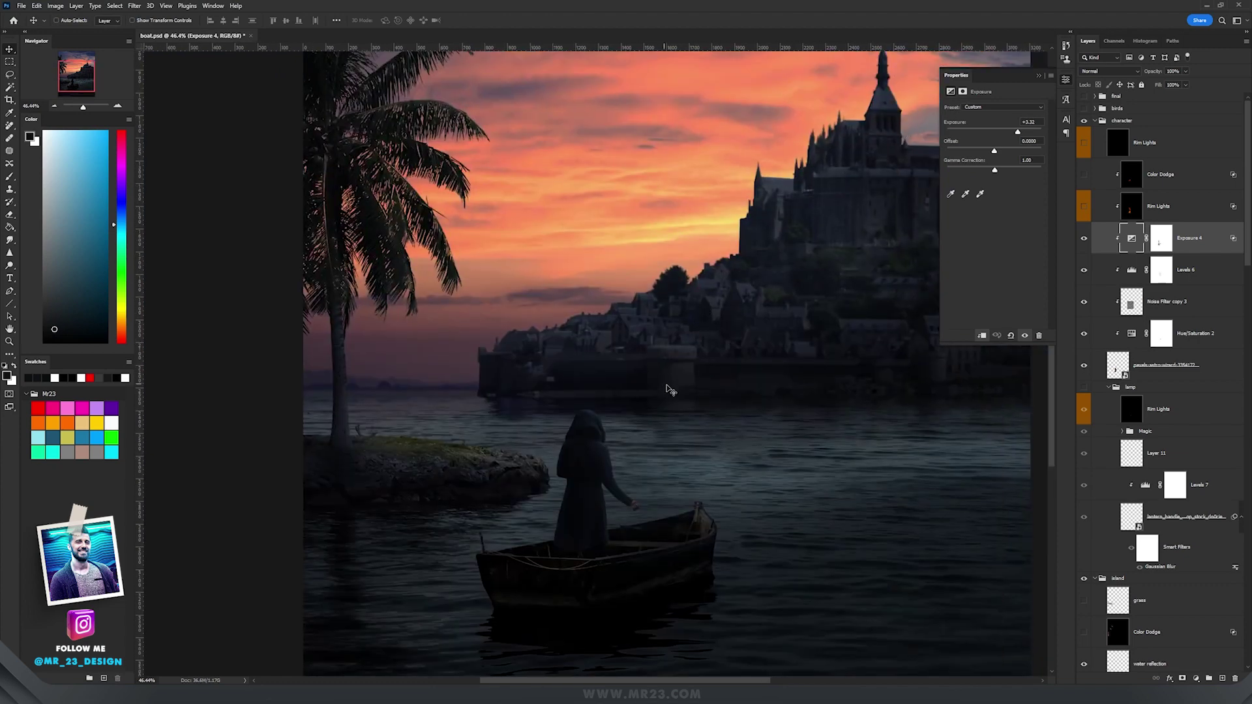
Step: Compare the woman's cloak with the Exposure 4 mask and the adjustment itself switched off and on
{"action": "scroll", "coordinate": [654, 440], "scroll_direction": "up", "scroll_amount": 5}
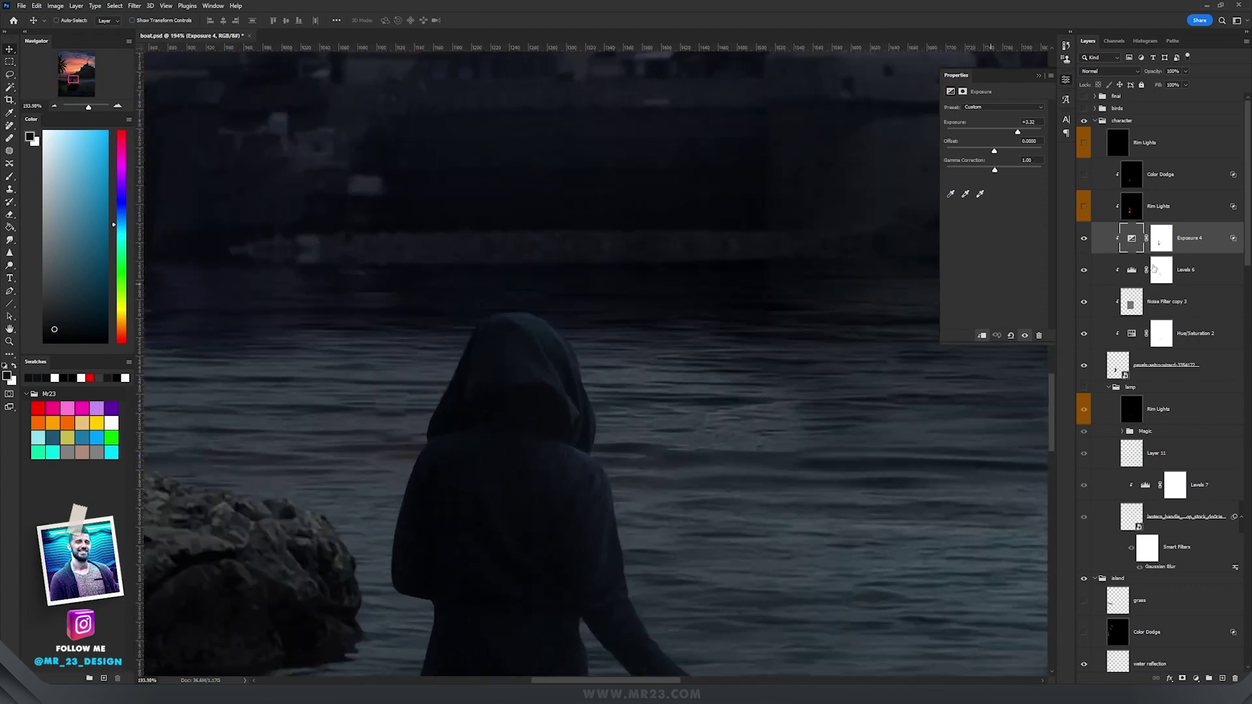
{"action": "left_click", "coordinate": [1154, 245]}
{"action": "left_click", "coordinate": [1163, 245], "text": "shift"}
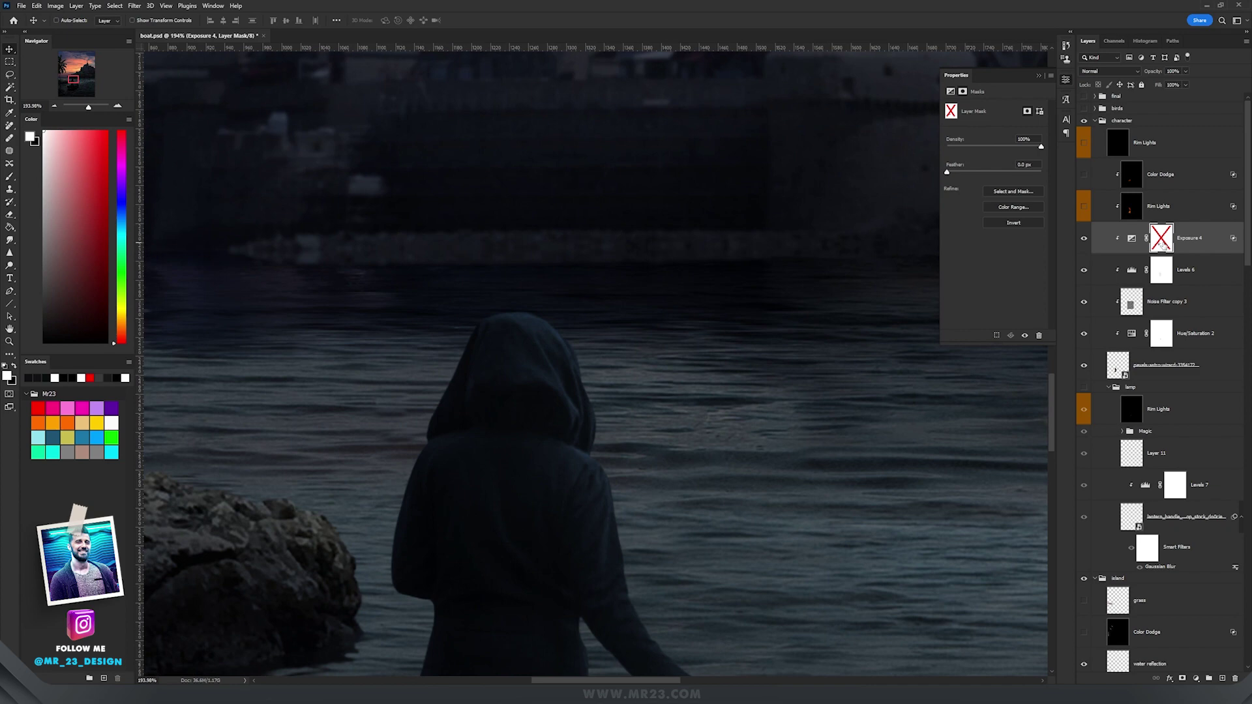
{"action": "left_click", "coordinate": [1163, 245], "text": "shift"}
{"action": "left_click", "coordinate": [1082, 241]}
{"action": "left_click", "coordinate": [1083, 241]}
{"action": "left_click", "coordinate": [1083, 241]}
{"action": "left_click", "coordinate": [1081, 242]}
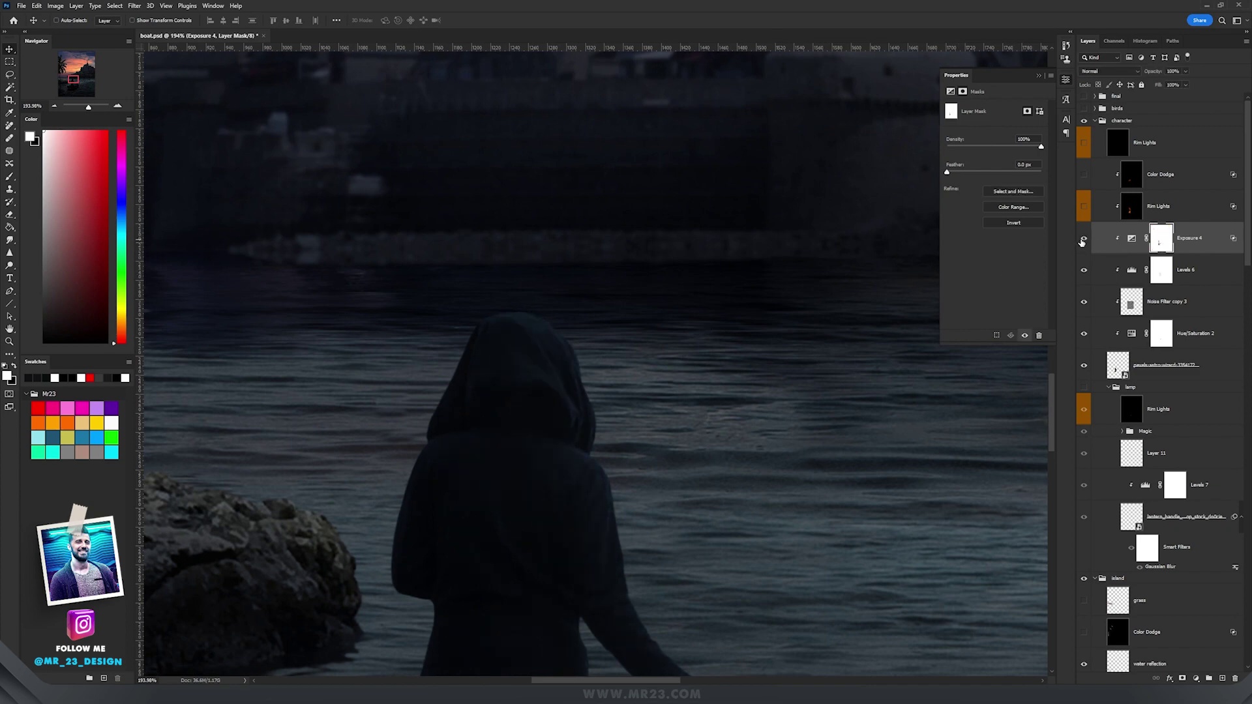
Step: Examine the boat, the woman standing in it and the dark water below the hull
{"action": "scroll", "coordinate": [542, 374], "scroll_direction": "up", "scroll_amount": 1}
{"action": "scroll", "coordinate": [541, 374], "scroll_direction": "down", "scroll_amount": 3}
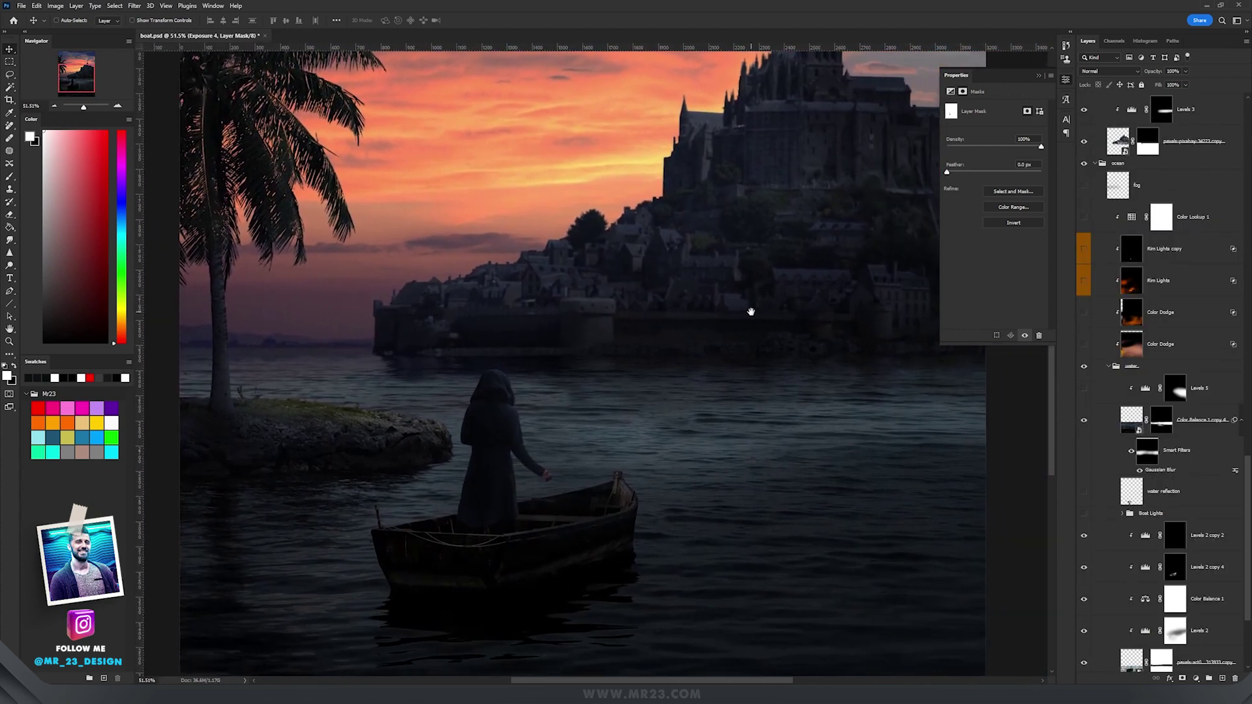
{"action": "scroll", "coordinate": [591, 450], "scroll_direction": "up", "scroll_amount": 5}
{"action": "left_click_drag", "start_coordinate": [591, 450], "coordinate": [647, 355]}
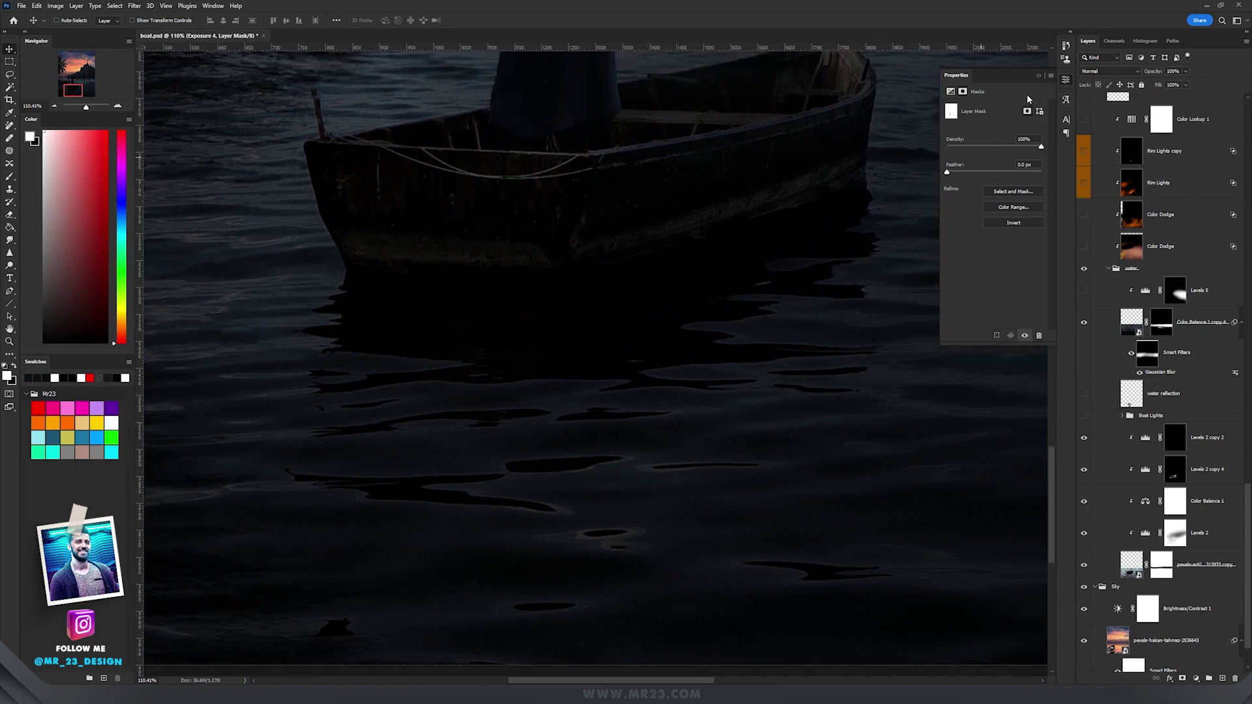
{"action": "left_click", "coordinate": [1038, 77]}
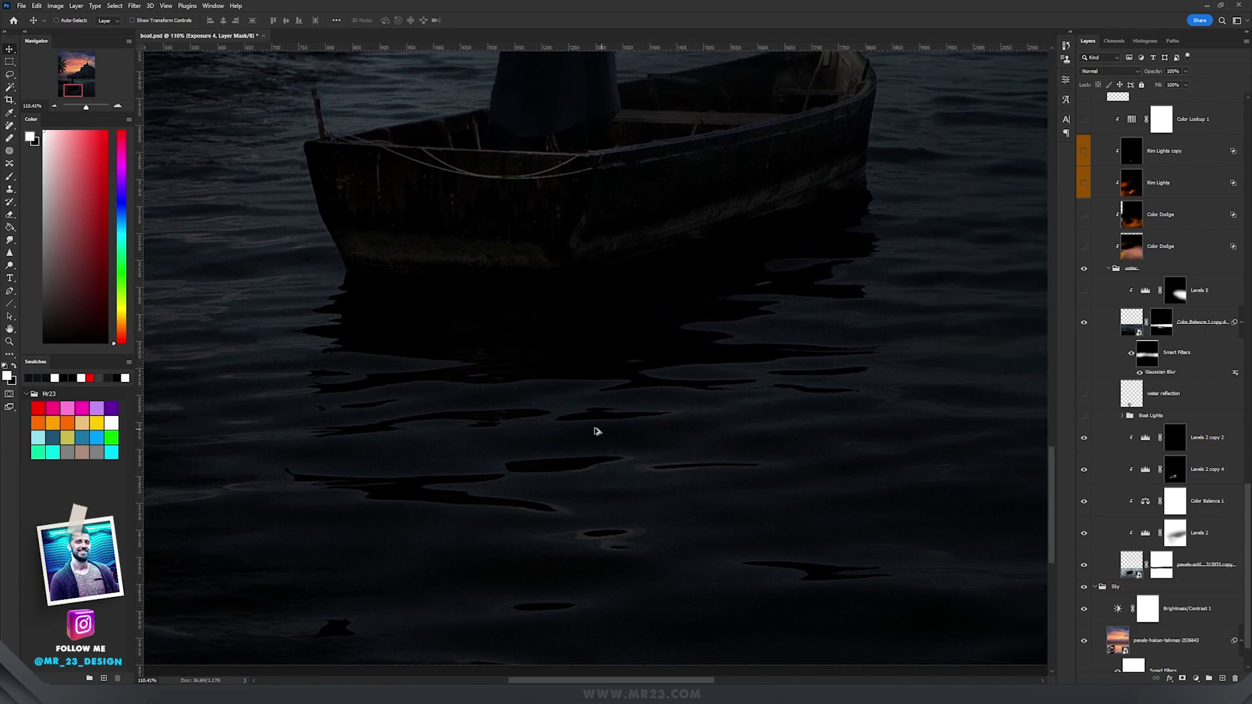
{"action": "scroll", "coordinate": [721, 313], "scroll_direction": "down", "scroll_amount": 1}
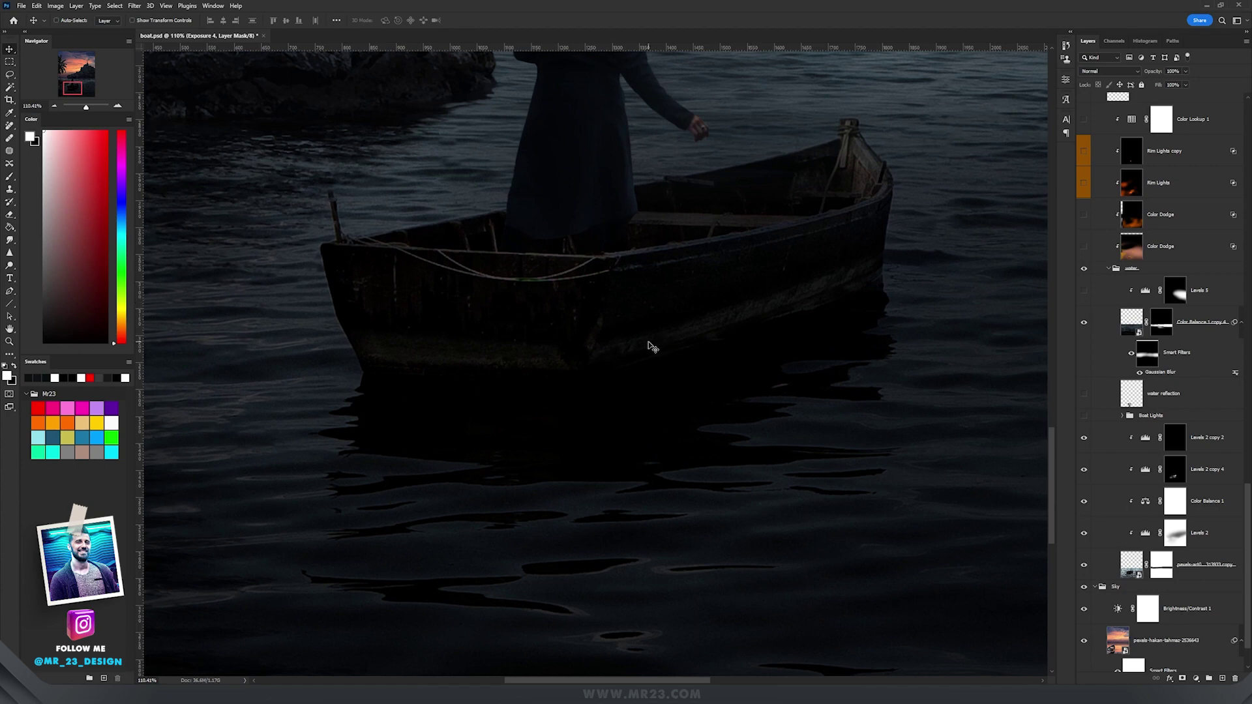
{"action": "scroll", "coordinate": [652, 346], "scroll_direction": "down", "scroll_amount": 1}
{"action": "left_click_drag", "start_coordinate": [650, 257], "coordinate": [651, 355]}
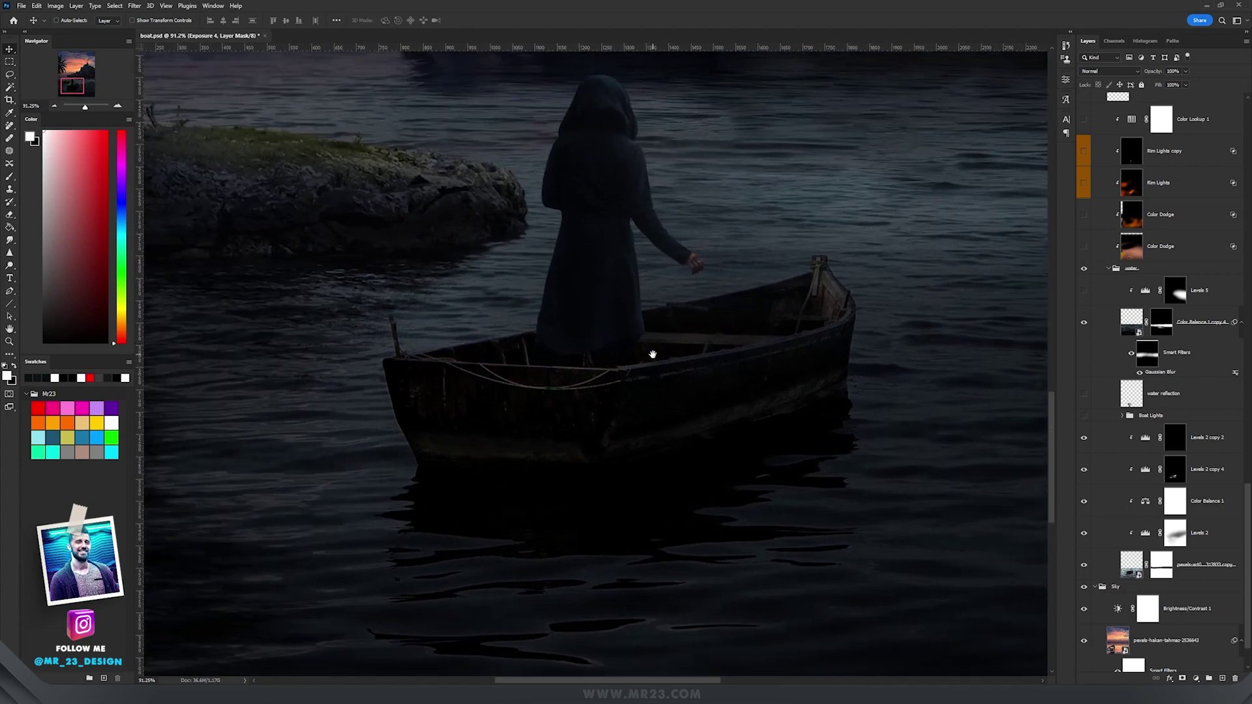
{"action": "left_click_drag", "start_coordinate": [636, 422], "coordinate": [637, 377]}
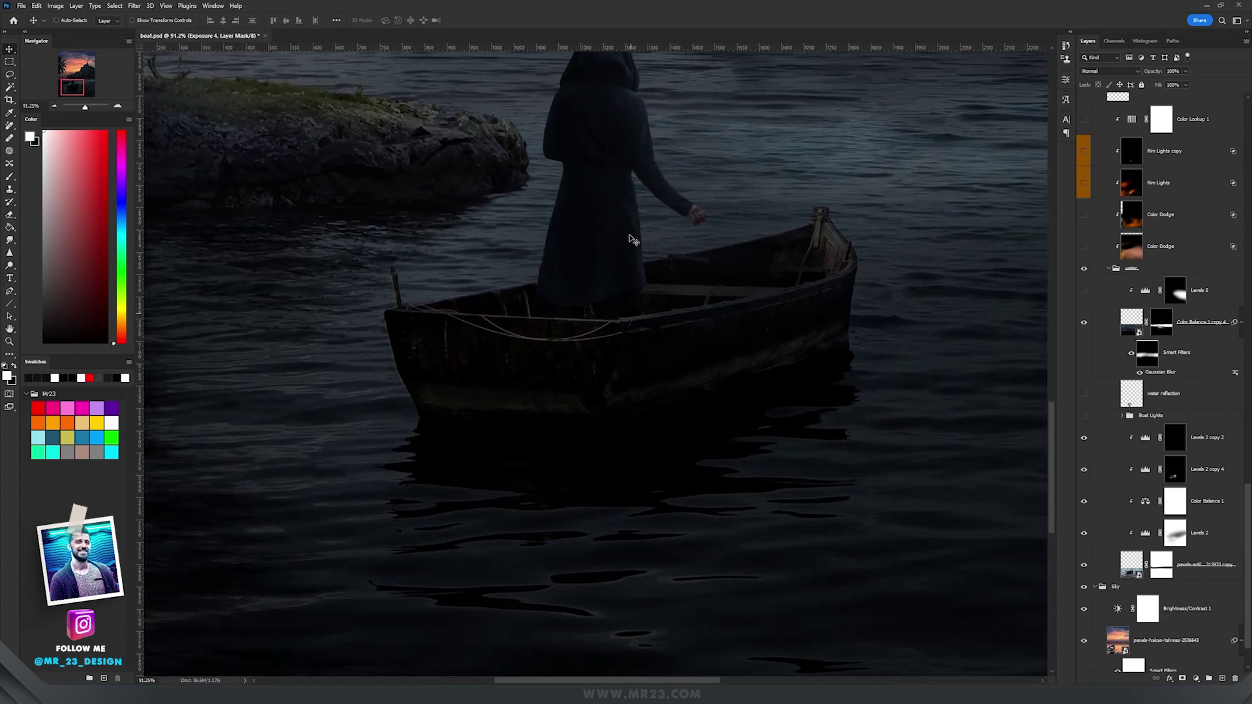
{"action": "scroll", "coordinate": [578, 526], "scroll_direction": "up", "scroll_amount": 3}
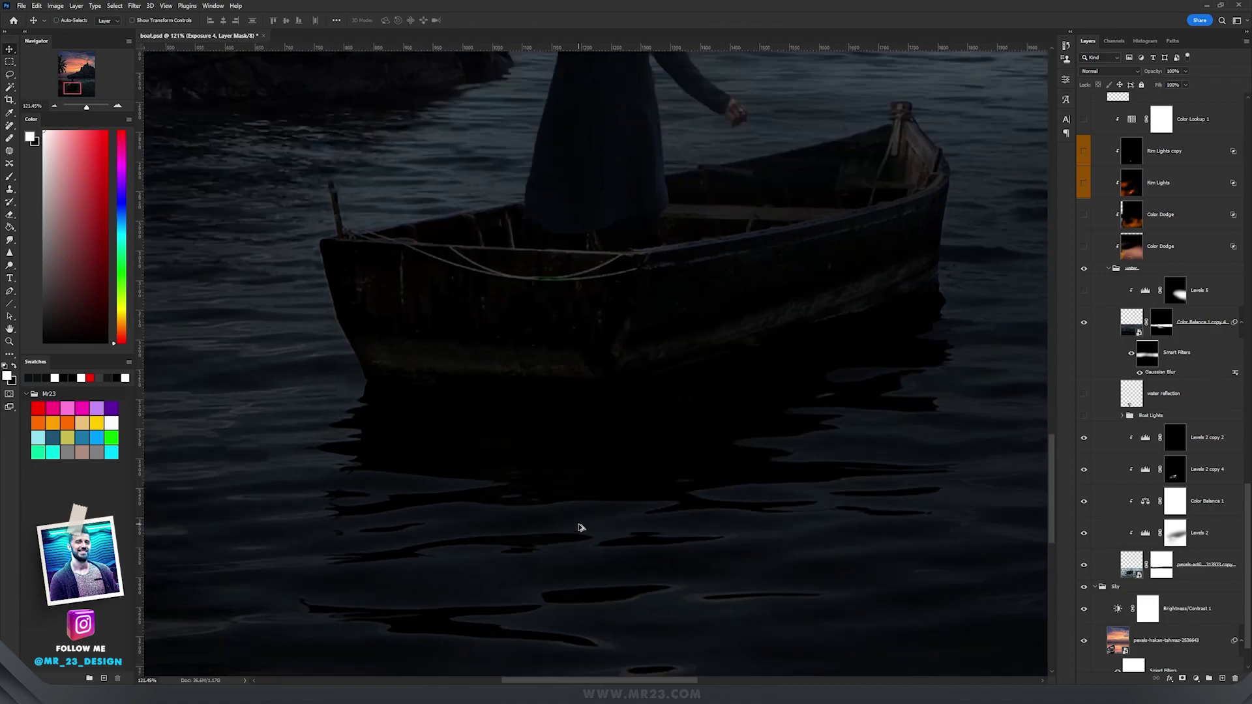
{"action": "scroll", "coordinate": [578, 525], "scroll_direction": "down", "scroll_amount": 3}
Step: Turn on the water reflection layer to add the woman's reflection below the boat and inspect it
{"action": "left_click", "coordinate": [1153, 397]}
{"action": "left_click", "coordinate": [1084, 393]}
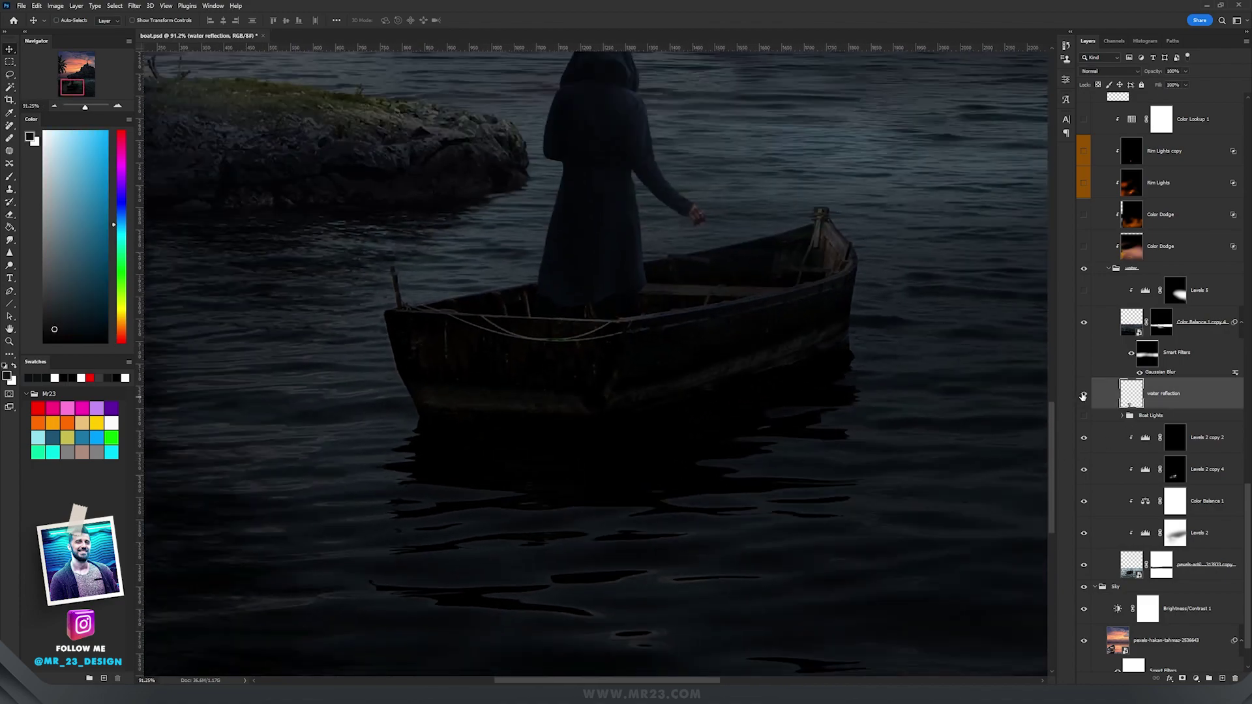
{"action": "scroll", "coordinate": [453, 368], "scroll_direction": "up", "scroll_amount": 3}
{"action": "left_click_drag", "start_coordinate": [619, 384], "coordinate": [659, 298]}
{"action": "left_click_drag", "start_coordinate": [729, 484], "coordinate": [776, 444]}
{"action": "scroll", "coordinate": [662, 461], "scroll_direction": "down", "scroll_amount": 4}
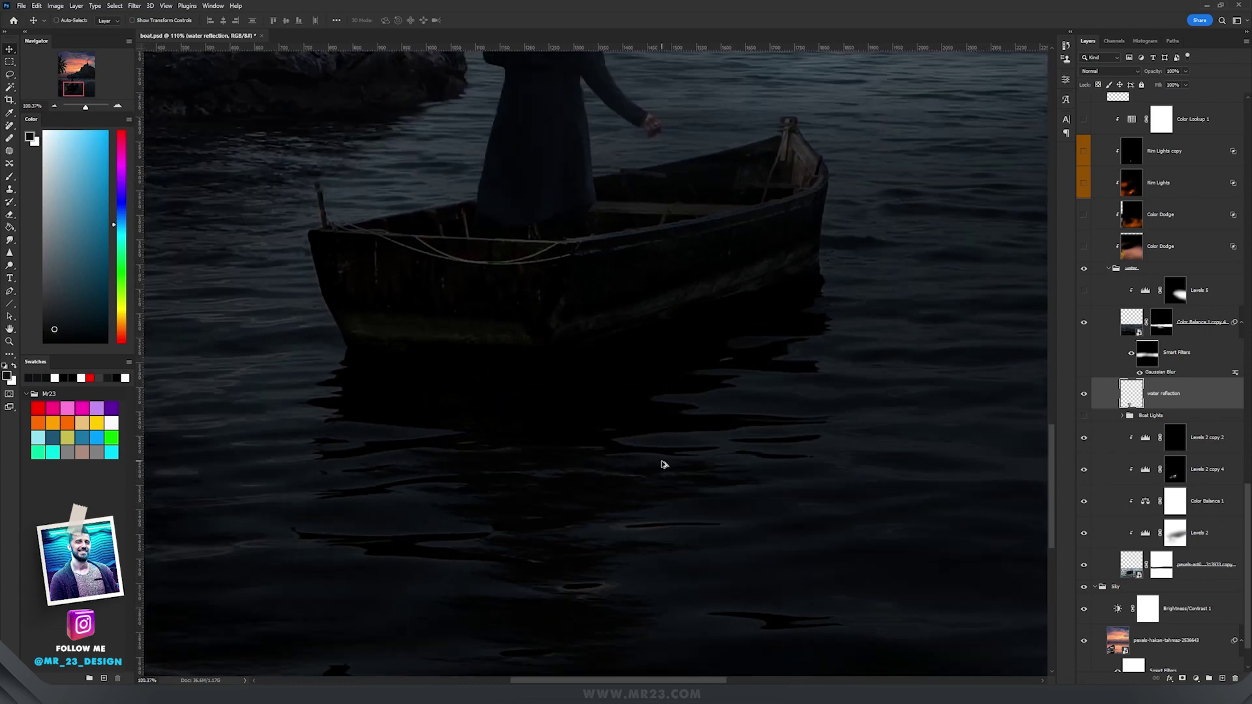
{"action": "left_click_drag", "start_coordinate": [634, 210], "coordinate": [638, 318]}
{"action": "left_click_drag", "start_coordinate": [691, 448], "coordinate": [684, 476]}
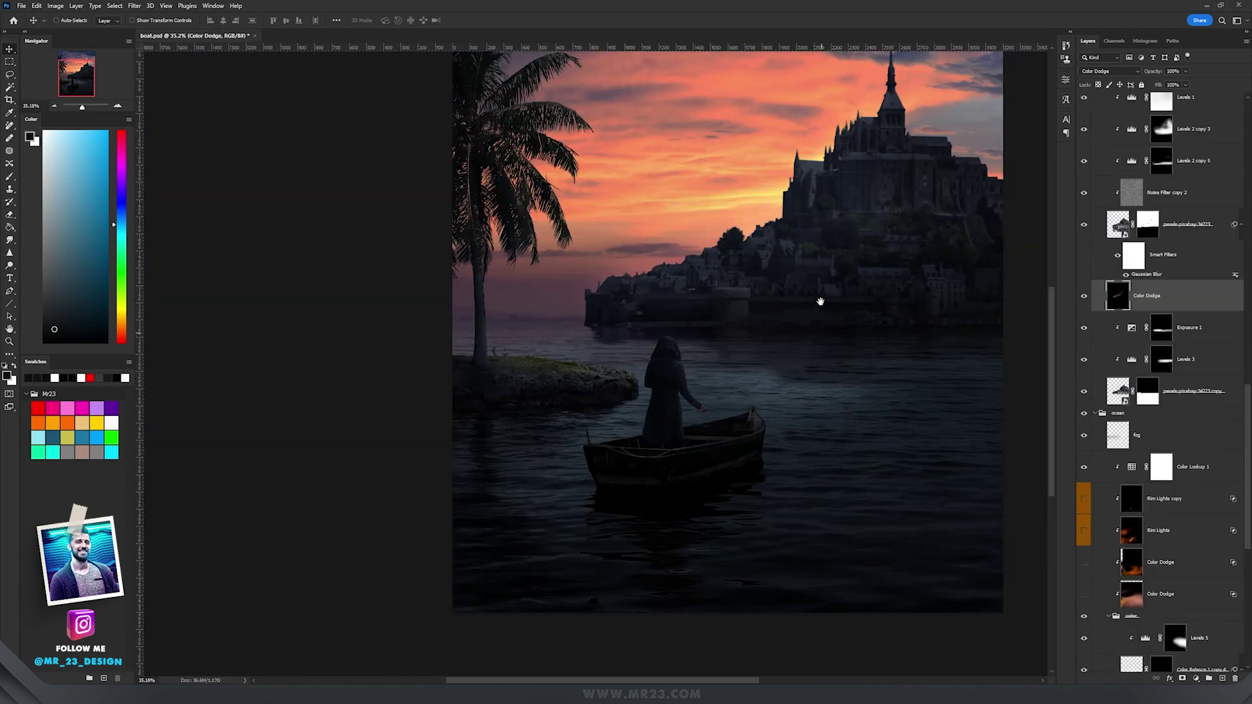
Step: Check the castle, island and boat against the sunset sky and select the water group
{"action": "scroll", "coordinate": [819, 298], "scroll_direction": "up", "scroll_amount": 2}
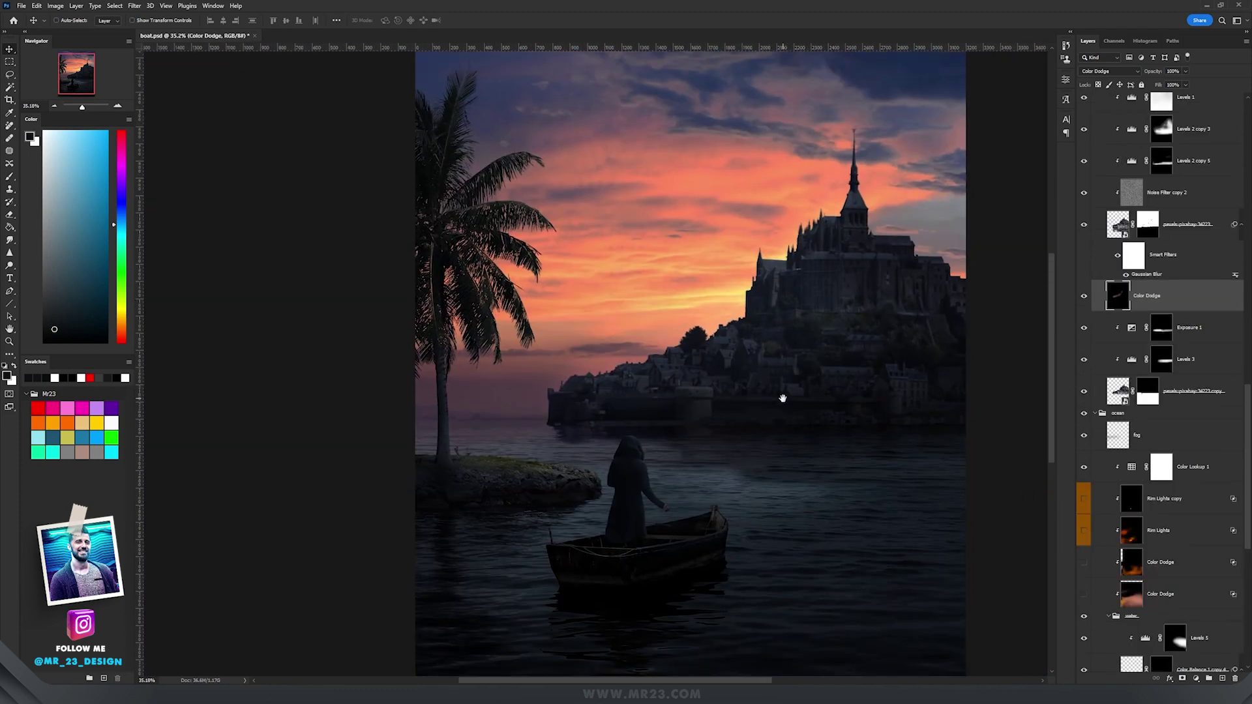
{"action": "scroll", "coordinate": [721, 273], "scroll_direction": "up", "scroll_amount": 3}
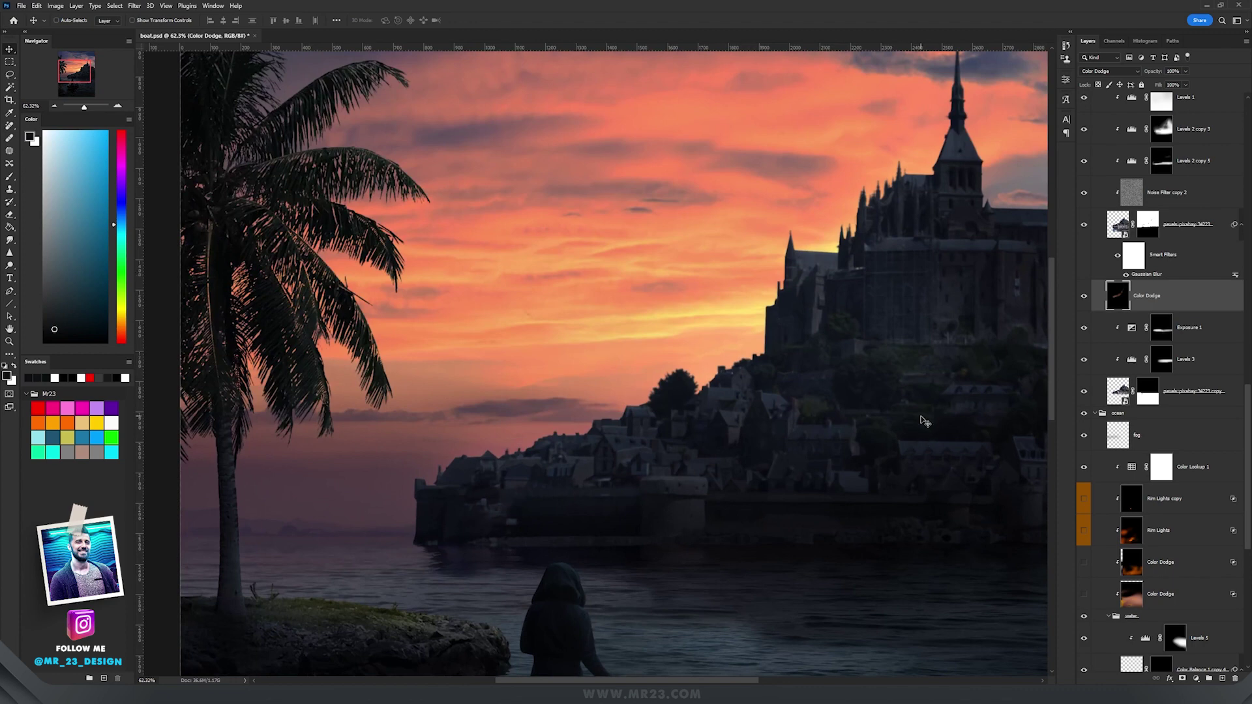
{"action": "scroll", "coordinate": [870, 418], "scroll_direction": "down", "scroll_amount": 2}
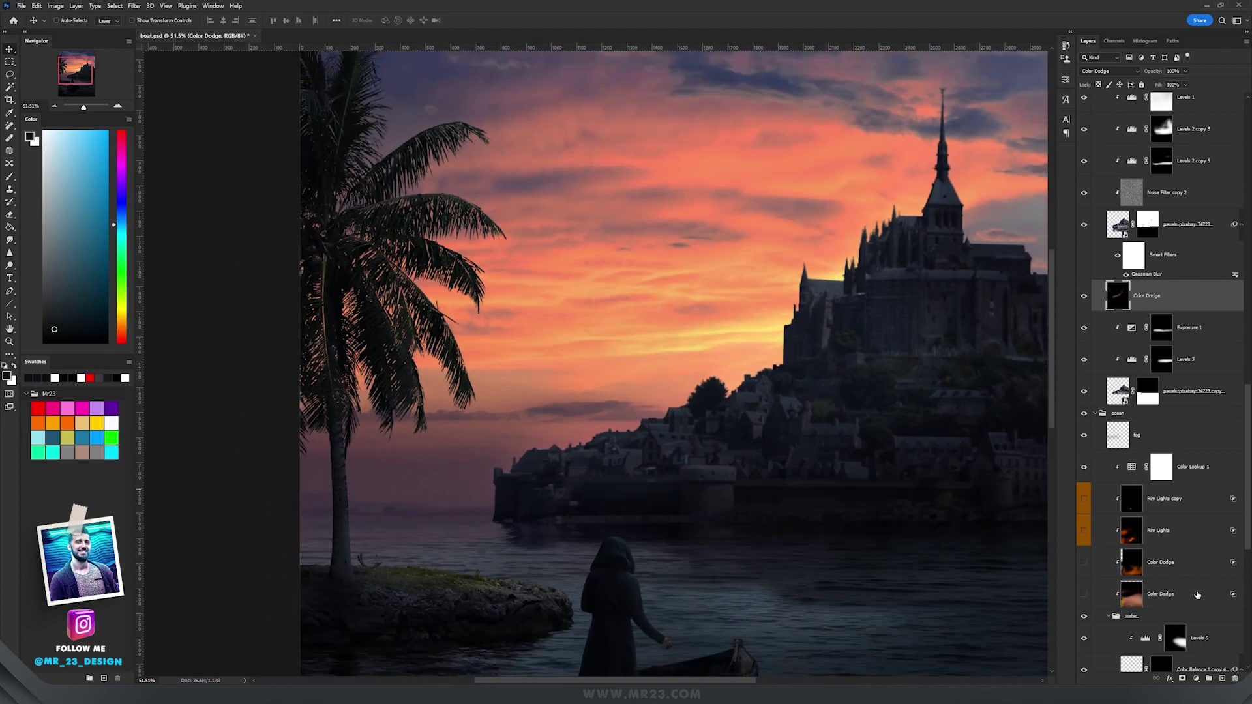
{"action": "left_click", "coordinate": [1187, 617]}
{"action": "left_click_drag", "start_coordinate": [606, 339], "coordinate": [560, 224]}
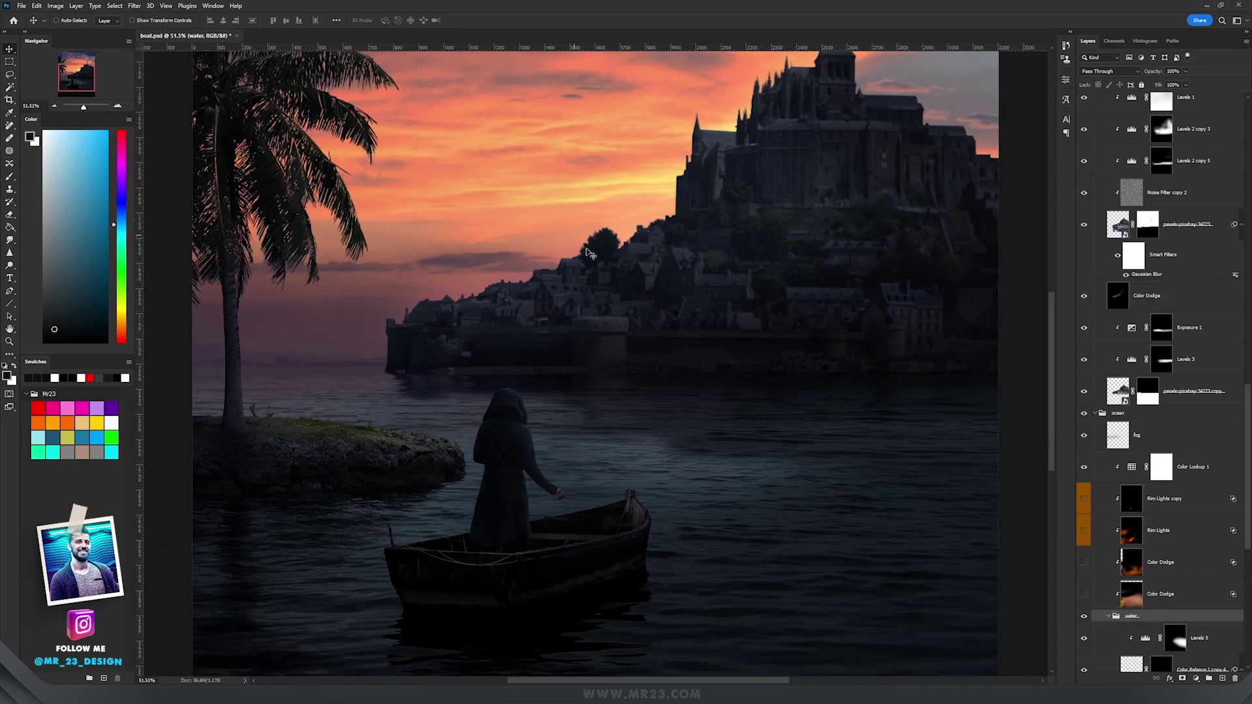
Step: Add a new layer above the water group, fill it with black and set its blend mode to Color Dodge
{"action": "scroll", "coordinate": [602, 280], "scroll_direction": "down", "scroll_amount": 3}
{"action": "scroll", "coordinate": [592, 328], "scroll_direction": "up", "scroll_amount": 8}
{"action": "scroll", "coordinate": [591, 326], "scroll_direction": "down", "scroll_amount": 6}
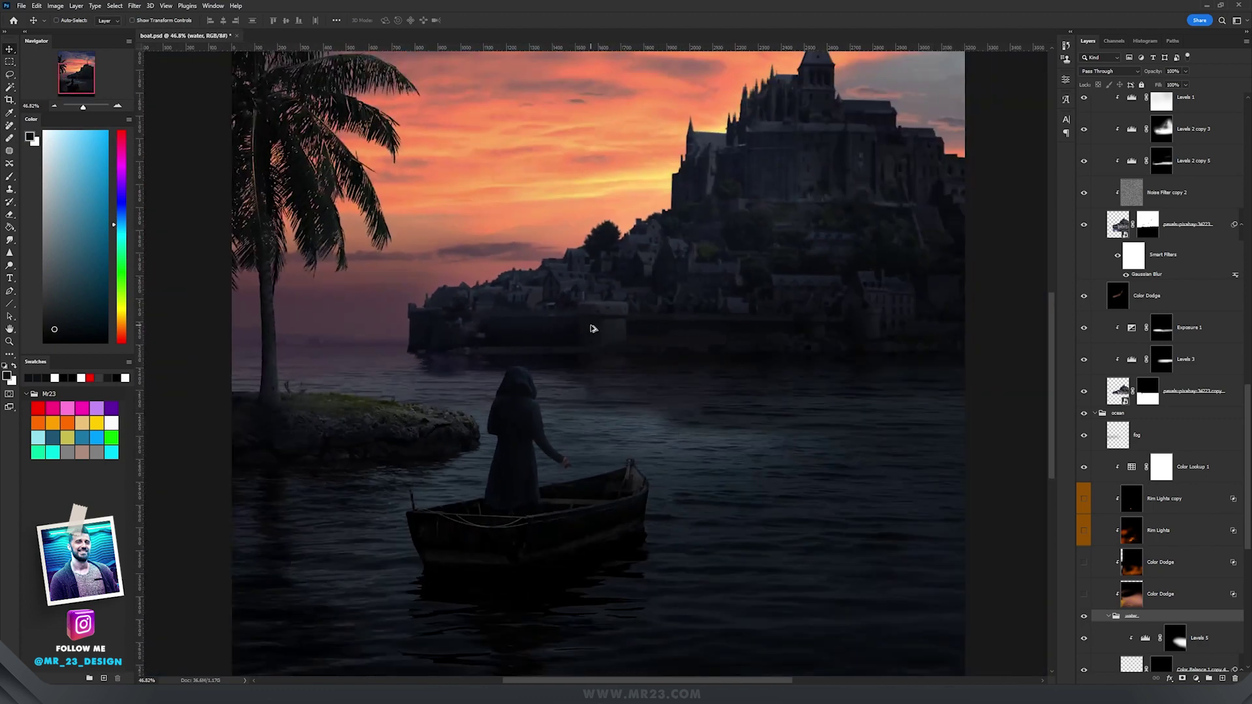
{"action": "left_click_drag", "start_coordinate": [680, 230], "coordinate": [736, 285]}
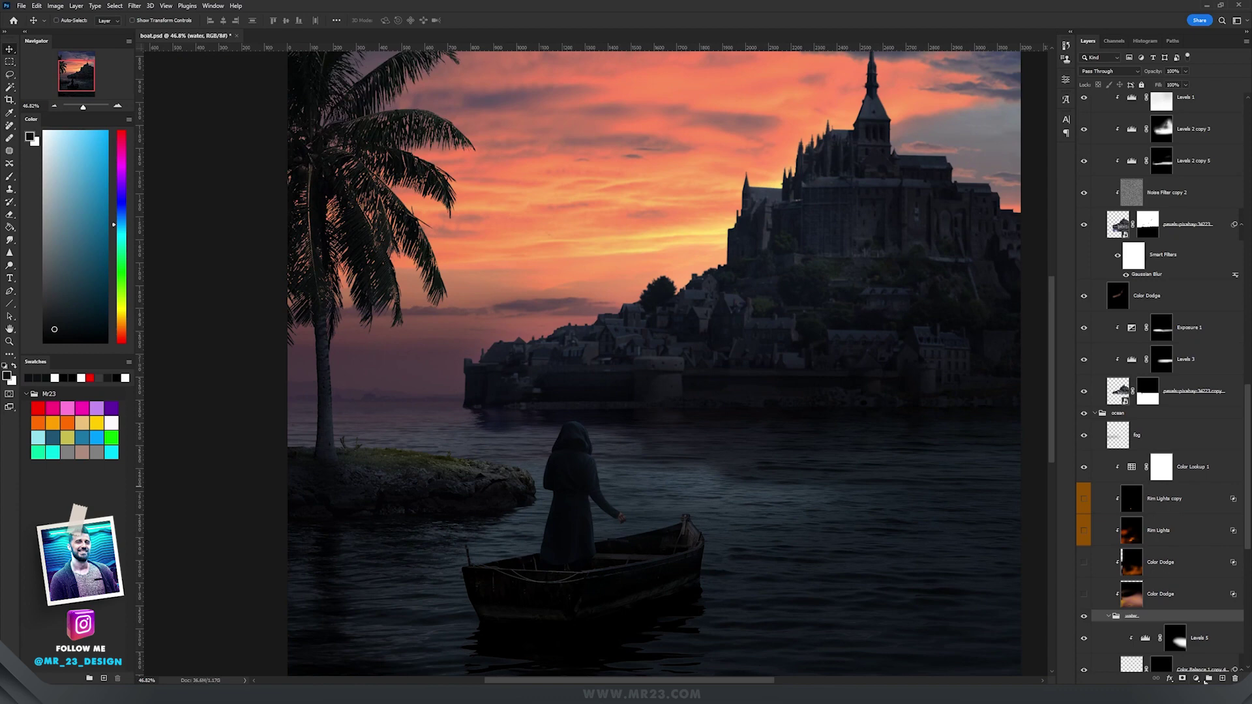
{"action": "left_click", "coordinate": [1223, 680]}
{"action": "key", "text": "g"}
{"action": "key", "text": "d"}
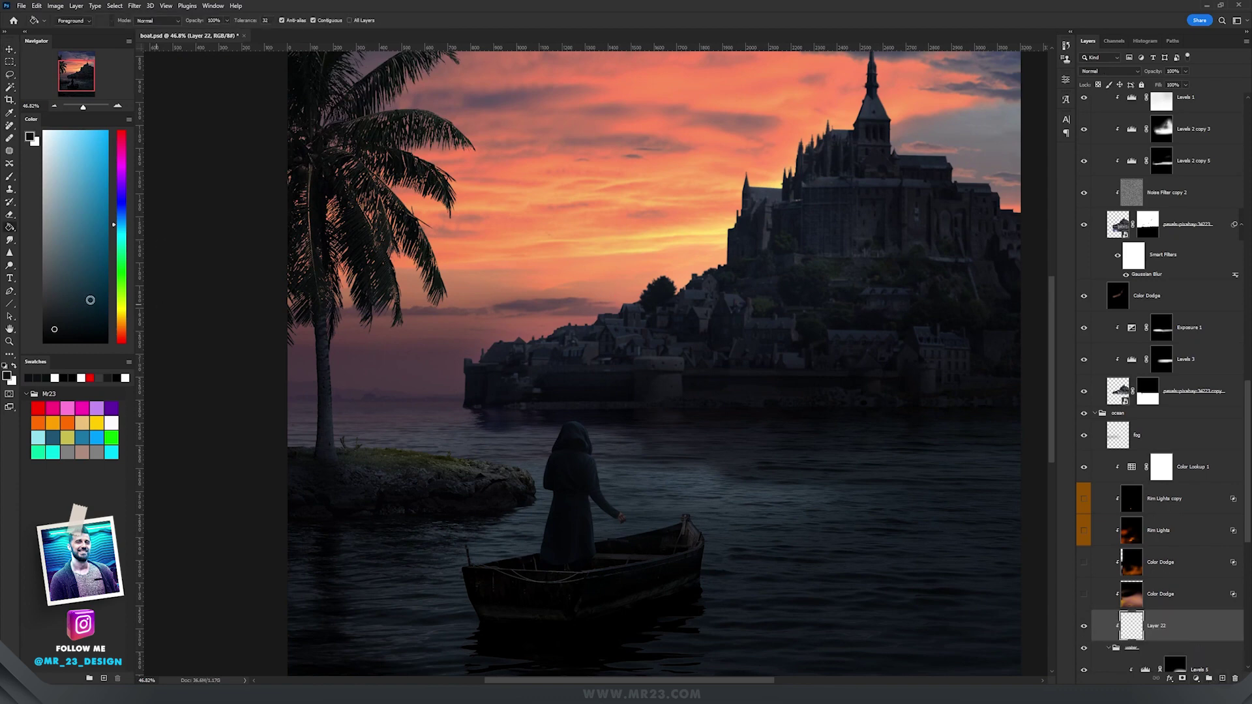
{"action": "left_click", "coordinate": [651, 363]}
{"action": "key", "text": "v"}
{"action": "left_click", "coordinate": [1111, 71]}
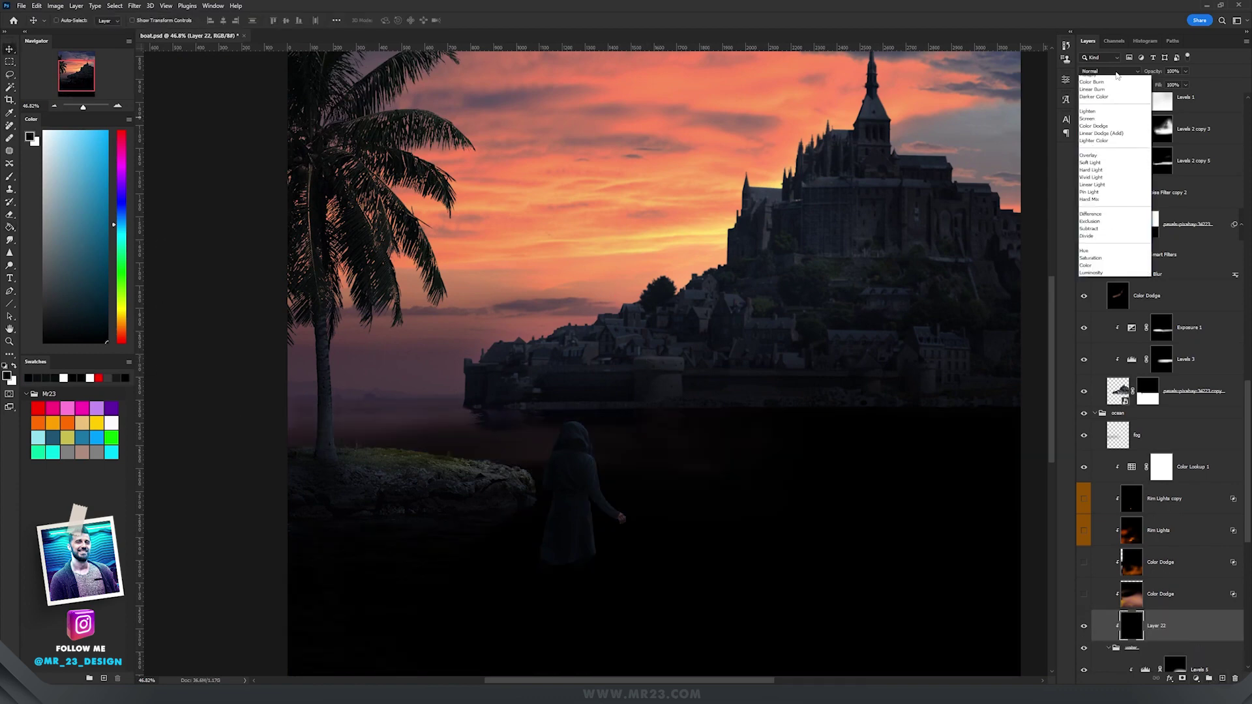
{"action": "left_click", "coordinate": [1102, 159]}
Step: Choose a large soft brush, sample orange from the sunset sky and paint at 1% flow over the water beside the boat
{"action": "left_click_drag", "start_coordinate": [754, 495], "coordinate": [691, 367]}
{"action": "key", "text": "b"}
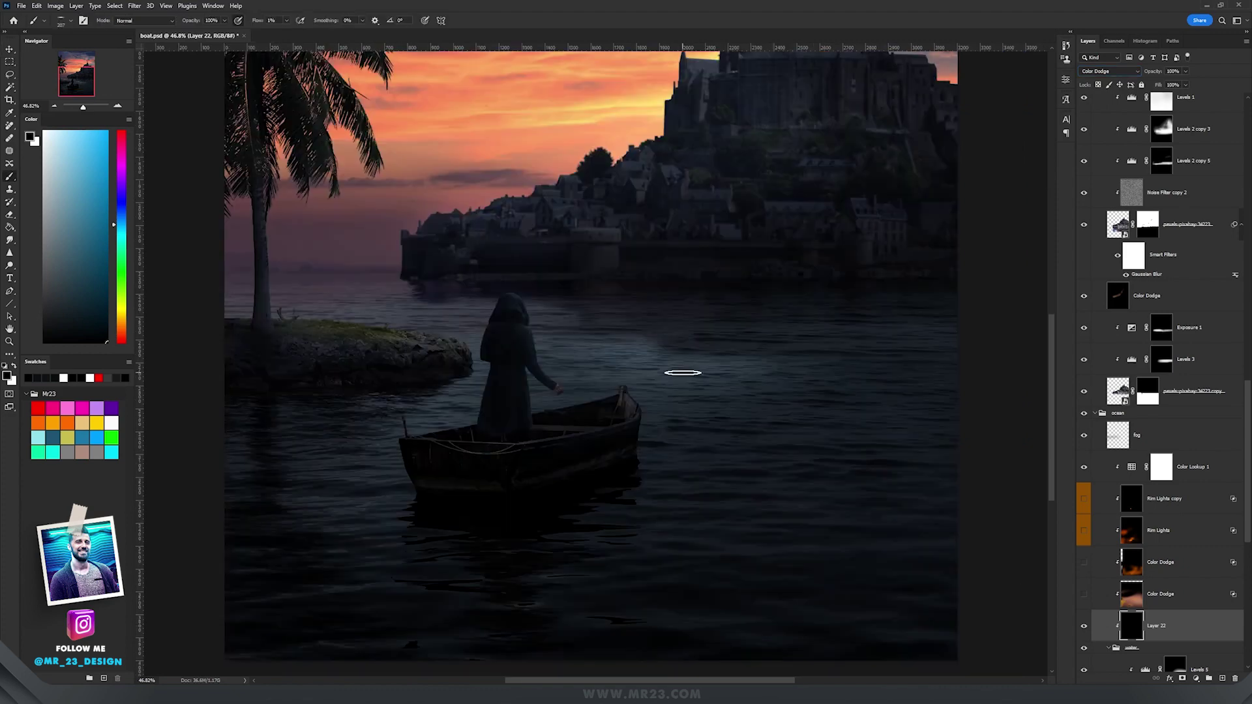
{"action": "right_click", "coordinate": [623, 336]}
{"action": "double_click", "coordinate": [662, 297]}
{"action": "left_click_drag", "start_coordinate": [663, 292], "coordinate": [658, 337]}
{"action": "left_click", "coordinate": [589, 108], "text": "alt"}
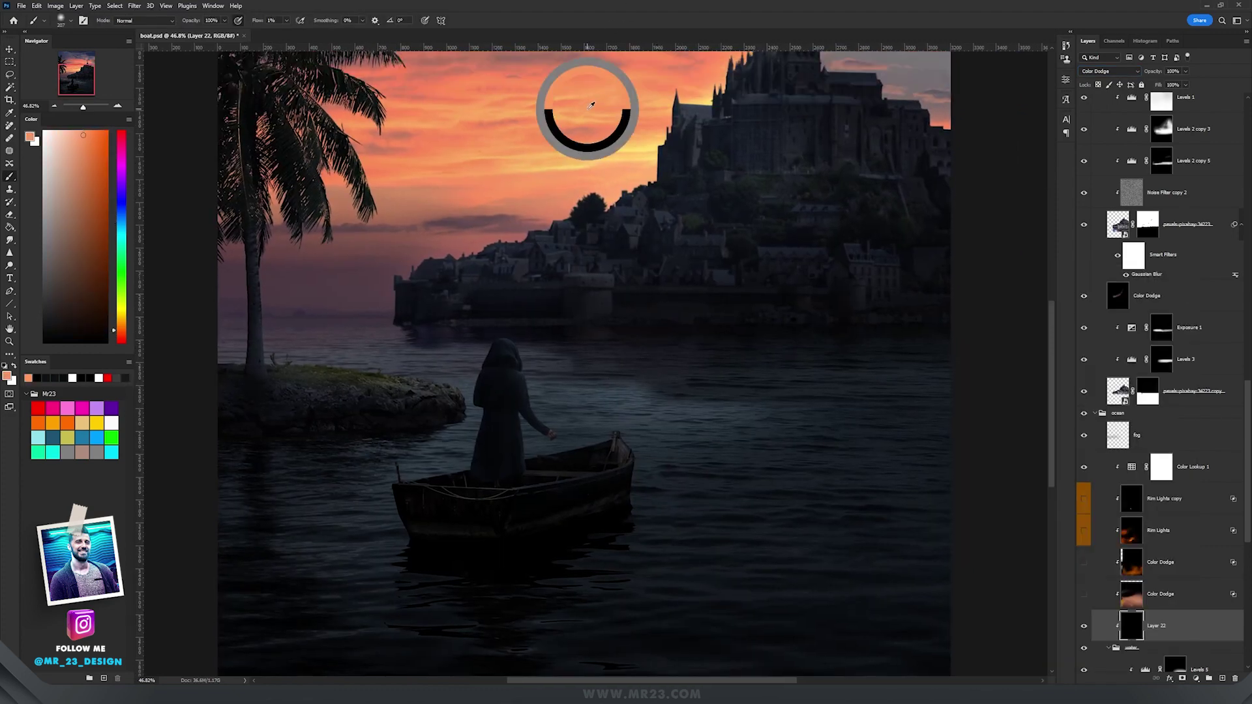
{"action": "left_click_drag", "start_coordinate": [682, 307], "coordinate": [708, 314]}
{"action": "mouse_move", "coordinate": [589, 393]}
{"action": "left_mouse_down"}
{"action": "mouse_move", "coordinate": [730, 412]}
{"action": "mouse_move", "coordinate": [644, 416]}
{"action": "mouse_move", "coordinate": [688, 424]}
{"action": "mouse_move", "coordinate": [746, 416]}
{"action": "mouse_move", "coordinate": [644, 411]}
{"action": "left_mouse_up"}
{"action": "mouse_move", "coordinate": [721, 432]}
{"action": "left_mouse_down"}
{"action": "mouse_move", "coordinate": [694, 423]}
{"action": "mouse_move", "coordinate": [708, 399]}
{"action": "left_mouse_up"}
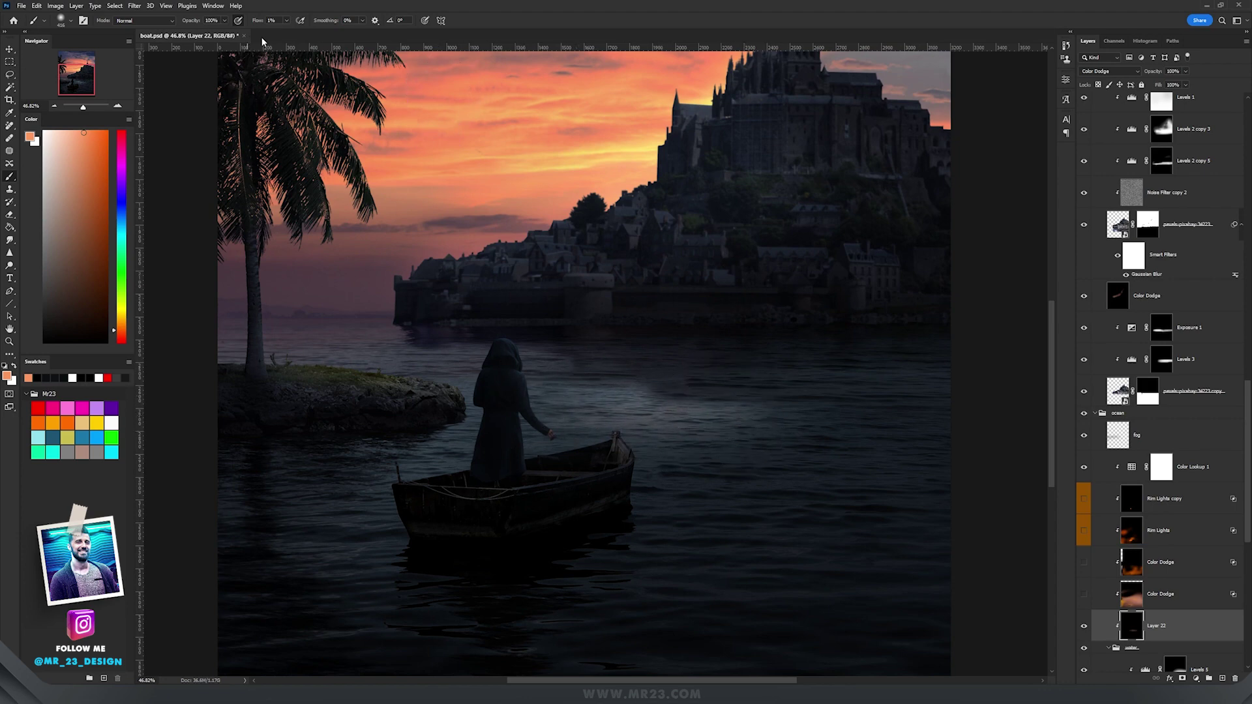
Step: Set the brush flow to 10% and paint warm sunset reflections on the water beside the boat and behind the island
{"action": "left_click_drag", "start_coordinate": [286, 20], "coordinate": [289, 30]}
{"action": "mouse_move", "coordinate": [639, 424]}
{"action": "left_mouse_down"}
{"action": "mouse_move", "coordinate": [718, 405]}
{"action": "mouse_move", "coordinate": [749, 447]}
{"action": "left_mouse_up"}
{"action": "mouse_move", "coordinate": [670, 535]}
{"action": "left_mouse_down"}
{"action": "mouse_move", "coordinate": [657, 590]}
{"action": "mouse_move", "coordinate": [674, 569]}
{"action": "left_mouse_up"}
{"action": "mouse_move", "coordinate": [646, 411]}
{"action": "left_mouse_down"}
{"action": "mouse_move", "coordinate": [478, 361]}
{"action": "mouse_move", "coordinate": [355, 367]}
{"action": "left_mouse_up"}
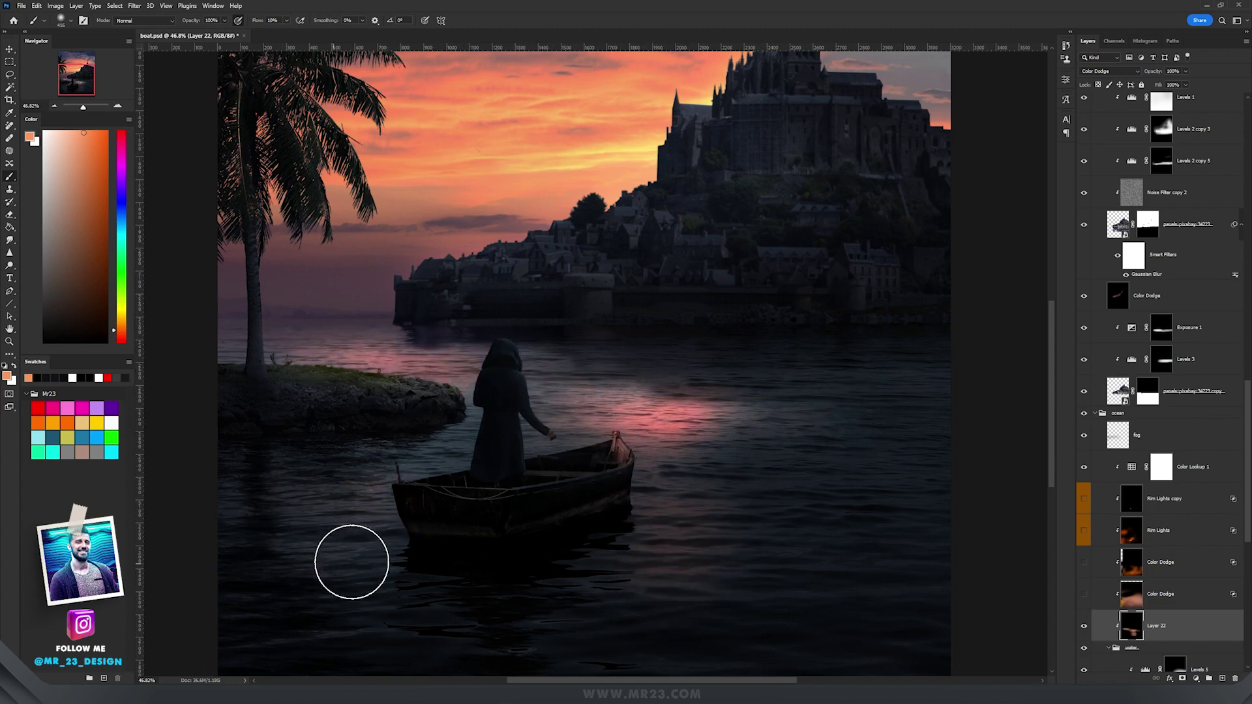
{"action": "mouse_move", "coordinate": [612, 372]}
{"action": "left_mouse_down"}
{"action": "mouse_move", "coordinate": [756, 481]}
{"action": "mouse_move", "coordinate": [674, 587]}
{"action": "mouse_move", "coordinate": [710, 436]}
{"action": "mouse_move", "coordinate": [645, 394]}
{"action": "left_mouse_up"}
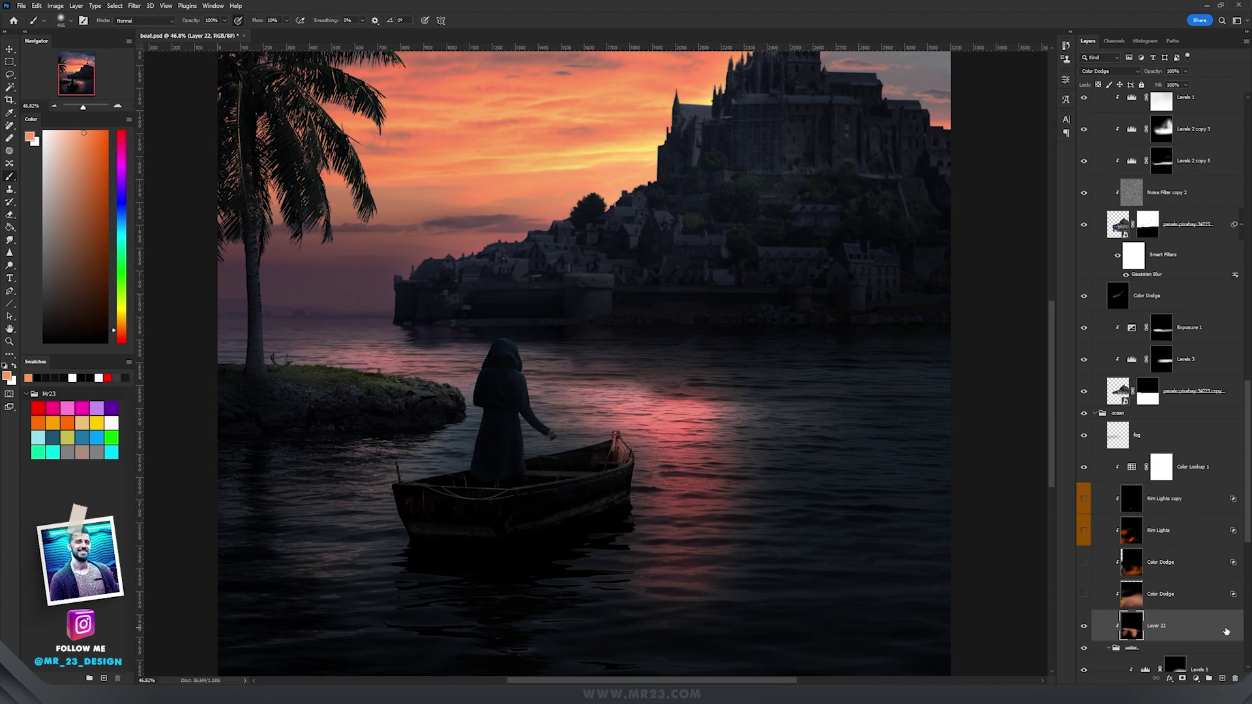
Step: Set the painted glow layer's Blend If to Gray and split the Underlying Layer shadow slider to keep the glow off dark water
{"action": "double_click", "coordinate": [1225, 631]}
{"action": "left_click_drag", "start_coordinate": [440, 277], "coordinate": [574, 221]}
{"action": "left_click", "coordinate": [521, 370]}
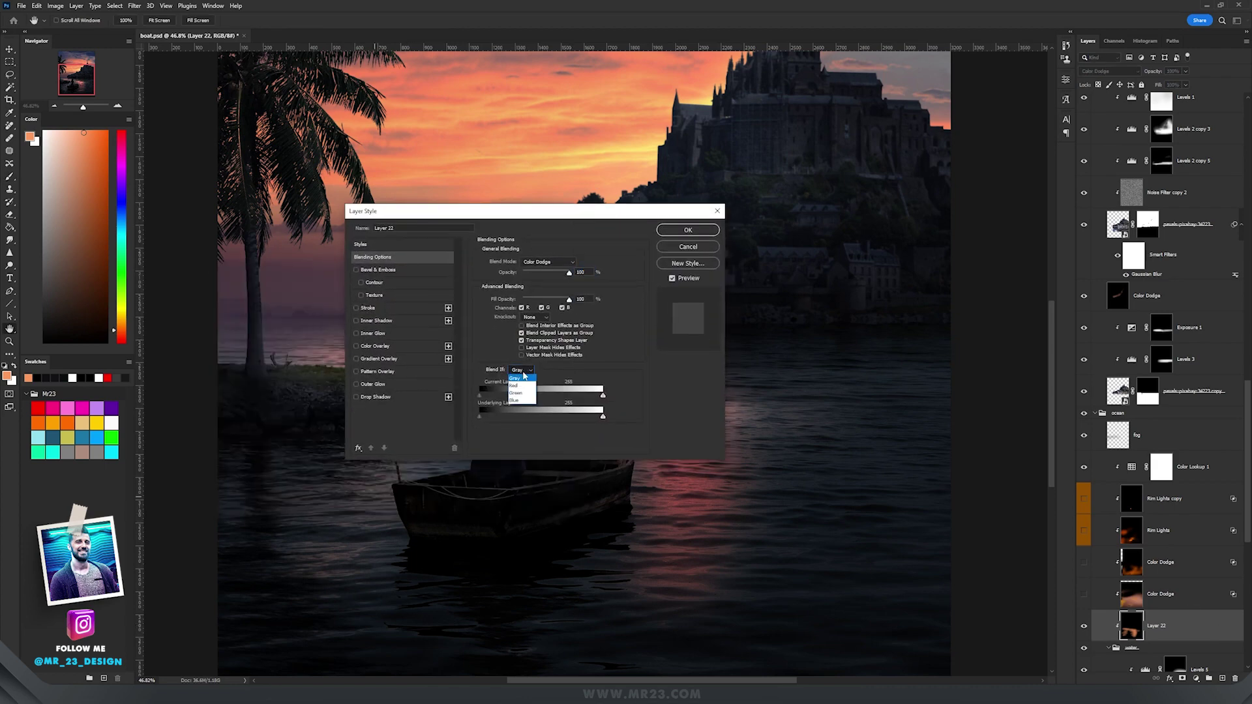
{"action": "left_click", "coordinate": [518, 377]}
{"action": "key", "text": "alt"}
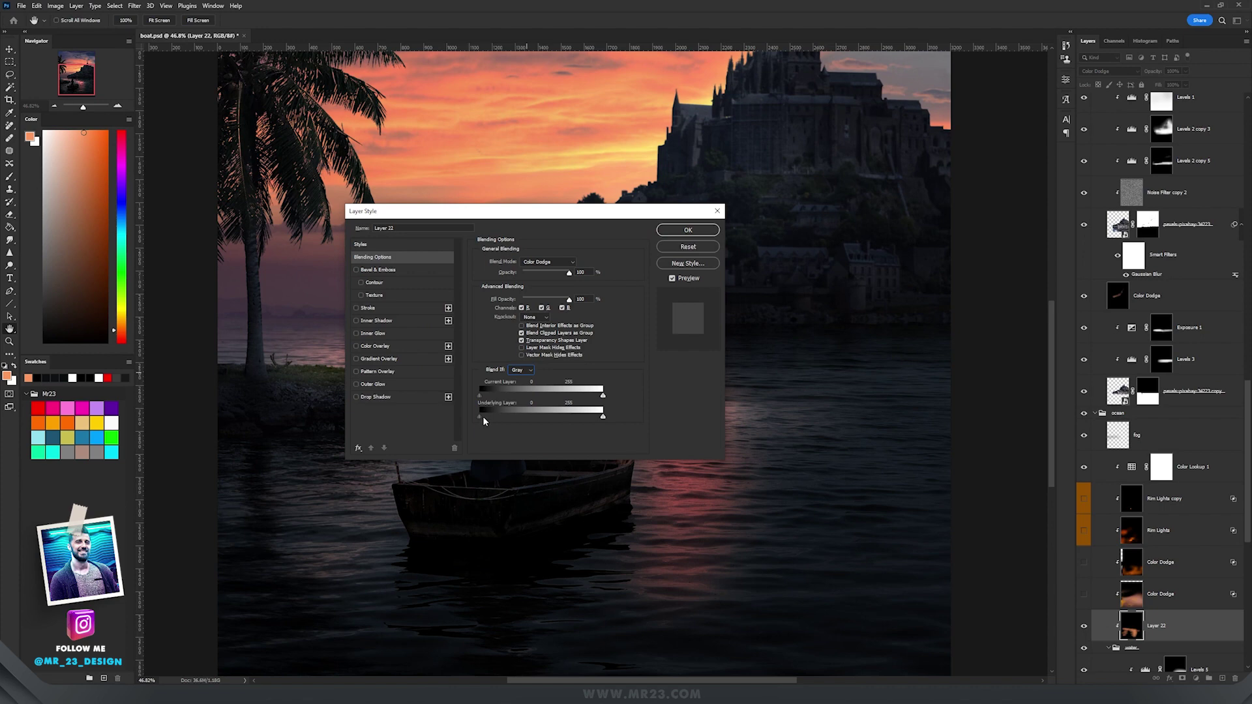
{"action": "left_click_drag", "start_coordinate": [492, 419], "coordinate": [521, 421]}
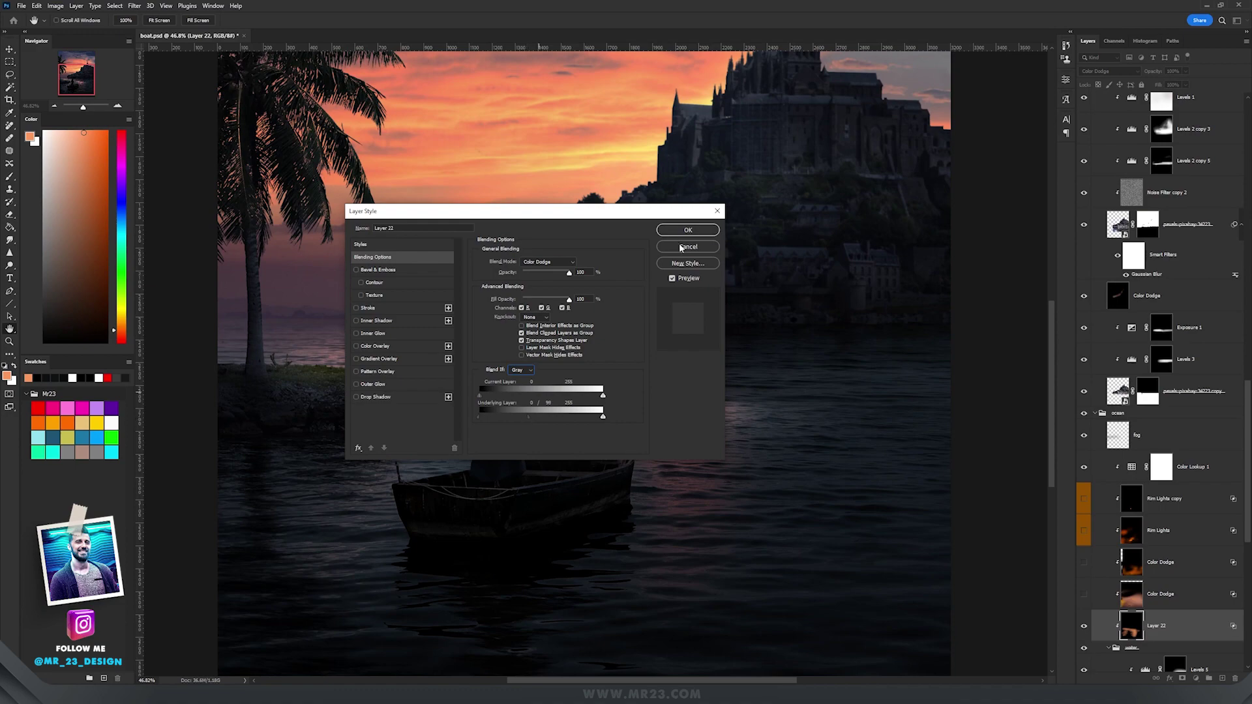
{"action": "left_click", "coordinate": [688, 230]}
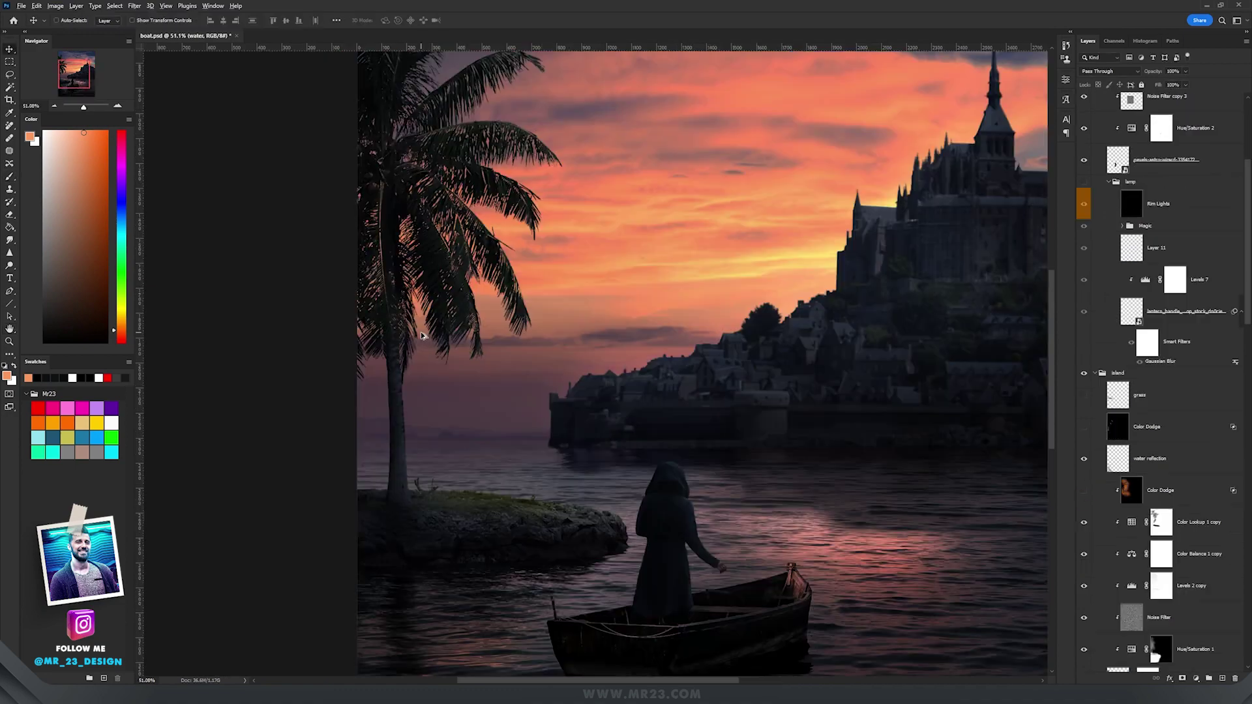
Step: Turn on both Color Dodge layers in the island group to add warm light to the rocks and palm trunk
{"action": "scroll", "coordinate": [698, 480], "scroll_direction": "up", "scroll_amount": 3}
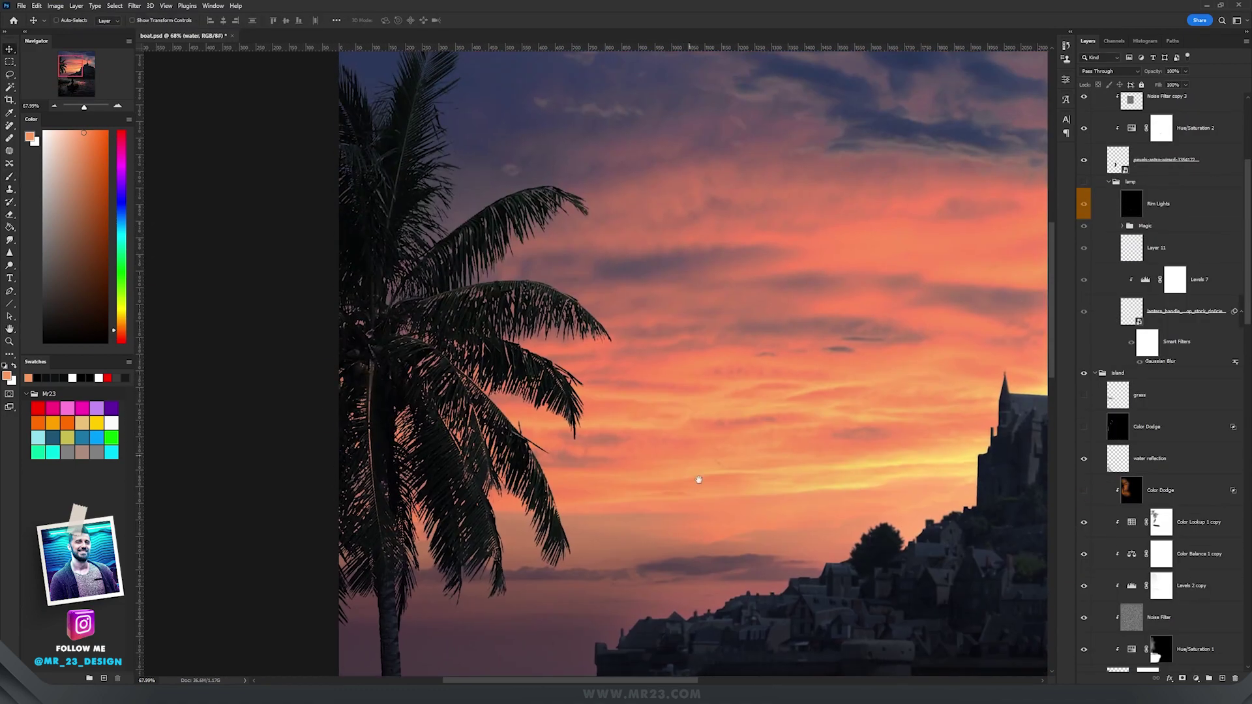
{"action": "left_click_drag", "start_coordinate": [698, 480], "coordinate": [722, 204]}
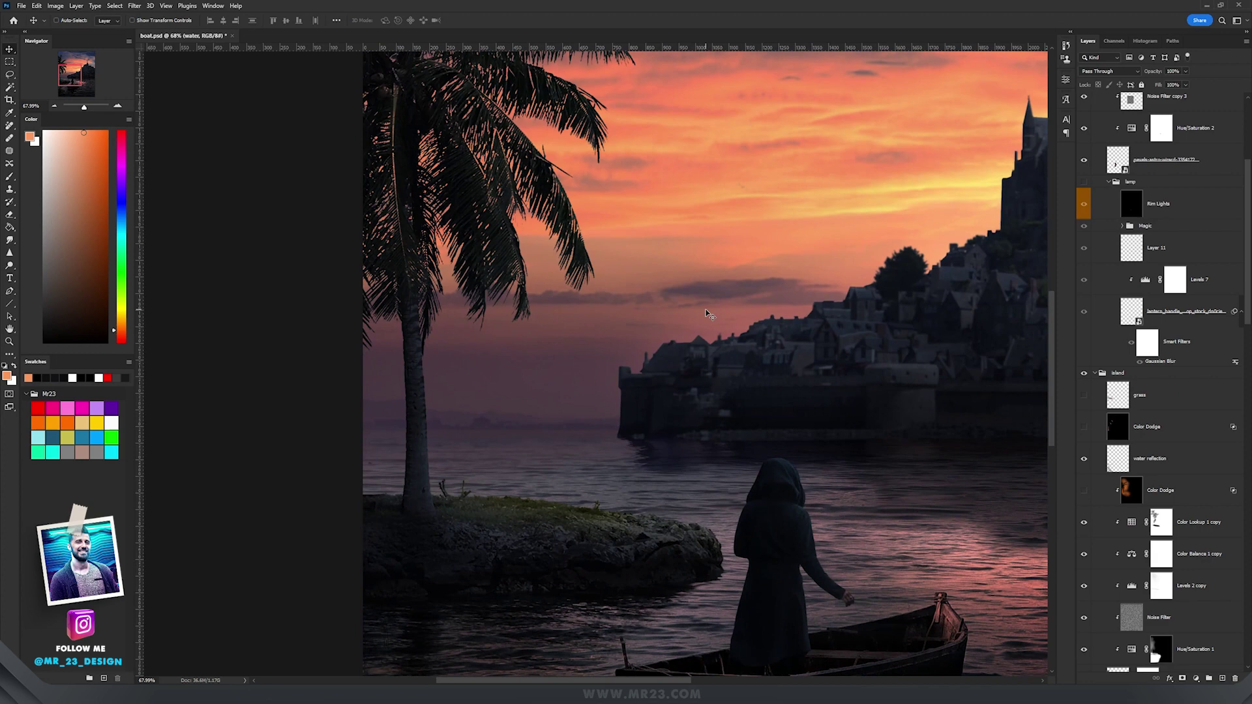
{"action": "left_click", "coordinate": [1163, 497]}
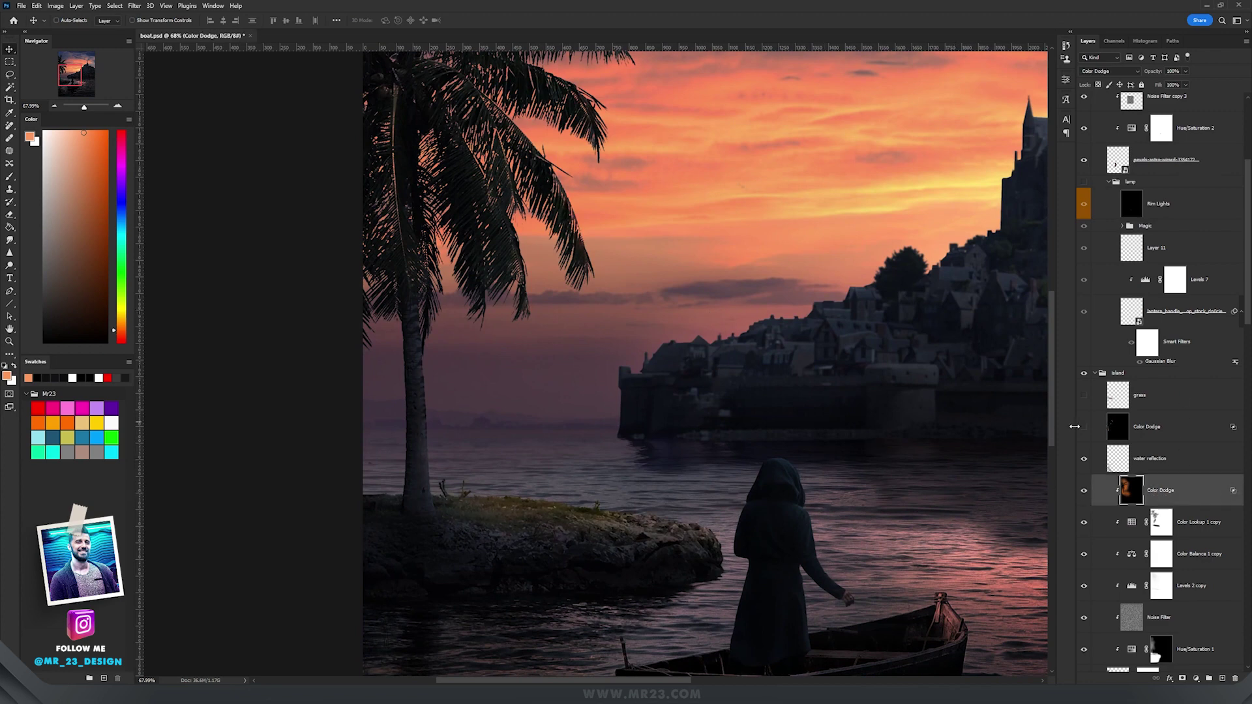
{"action": "left_click", "coordinate": [1083, 433]}
{"action": "left_click", "coordinate": [1146, 435]}
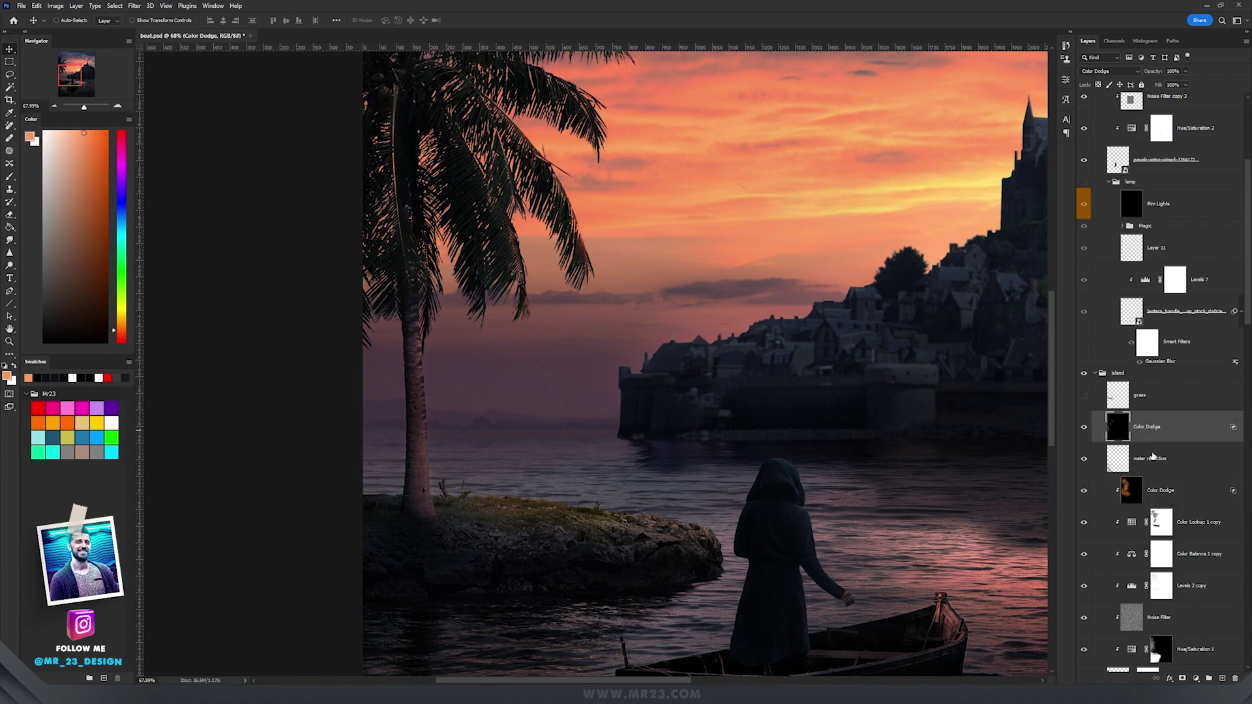
{"action": "scroll", "coordinate": [552, 536], "scroll_direction": "up", "scroll_amount": 3}
{"action": "scroll", "coordinate": [551, 536], "scroll_direction": "down", "scroll_amount": 3}
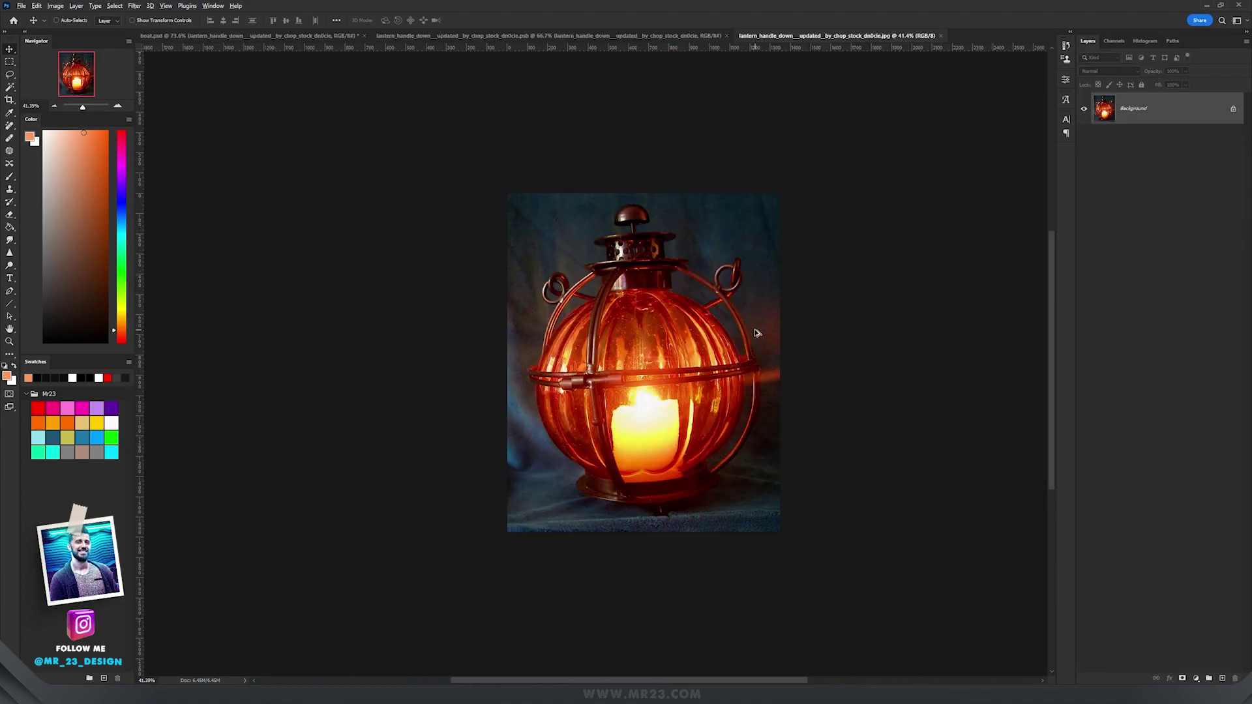
Step: Examine the lantern source photo up close and return to the boat.psd composition
{"action": "key", "text": "ctrl+plus"}
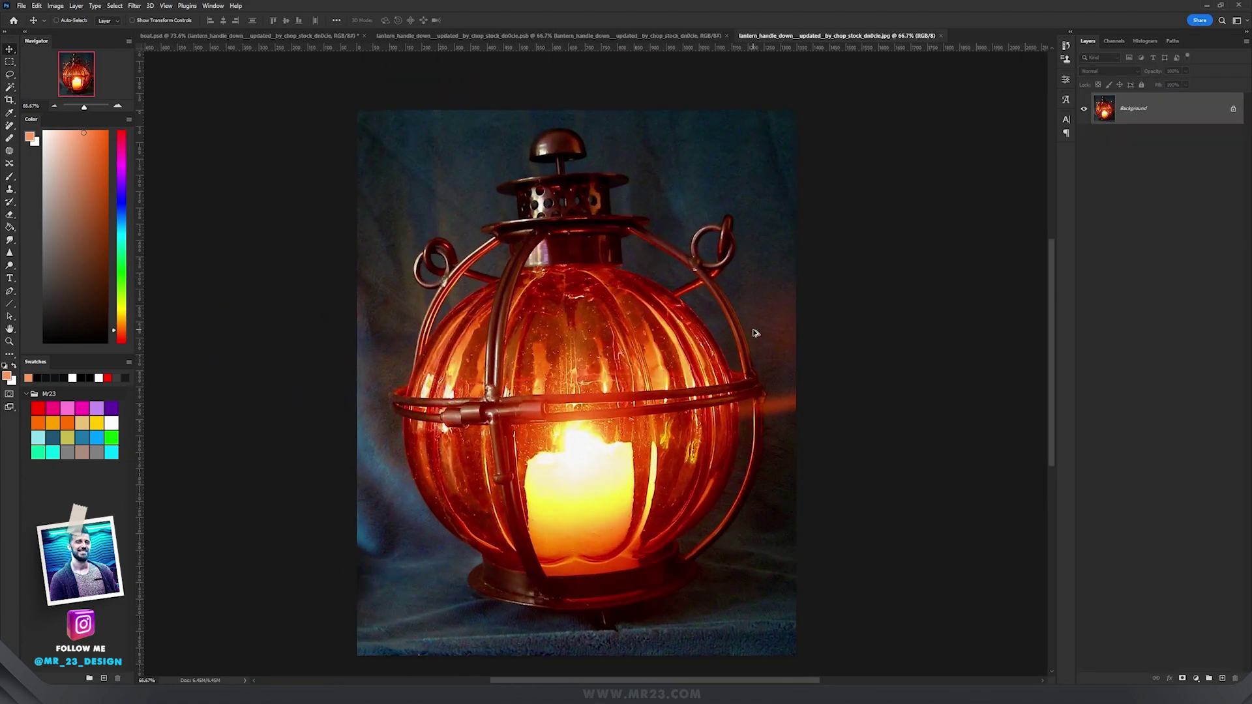
{"action": "scroll", "coordinate": [666, 348], "scroll_direction": "down", "scroll_amount": 3}
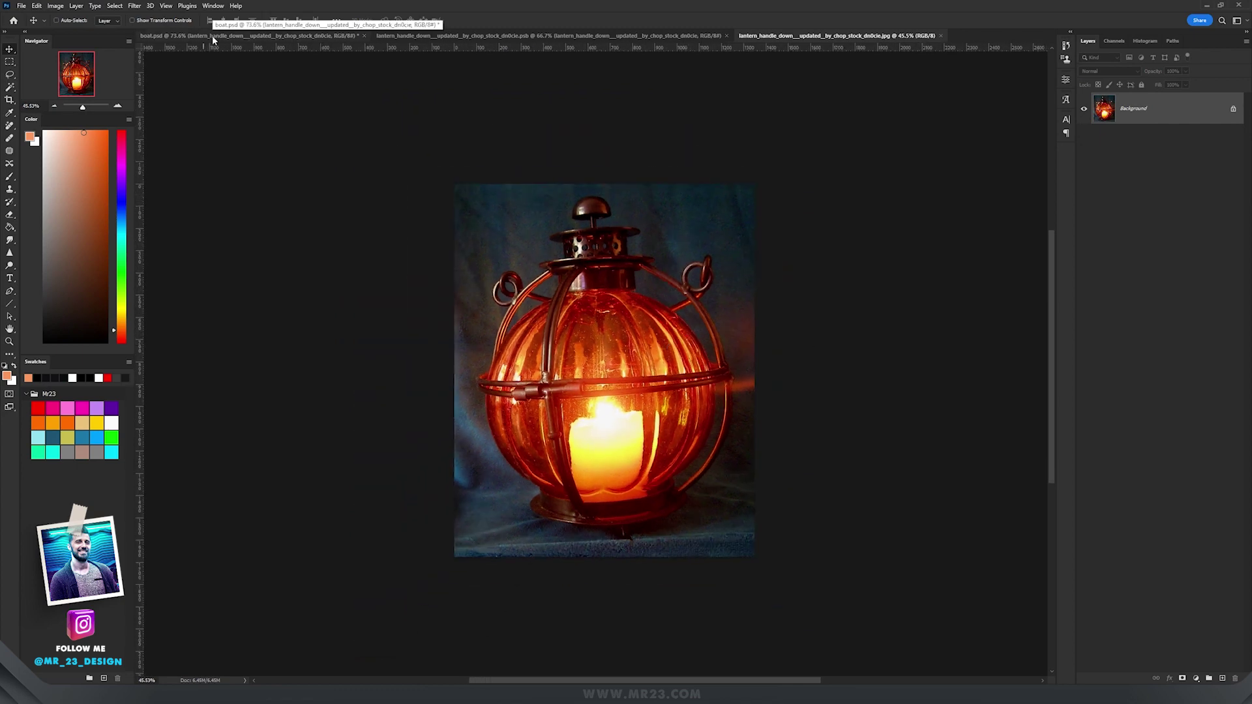
{"action": "left_click", "coordinate": [212, 35]}
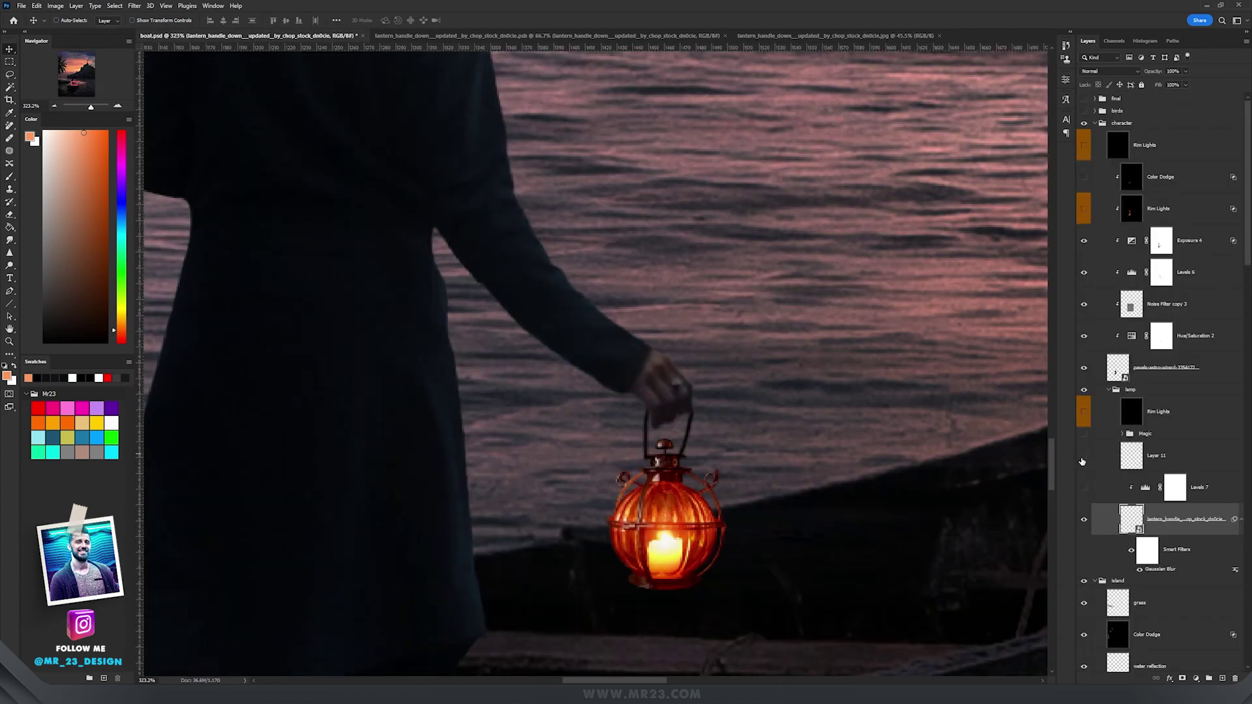
Step: Switch on Layer 11 above the lantern, select it and check the lantern against the woman and boat
{"action": "left_click", "coordinate": [1083, 456]}
{"action": "left_click", "coordinate": [1082, 456]}
{"action": "left_click", "coordinate": [1167, 456]}
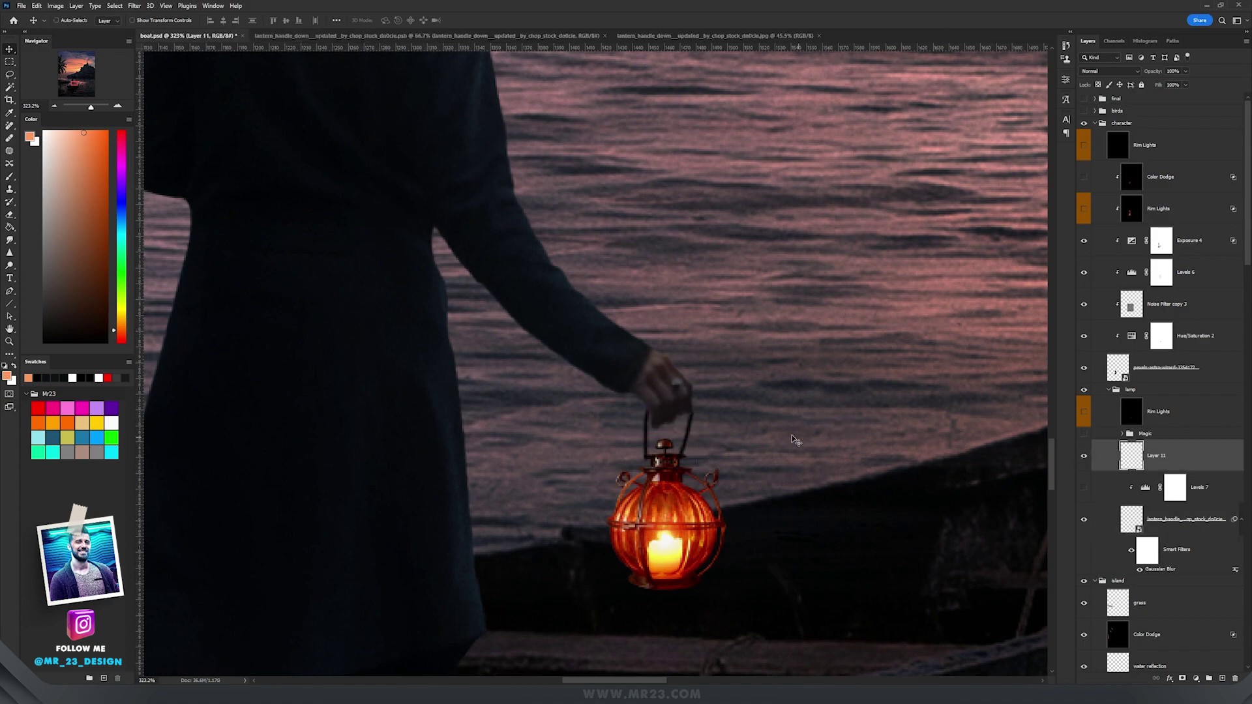
{"action": "scroll", "coordinate": [782, 437], "scroll_direction": "down", "scroll_amount": 5}
{"action": "scroll", "coordinate": [767, 435], "scroll_direction": "up", "scroll_amount": 2}
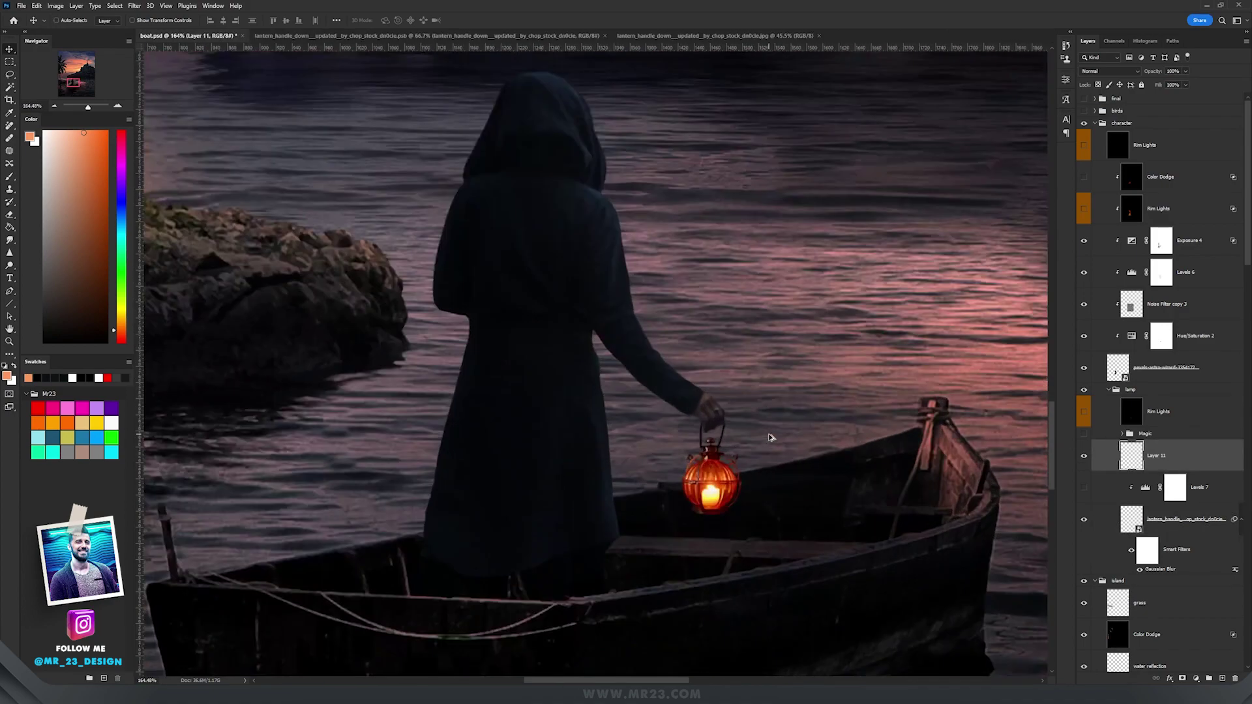
Step: Turn on the Levels 7 adjustment clipped to the lantern to deepen its tones
{"action": "scroll", "coordinate": [769, 437], "scroll_direction": "up", "scroll_amount": 2}
{"action": "left_click", "coordinate": [1145, 487]}
{"action": "left_click", "coordinate": [1084, 488]}
{"action": "left_click", "coordinate": [1085, 489]}
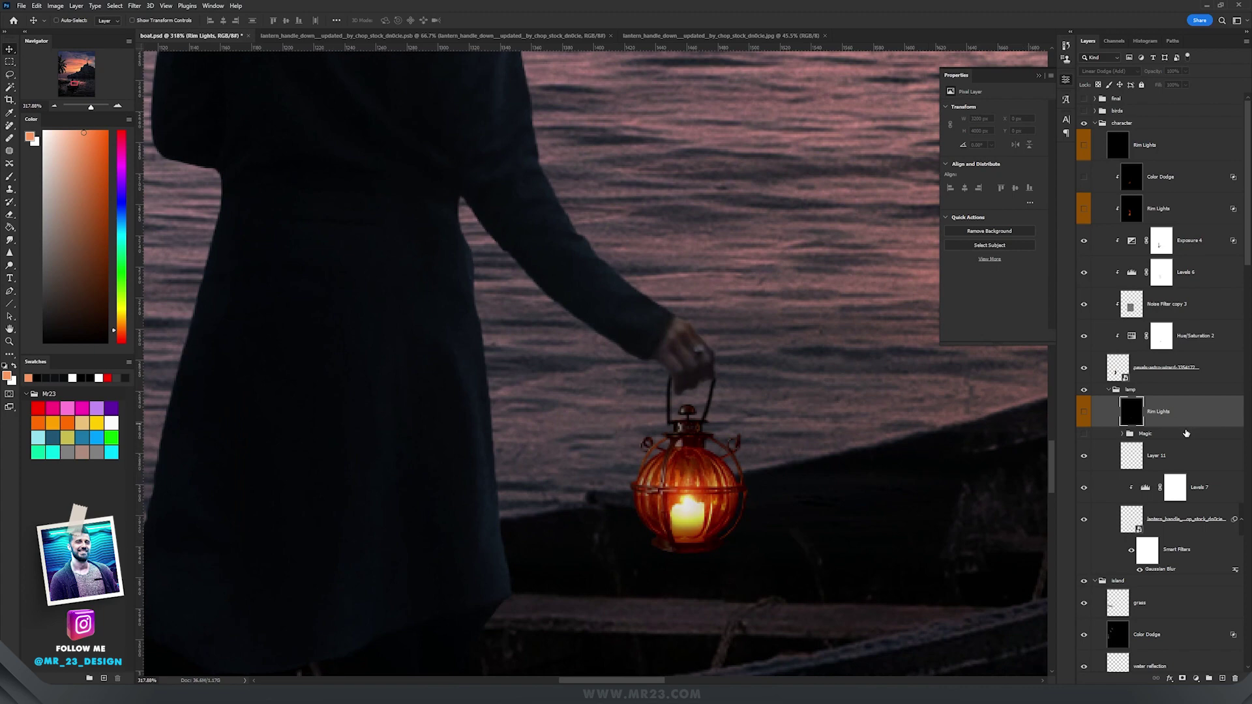
Step: Select the Magic group and compare the lantern with the lamp group's Rim Lights layer switched on and off
{"action": "left_click", "coordinate": [1186, 433]}
{"action": "scroll", "coordinate": [683, 397], "scroll_direction": "up", "scroll_amount": 3}
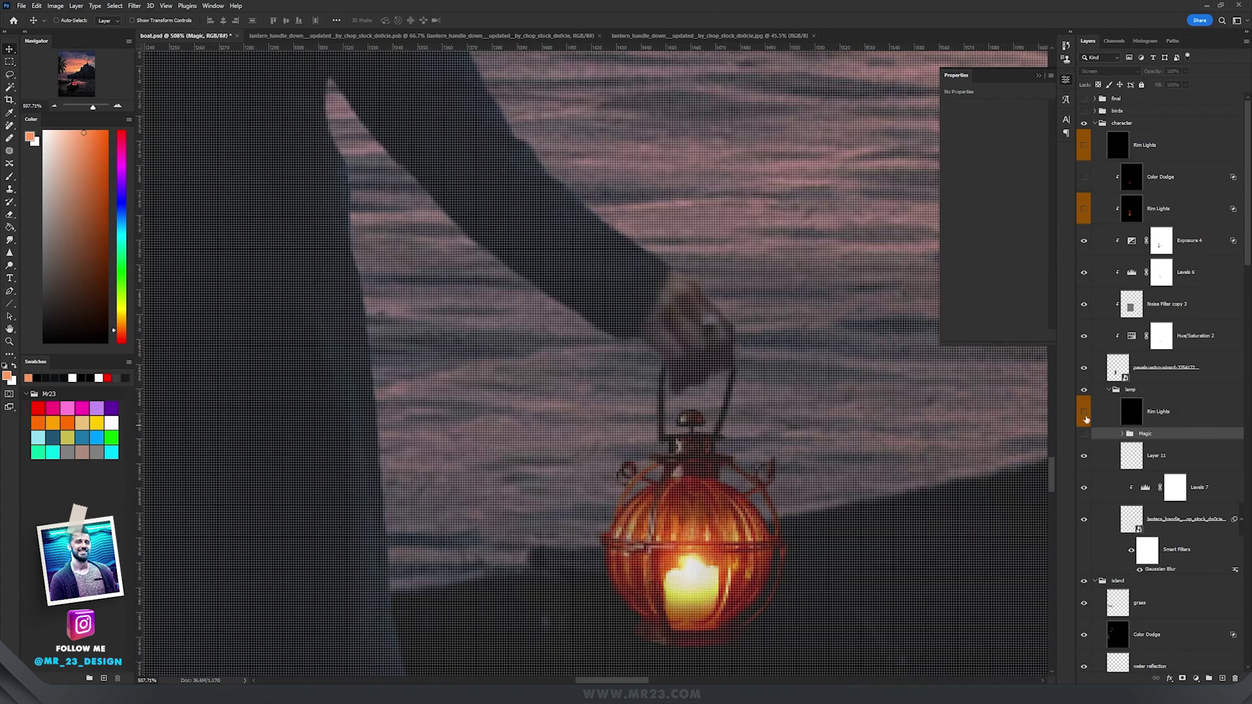
{"action": "left_click", "coordinate": [1084, 414]}
{"action": "left_click", "coordinate": [1084, 414]}
{"action": "scroll", "coordinate": [858, 424], "scroll_direction": "down", "scroll_amount": 2}
Step: Add a new layer above the Magic group, fill it with black and set its blend mode to Linear Dodge (Add)
{"action": "left_click", "coordinate": [1221, 678]}
{"action": "key", "text": "g"}
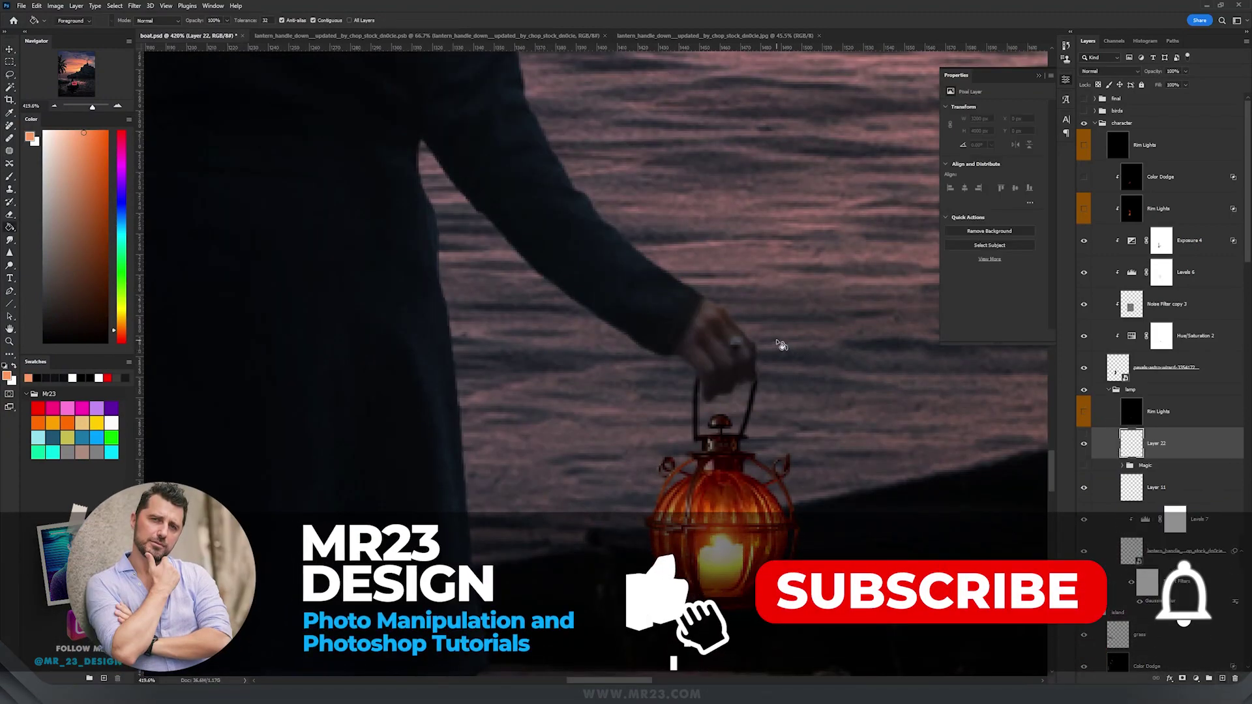
{"action": "key", "text": "d"}
{"action": "left_click", "coordinate": [790, 347]}
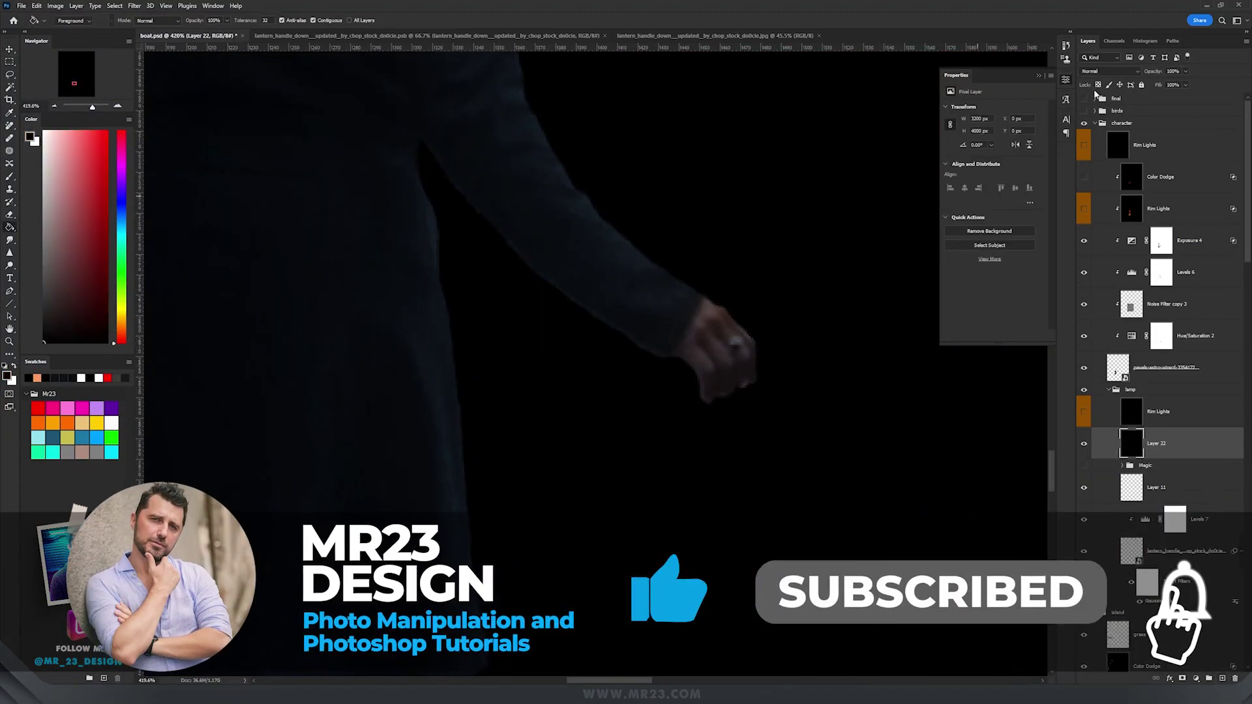
{"action": "left_click", "coordinate": [1109, 71]}
{"action": "left_click", "coordinate": [1107, 169]}
Step: Prepare a small brush for the lantern's rim light, adjust its flow and sample the glowing orange from the lantern
{"action": "mouse_move", "coordinate": [812, 391]}
{"action": "left_mouse_down"}
{"action": "mouse_move", "coordinate": [722, 355]}
{"action": "mouse_move", "coordinate": [287, 356]}
{"action": "left_mouse_up"}
{"action": "key", "text": "b"}
{"action": "left_click_drag", "start_coordinate": [596, 358], "coordinate": [573, 362]}
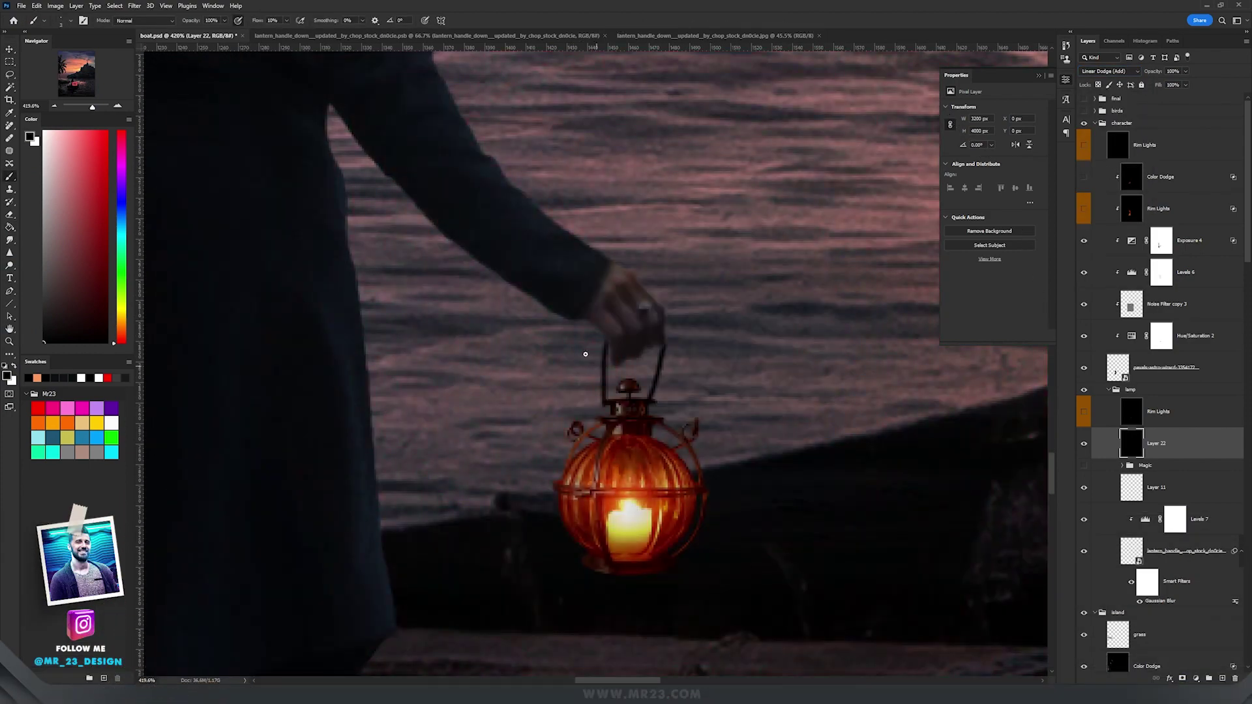
{"action": "left_click", "coordinate": [286, 21]}
{"action": "left_click_drag", "start_coordinate": [286, 34], "coordinate": [284, 34]}
{"action": "left_click", "coordinate": [648, 478], "text": "alt"}
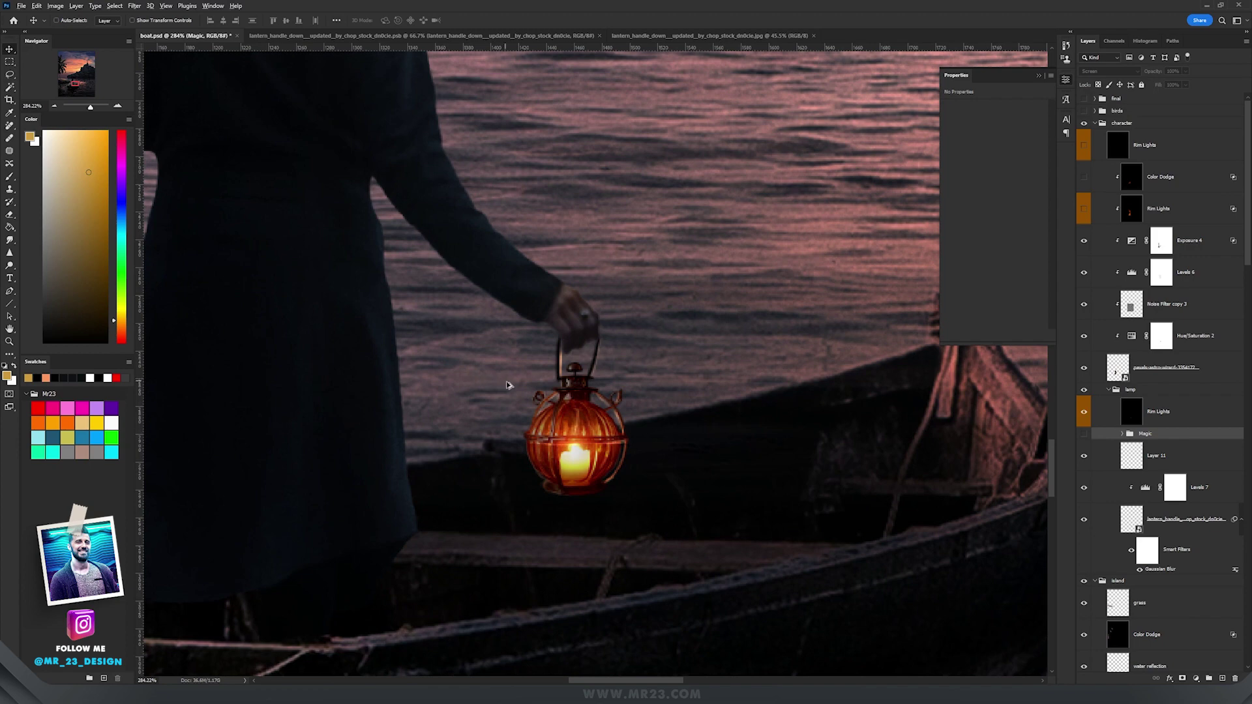
Step: Turn on the Magic group to add the orange glow around the lantern and inspect it against the woman and boat
{"action": "scroll", "coordinate": [538, 392], "scroll_direction": "down", "scroll_amount": 3}
{"action": "left_click_drag", "start_coordinate": [588, 368], "coordinate": [628, 425]}
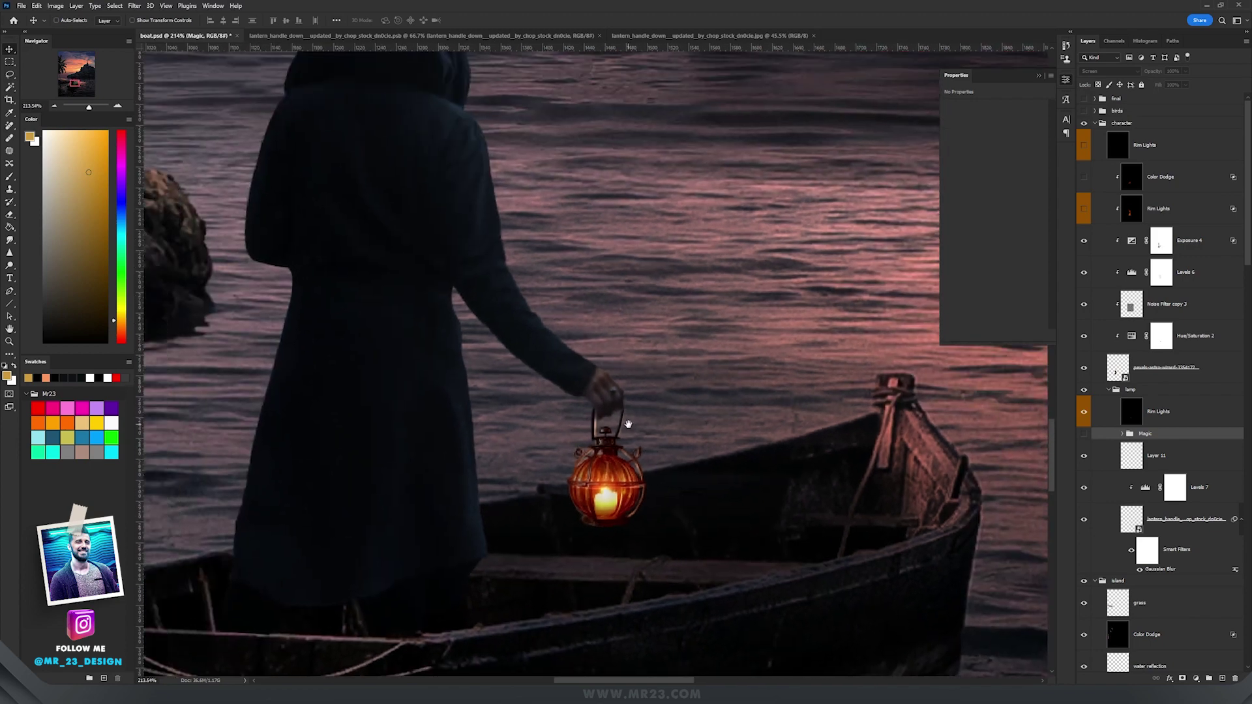
{"action": "scroll", "coordinate": [626, 429], "scroll_direction": "up", "scroll_amount": 2}
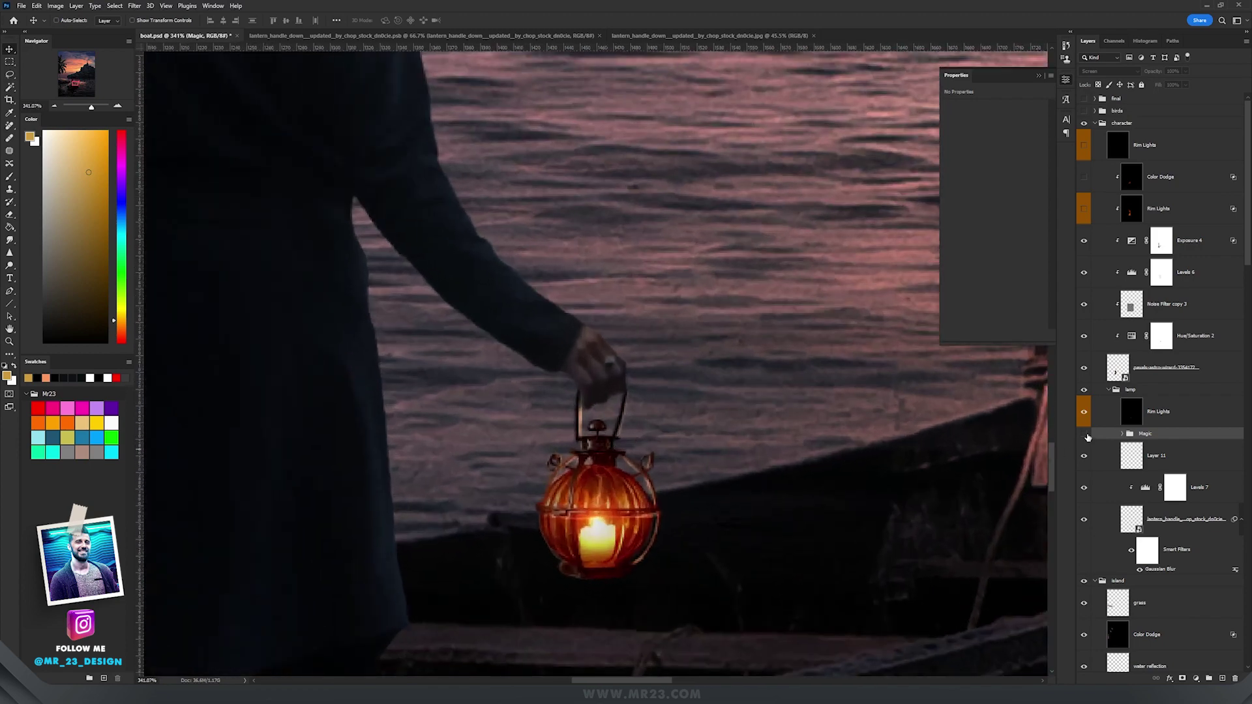
{"action": "scroll", "coordinate": [634, 422], "scroll_direction": "down", "scroll_amount": 1}
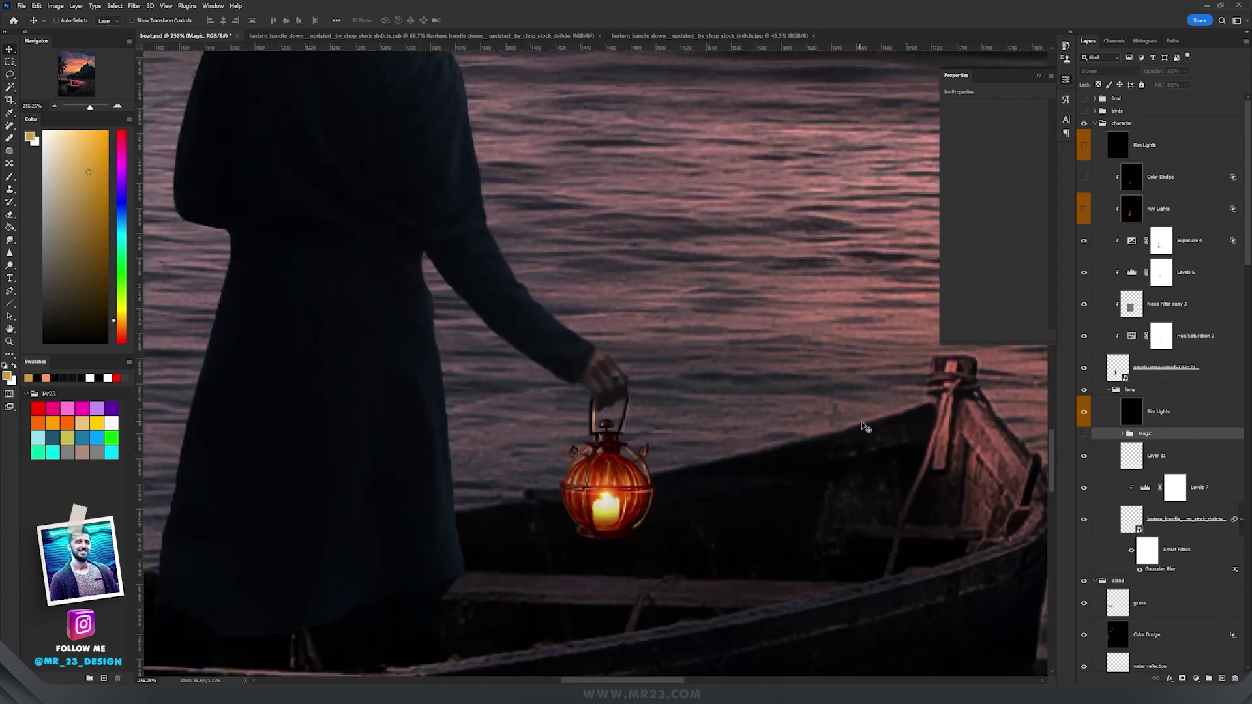
{"action": "left_click", "coordinate": [1085, 435]}
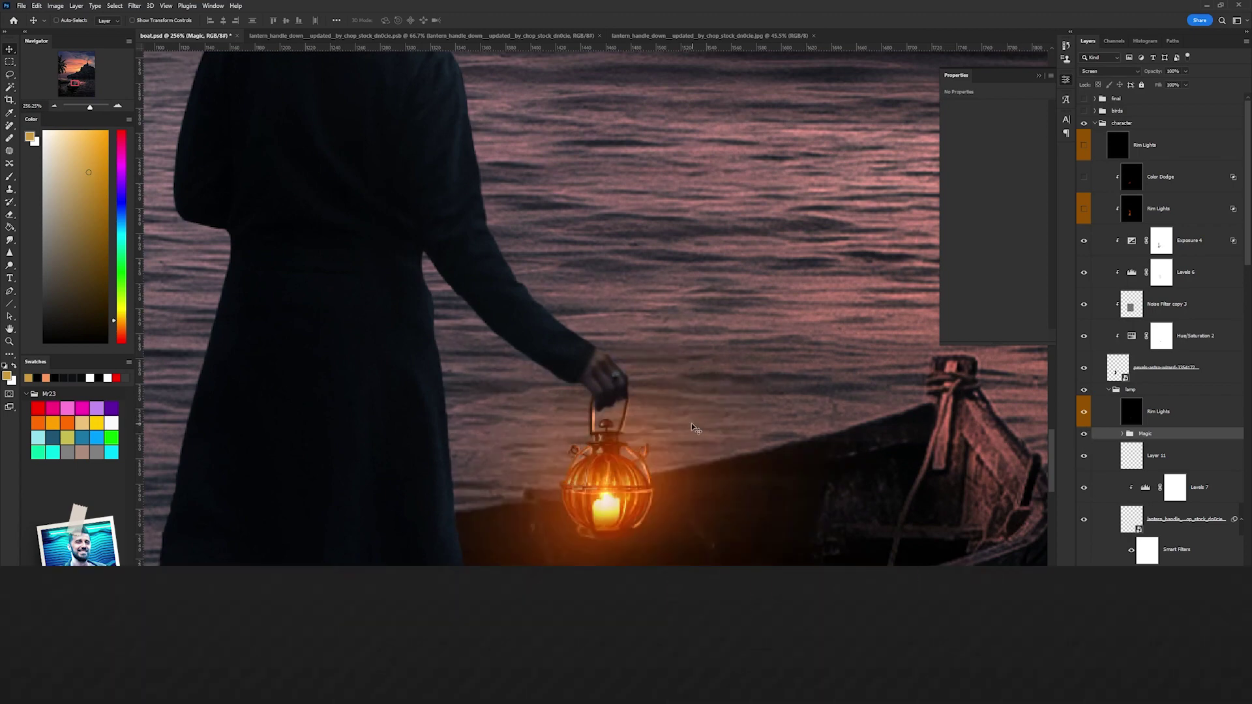
{"action": "scroll", "coordinate": [536, 417], "scroll_direction": "down", "scroll_amount": 1}
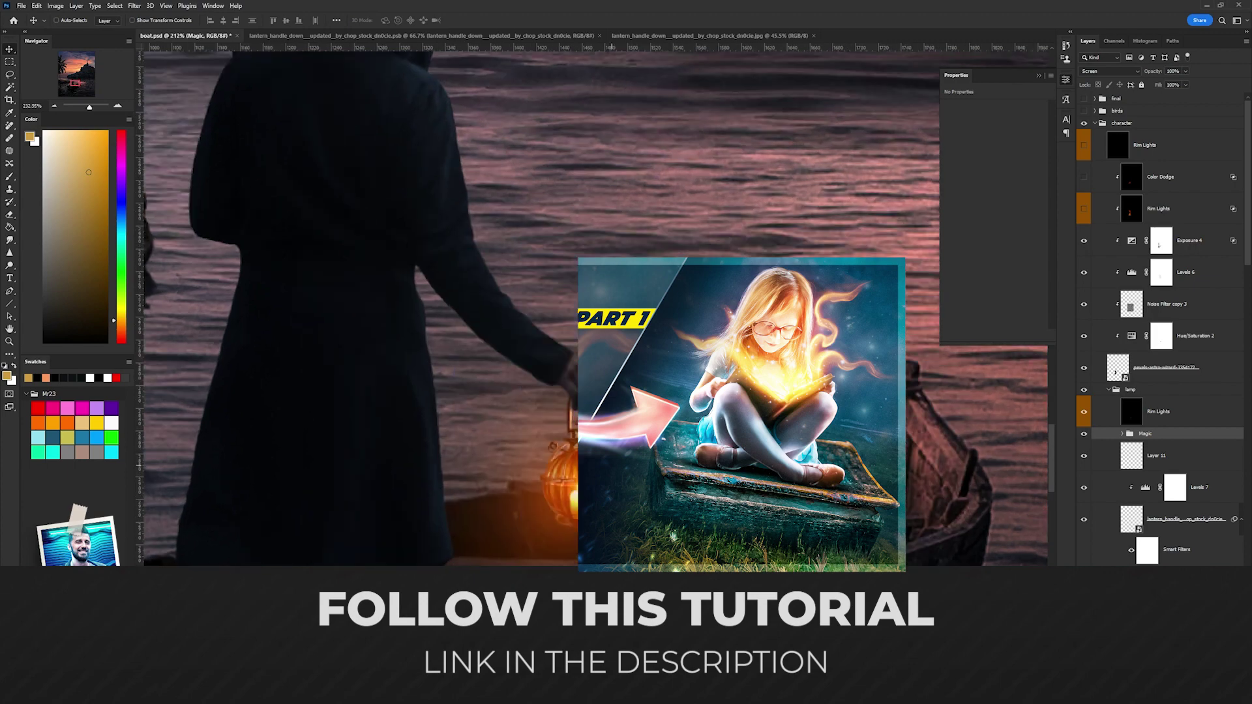
{"action": "scroll", "coordinate": [625, 460], "scroll_direction": "down", "scroll_amount": 1}
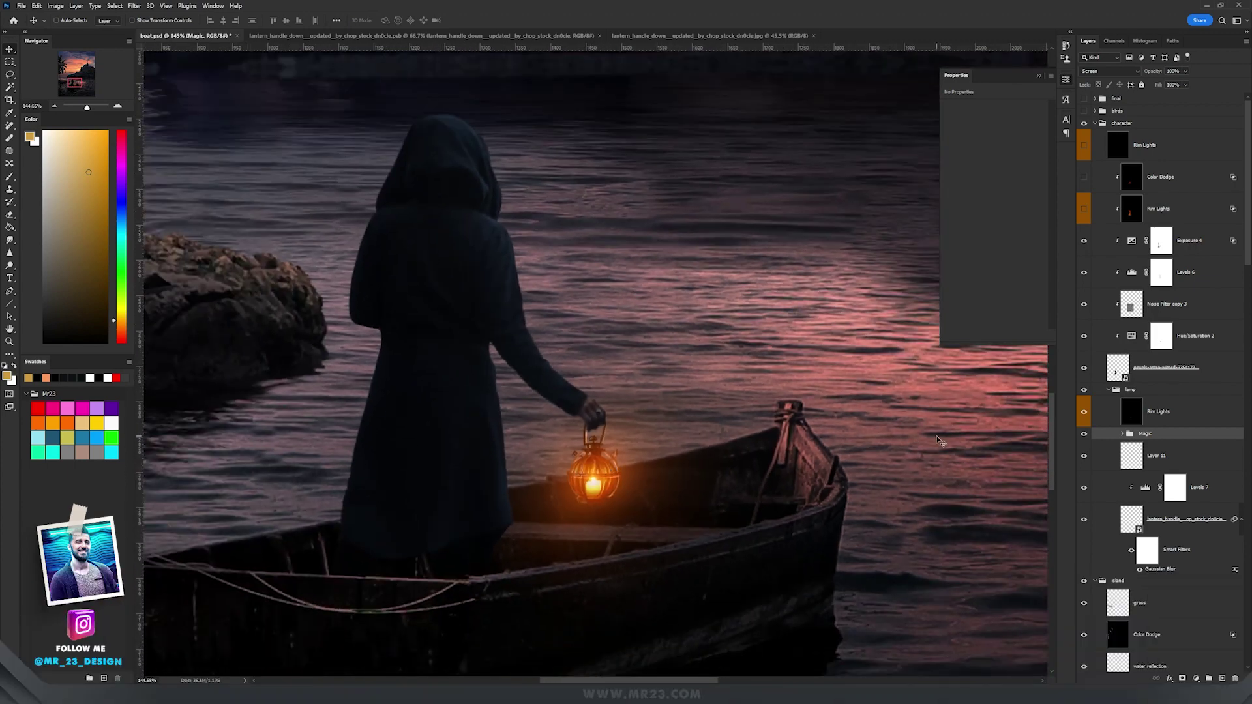
Step: Examine the glowing lantern, the woman's hand and her dark coat up close and from farther out
{"action": "scroll", "coordinate": [611, 488], "scroll_direction": "up", "scroll_amount": 1}
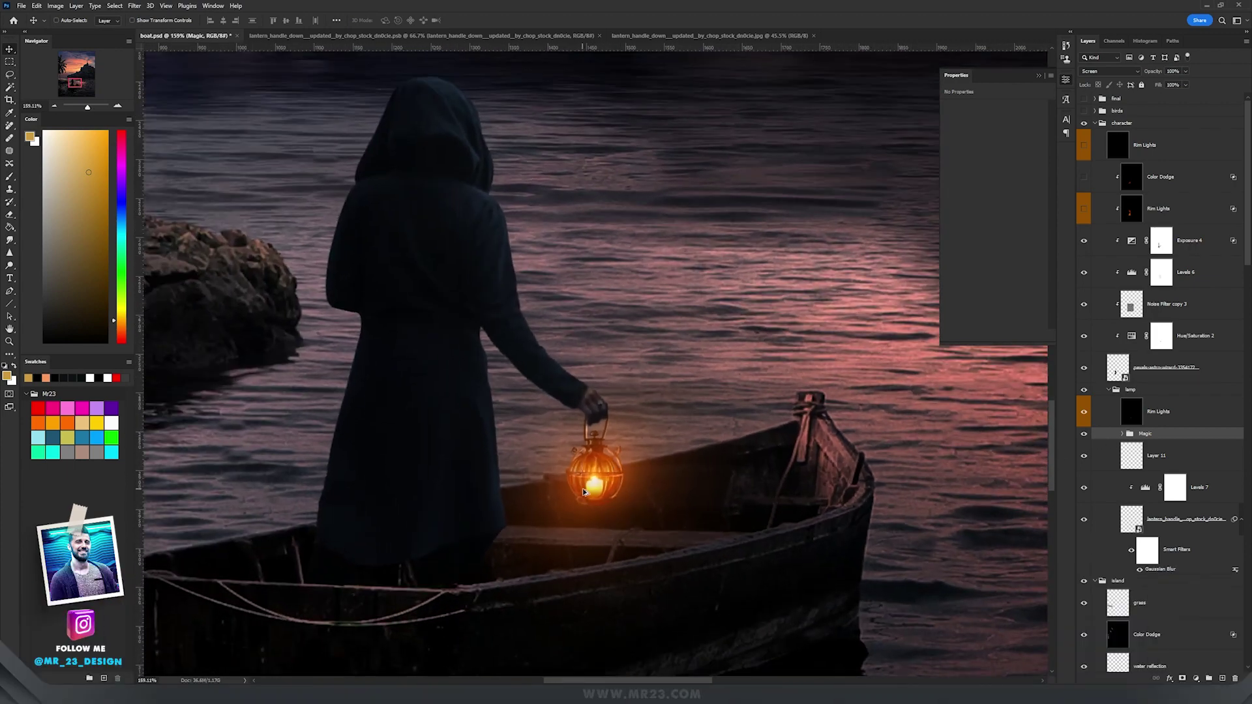
{"action": "mouse_move", "coordinate": [778, 449]}
{"action": "left_mouse_down"}
{"action": "mouse_move", "coordinate": [806, 370]}
{"action": "mouse_move", "coordinate": [769, 419]}
{"action": "mouse_move", "coordinate": [769, 460]}
{"action": "left_mouse_up"}
{"action": "scroll", "coordinate": [564, 448], "scroll_direction": "up", "scroll_amount": 10}
{"action": "scroll", "coordinate": [605, 392], "scroll_direction": "down", "scroll_amount": 4}
{"action": "scroll", "coordinate": [608, 395], "scroll_direction": "up", "scroll_amount": 4}
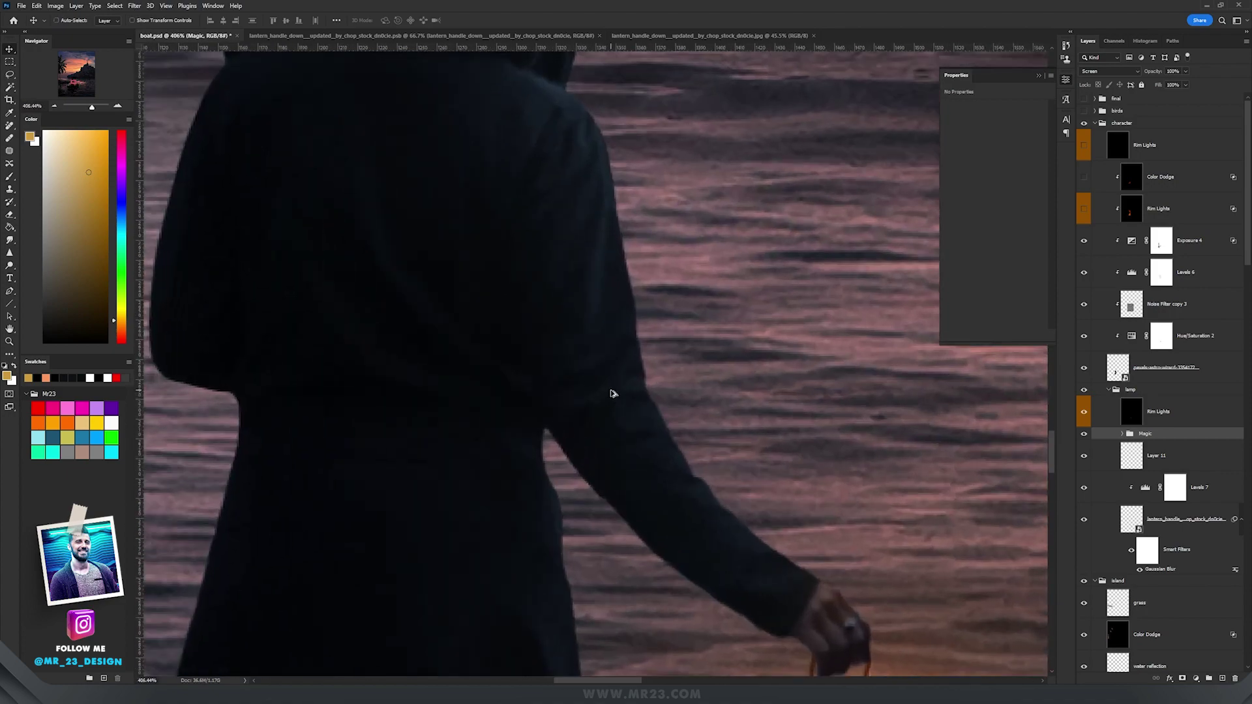
{"action": "scroll", "coordinate": [612, 393], "scroll_direction": "down", "scroll_amount": 5}
{"action": "left_click_drag", "start_coordinate": [721, 433], "coordinate": [693, 295]}
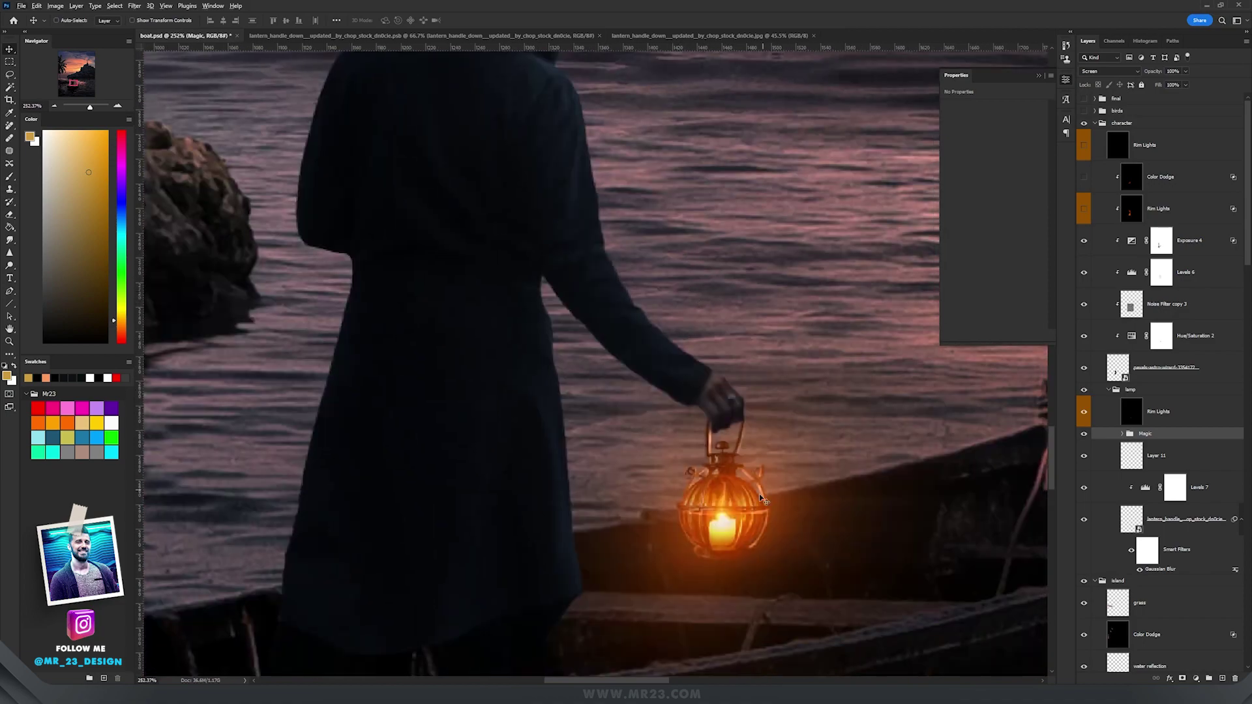
{"action": "scroll", "coordinate": [759, 477], "scroll_direction": "up", "scroll_amount": 6}
{"action": "scroll", "coordinate": [760, 479], "scroll_direction": "down", "scroll_amount": 5}
{"action": "mouse_move", "coordinate": [704, 395]}
{"action": "left_mouse_down"}
{"action": "mouse_move", "coordinate": [676, 241]}
{"action": "mouse_move", "coordinate": [693, 383]}
{"action": "left_mouse_up"}
{"action": "left_click_drag", "start_coordinate": [691, 205], "coordinate": [693, 254]}
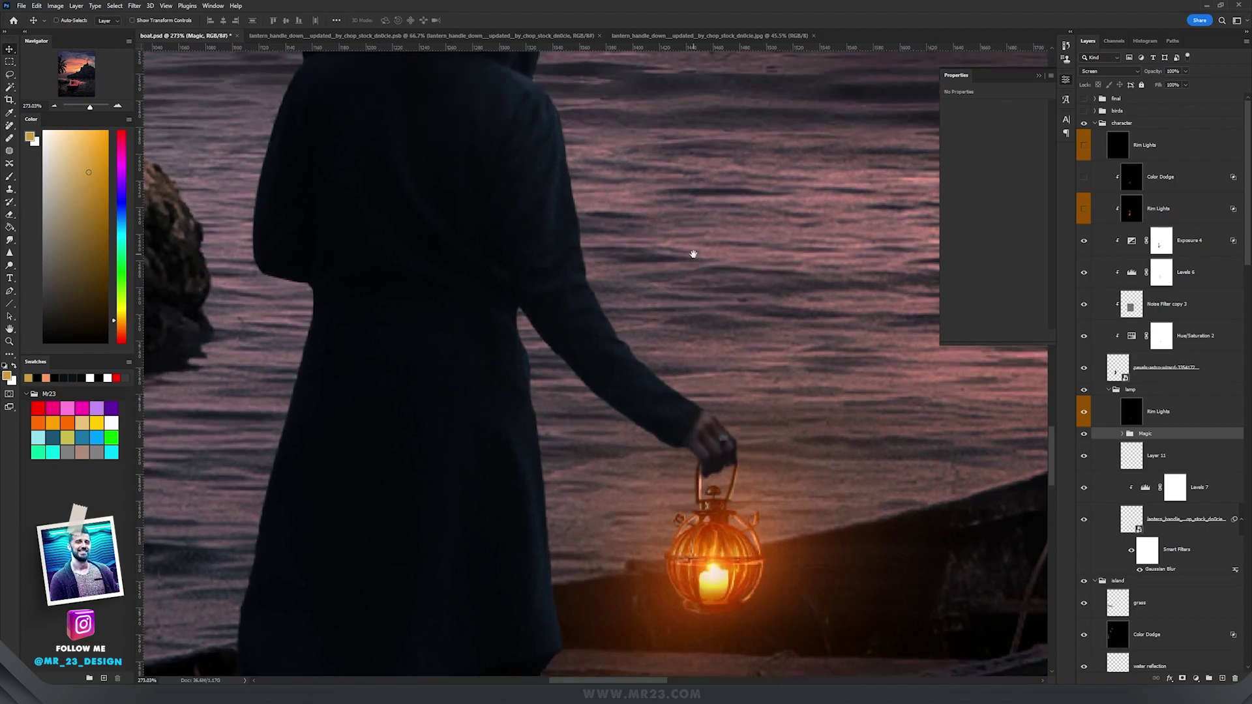
Step: Show the woman's clipped Rim Lights and Color Dodge layers and inspect the lantern light on her coat and arm
{"action": "left_click", "coordinate": [1084, 209]}
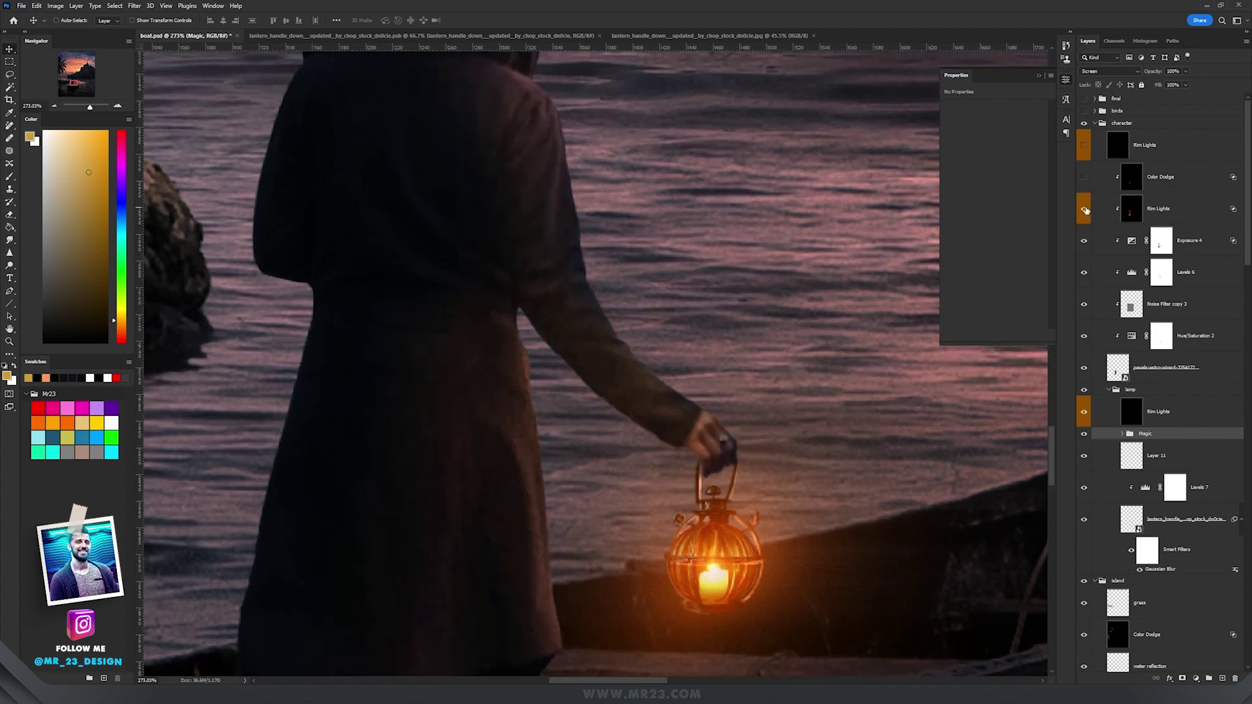
{"action": "left_click", "coordinate": [1157, 213]}
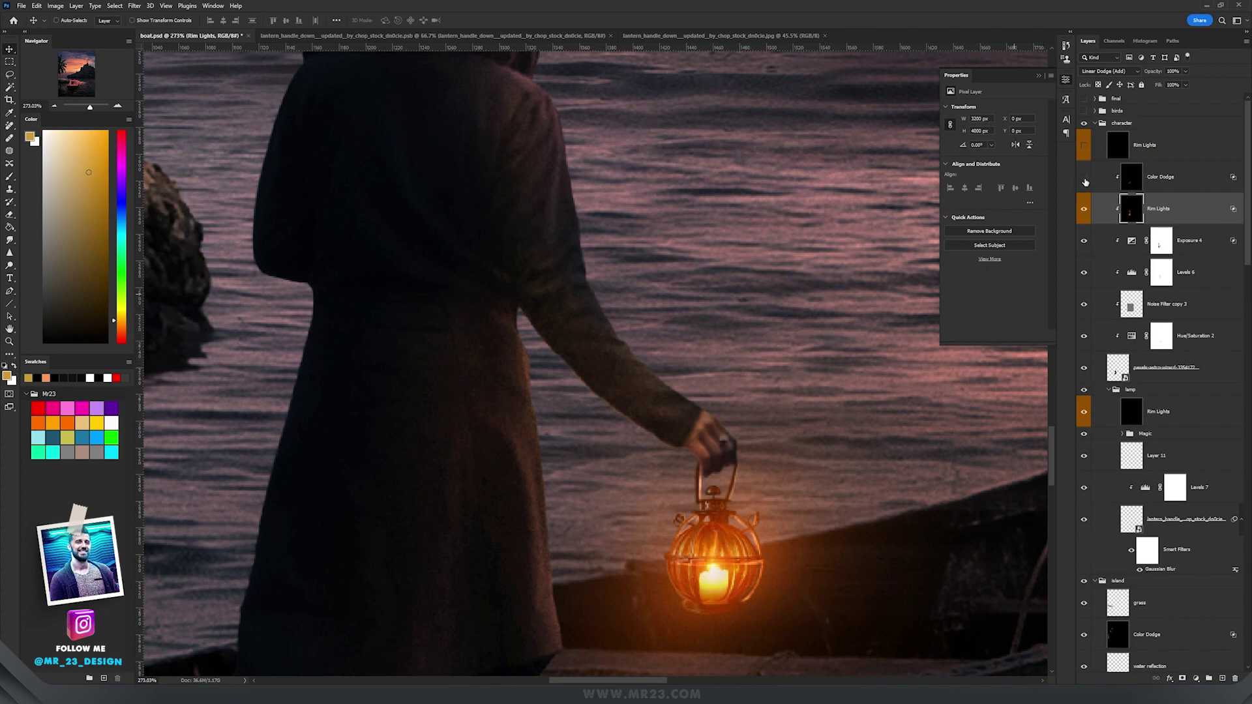
{"action": "left_click", "coordinate": [1085, 179]}
{"action": "left_click", "coordinate": [1167, 180]}
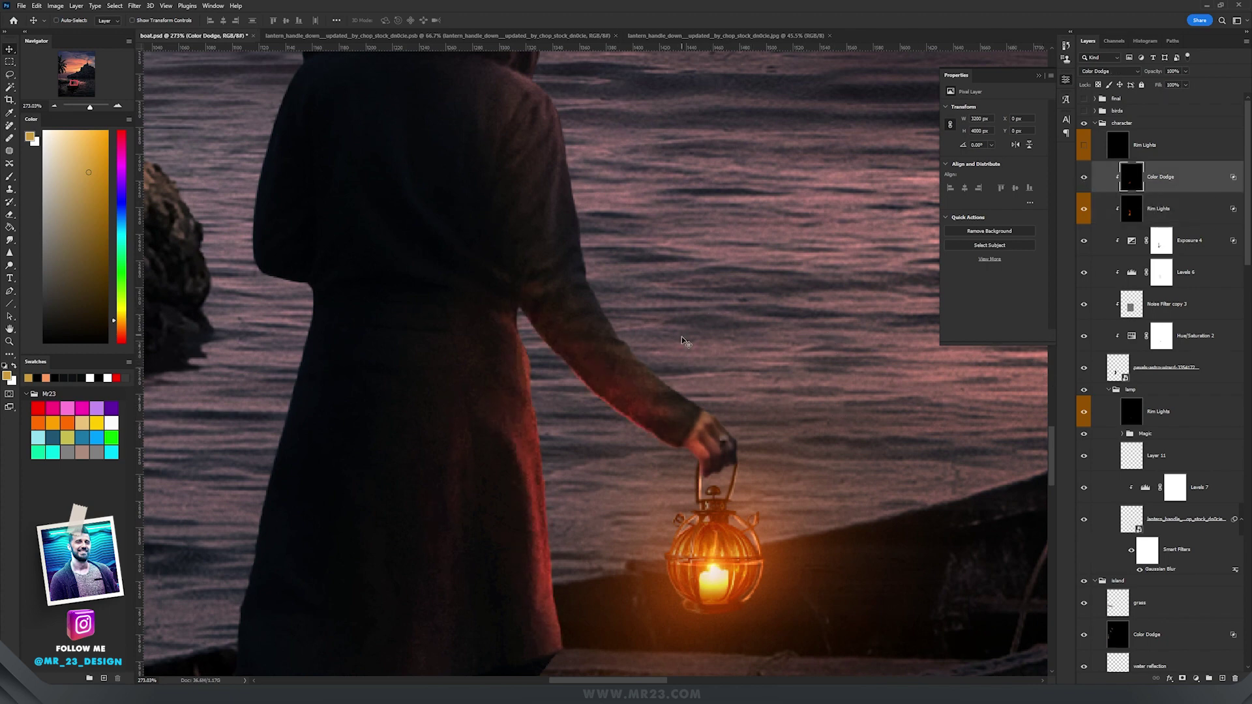
{"action": "scroll", "coordinate": [683, 340], "scroll_direction": "down", "scroll_amount": 1}
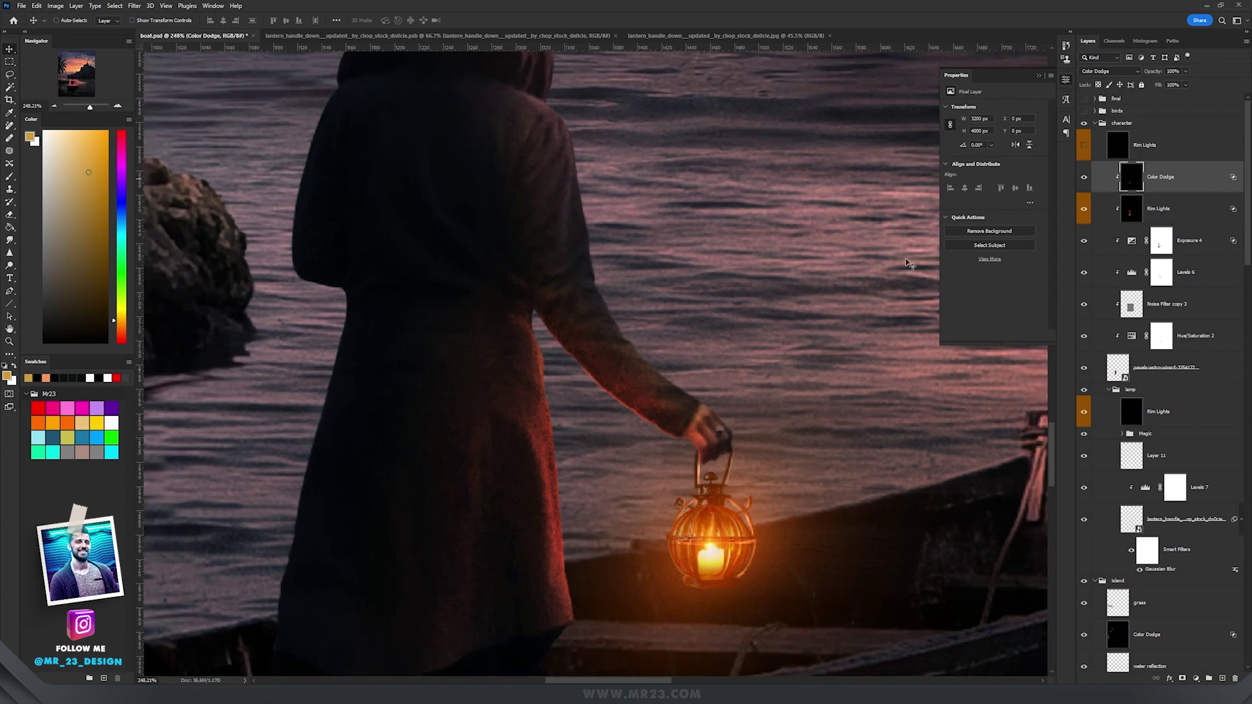
{"action": "scroll", "coordinate": [667, 373], "scroll_direction": "up", "scroll_amount": 2}
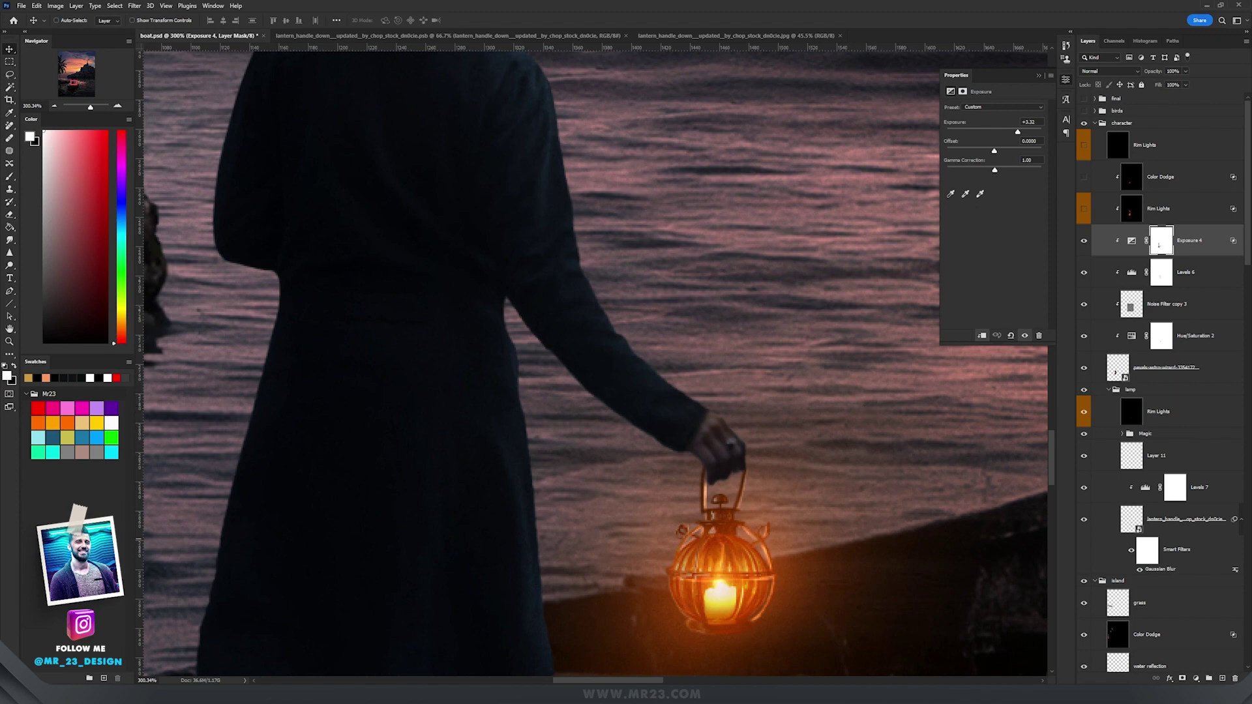
Step: Add a clipped layer above Exposure 4 on the woman, fill it with black and set it to Linear Dodge (Add)
{"action": "left_click", "coordinate": [1223, 678]}
{"action": "key", "text": "g"}
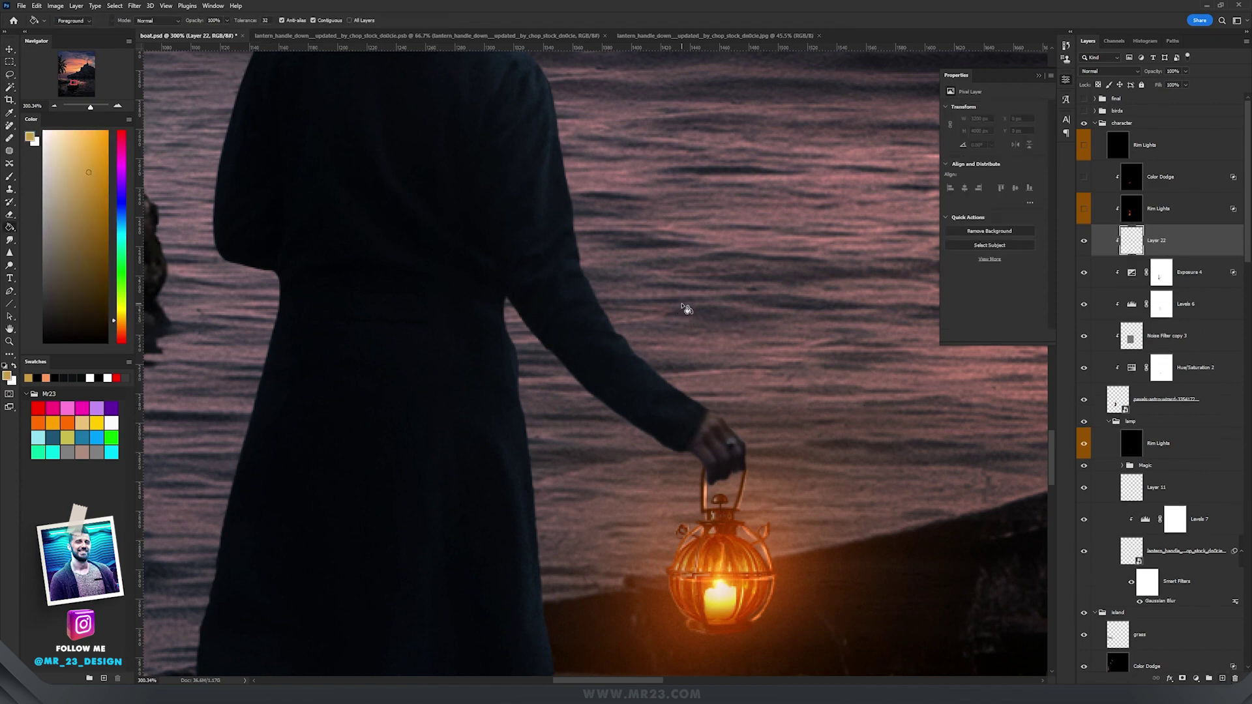
{"action": "key", "text": "d"}
{"action": "left_click", "coordinate": [684, 304]}
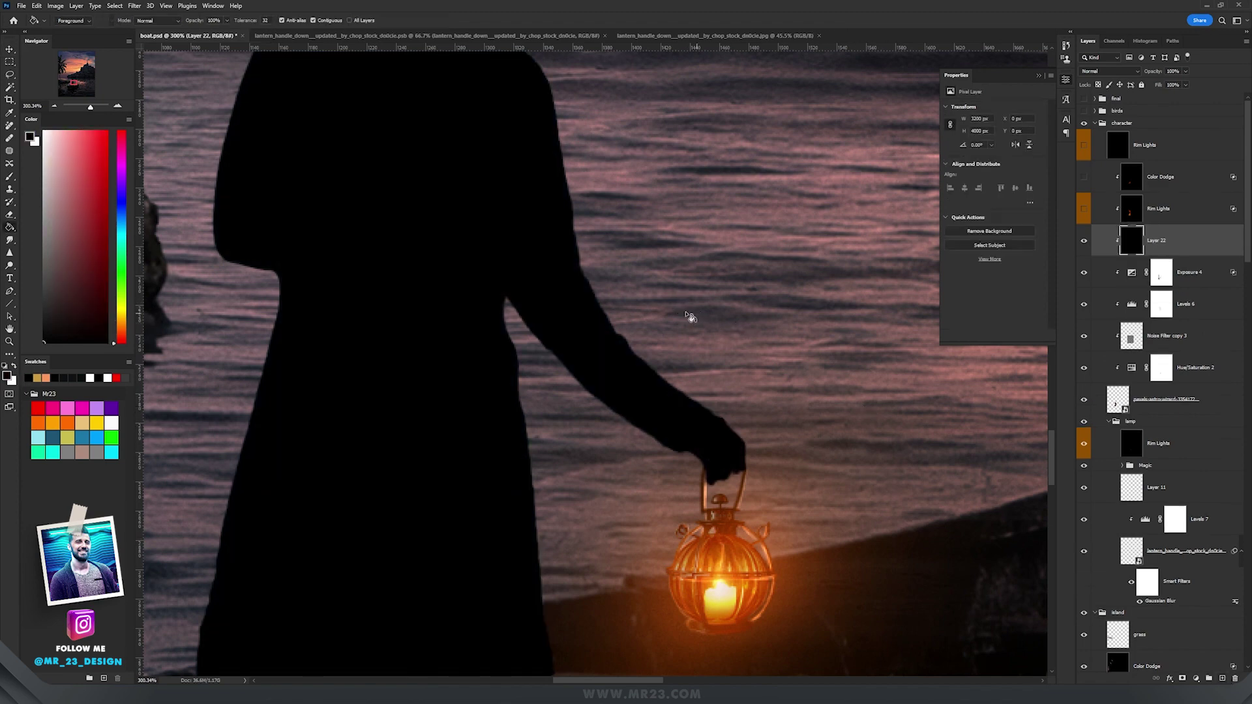
{"action": "left_click", "coordinate": [1113, 72]}
{"action": "left_click", "coordinate": [1102, 167]}
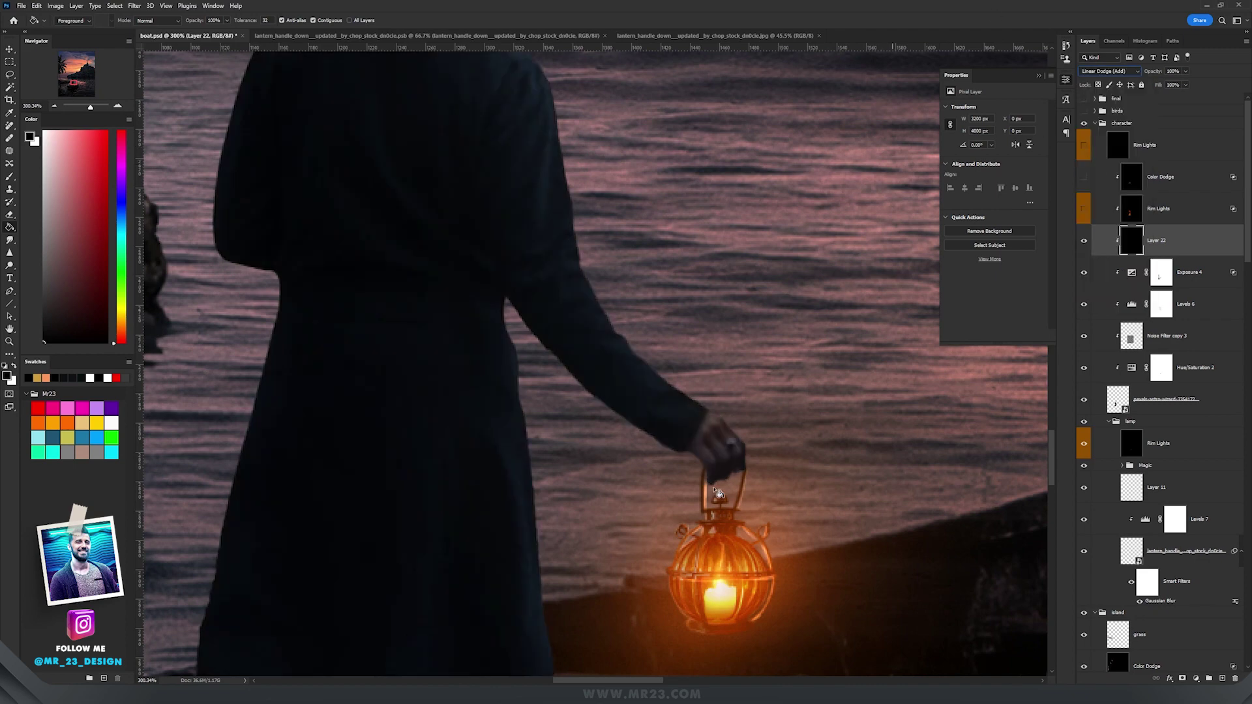
Step: Sample orange from the lantern and brush a soft glow onto the woman's coat, arm and face edge with a low-flow brush
{"action": "left_click", "coordinate": [10, 177]}
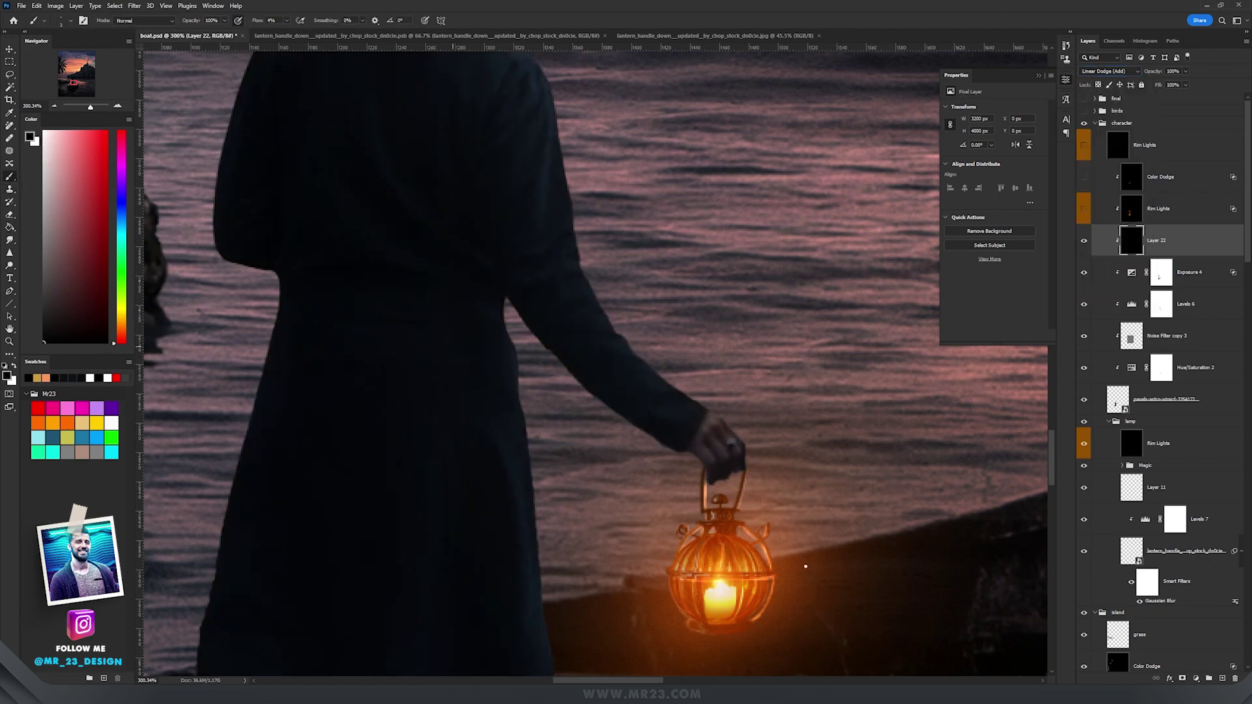
{"action": "left_click", "coordinate": [733, 551], "text": "alt"}
{"action": "left_click_drag", "start_coordinate": [709, 432], "coordinate": [766, 444]}
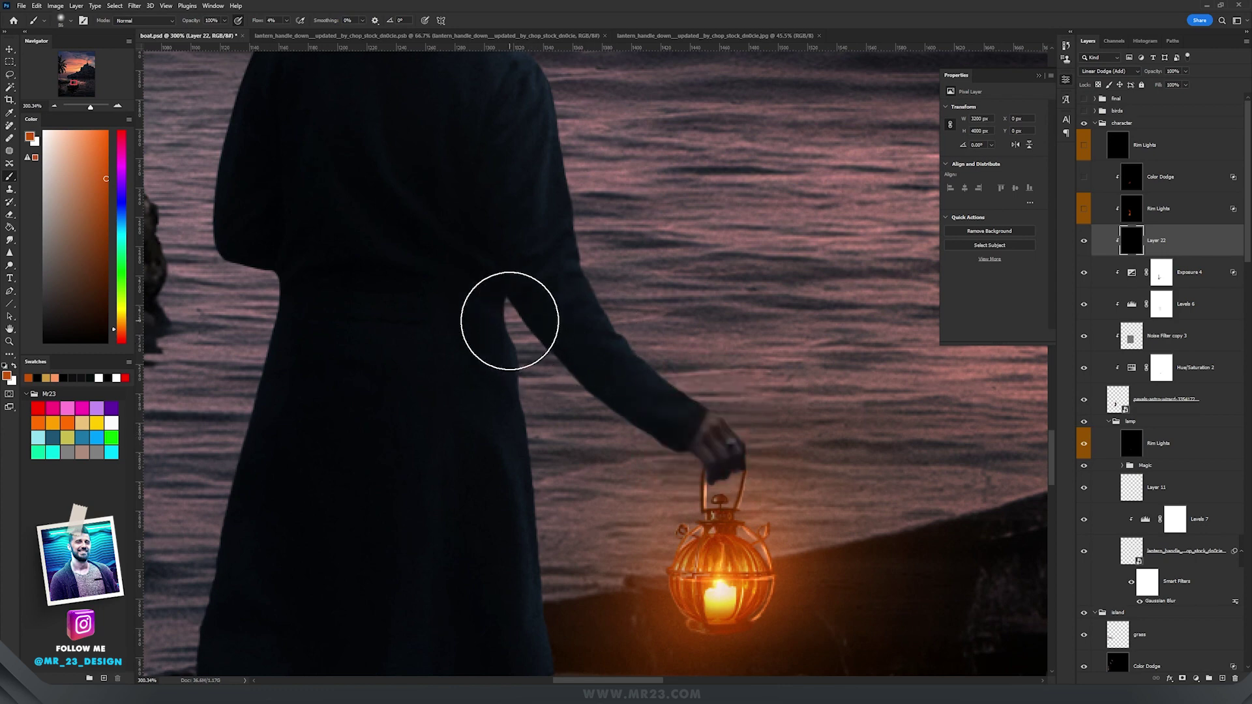
{"action": "mouse_move", "coordinate": [511, 318]}
{"action": "left_mouse_down"}
{"action": "mouse_move", "coordinate": [540, 605]}
{"action": "mouse_move", "coordinate": [511, 428]}
{"action": "mouse_move", "coordinate": [530, 640]}
{"action": "left_mouse_up"}
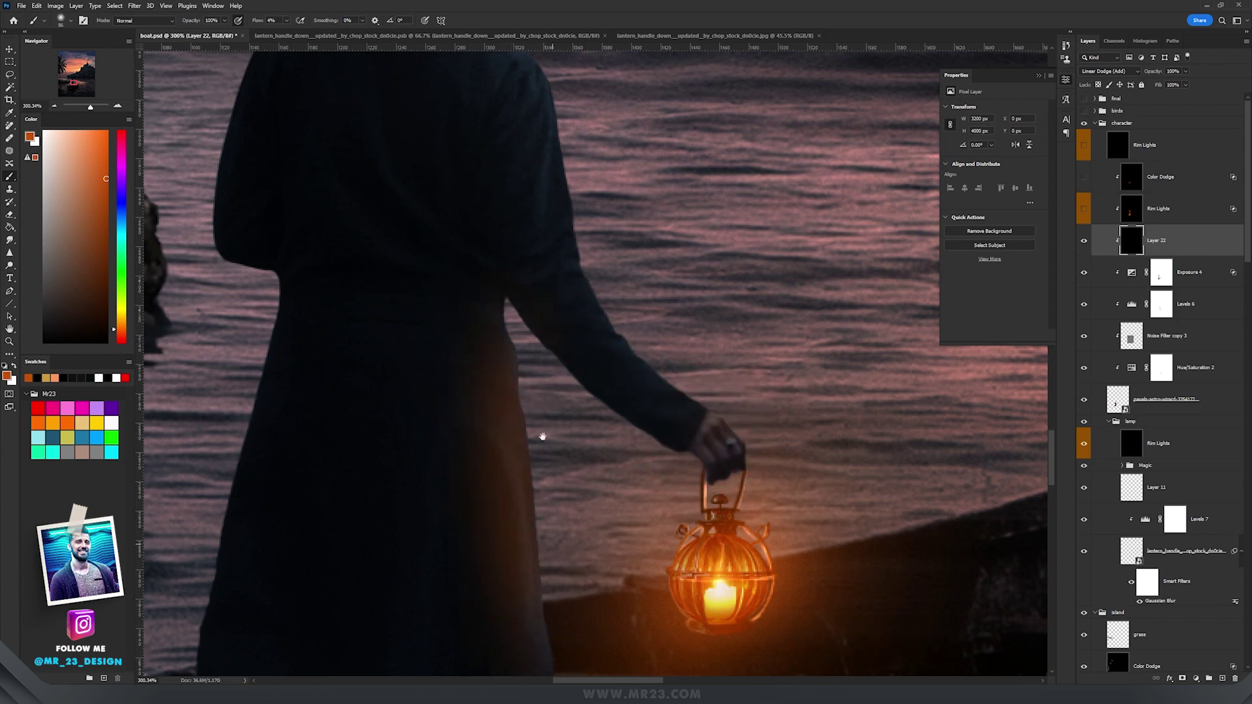
{"action": "scroll", "coordinate": [539, 436], "scroll_direction": "down", "scroll_amount": 3}
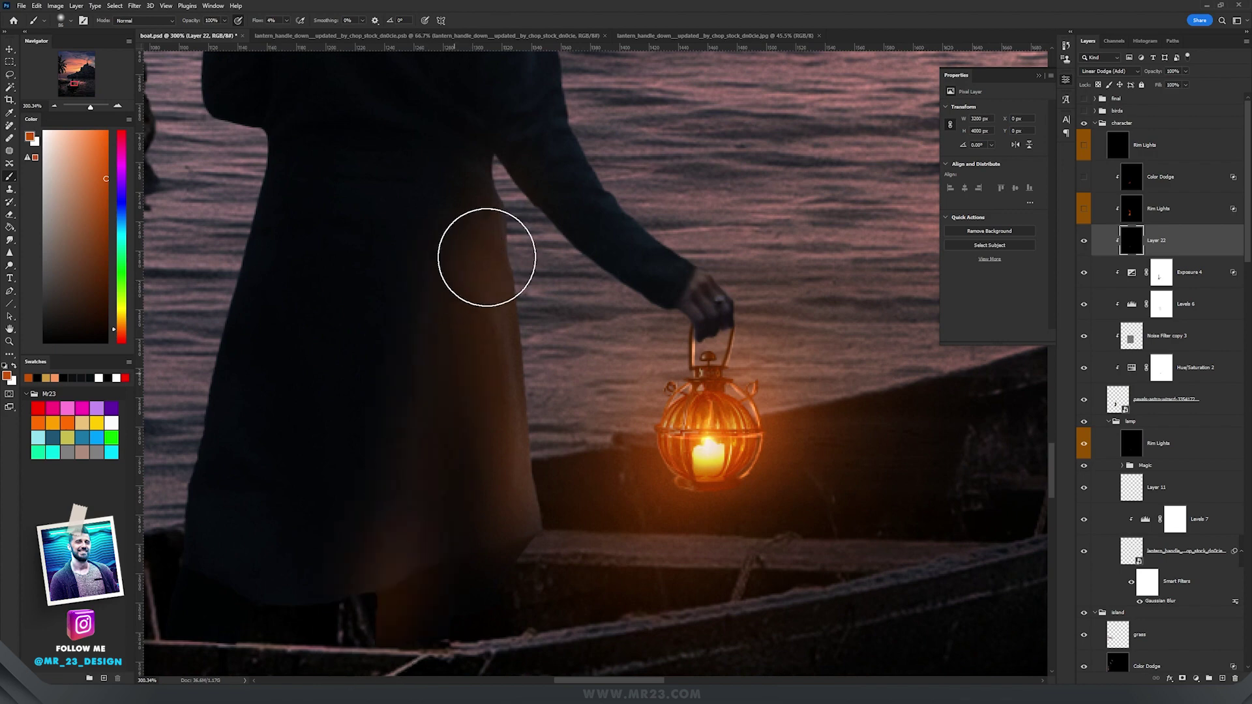
{"action": "mouse_move", "coordinate": [484, 300]}
{"action": "left_mouse_down"}
{"action": "mouse_move", "coordinate": [468, 249]}
{"action": "mouse_move", "coordinate": [436, 504]}
{"action": "left_mouse_up"}
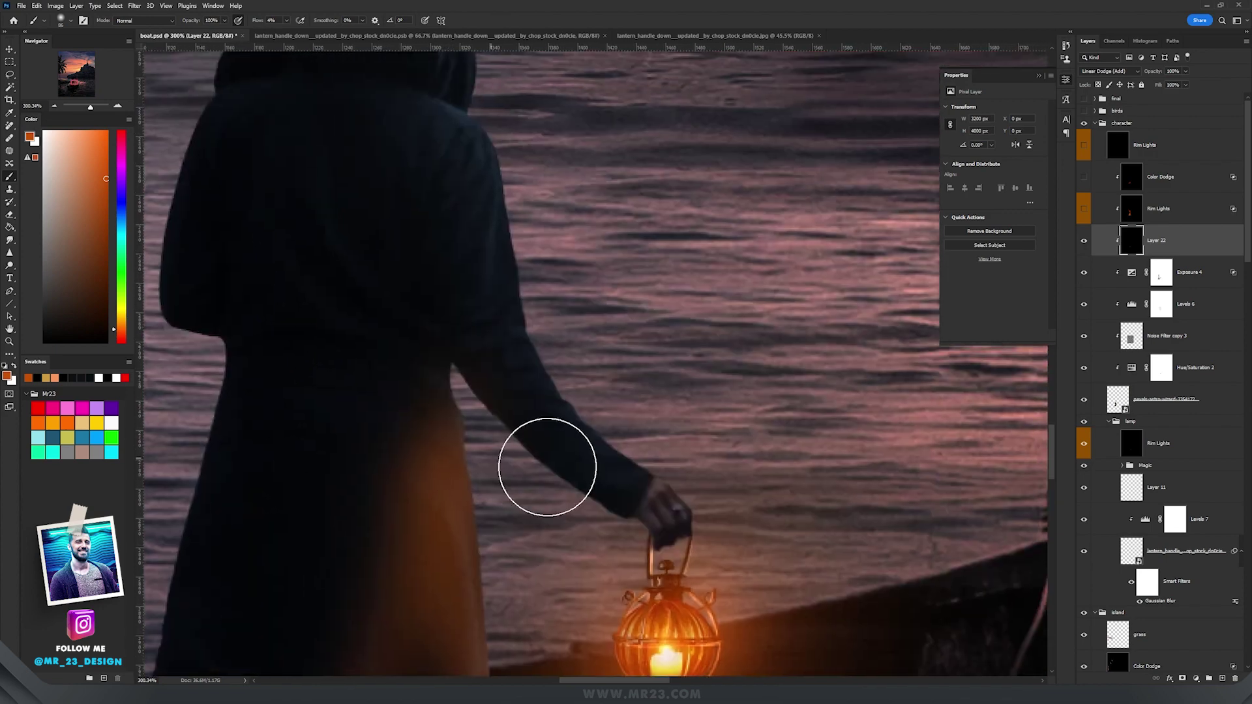
{"action": "left_click_drag", "start_coordinate": [635, 249], "coordinate": [679, 393]}
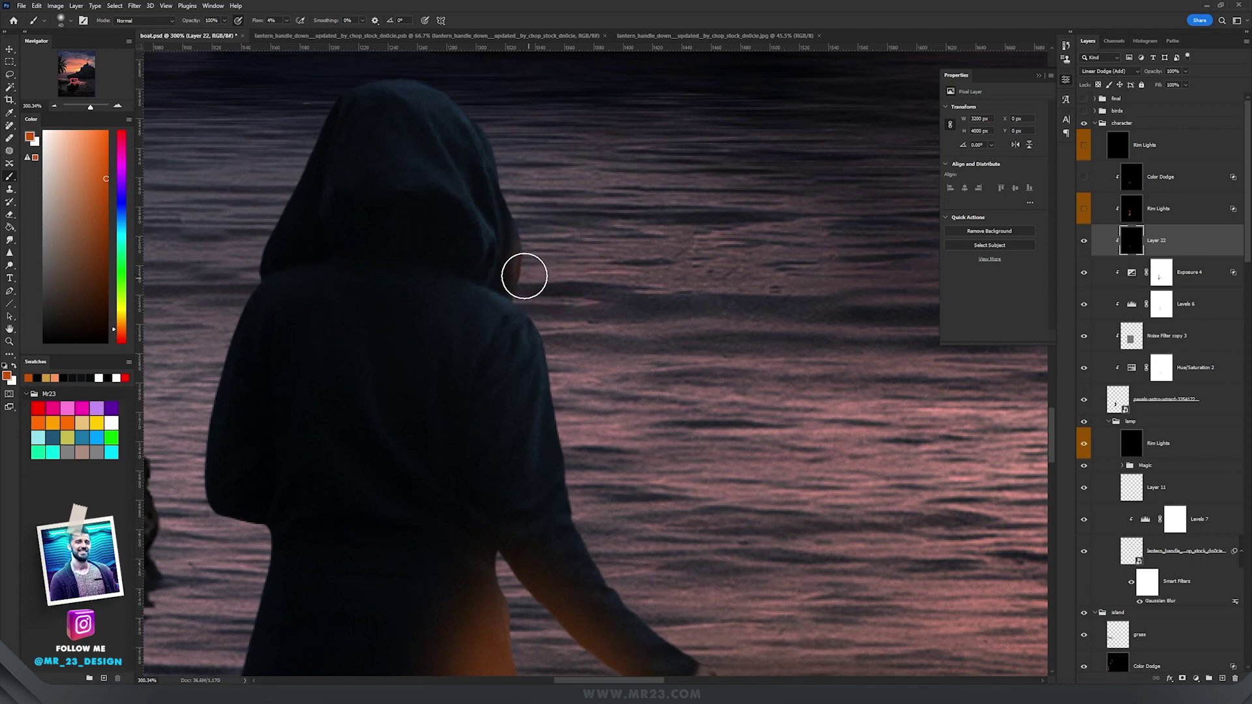
{"action": "left_click_drag", "start_coordinate": [633, 299], "coordinate": [653, 174]}
Step: Split the black Underlying Layer slider in the glow layer's Blend If settings to about 75 so the coat's shadows stay dark
{"action": "key", "text": "v"}
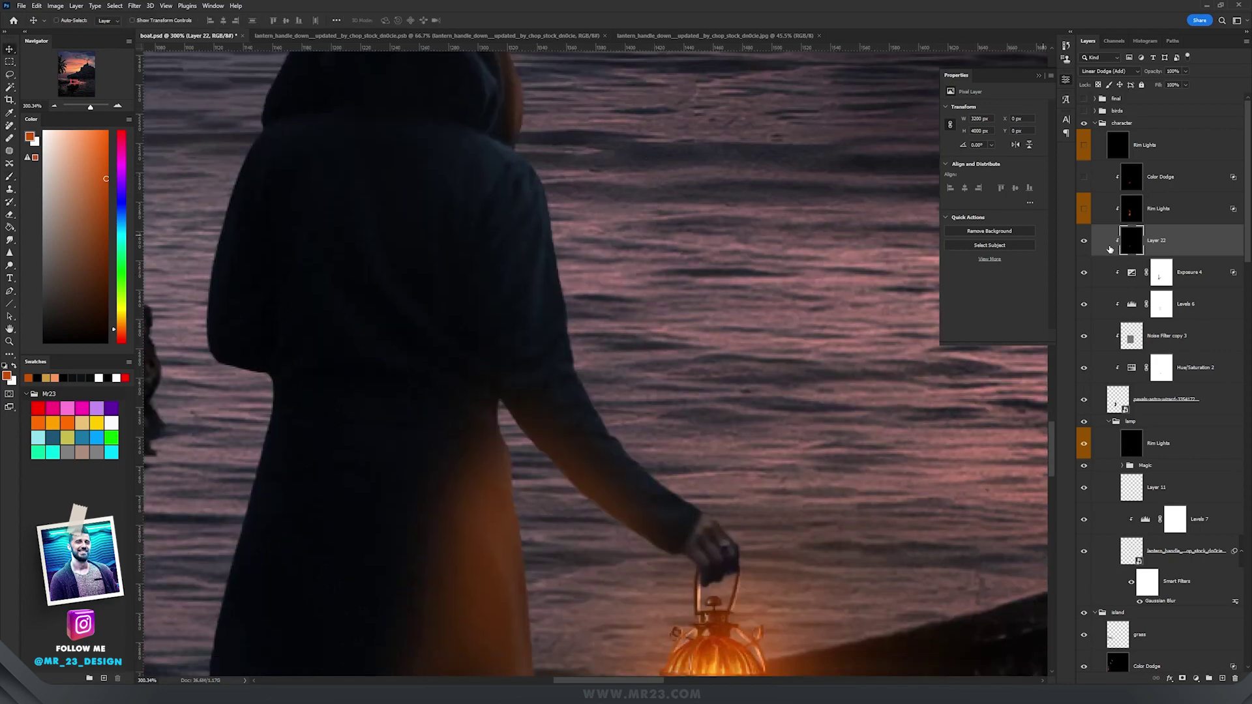
{"action": "key", "text": "alt+l"}
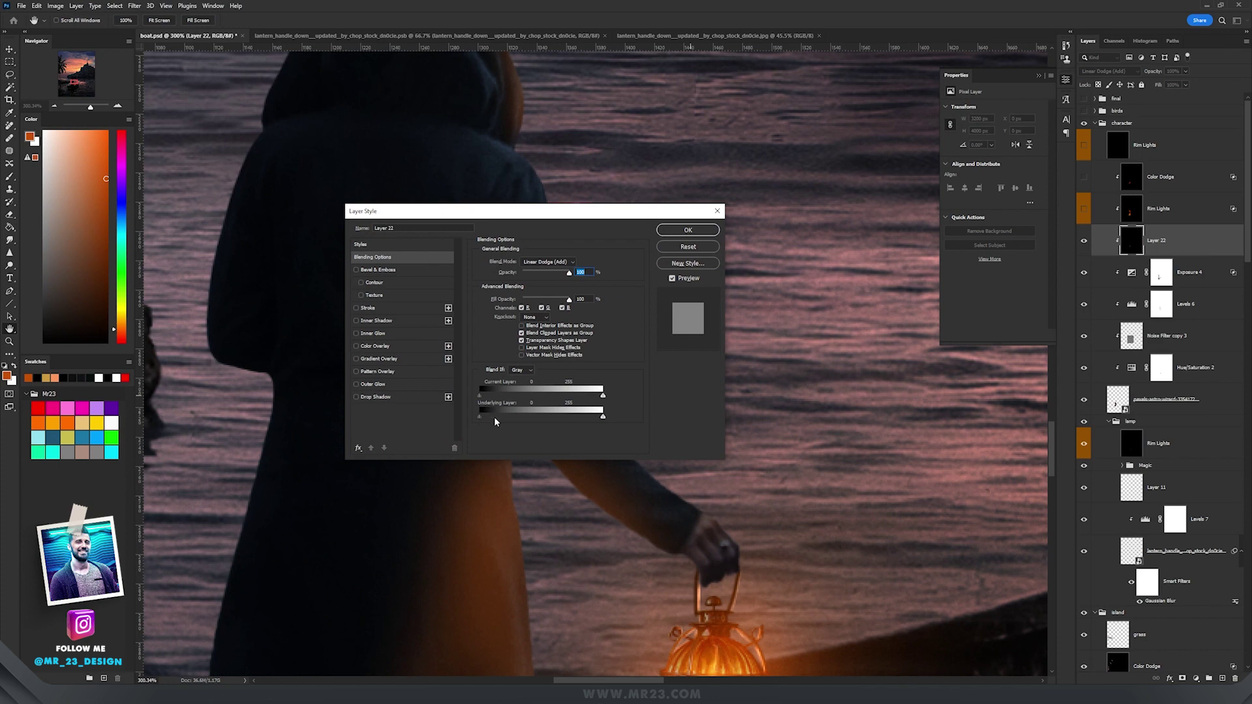
{"action": "left_click_drag", "start_coordinate": [485, 420], "coordinate": [515, 420]}
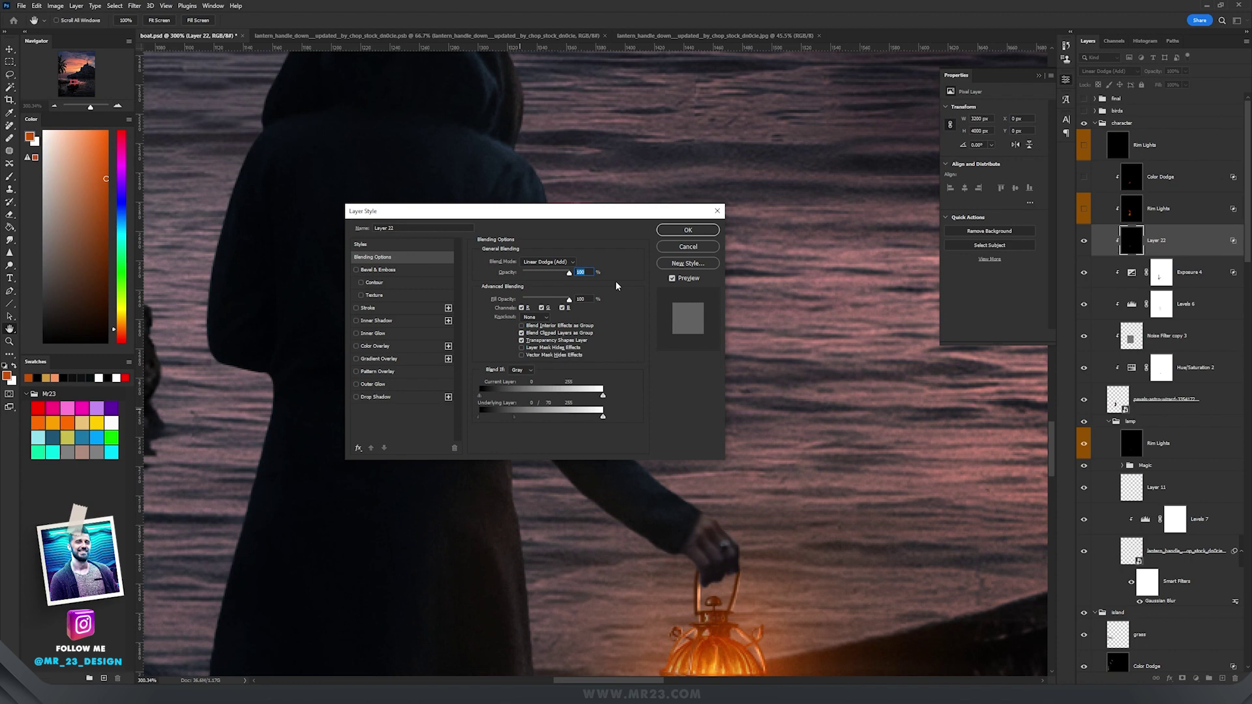
{"action": "left_click", "coordinate": [674, 231]}
Step: Paint more glow along the coat edge facing the lantern, resampling a brighter orange from the lantern
{"action": "scroll", "coordinate": [681, 352], "scroll_direction": "down", "scroll_amount": 3}
{"action": "key", "text": "b"}
{"action": "right_click", "coordinate": [543, 362], "text": "alt"}
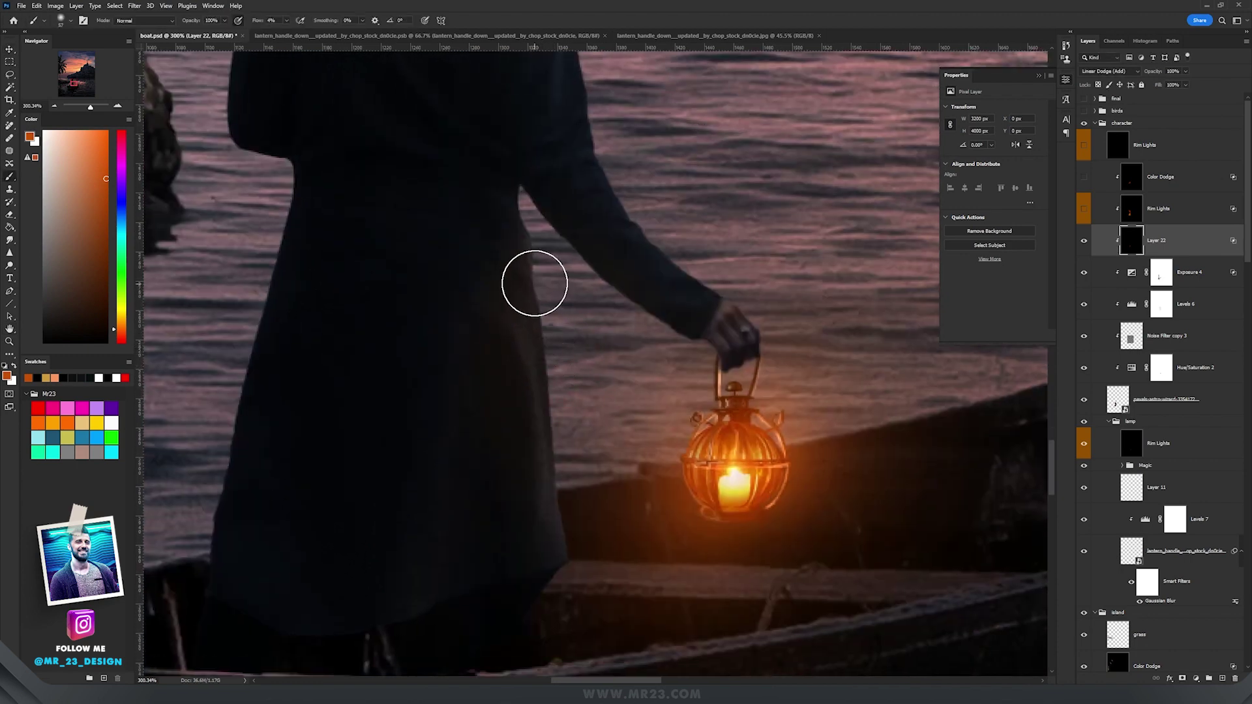
{"action": "mouse_move", "coordinate": [530, 279]}
{"action": "left_mouse_down"}
{"action": "mouse_move", "coordinate": [545, 525]}
{"action": "mouse_move", "coordinate": [564, 545]}
{"action": "mouse_move", "coordinate": [491, 511]}
{"action": "mouse_move", "coordinate": [531, 428]}
{"action": "mouse_move", "coordinate": [562, 606]}
{"action": "mouse_move", "coordinate": [553, 277]}
{"action": "mouse_move", "coordinate": [517, 462]}
{"action": "left_mouse_up"}
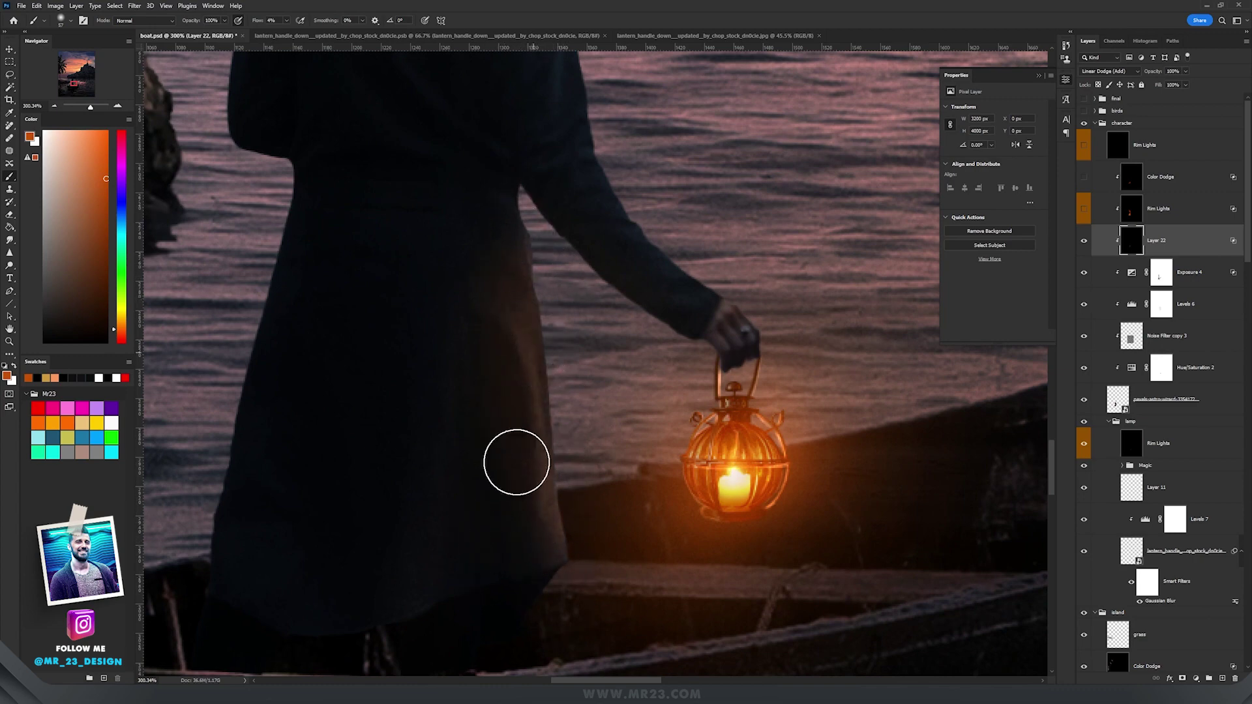
{"action": "left_click", "coordinate": [728, 431], "text": "alt"}
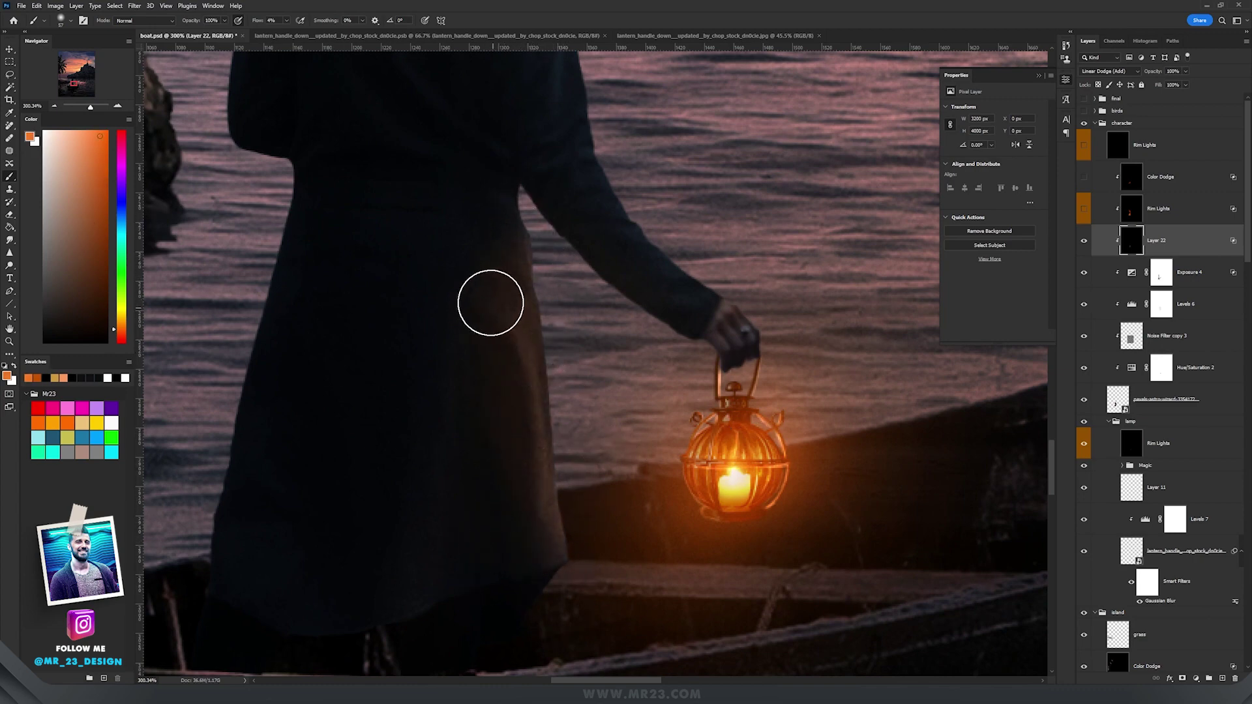
{"action": "left_click_drag", "start_coordinate": [544, 561], "coordinate": [532, 302]}
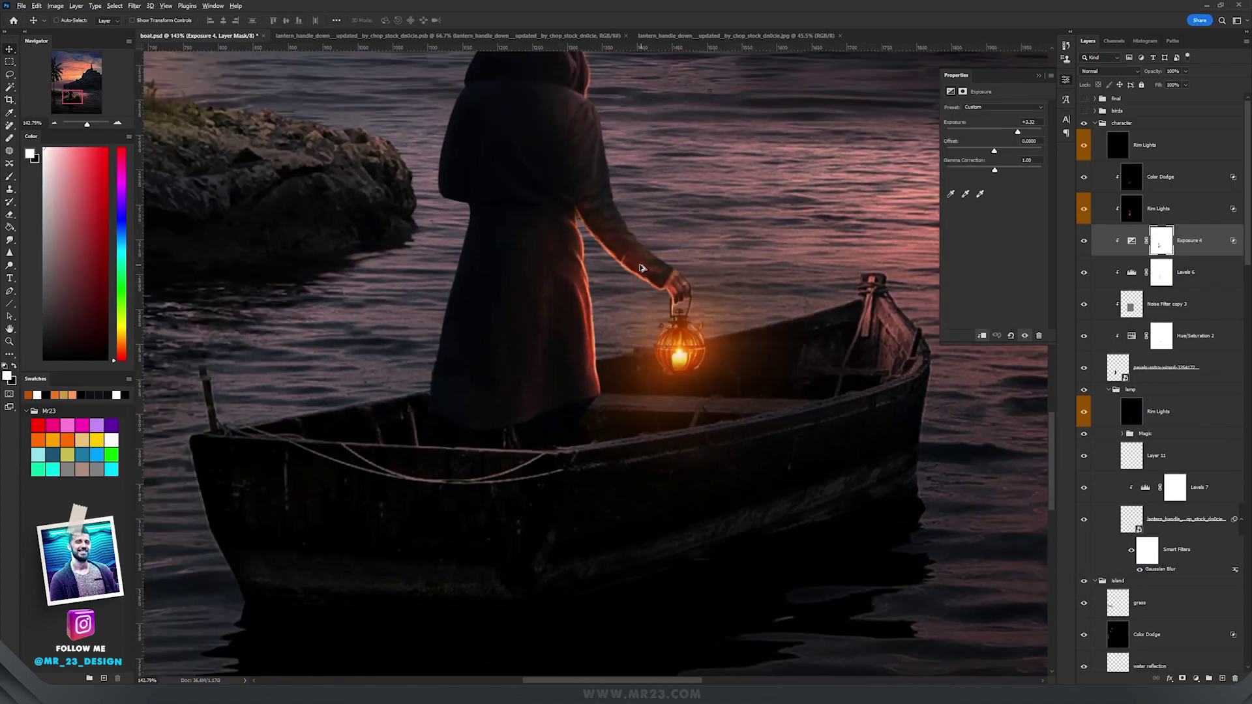
Step: Compare the boat with the Boat Lights group's Color Dodge and lower Rim Lights layers switched off and on
{"action": "scroll", "coordinate": [641, 267], "scroll_direction": "up", "scroll_amount": 3}
{"action": "left_click_drag", "start_coordinate": [671, 245], "coordinate": [652, 213]}
{"action": "scroll", "coordinate": [713, 396], "scroll_direction": "up", "scroll_amount": 1}
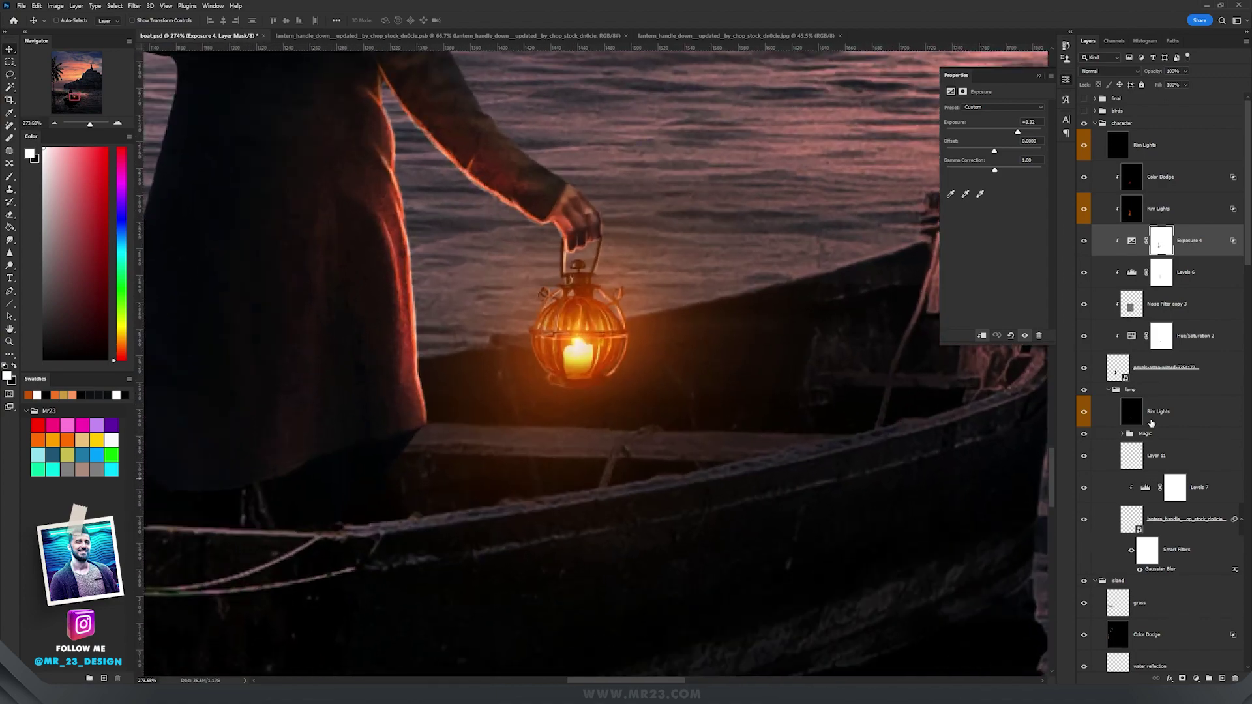
{"action": "scroll", "coordinate": [1202, 415], "scroll_direction": "down", "scroll_amount": 3}
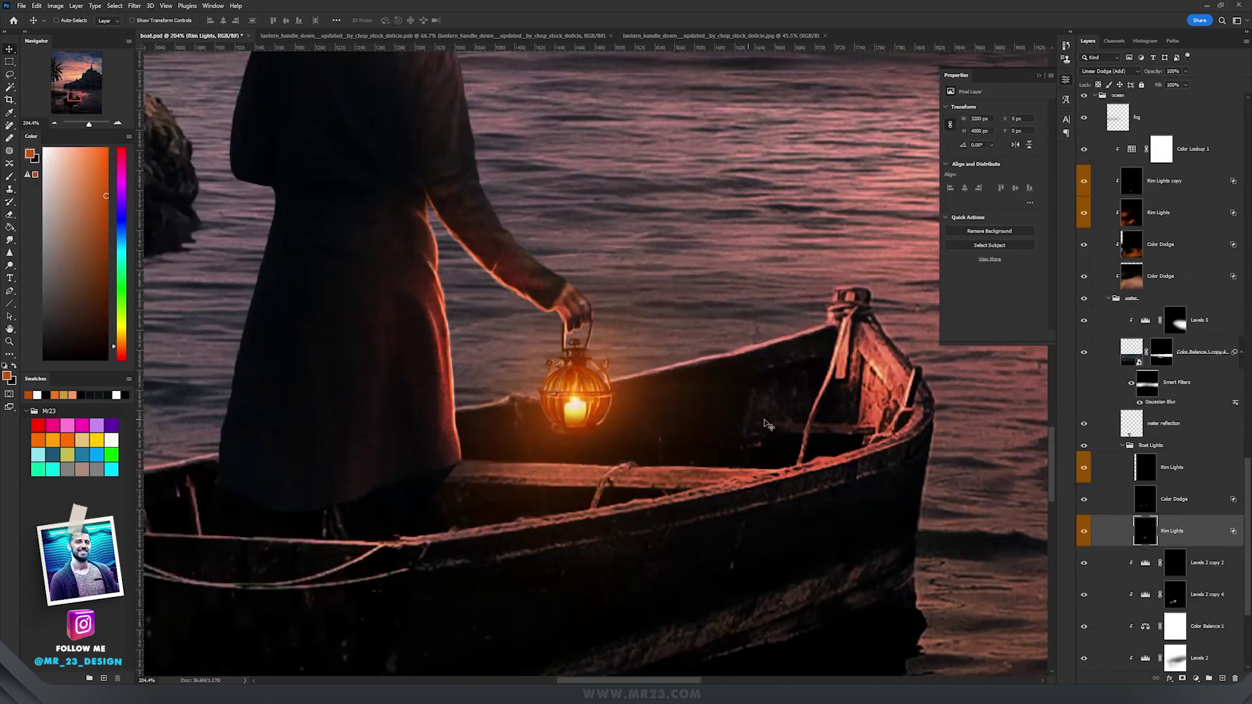
{"action": "left_click_drag", "start_coordinate": [775, 440], "coordinate": [781, 450]}
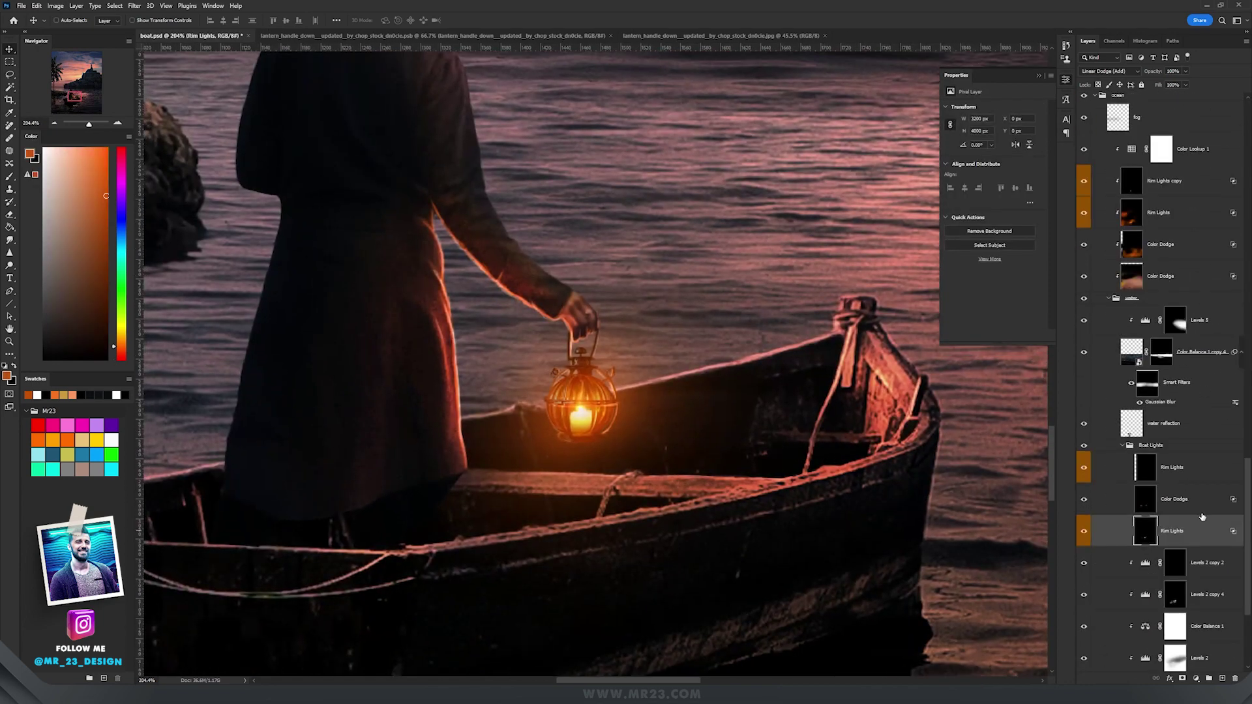
{"action": "left_click", "coordinate": [1183, 501]}
{"action": "left_click", "coordinate": [1085, 507]}
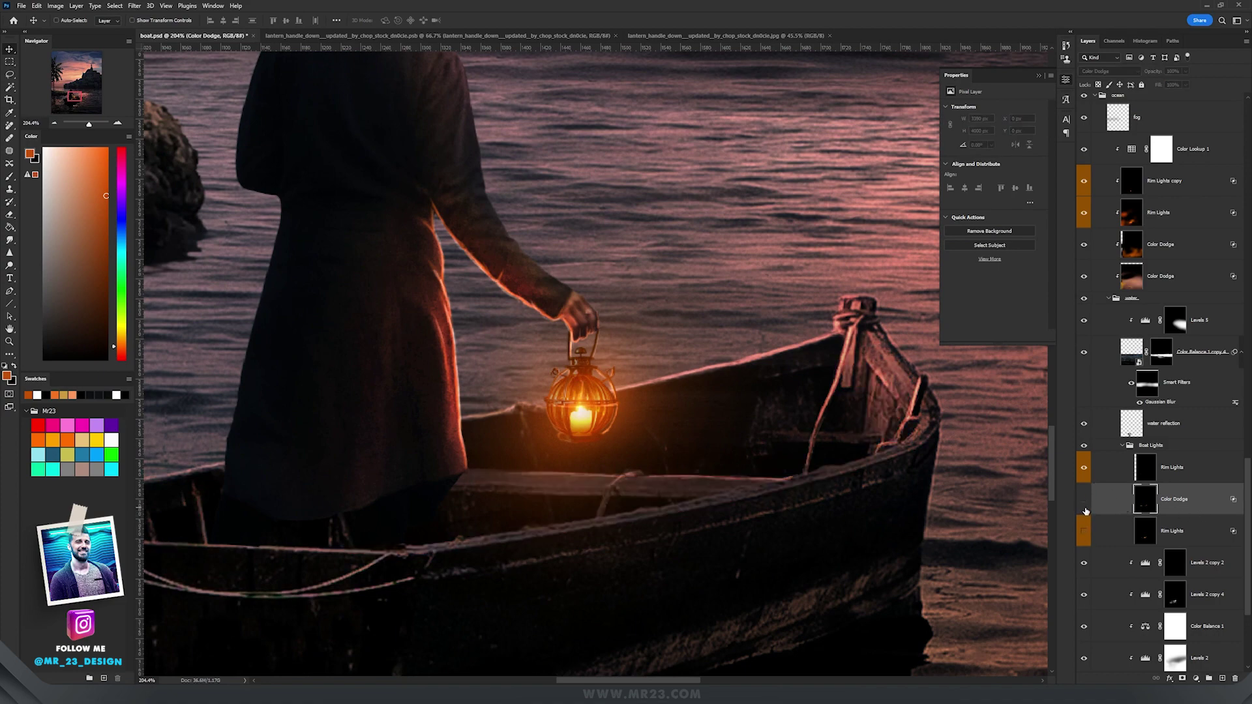
{"action": "left_click", "coordinate": [1085, 536]}
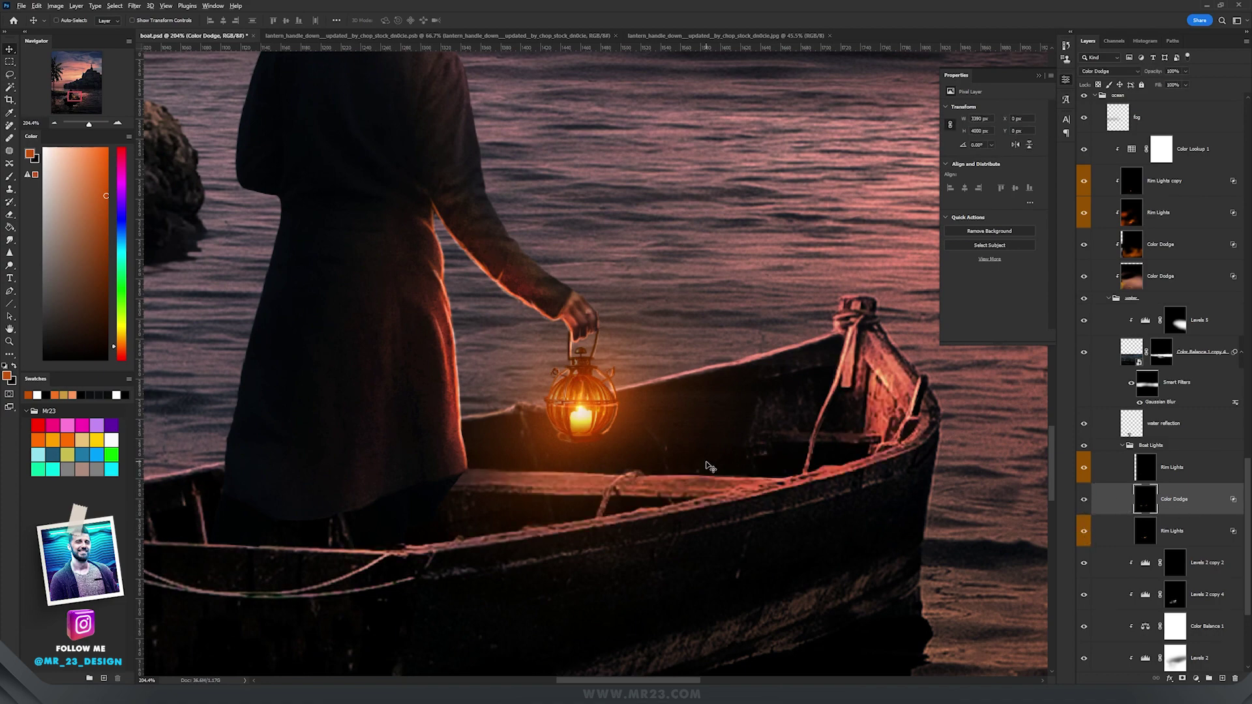
Step: Inspect the lantern light on the boat, the whole scene around it and the dark castle against the sunset sky
{"action": "scroll", "coordinate": [710, 464], "scroll_direction": "down", "scroll_amount": 2}
{"action": "scroll", "coordinate": [709, 465], "scroll_direction": "down", "scroll_amount": 4}
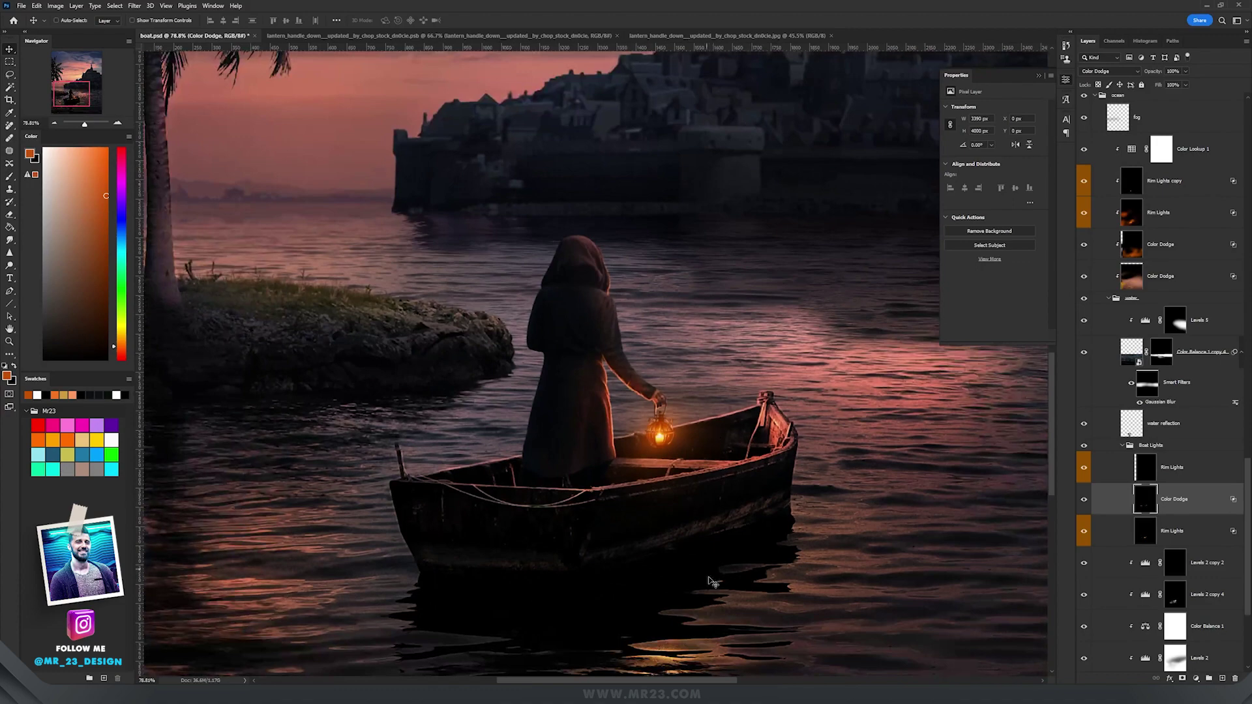
{"action": "left_click_drag", "start_coordinate": [712, 578], "coordinate": [748, 354]}
{"action": "scroll", "coordinate": [712, 204], "scroll_direction": "up", "scroll_amount": 6}
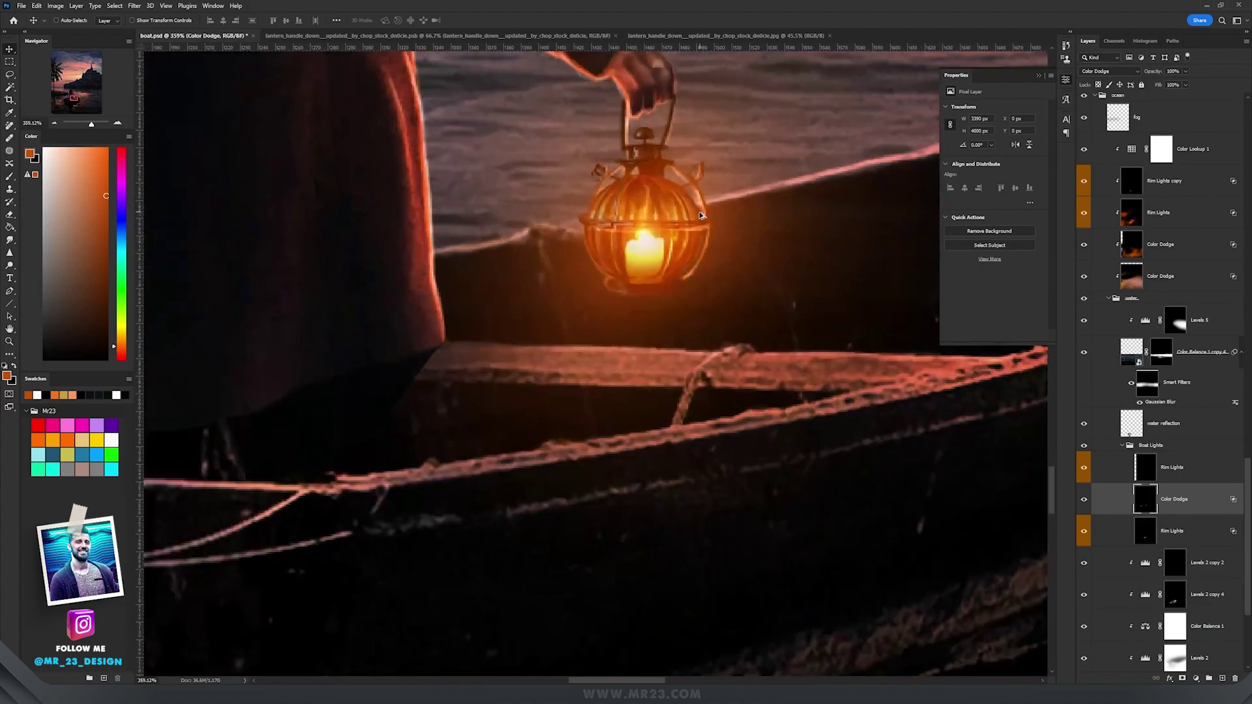
{"action": "left_click_drag", "start_coordinate": [691, 444], "coordinate": [659, 129]}
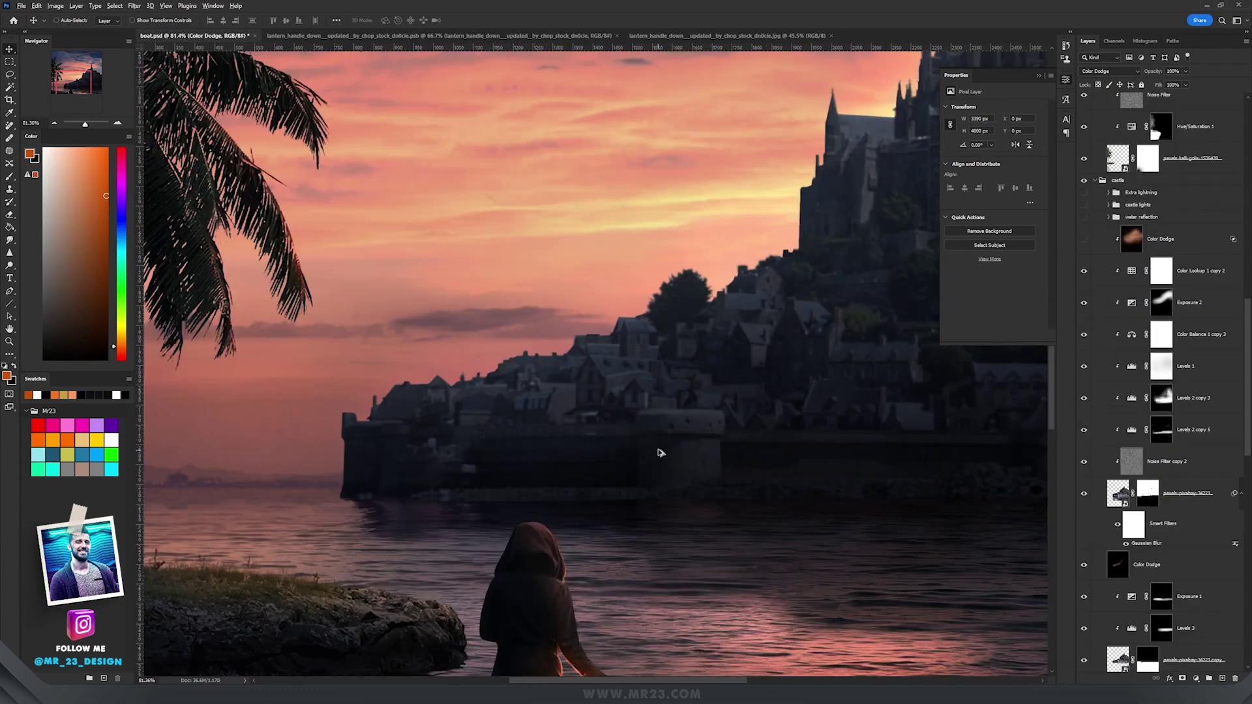
{"action": "scroll", "coordinate": [659, 452], "scroll_direction": "up", "scroll_amount": 3}
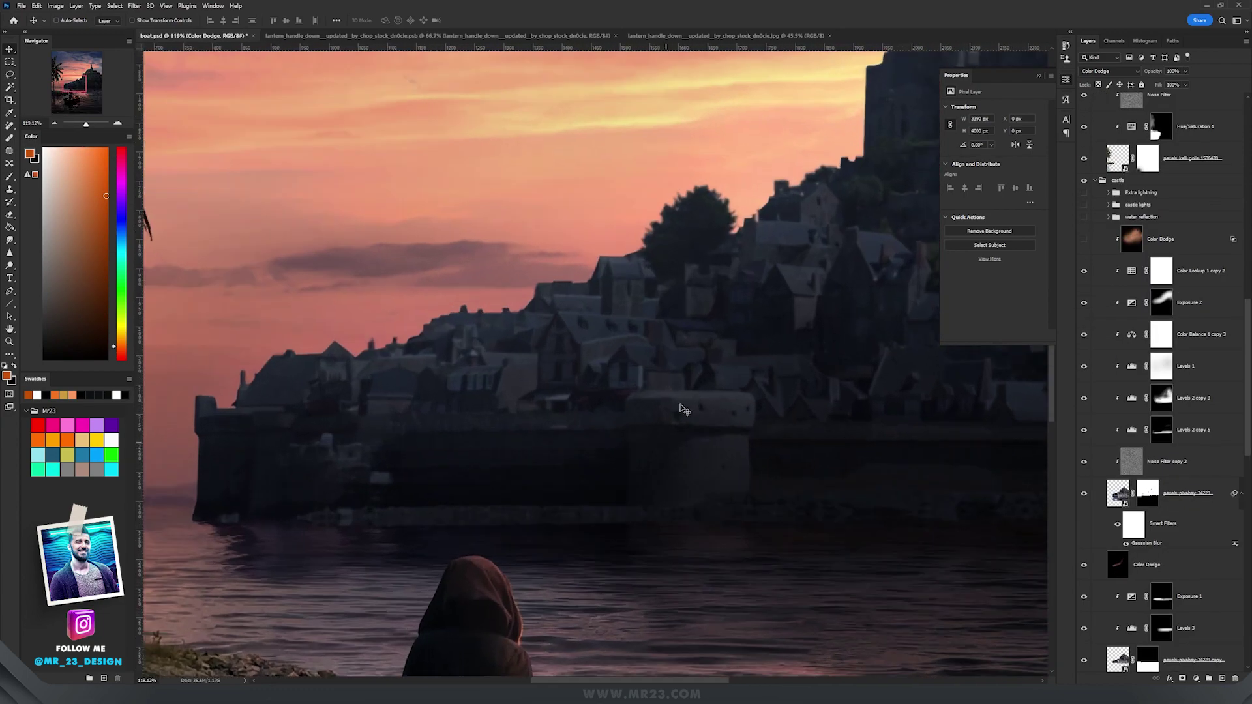
{"action": "left_click_drag", "start_coordinate": [804, 291], "coordinate": [739, 395]}
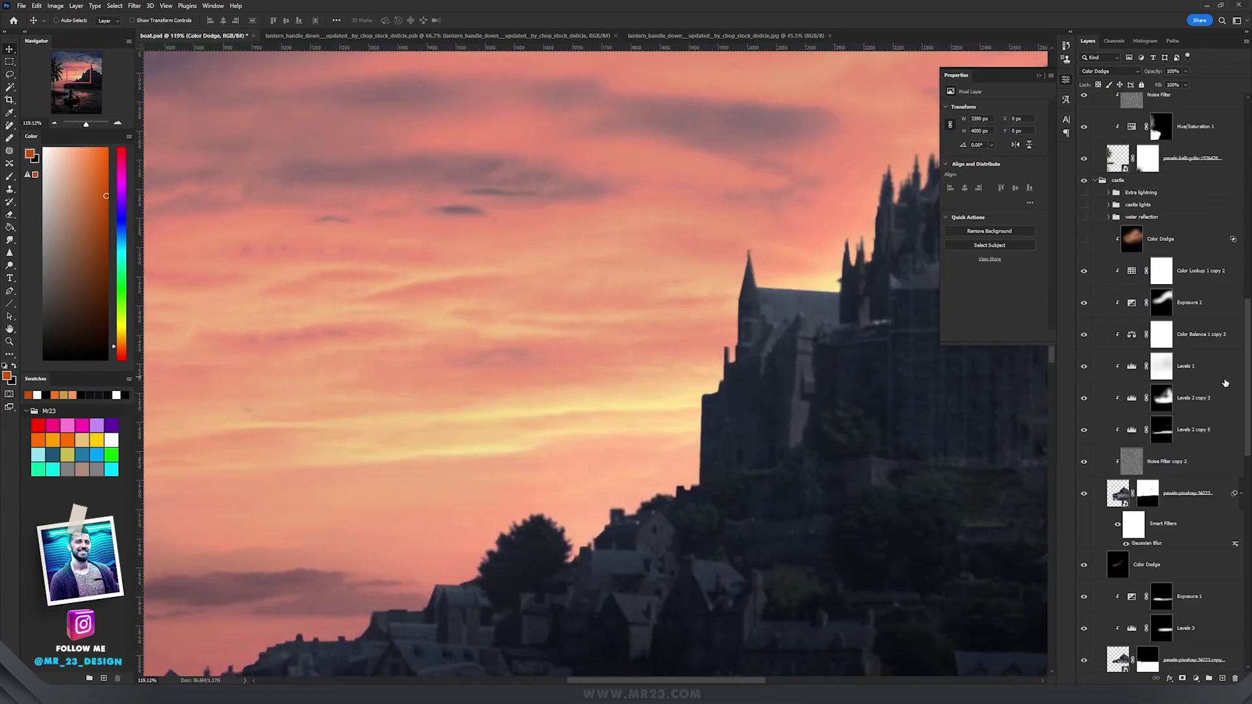
Step: Show the castle group's Color Dodge layer and inspect the warm light it adds to the castle walls and village
{"action": "left_click", "coordinate": [1203, 238]}
{"action": "left_click", "coordinate": [1083, 239]}
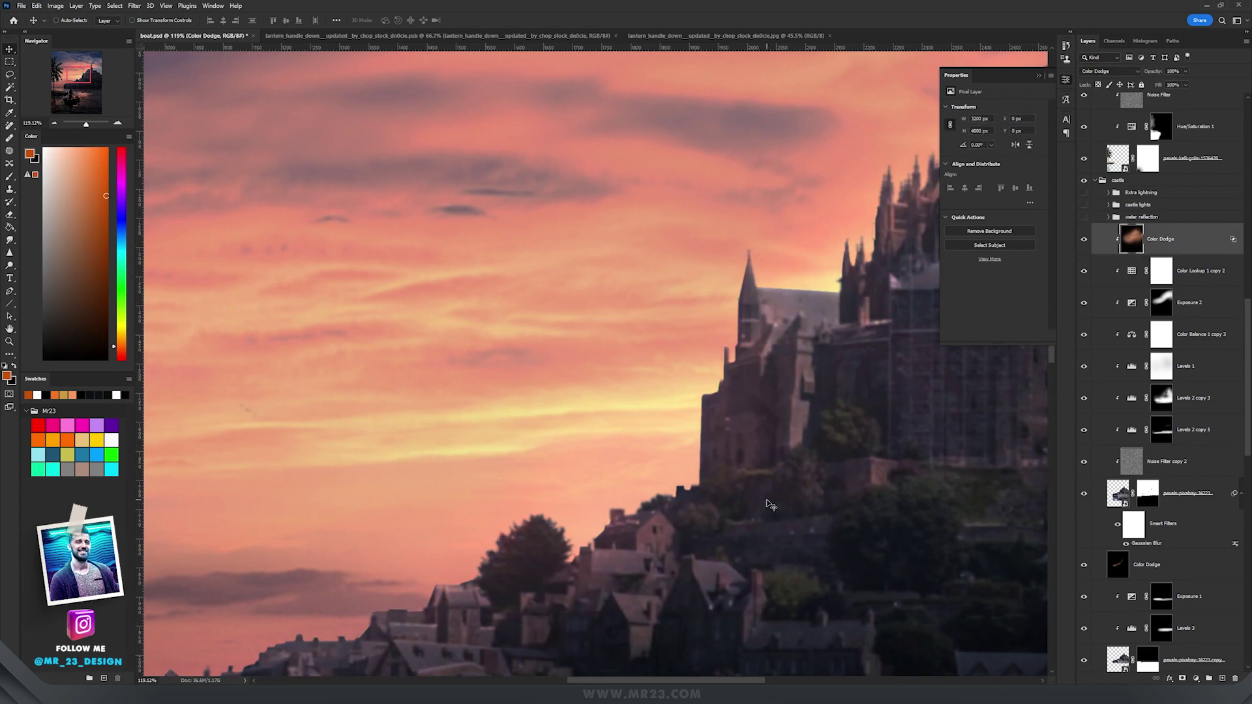
{"action": "scroll", "coordinate": [765, 471], "scroll_direction": "down", "scroll_amount": 3}
{"action": "scroll", "coordinate": [820, 416], "scroll_direction": "up", "scroll_amount": 3}
{"action": "left_click_drag", "start_coordinate": [827, 380], "coordinate": [731, 337]}
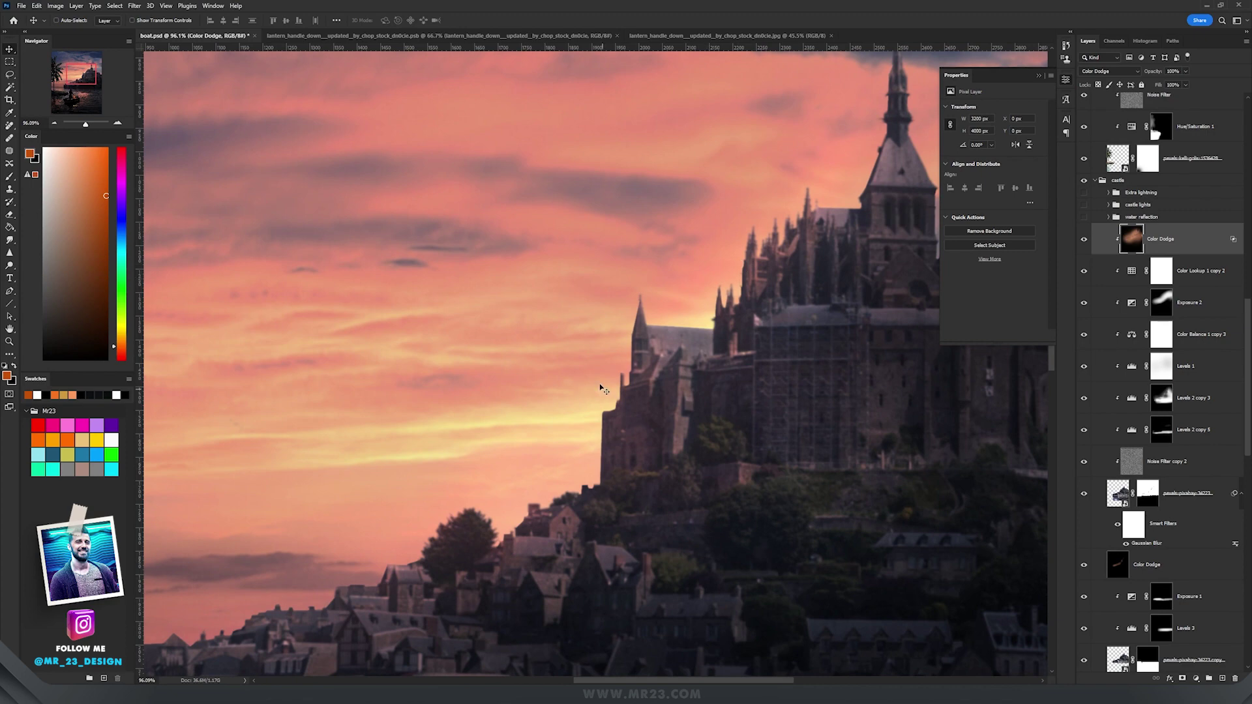
{"action": "scroll", "coordinate": [601, 388], "scroll_direction": "up", "scroll_amount": 1}
Step: Show the castle lights and Extra lightning groups, comparing the castle with its window lights off and on
{"action": "left_click", "coordinate": [1084, 204]}
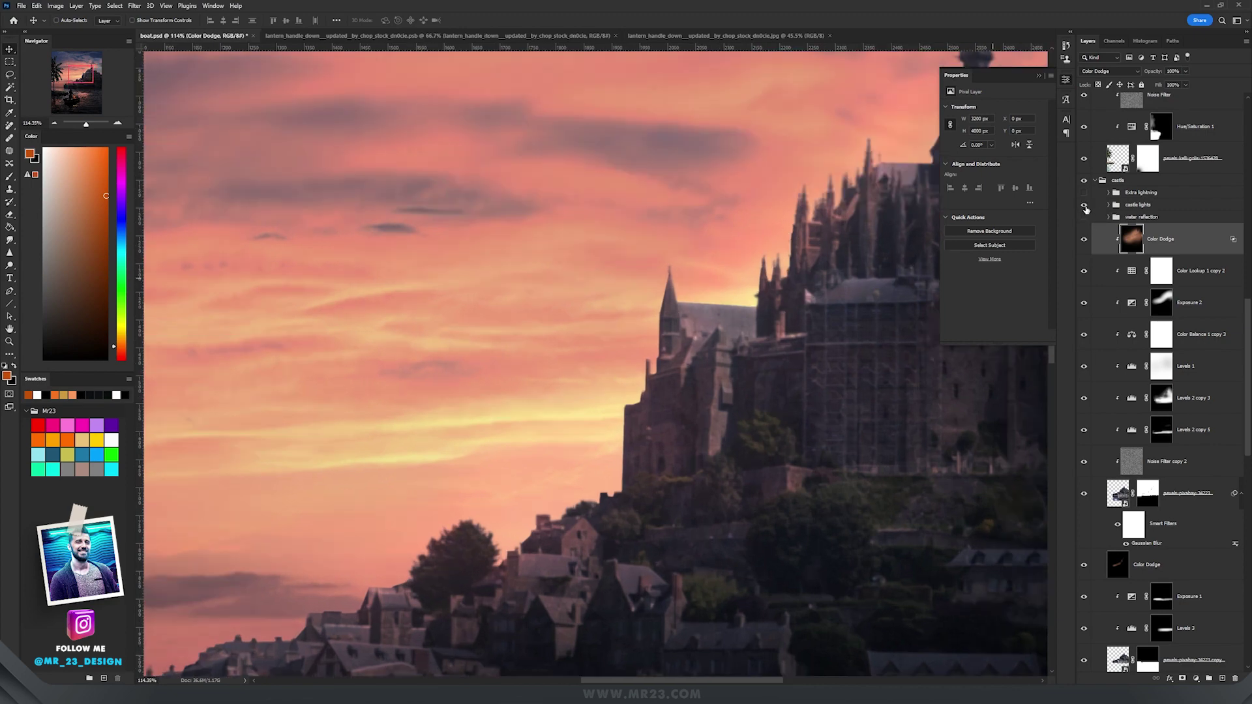
{"action": "left_click", "coordinate": [1148, 205]}
{"action": "left_click_drag", "start_coordinate": [740, 337], "coordinate": [436, 279]}
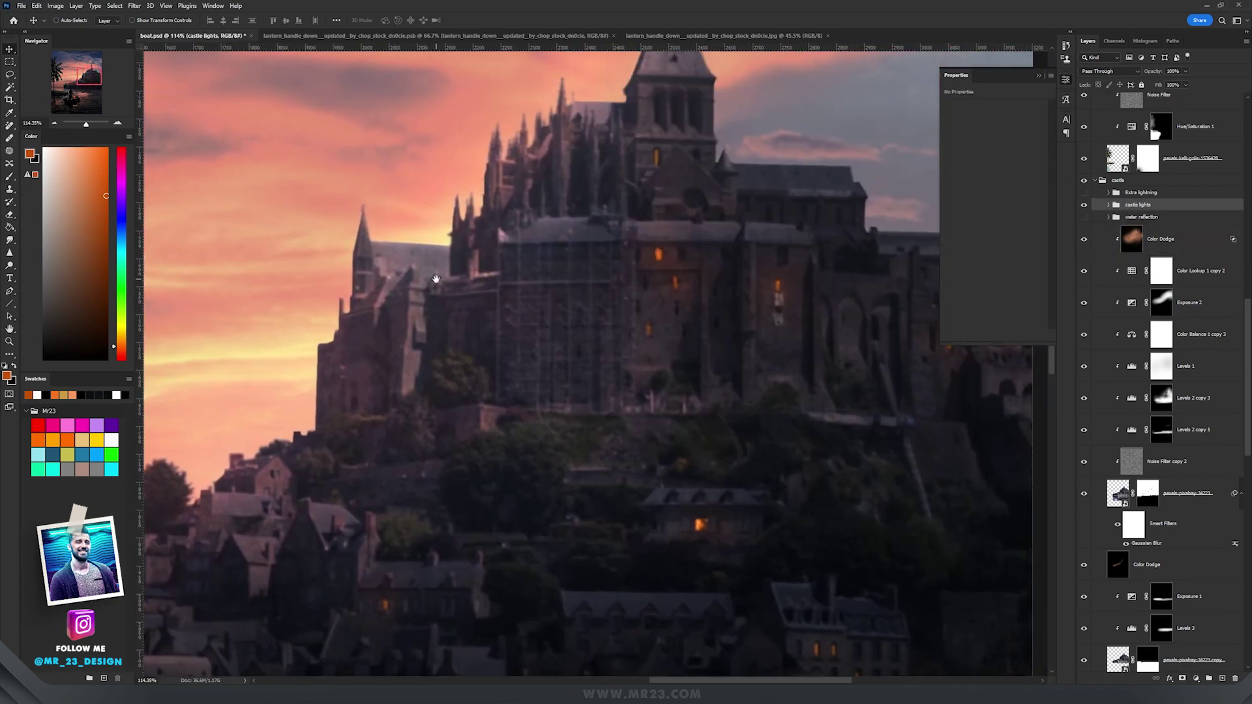
{"action": "left_click", "coordinate": [1085, 205]}
{"action": "left_click", "coordinate": [1084, 205]}
{"action": "scroll", "coordinate": [701, 396], "scroll_direction": "down", "scroll_amount": 2}
{"action": "left_click_drag", "start_coordinate": [477, 433], "coordinate": [534, 492]}
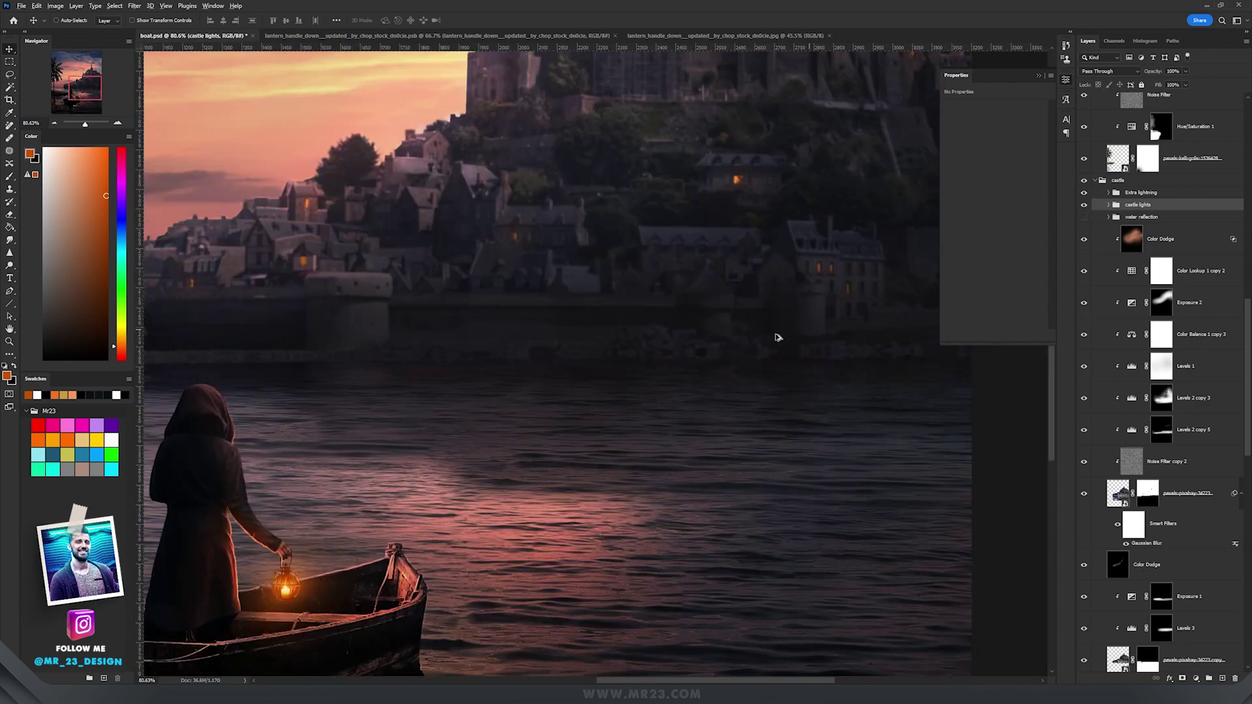
{"action": "scroll", "coordinate": [774, 338], "scroll_direction": "down", "scroll_amount": 3}
{"action": "scroll", "coordinate": [745, 336], "scroll_direction": "up", "scroll_amount": 2}
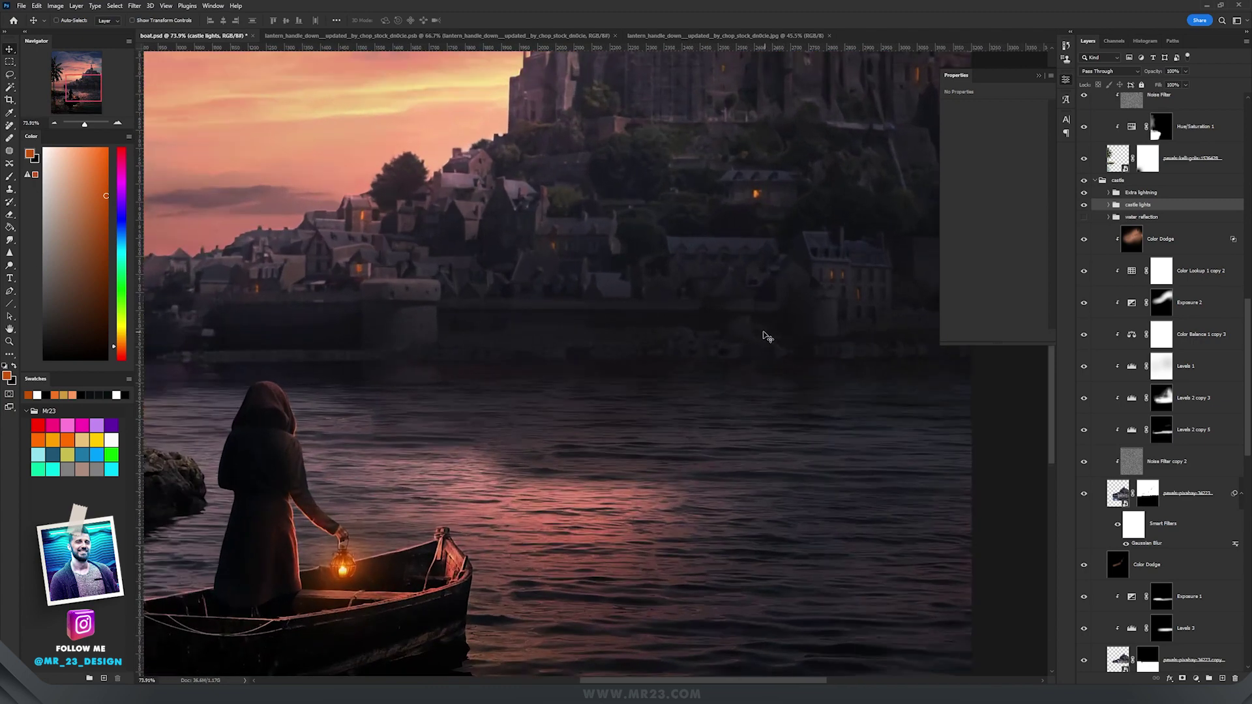
Step: Add a new Multiply layer above the water reflection group and choose a flat, soft elliptical brush
{"action": "left_click", "coordinate": [1167, 218]}
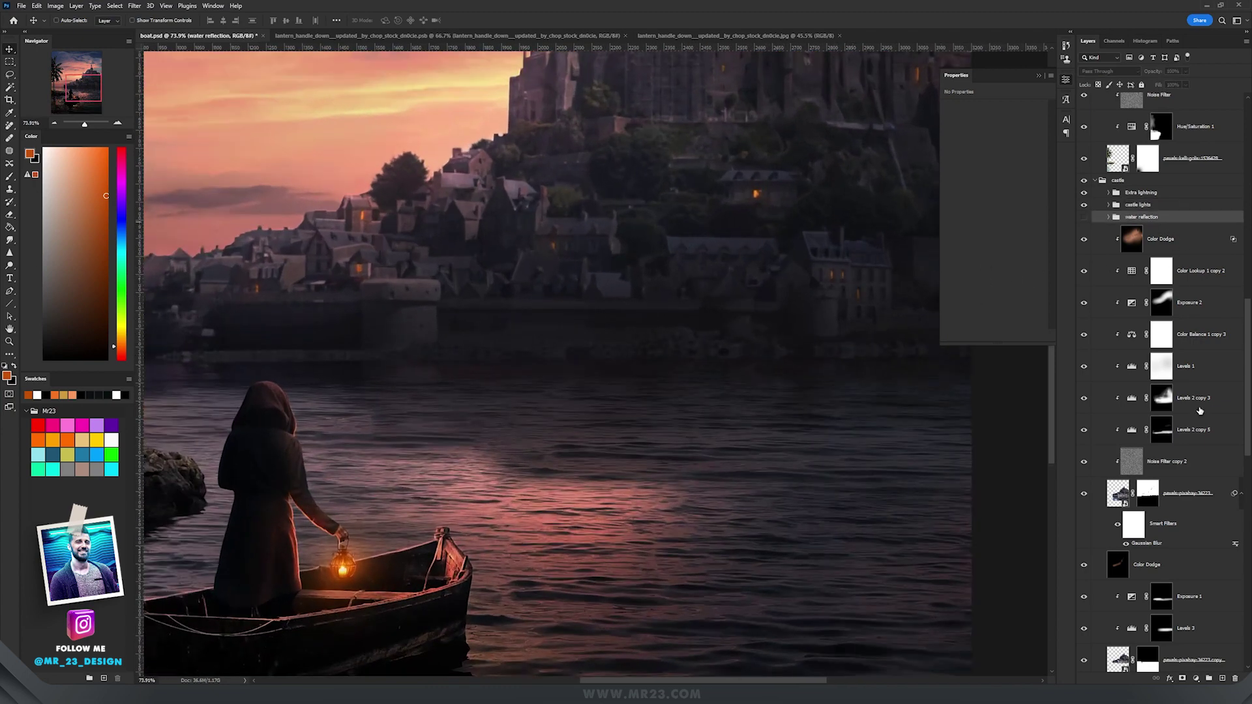
{"action": "left_click", "coordinate": [1220, 677]}
{"action": "left_click", "coordinate": [1108, 71]}
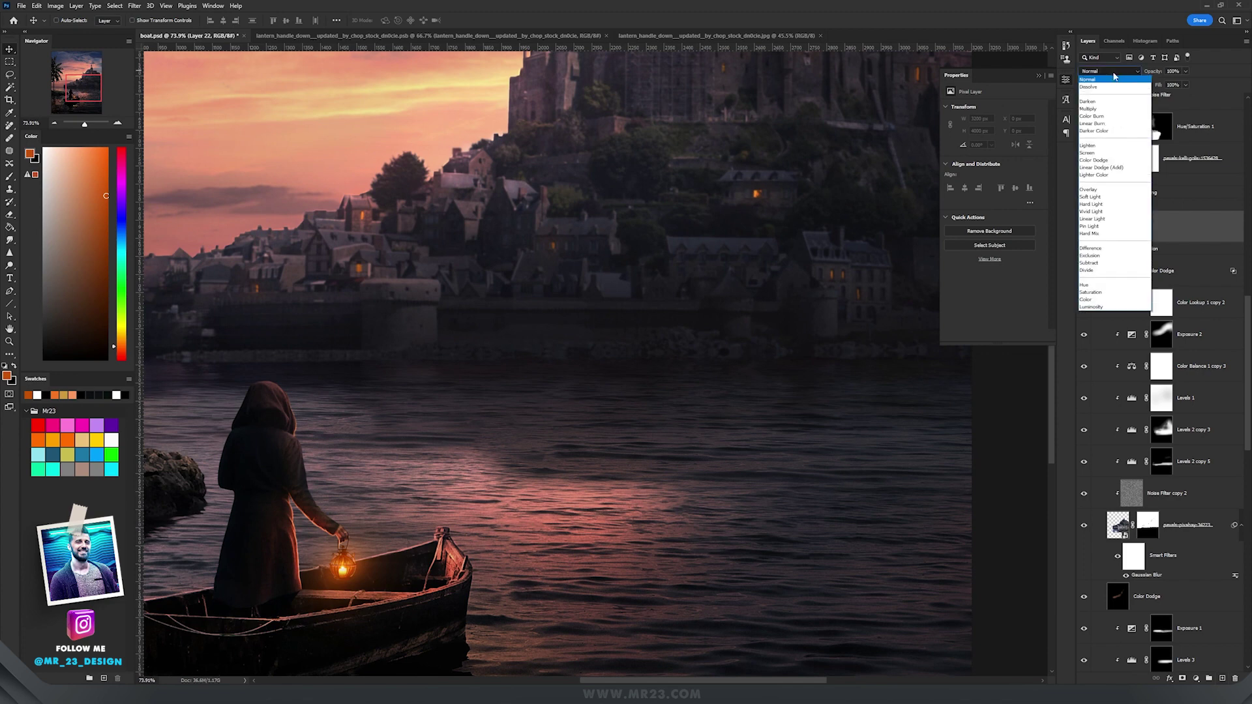
{"action": "left_click", "coordinate": [1098, 109]}
{"action": "key", "text": "b"}
{"action": "right_click", "coordinate": [705, 300]}
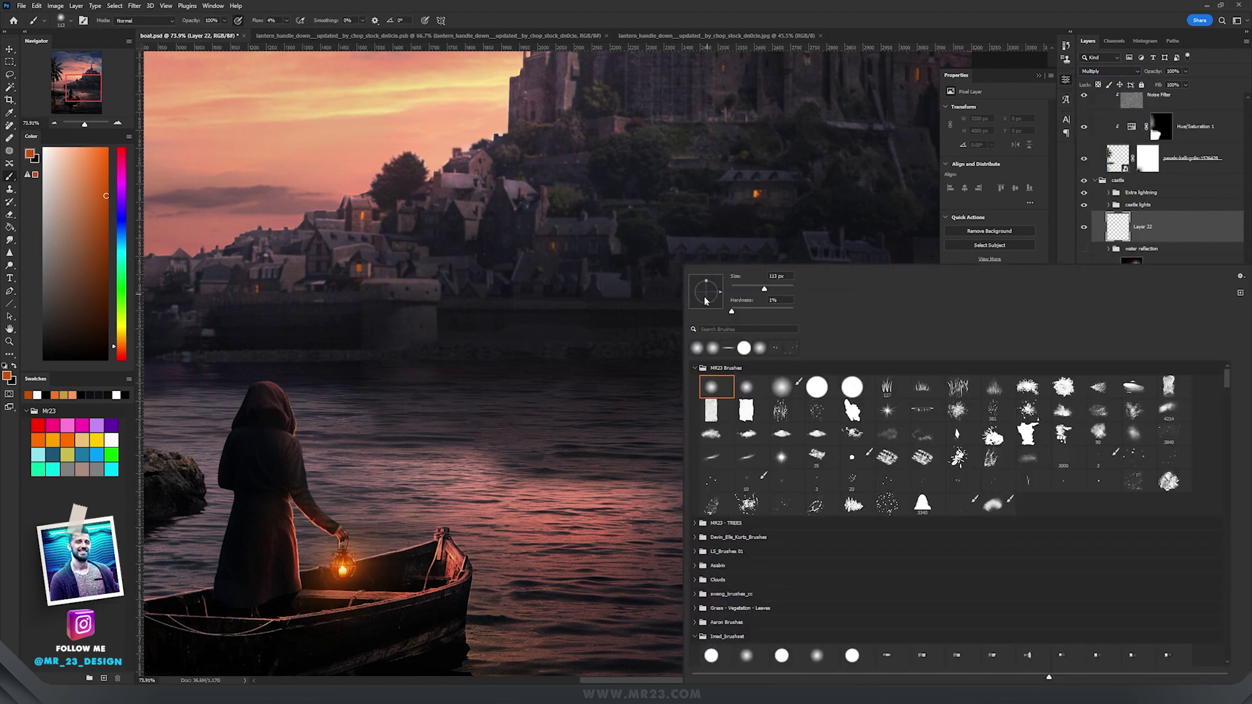
{"action": "left_click", "coordinate": [729, 346]}
{"action": "left_click", "coordinate": [665, 4]}
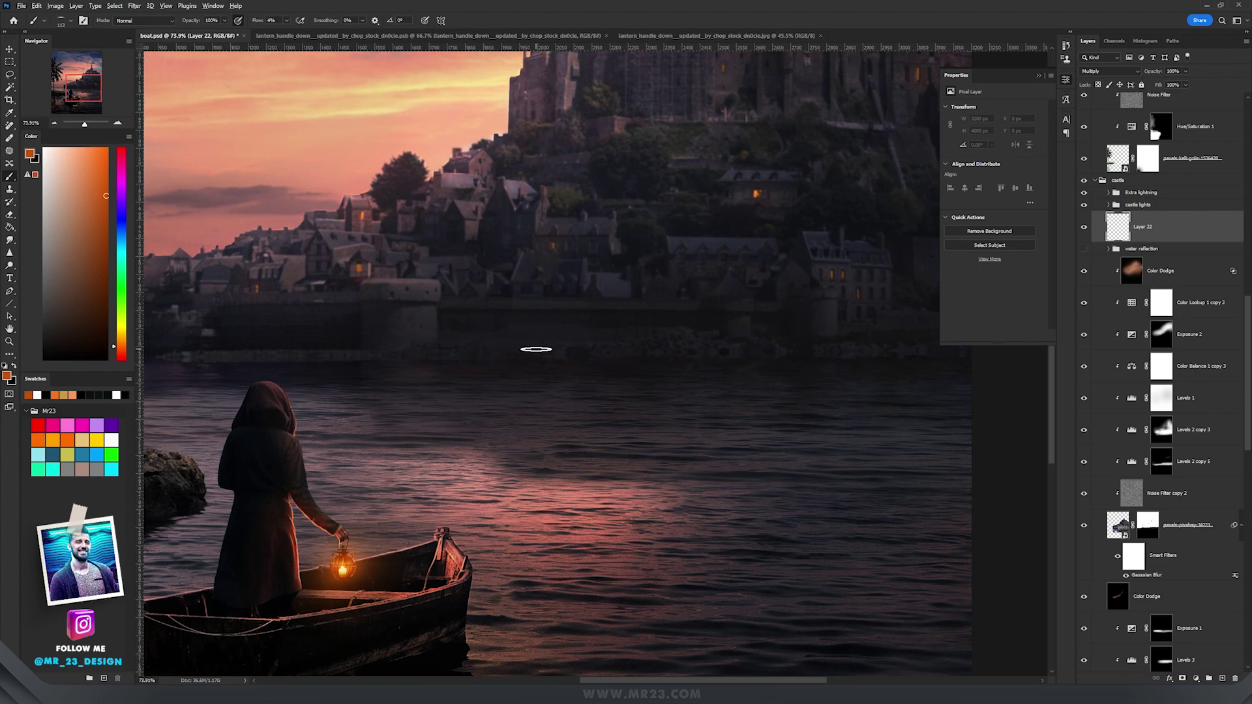
Step: Sample a dark tone from the shoreline and paint the castle's shadow across the water below it to the canvas edge
{"action": "left_click", "coordinate": [517, 361], "text": "alt"}
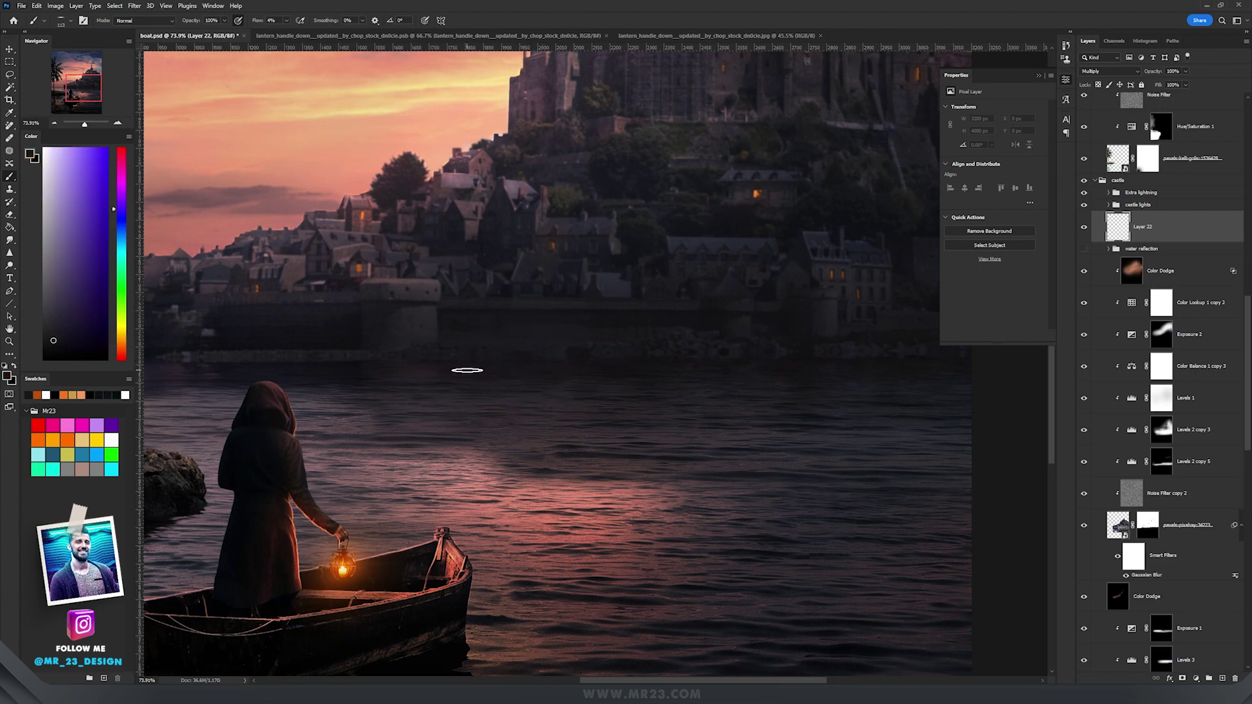
{"action": "scroll", "coordinate": [466, 370], "scroll_direction": "up", "scroll_amount": 5}
{"action": "left_click", "coordinate": [522, 352], "text": "alt"}
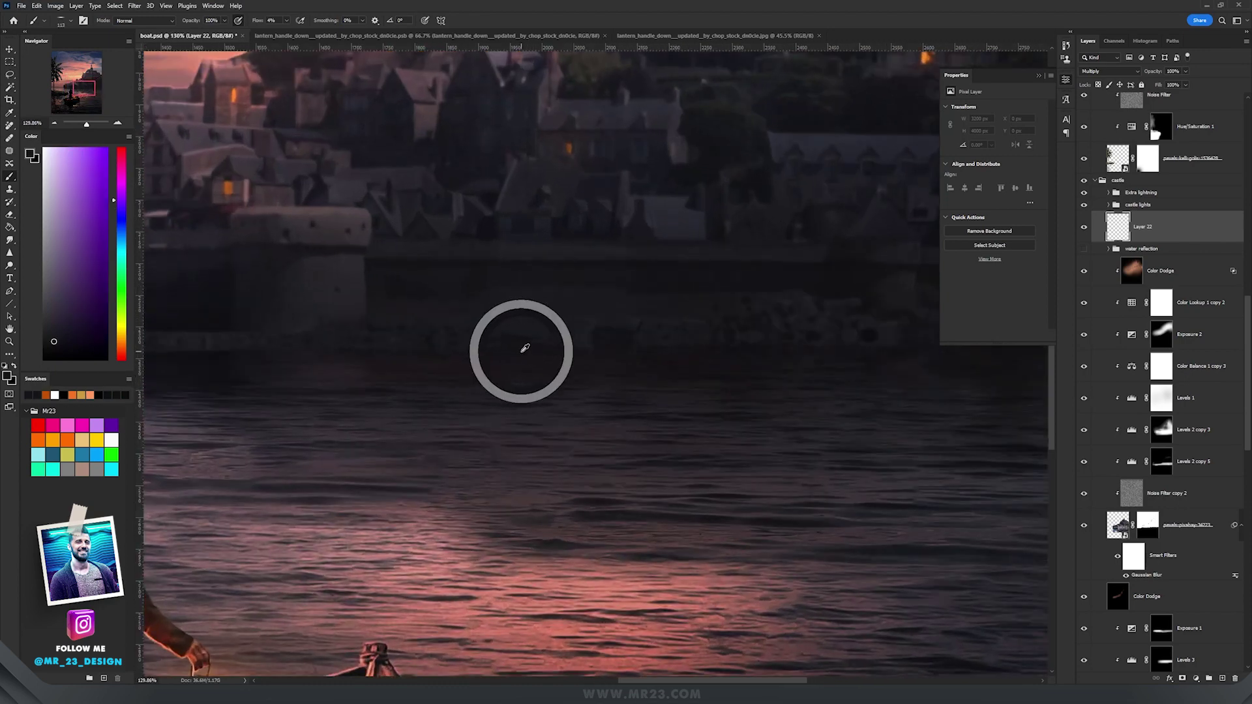
{"action": "mouse_move", "coordinate": [818, 397]}
{"action": "left_mouse_down"}
{"action": "mouse_move", "coordinate": [692, 393]}
{"action": "mouse_move", "coordinate": [779, 403]}
{"action": "mouse_move", "coordinate": [575, 429]}
{"action": "mouse_move", "coordinate": [565, 463]}
{"action": "mouse_move", "coordinate": [809, 480]}
{"action": "mouse_move", "coordinate": [575, 511]}
{"action": "mouse_move", "coordinate": [573, 548]}
{"action": "mouse_move", "coordinate": [752, 542]}
{"action": "mouse_move", "coordinate": [517, 369]}
{"action": "mouse_move", "coordinate": [492, 371]}
{"action": "left_mouse_up"}
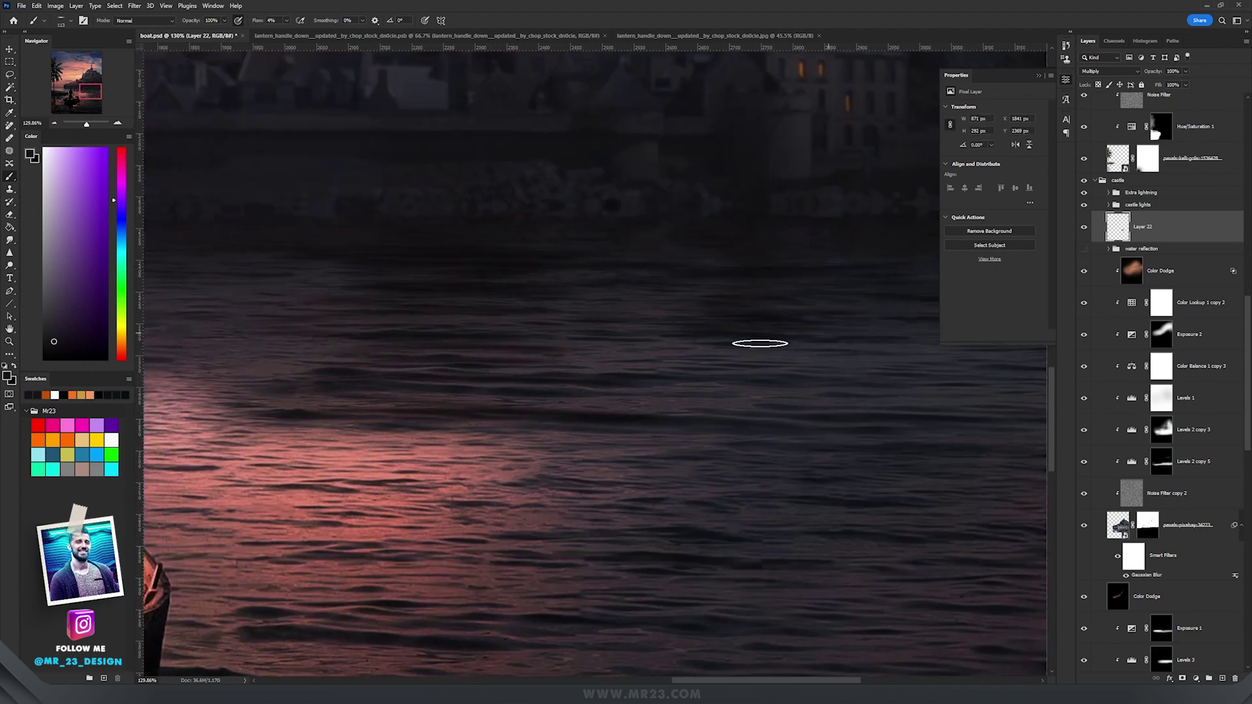
{"action": "left_click_drag", "start_coordinate": [576, 296], "coordinate": [346, 282]}
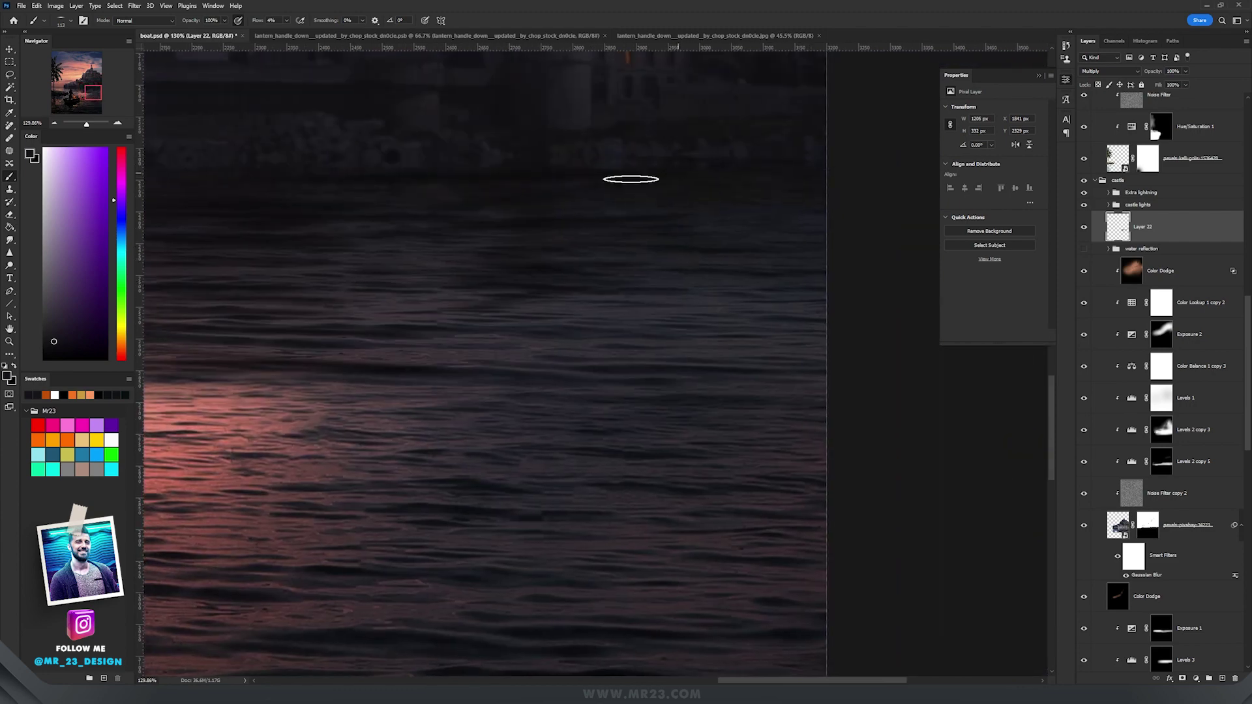
{"action": "mouse_move", "coordinate": [796, 254]}
{"action": "left_mouse_down"}
{"action": "mouse_move", "coordinate": [526, 301]}
{"action": "mouse_move", "coordinate": [761, 355]}
{"action": "mouse_move", "coordinate": [750, 397]}
{"action": "mouse_move", "coordinate": [590, 439]}
{"action": "mouse_move", "coordinate": [673, 503]}
{"action": "mouse_move", "coordinate": [461, 506]}
{"action": "mouse_move", "coordinate": [613, 435]}
{"action": "mouse_move", "coordinate": [461, 302]}
{"action": "left_mouse_up"}
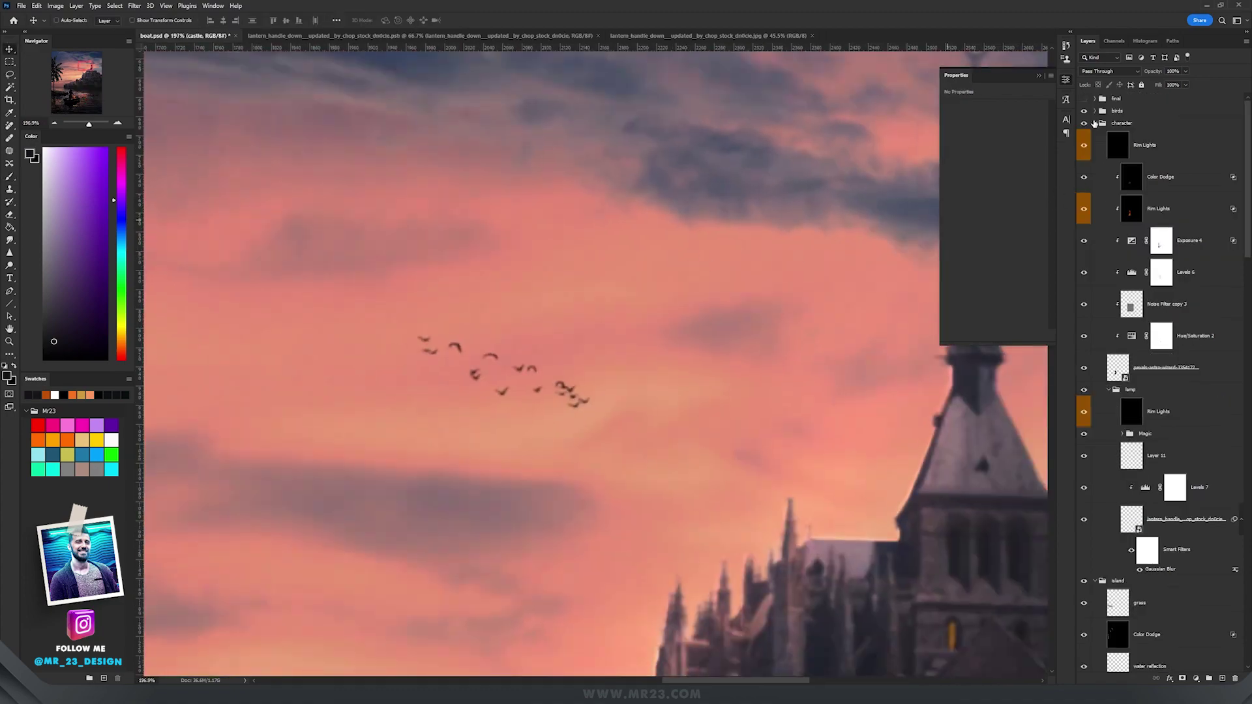
Step: Compare the sky beside the castle with the birds group hidden and shown
{"action": "left_click", "coordinate": [1084, 110]}
{"action": "left_click", "coordinate": [1084, 111]}
{"action": "scroll", "coordinate": [547, 321], "scroll_direction": "down", "scroll_amount": 5}
{"action": "scroll", "coordinate": [548, 321], "scroll_direction": "down", "scroll_amount": 3}
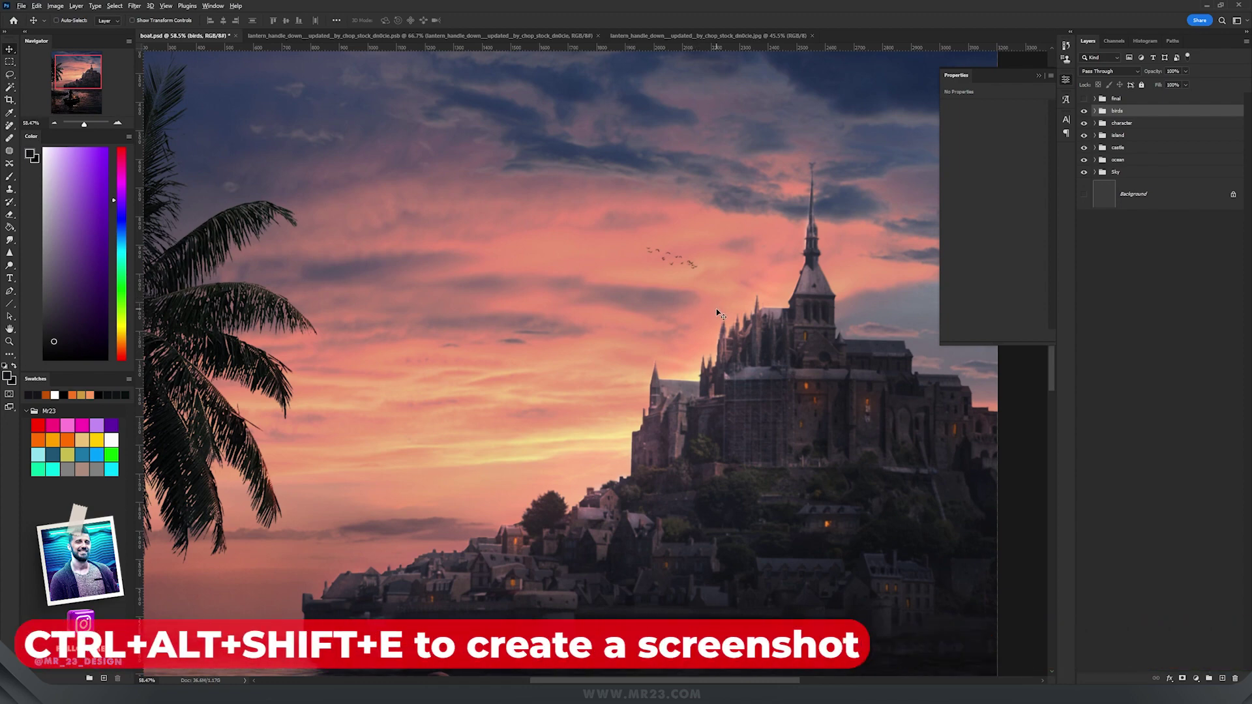
Step: Stamp all visible layers into one new Smart Object layer above the birds group and open the Camera Raw Filter
{"action": "key", "text": "ctrl+alt+shift+e"}
{"action": "right_click", "coordinate": [1185, 125]}
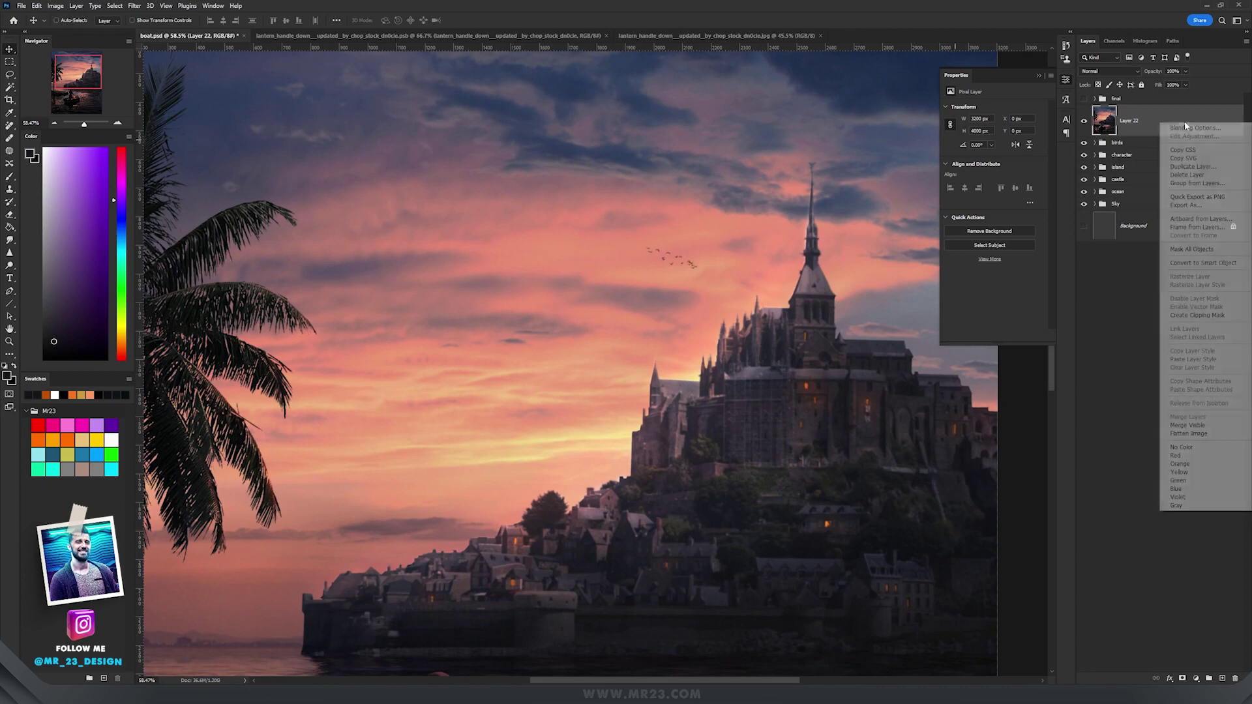
{"action": "left_click", "coordinate": [1205, 264]}
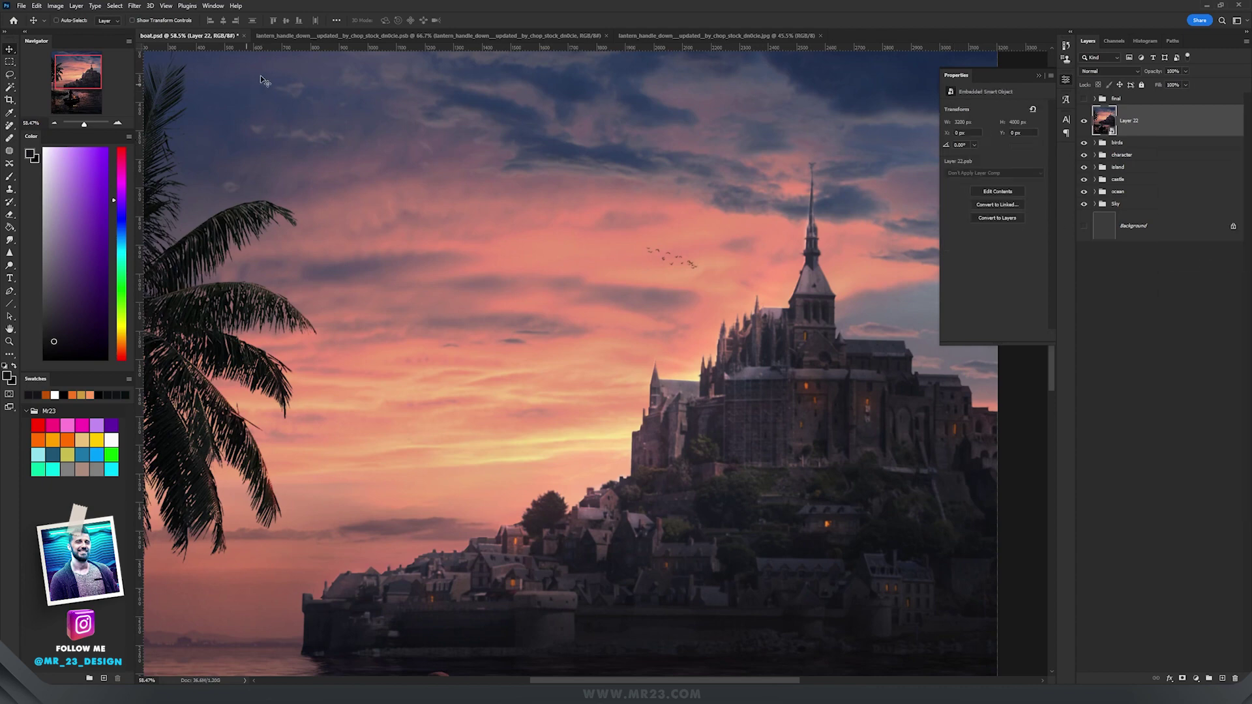
{"action": "left_click", "coordinate": [134, 6]}
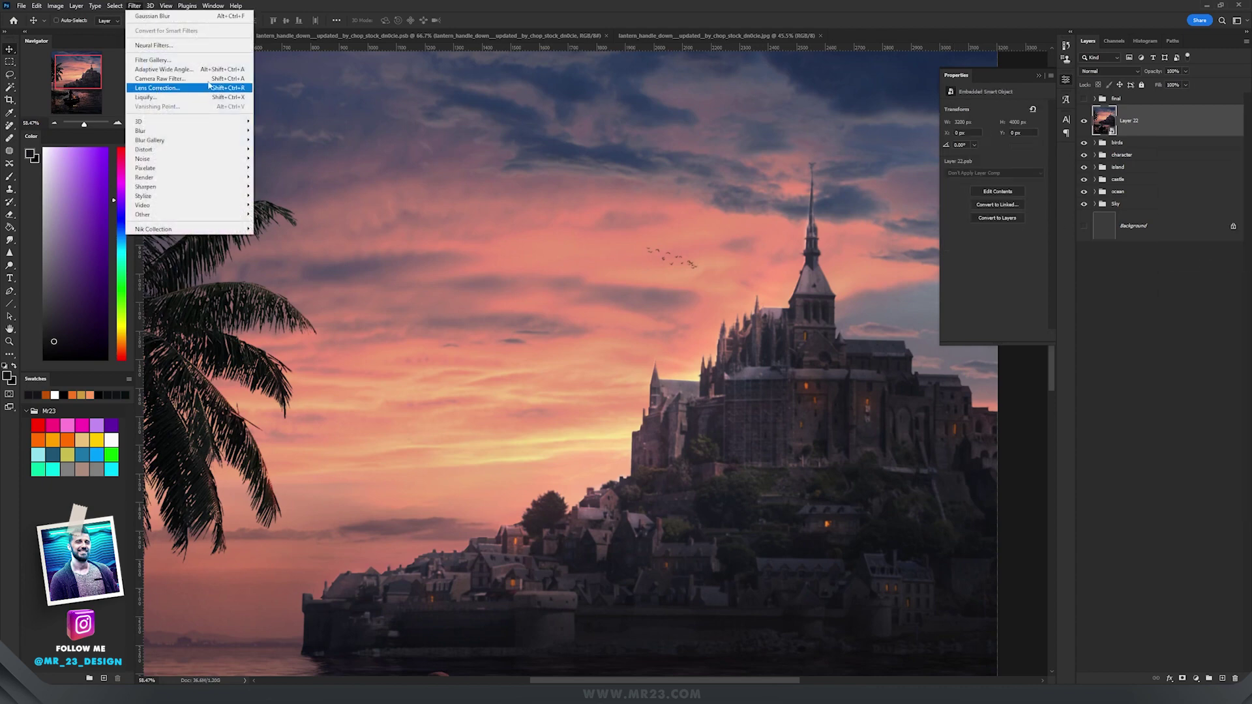
{"action": "left_click", "coordinate": [208, 82]}
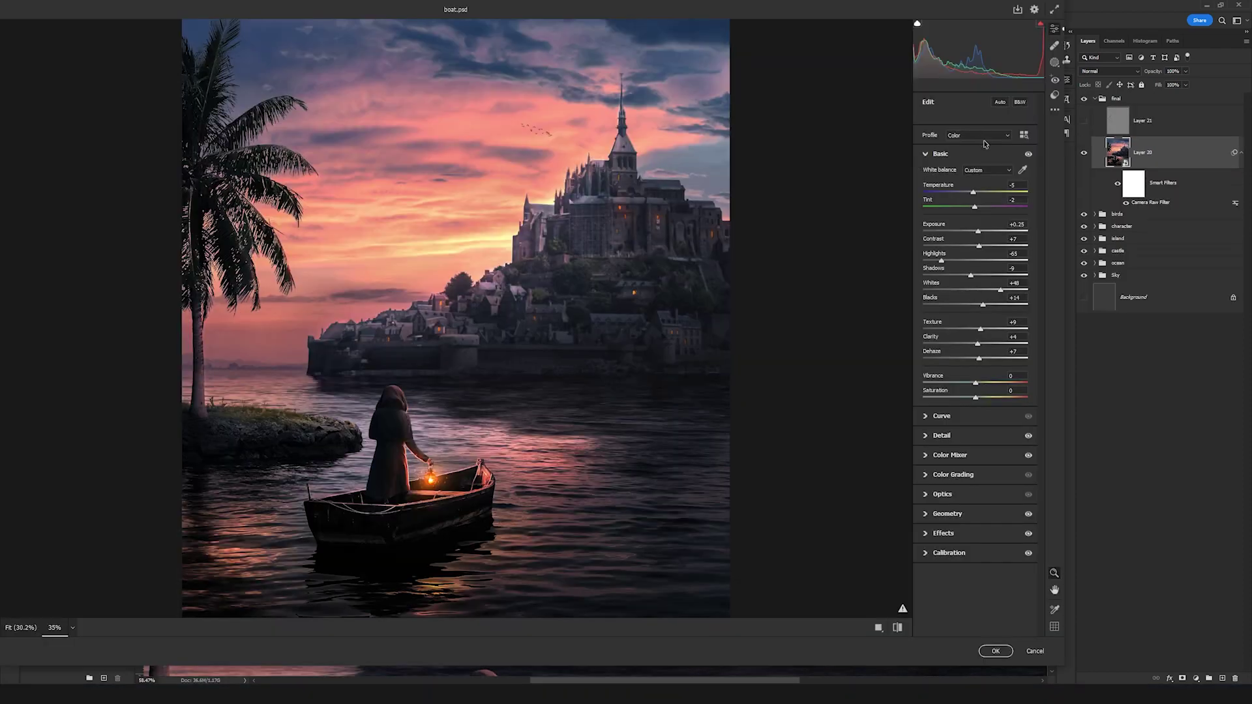
Step: Review the final layer's Camera Raw settings for Calibration, Effects and Detail
{"action": "left_click", "coordinate": [980, 554]}
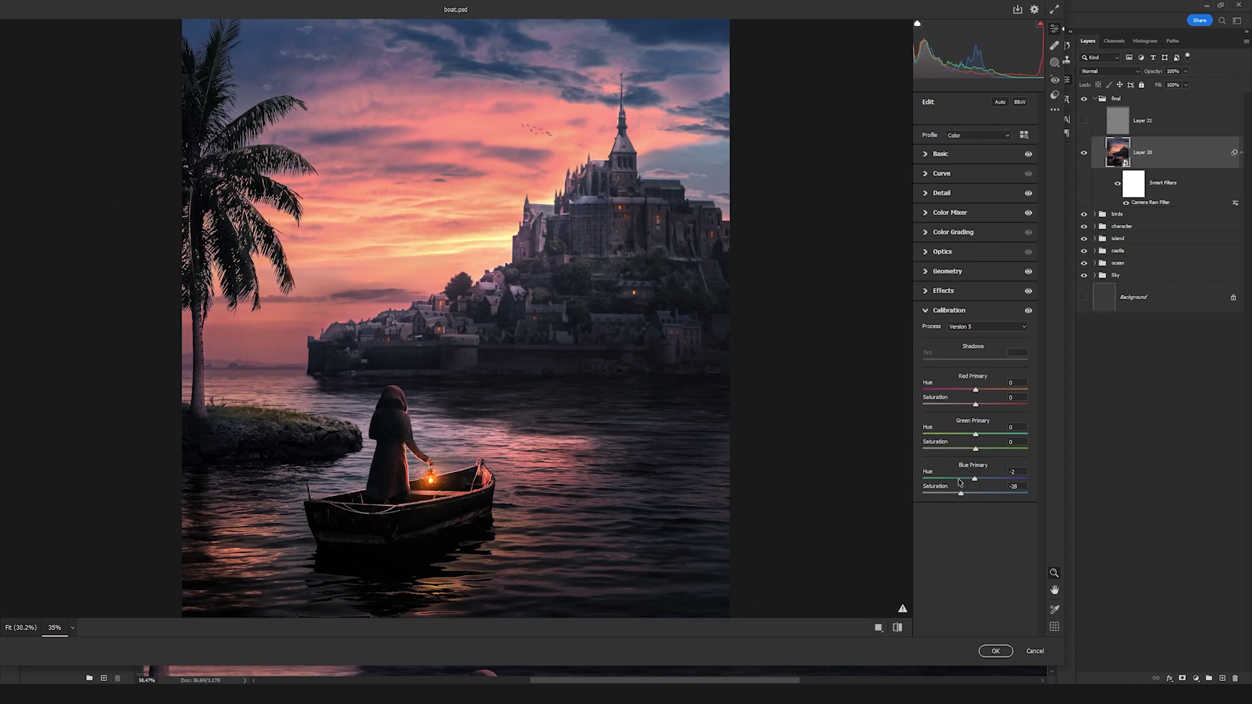
{"action": "left_click", "coordinate": [959, 297]}
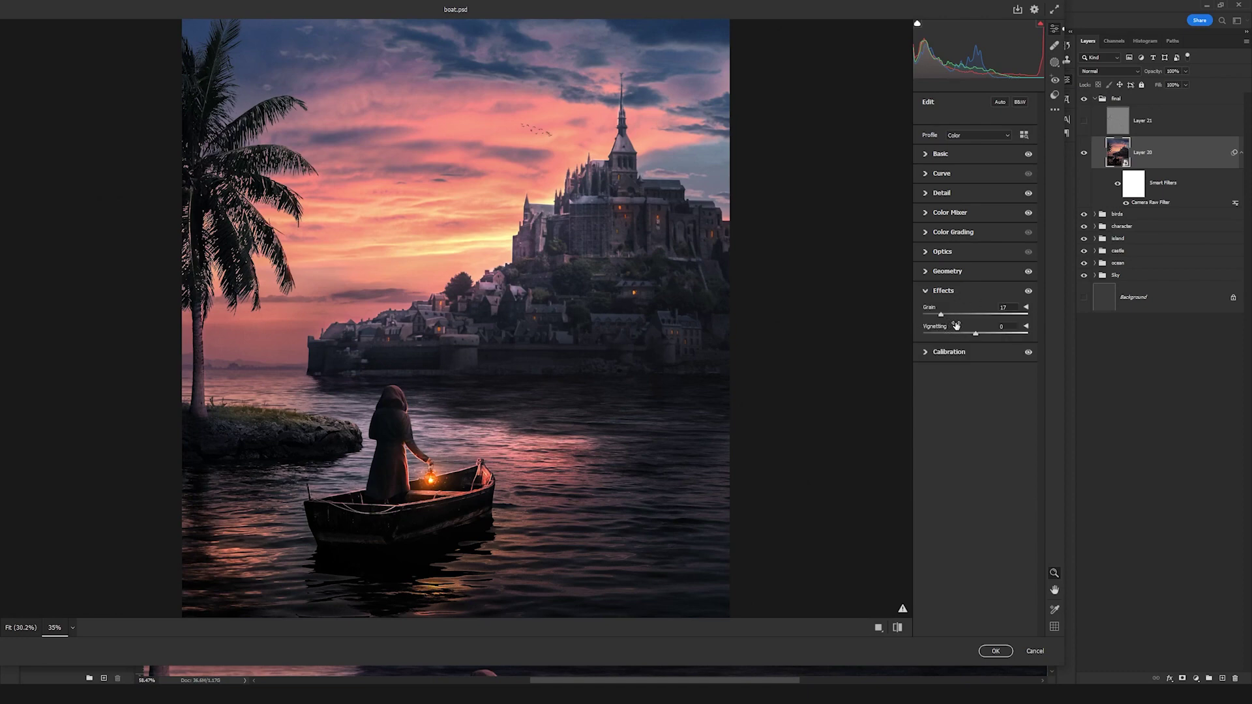
{"action": "left_click", "coordinate": [970, 196]}
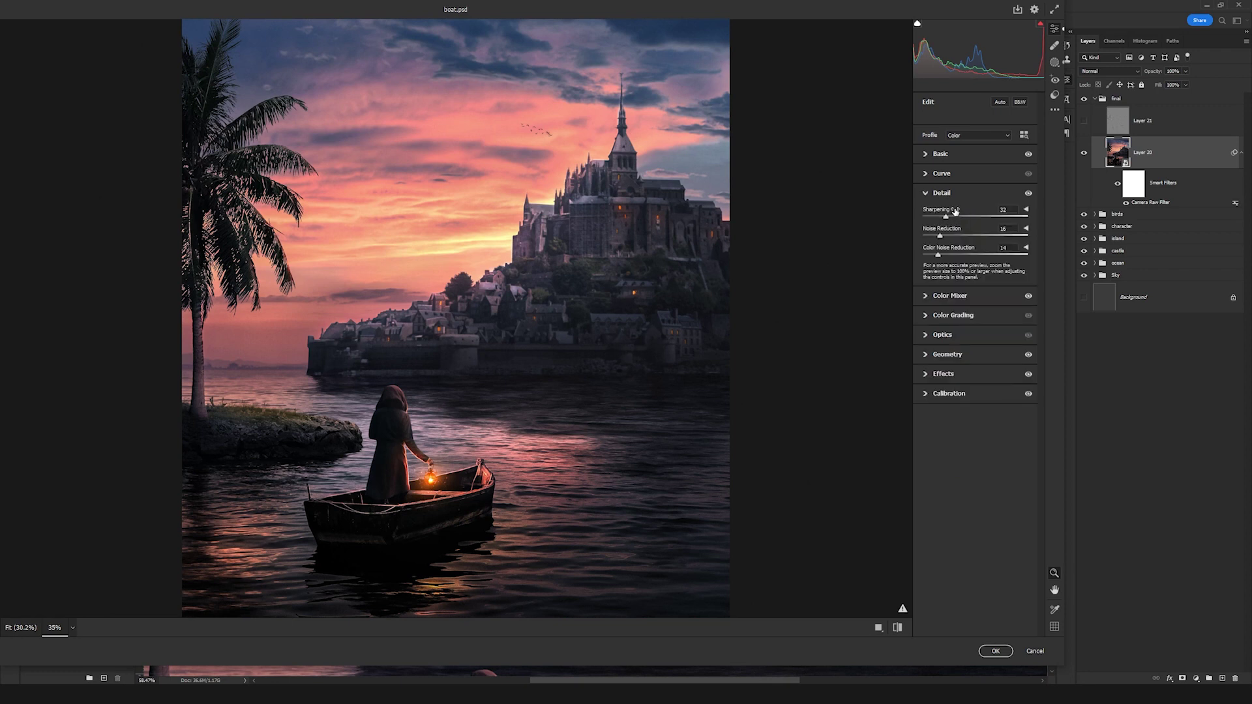